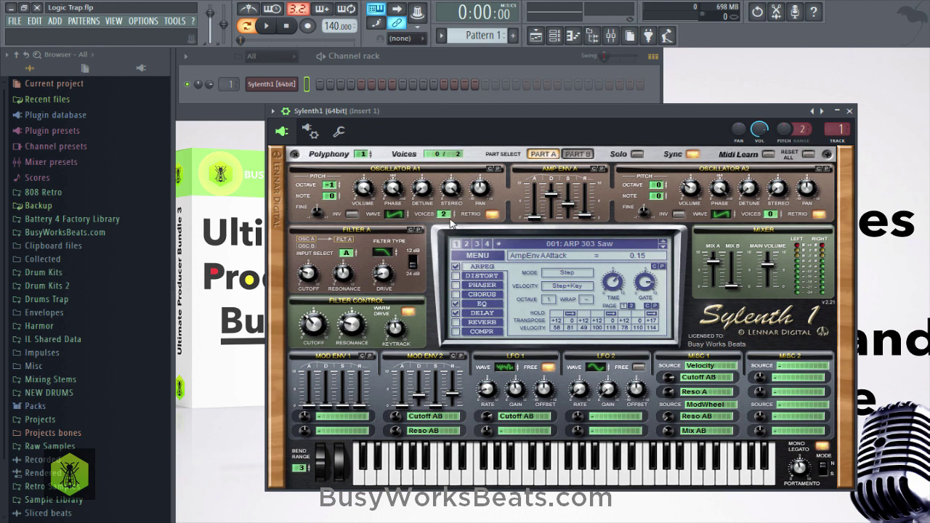
Initialize the Sylenth1 preset, turn off Retrig on oscillator A1, and audition a note
click(484, 259)
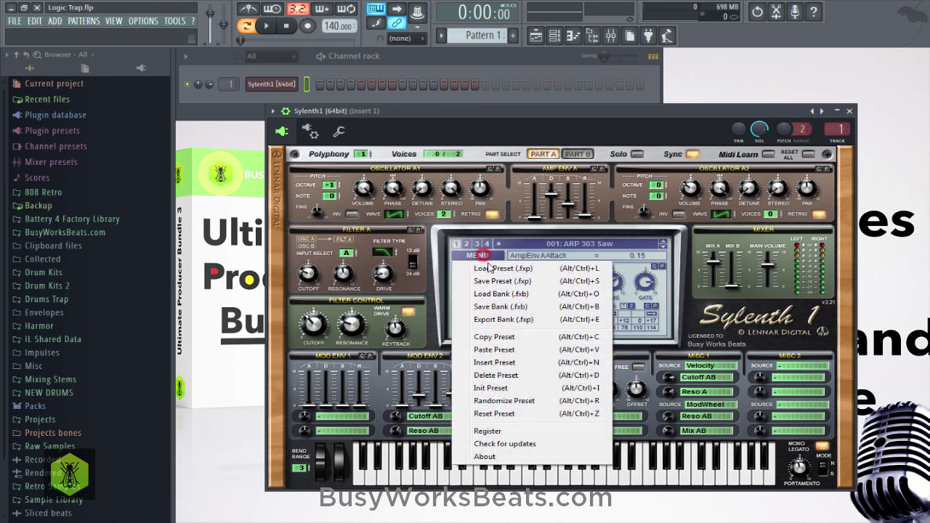
click(506, 385)
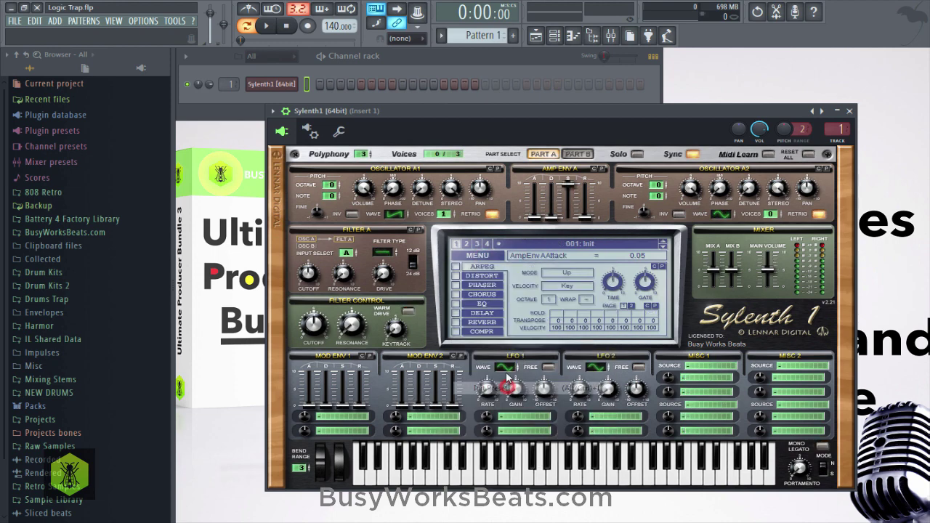
click(483, 216)
key(e)
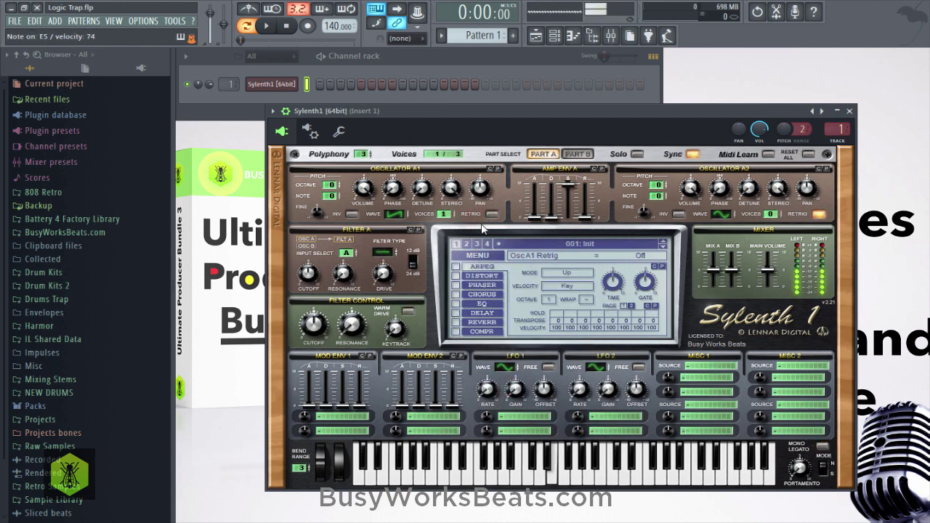
Shape amp envelope A with minimum sustain and longer decay and release, and raise the main volume to about 7.64 while auditioning notes
drag(550, 221, 570, 227)
key(w)
key(w)
key(w)
drag(763, 275, 765, 263)
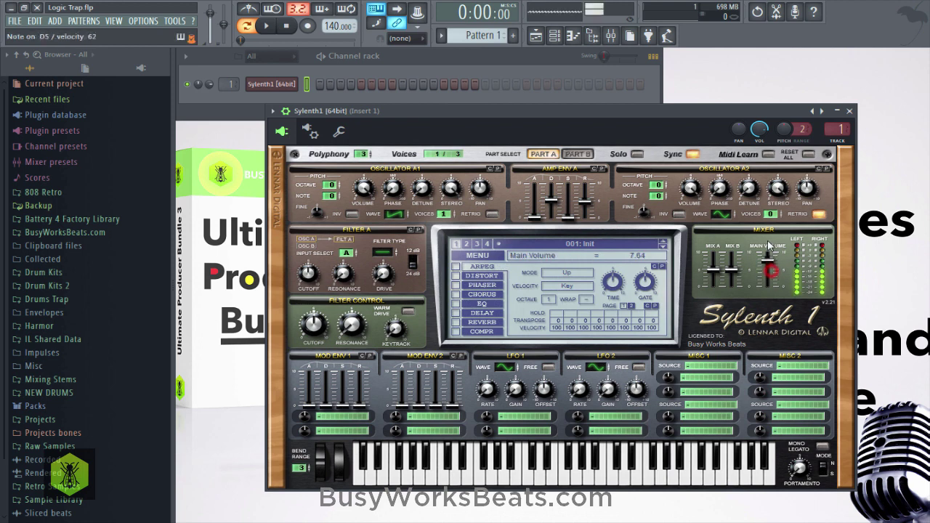
key(w)
Set oscillator A1's octave to +1, then set amp envelope A's attack to about 1.03 and lengthen its release
click(328, 185)
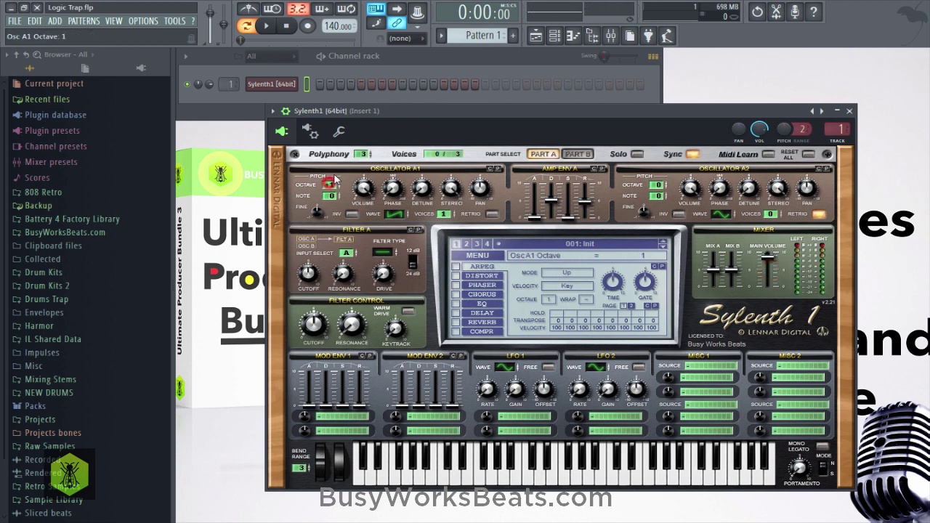
click(535, 218)
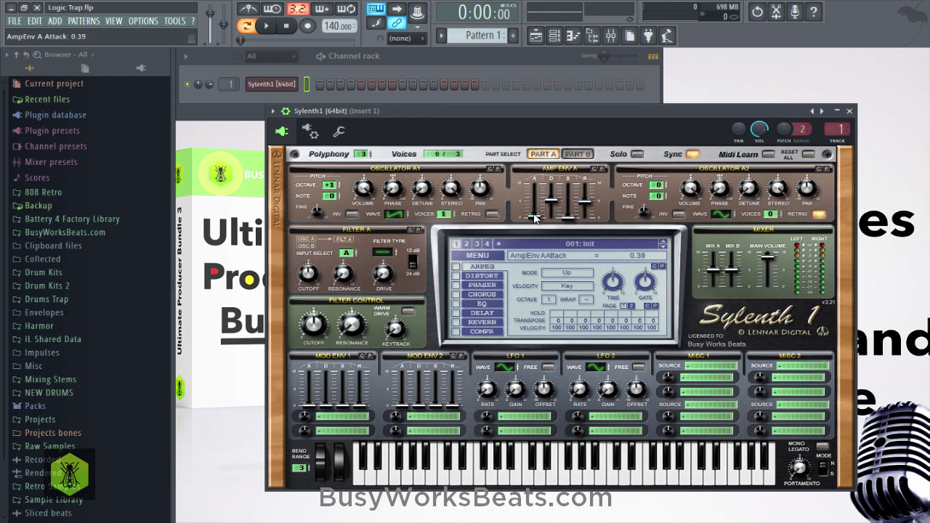
drag(535, 217, 534, 216)
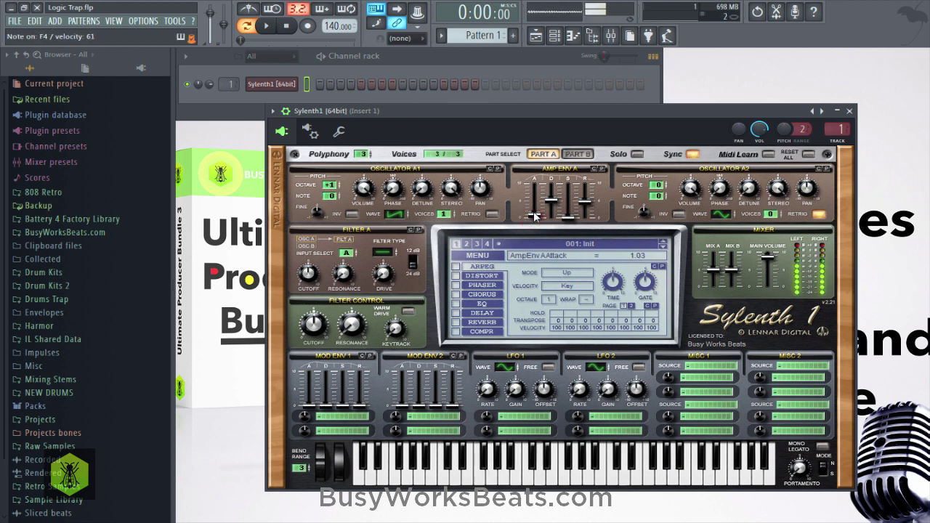
click(585, 203)
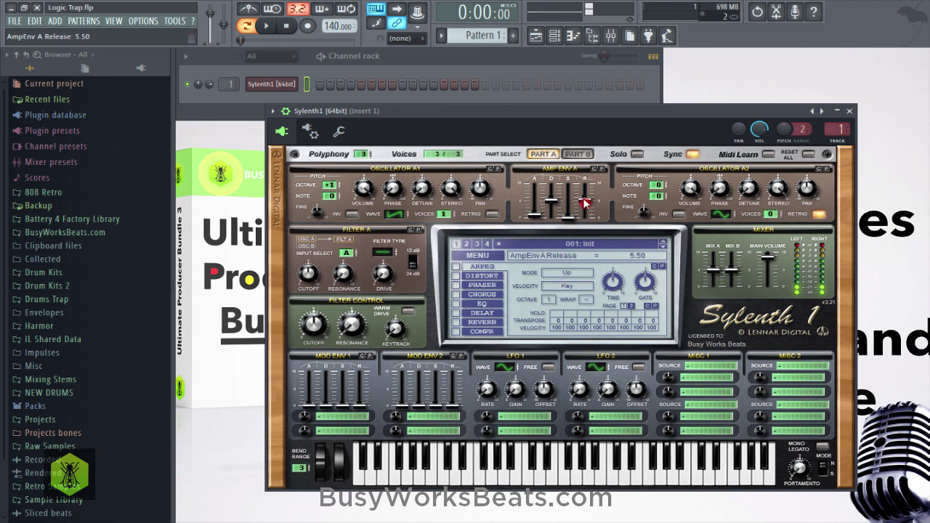
click(584, 211)
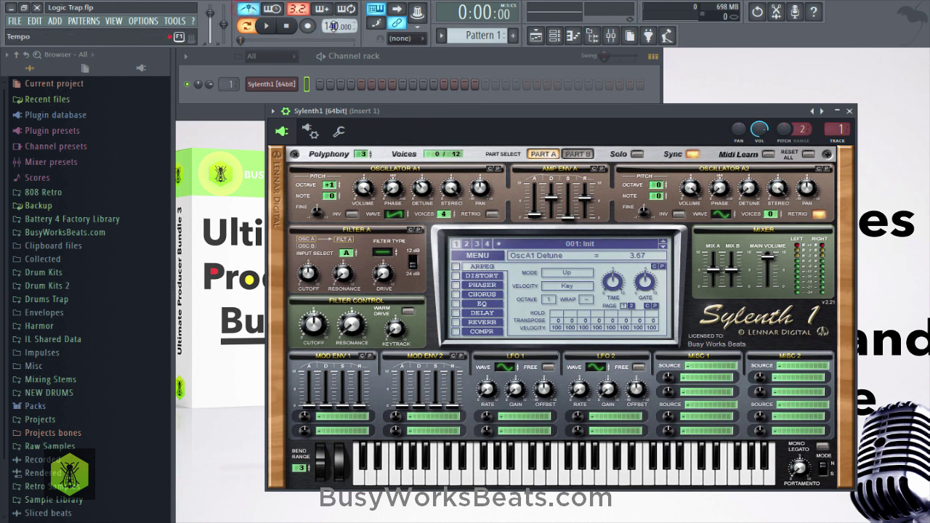
Set the project tempo to 135 BPM with the tempo tapper
right_click(338, 27)
click(489, 91)
click(488, 243)
click(489, 242)
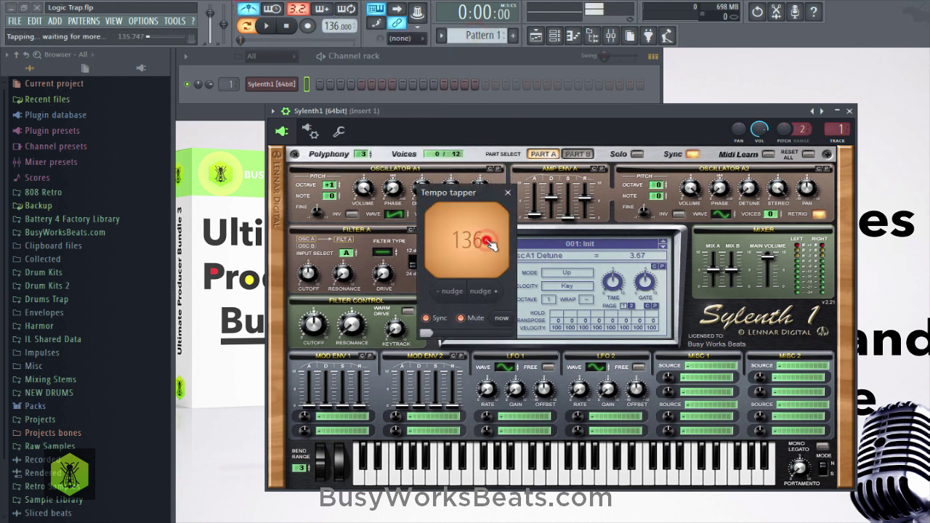
click(489, 243)
click(488, 243)
click(507, 193)
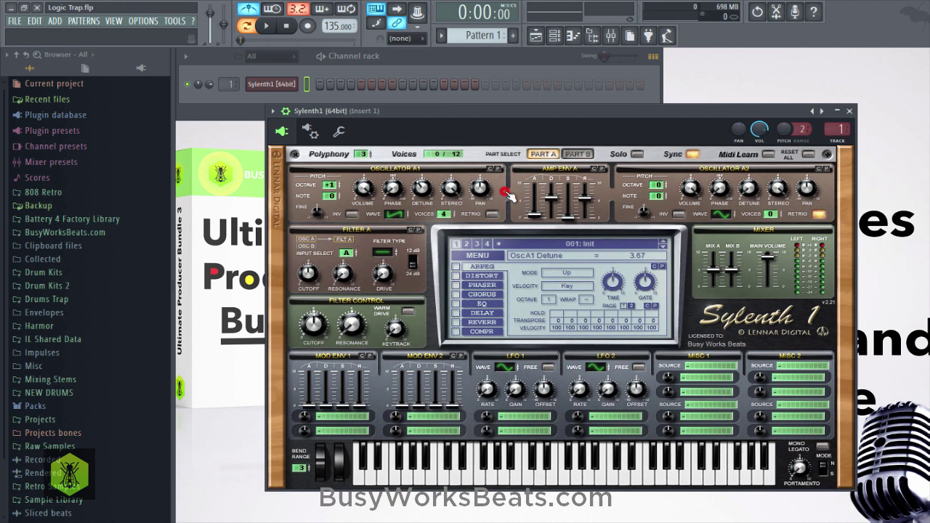
Open the piano roll for the Sylenth1 channel and place short E4 notes on beats 1 and 2 of bar 1
right_click(306, 84)
click(314, 86)
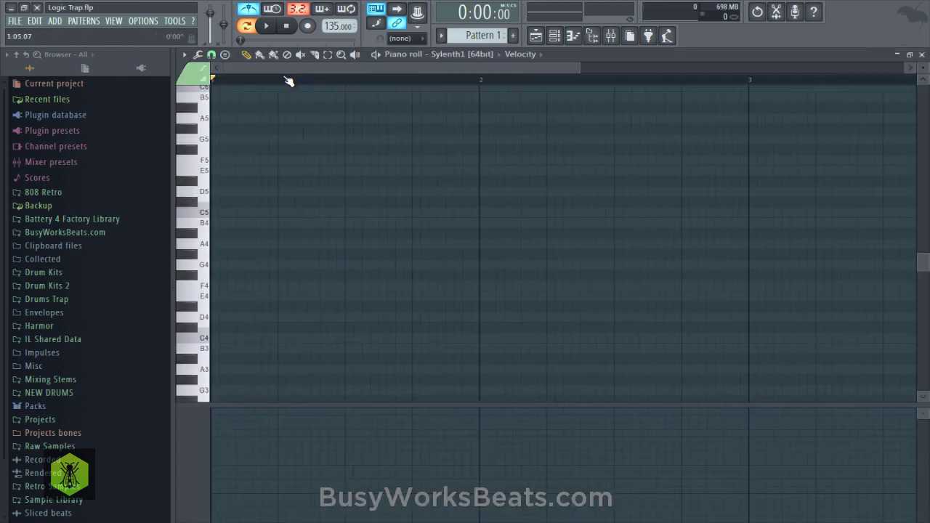
click(204, 191)
scroll(207, 240, down, 1)
click(204, 253)
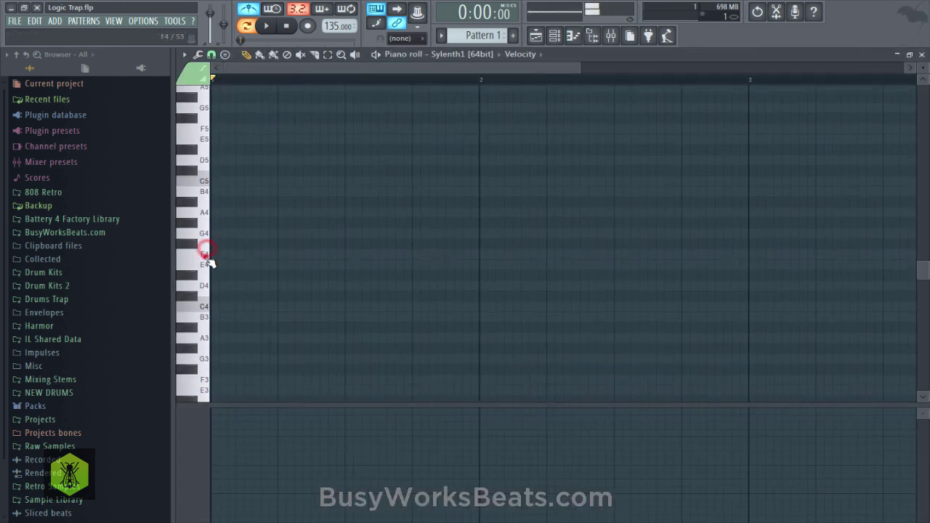
click(214, 265)
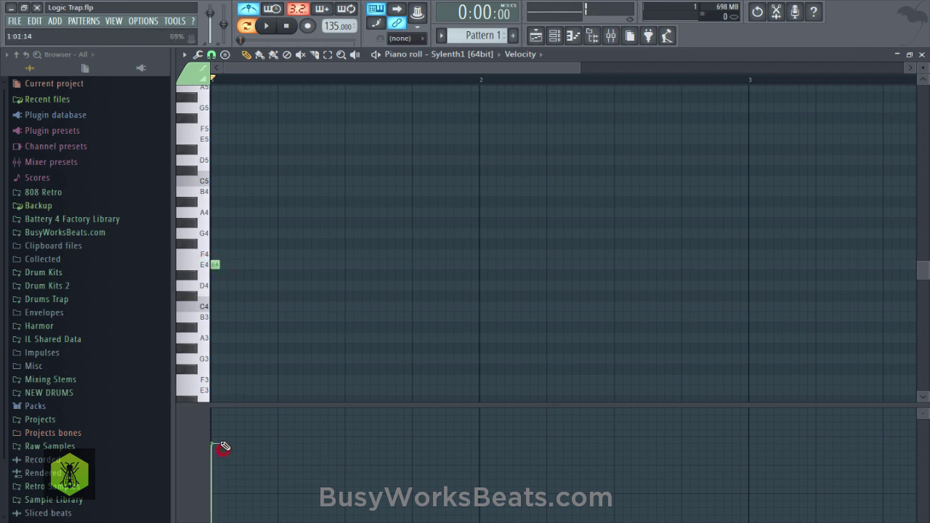
click(284, 265)
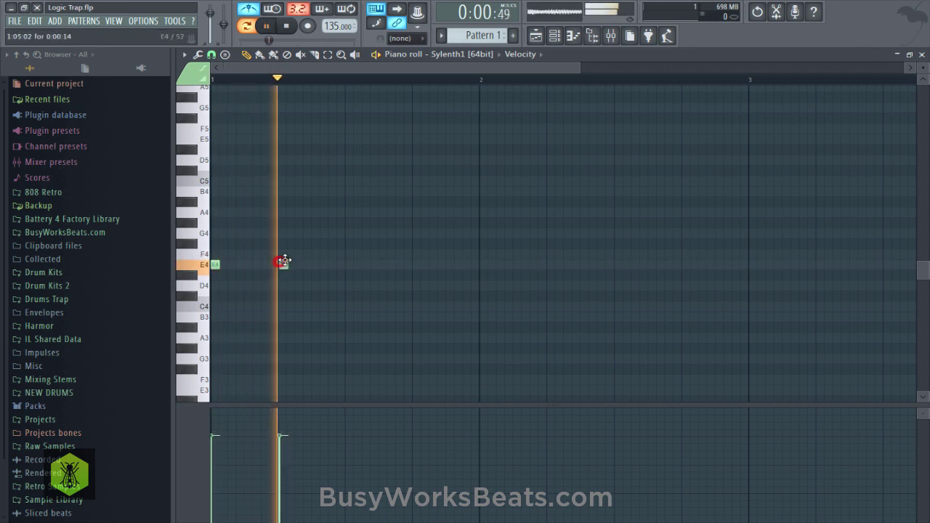
Change the piano roll's snap resolution and place short B4 and C5 notes after the second E4 note
drag(312, 234, 316, 207)
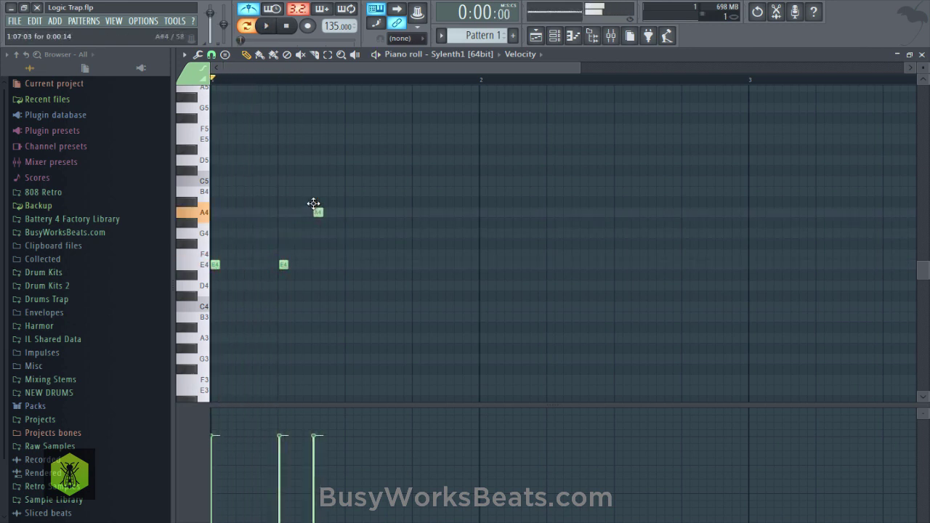
right_click(317, 208)
click(211, 55)
click(241, 148)
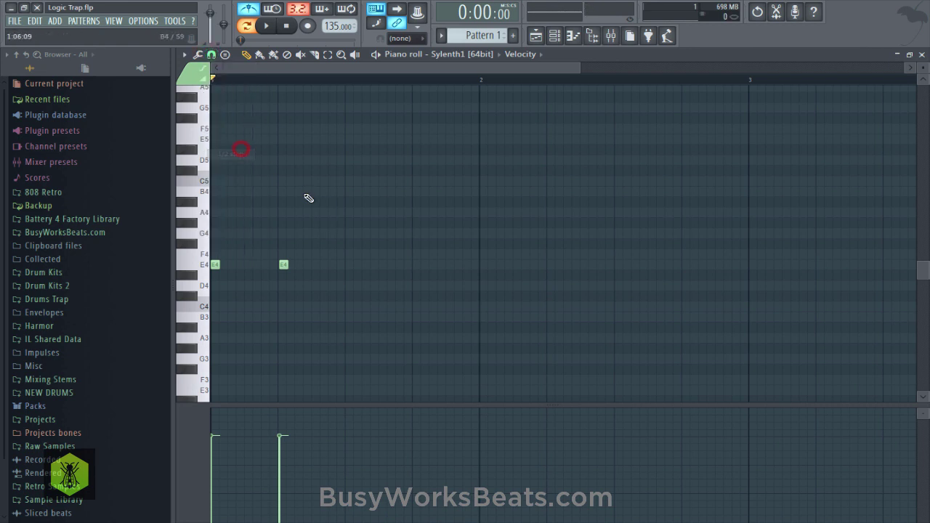
drag(310, 201, 313, 190)
click(348, 180)
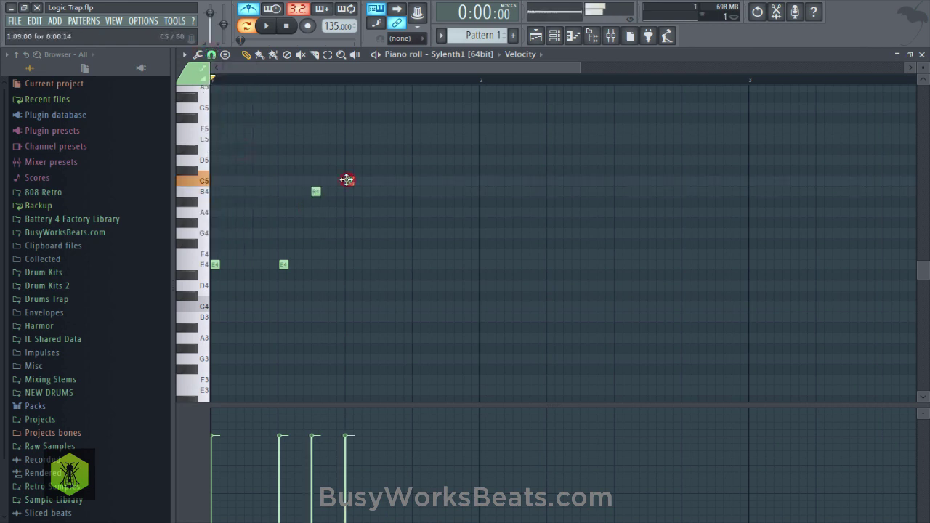
Duplicate the four-note phrase so the copy starts on beat 4 of bar 1
scroll(289, 82, down, 4)
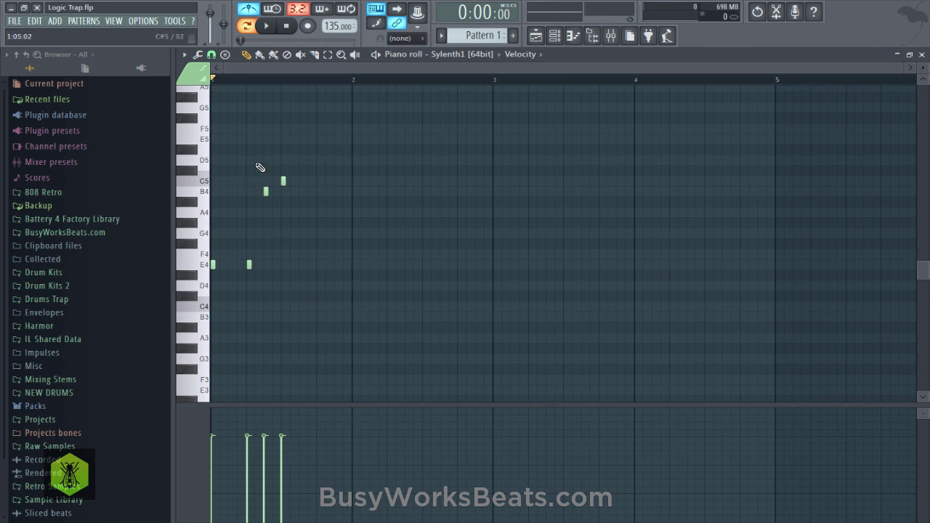
drag(212, 125, 353, 308)
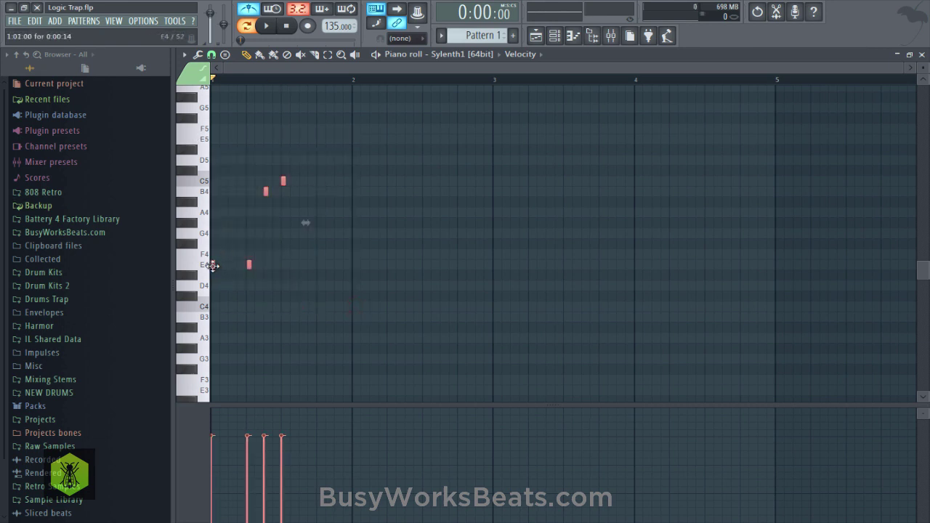
key(space)
drag(212, 265, 318, 268)
key(space)
Lower both B4 notes to A4, play the pattern back, and deselect the notes
click(207, 212)
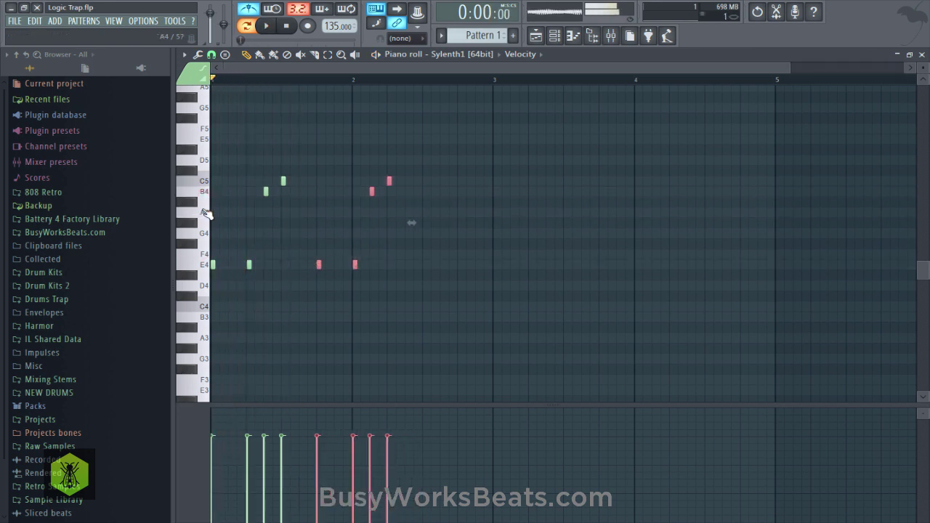
drag(261, 187, 369, 212)
key(space)
key(space)
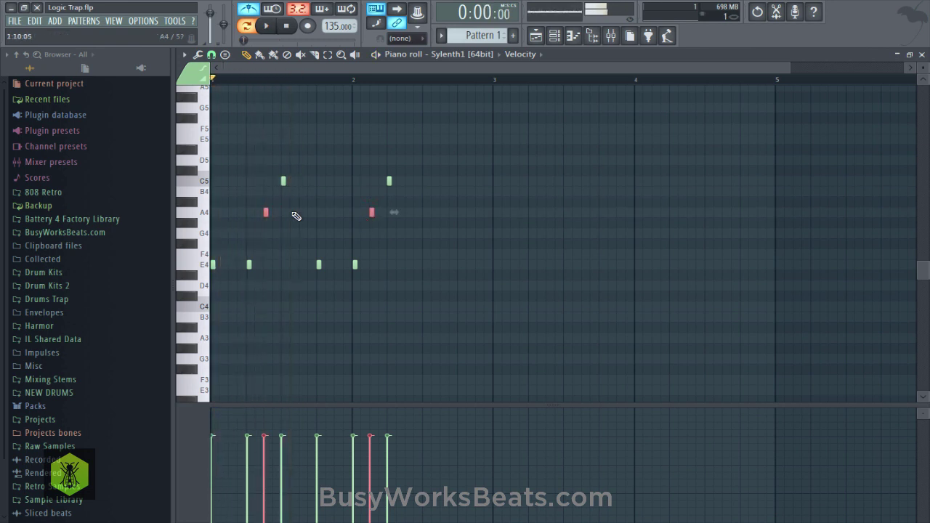
click(189, 212)
key(space)
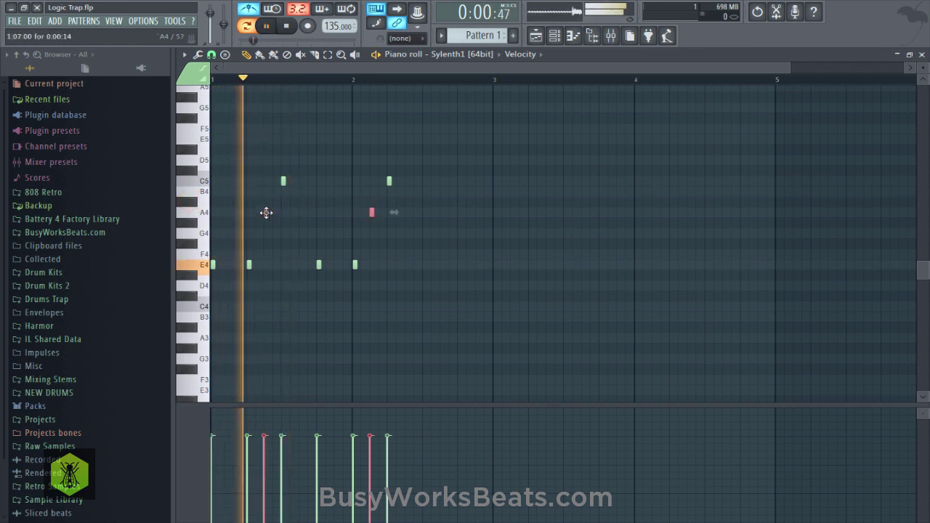
right_click(328, 216)
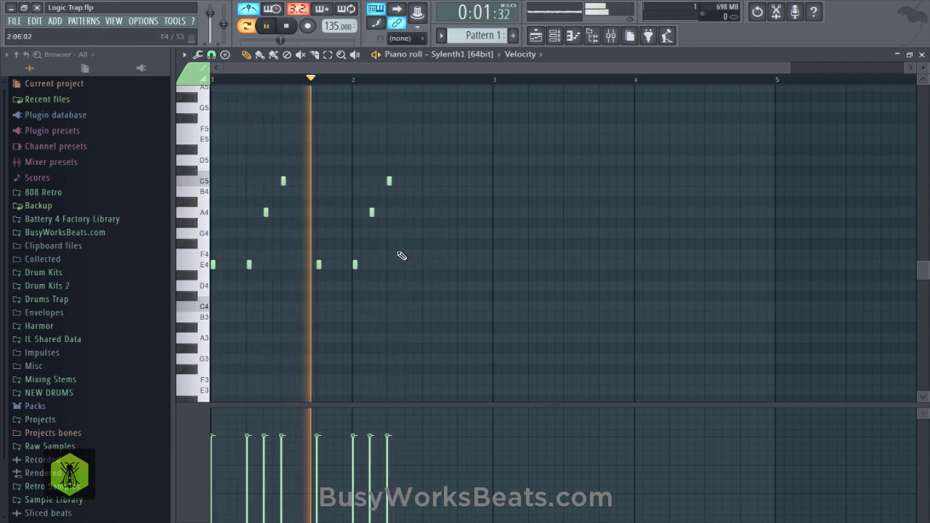
Add short E4 notes on beats 3 and 4 of bar 2 while playing the pattern back
key(space)
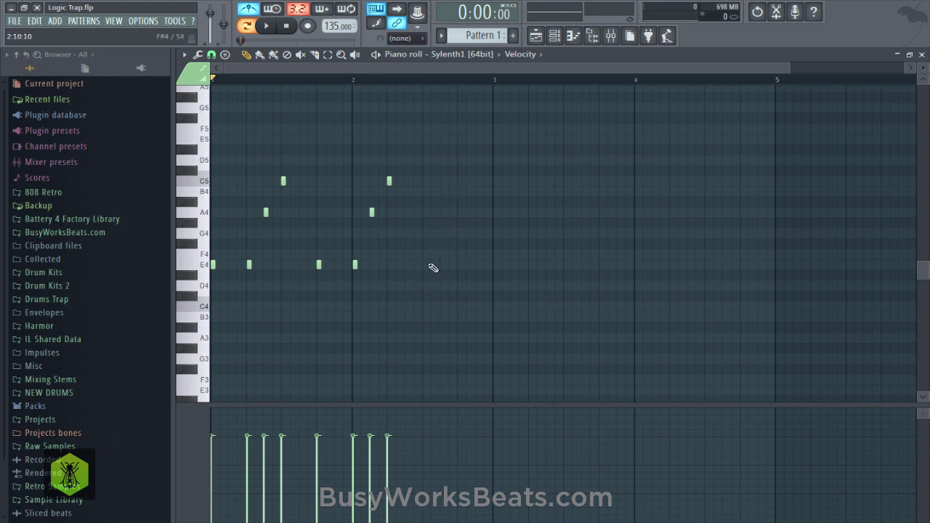
key(space)
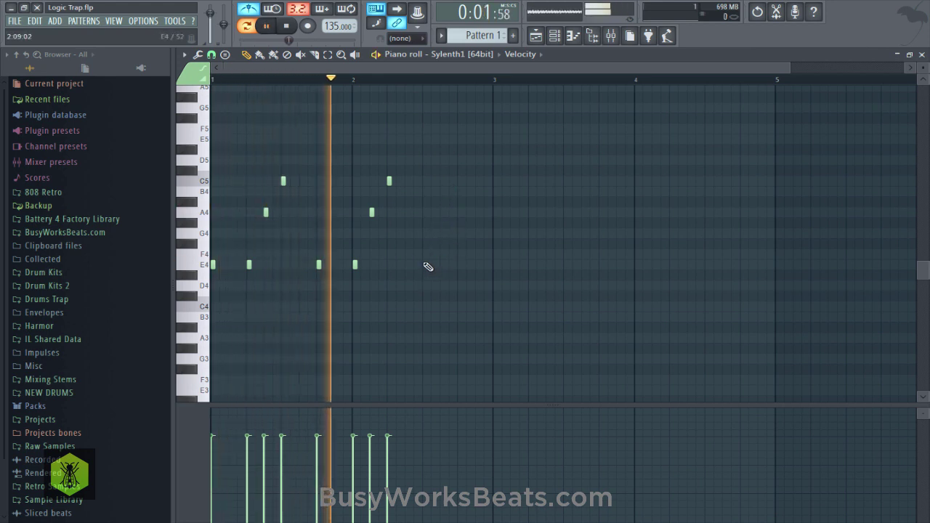
click(424, 264)
key(space)
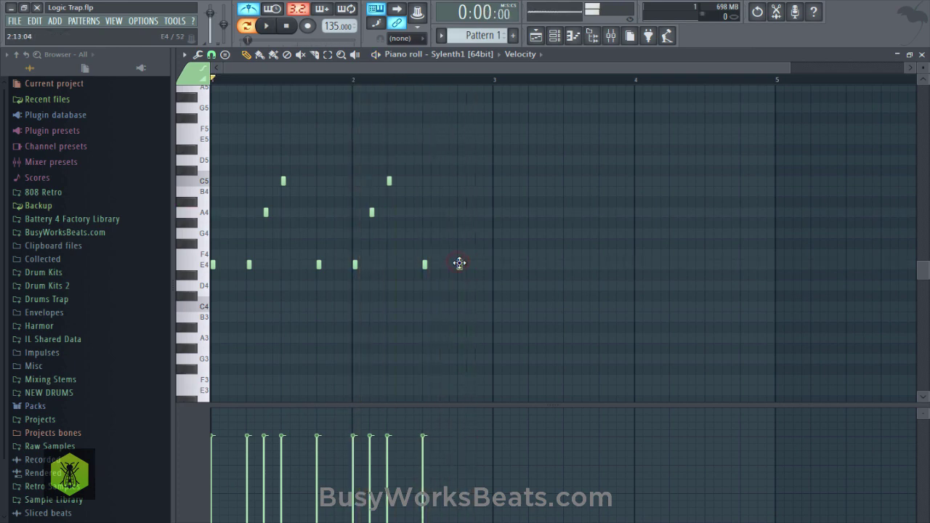
click(460, 264)
Save the project, play the melody back, and close the piano roll
key(ctrl+s)
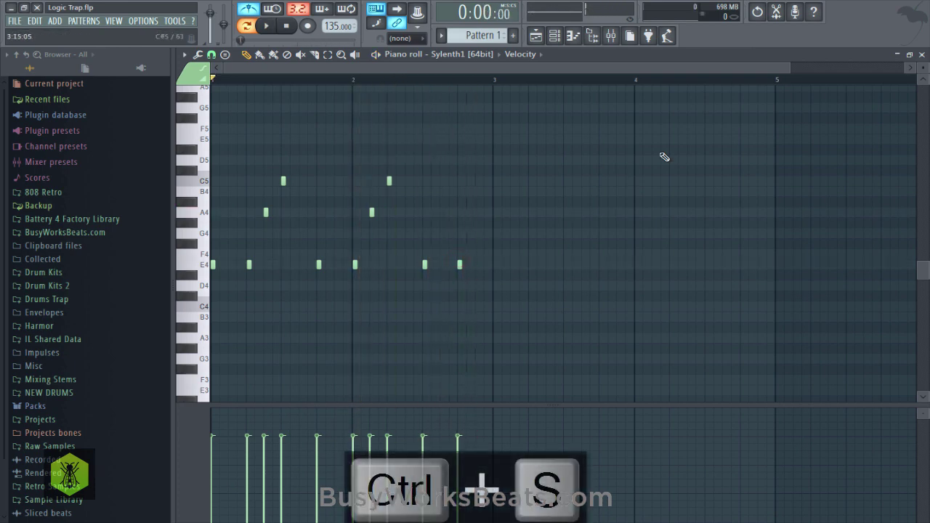
key(space)
click(922, 56)
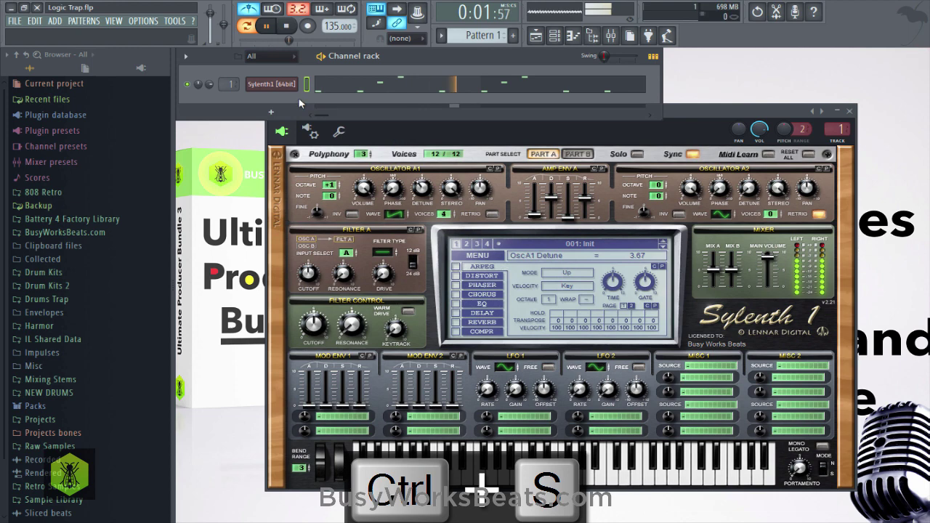
key(space)
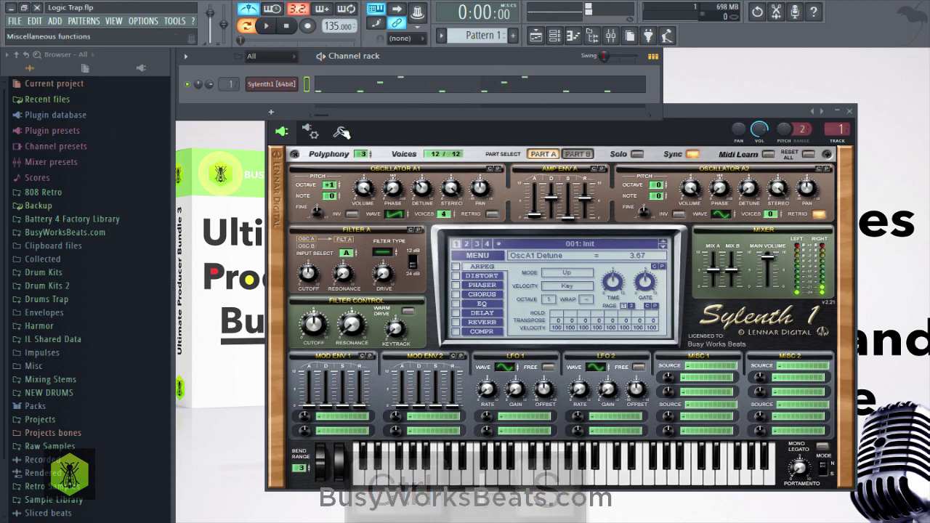
Save the project and open the Sylenth1 channel's miscellaneous functions settings
click(339, 131)
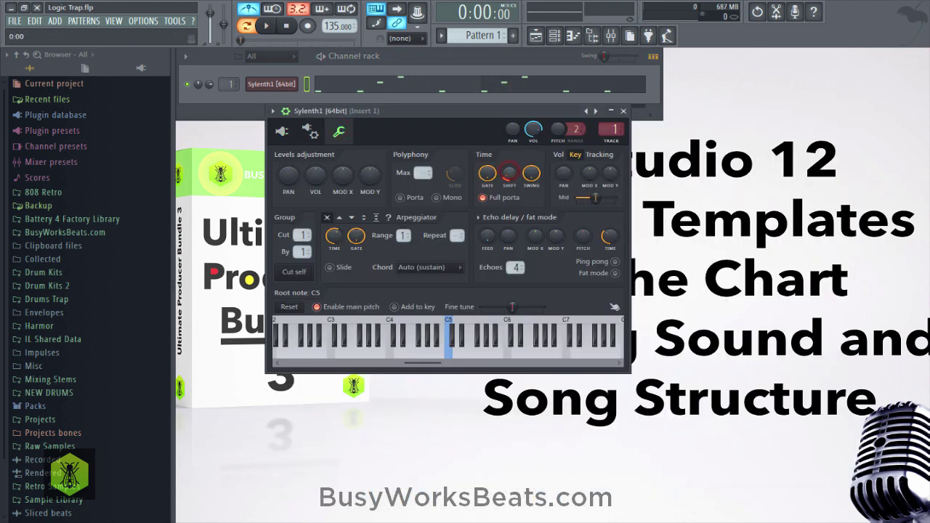
key(ctrl+s)
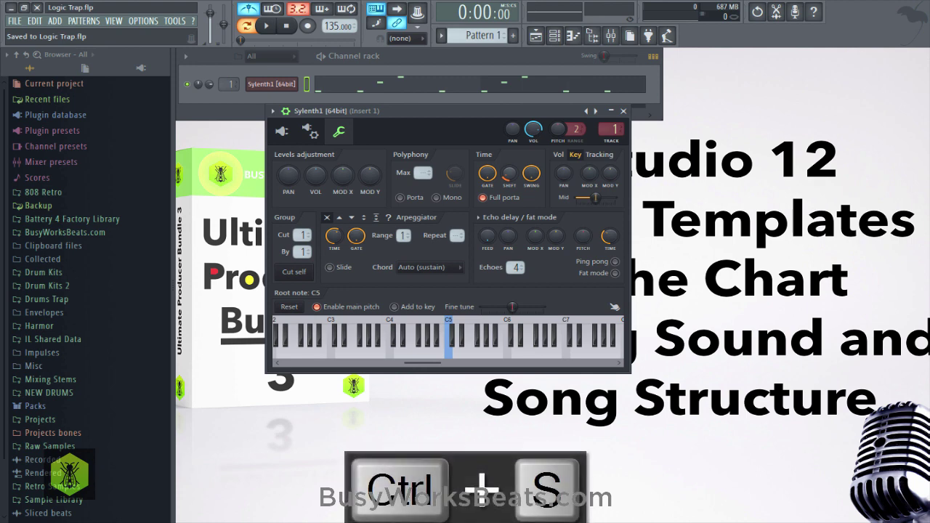
click(625, 112)
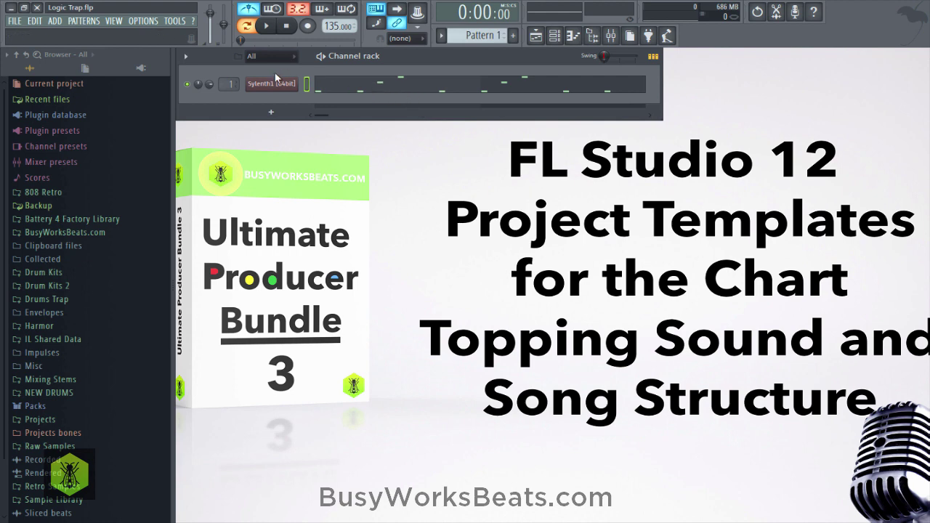
key(ctrl+s)
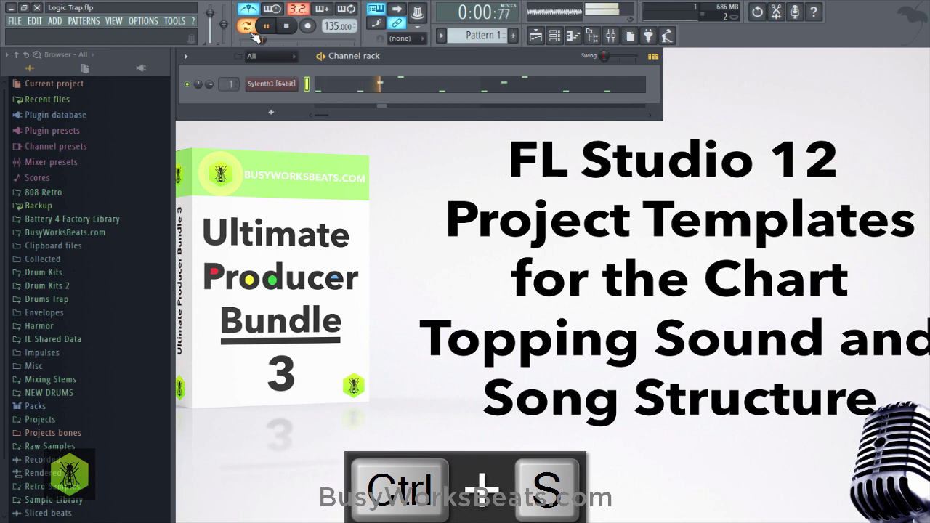
click(271, 84)
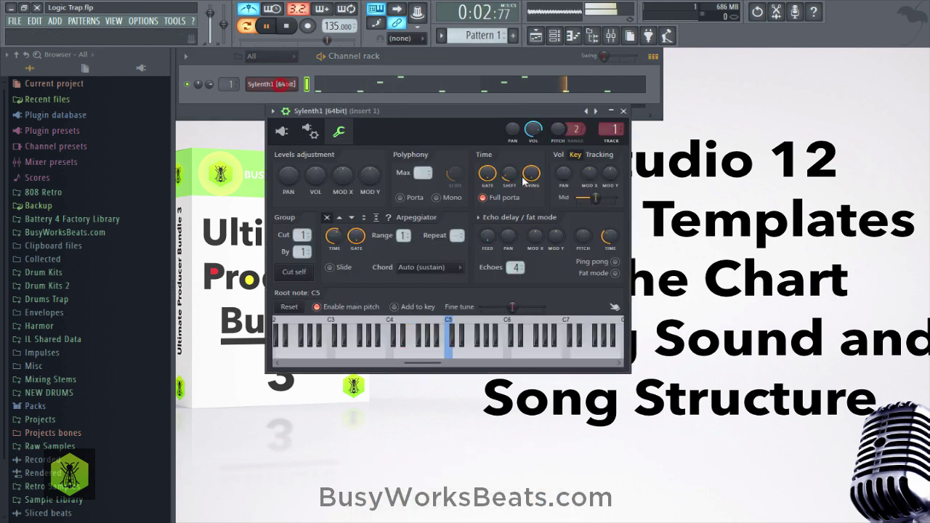
Reopen the first Sylenth1's synth view and set oscillator A2 to one voice, octave 0, retrigger off and volume 4.57
click(623, 111)
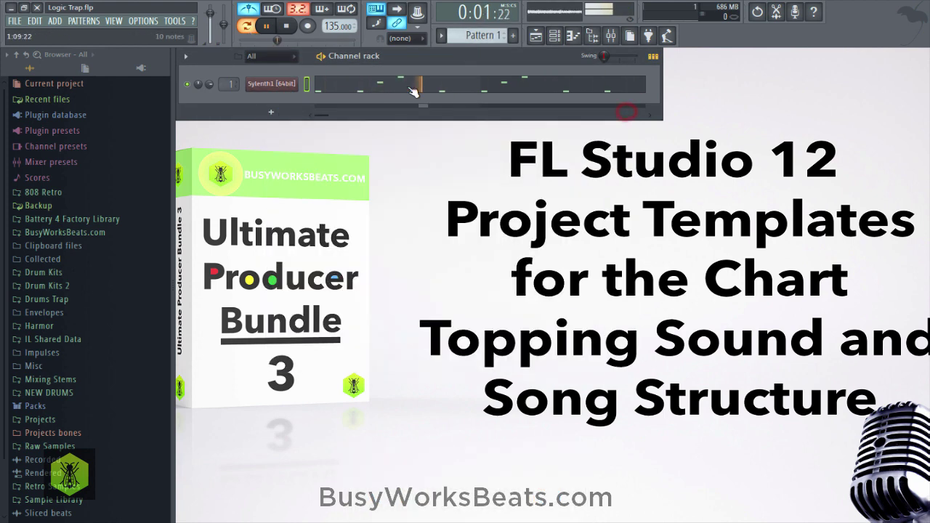
click(416, 84)
key(F7)
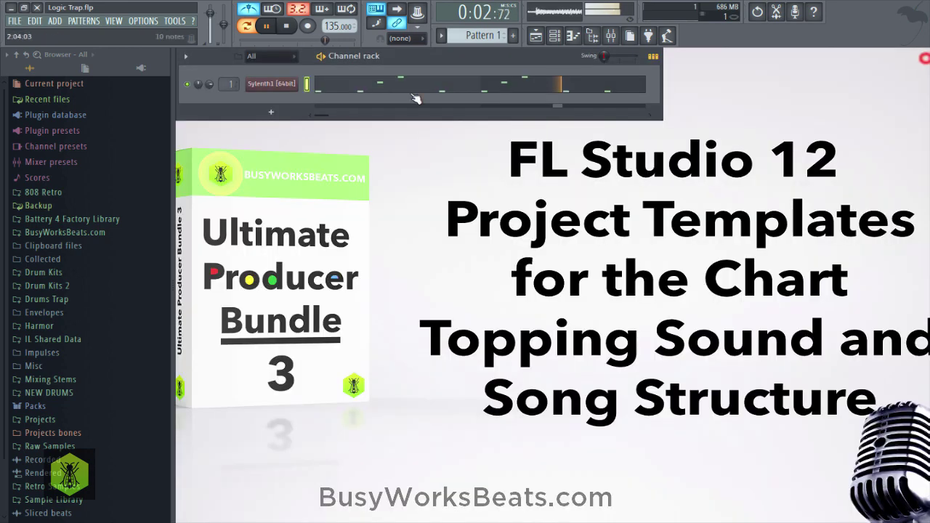
click(271, 84)
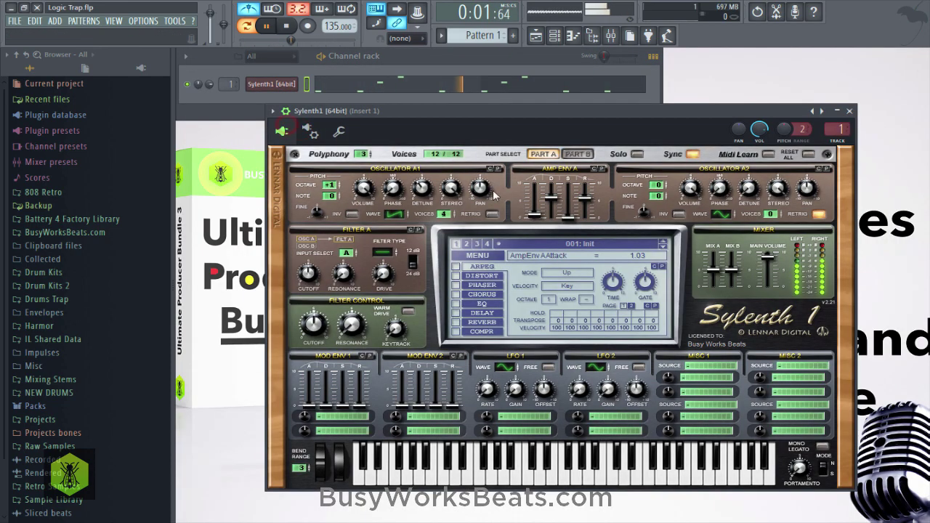
drag(771, 215, 770, 226)
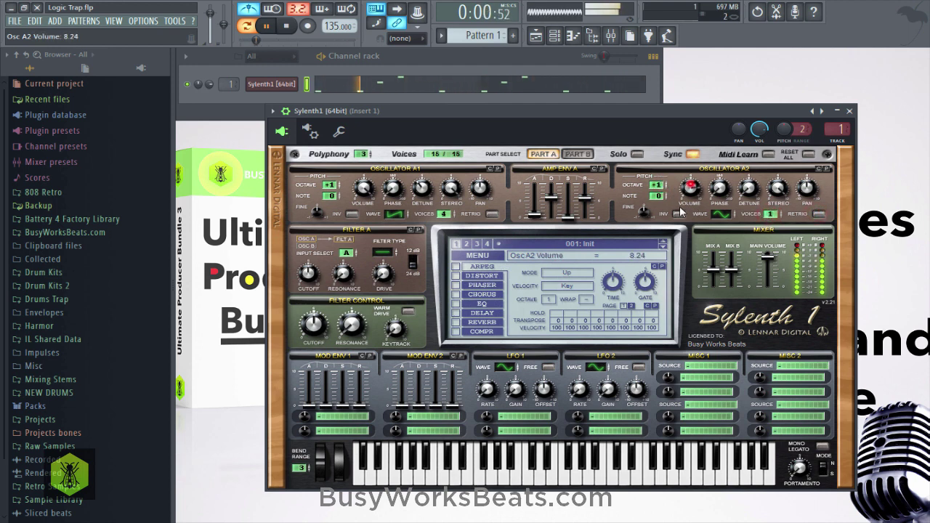
drag(657, 184, 693, 197)
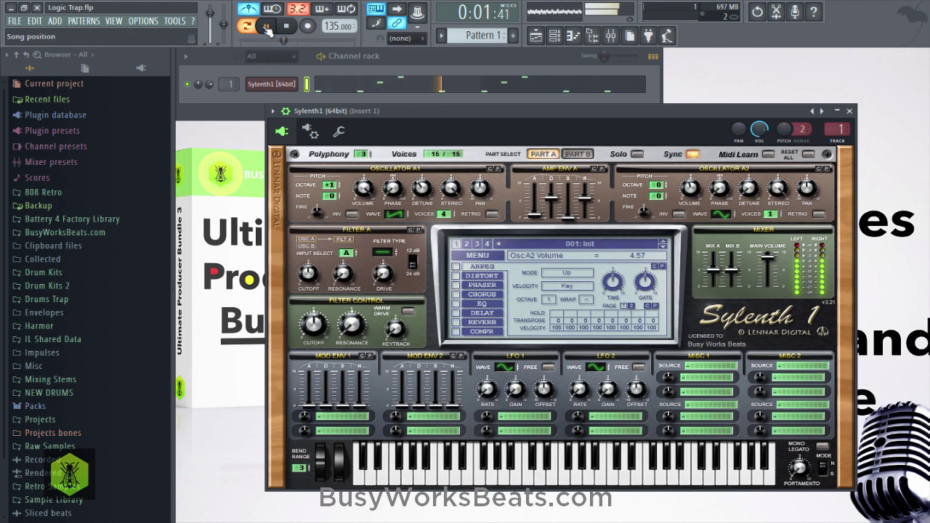
Adjust the pluck by setting amp envelope A's decay to 6.15 and oscillator A1's detune to 3.90 during playback
drag(551, 197, 552, 213)
scroll(553, 212, down, 2)
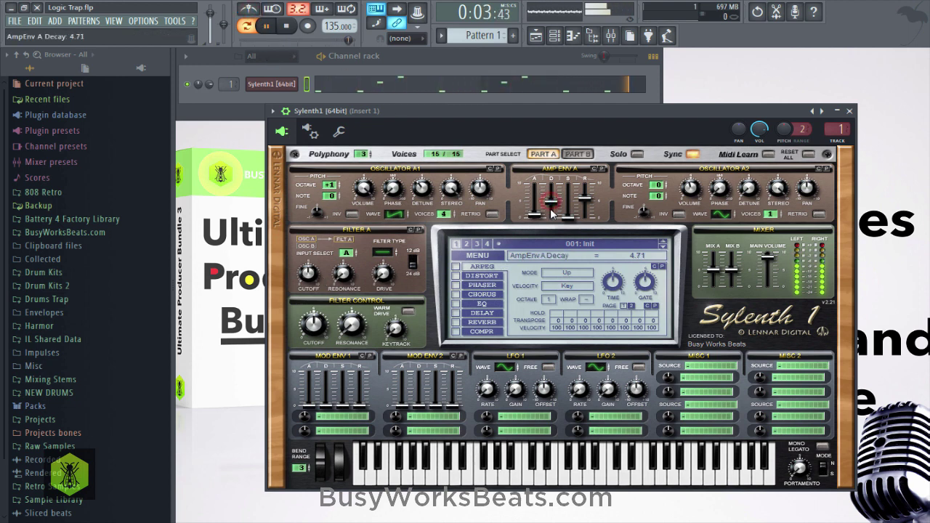
click(586, 199)
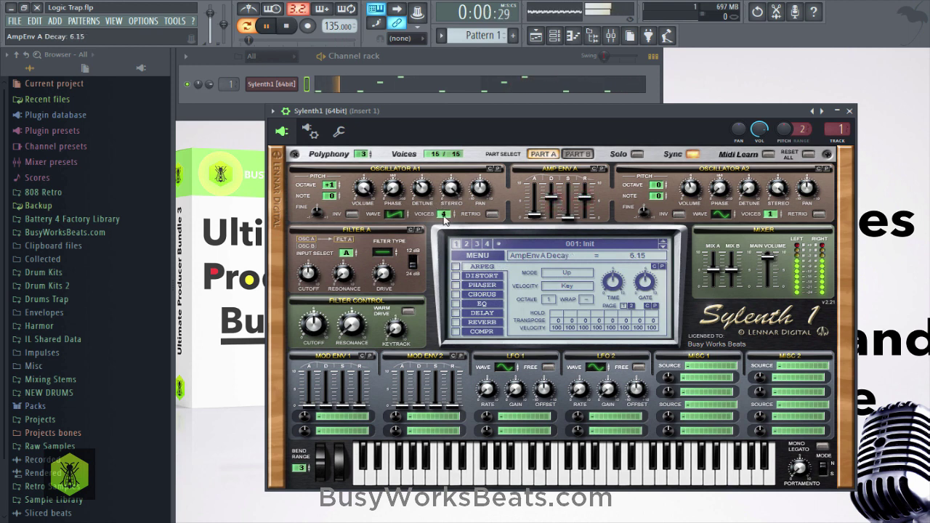
click(424, 187)
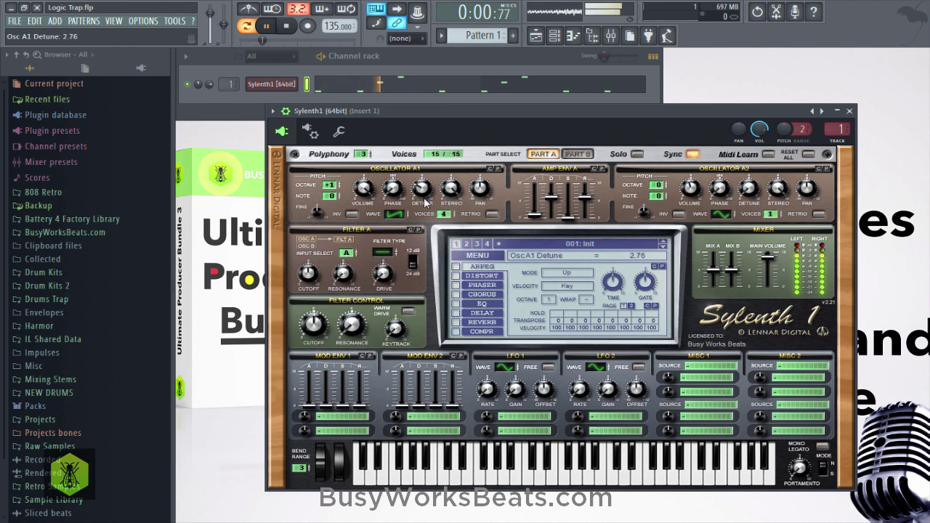
drag(425, 204, 419, 184)
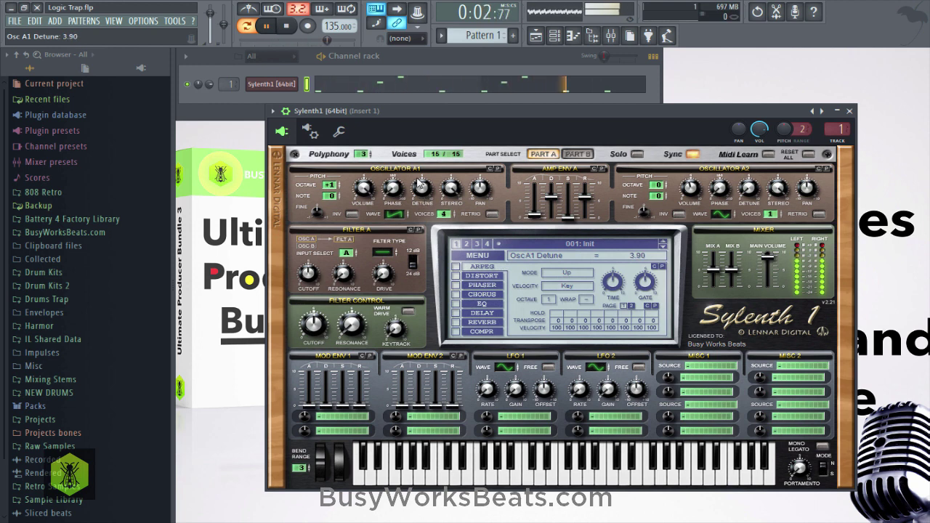
Try the Triangle, HPulse and QPulse waves on oscillator A1, return to Saw, and try 8 voices
click(400, 213)
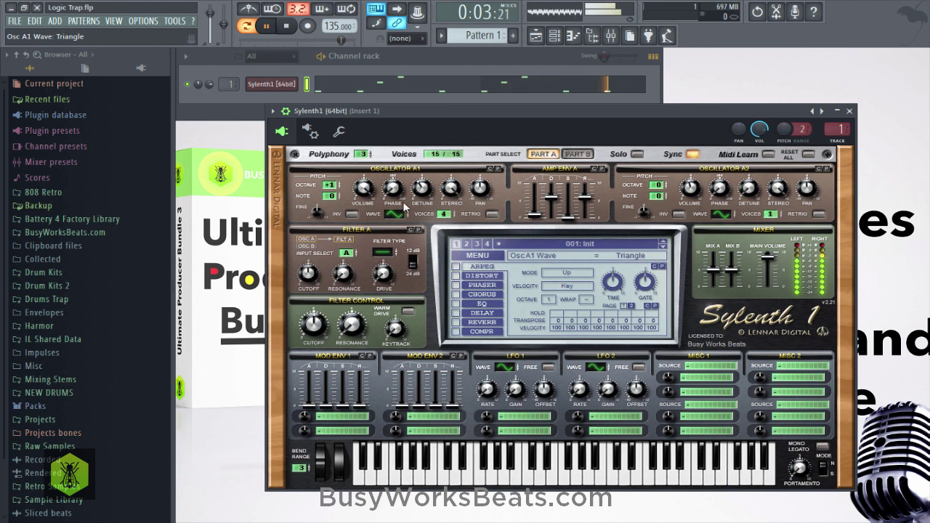
click(401, 213)
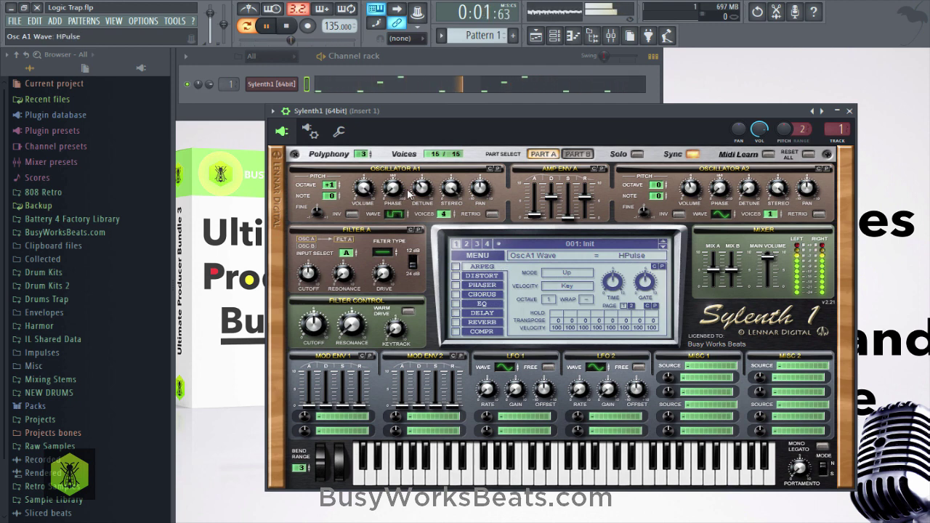
click(396, 213)
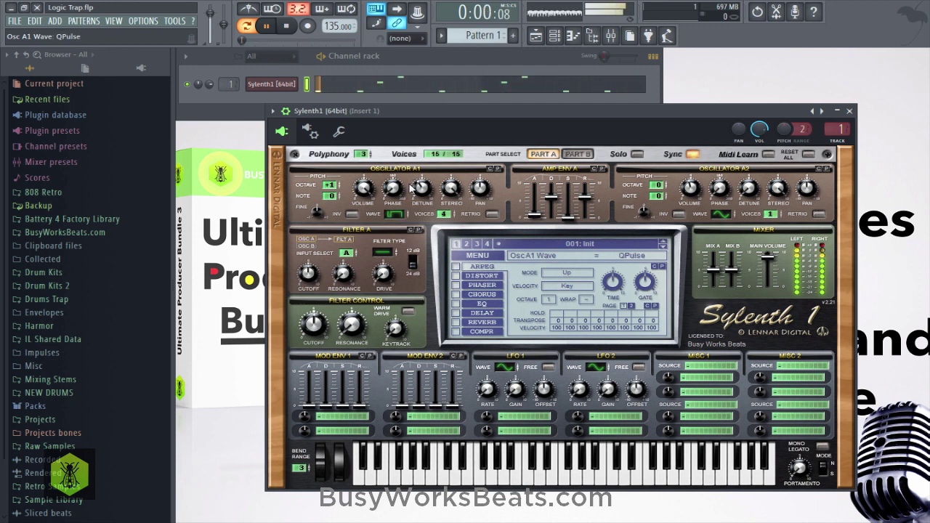
click(401, 214)
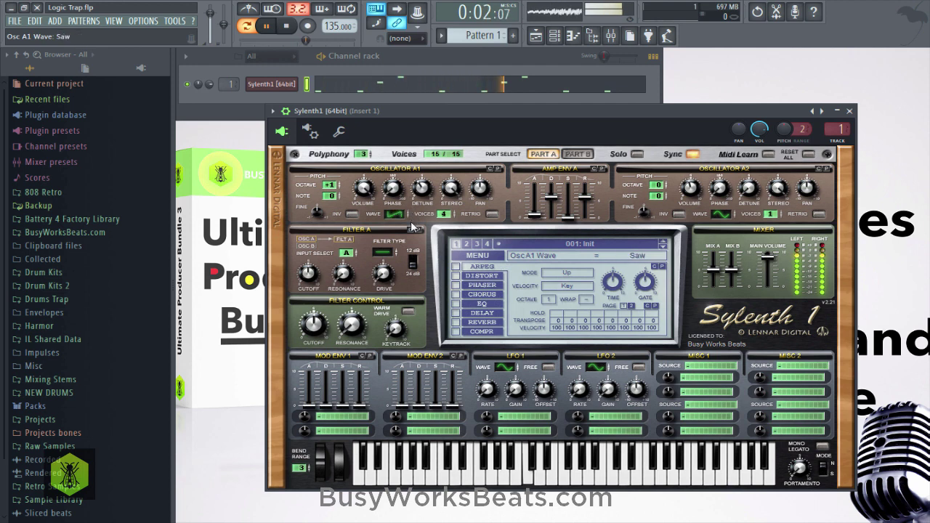
drag(446, 219, 449, 211)
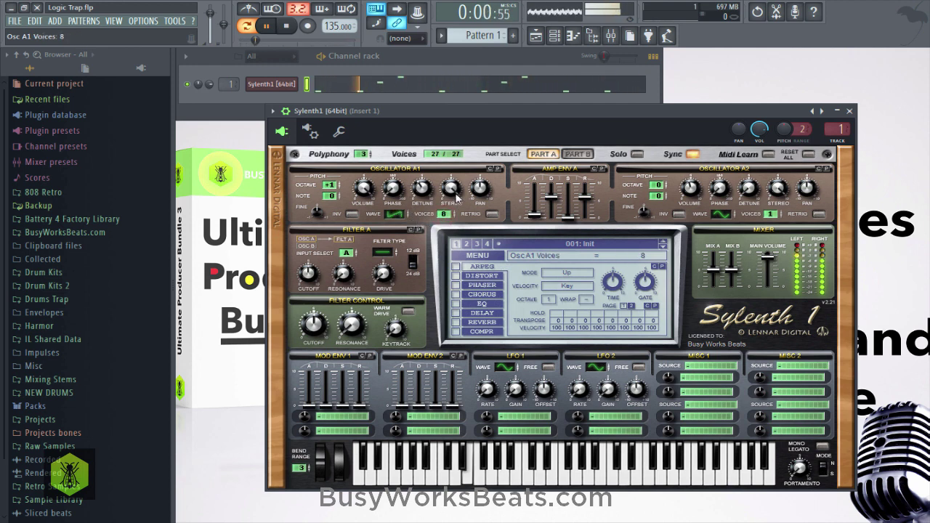
Stop playback, save the project, and add a second Sylenth1 [64bit] channel initialised to the Init preset
click(253, 100)
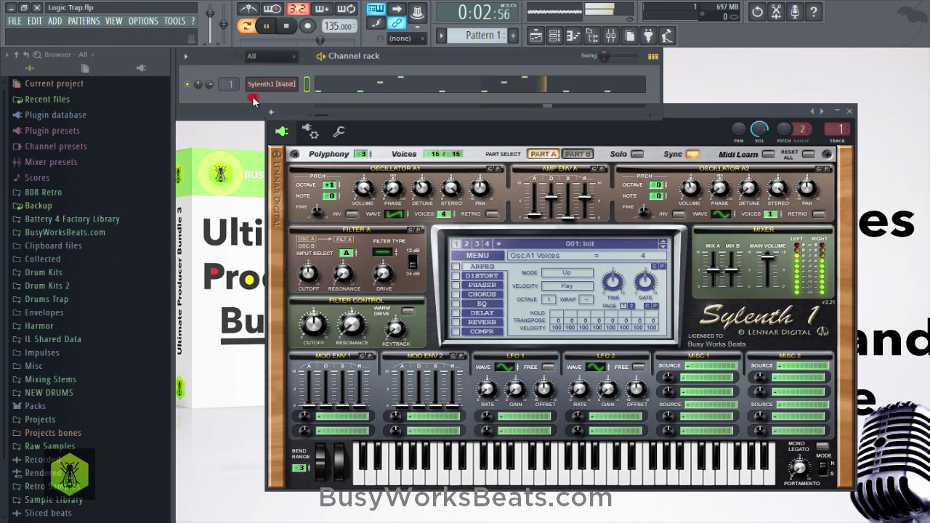
key(ctrl+s)
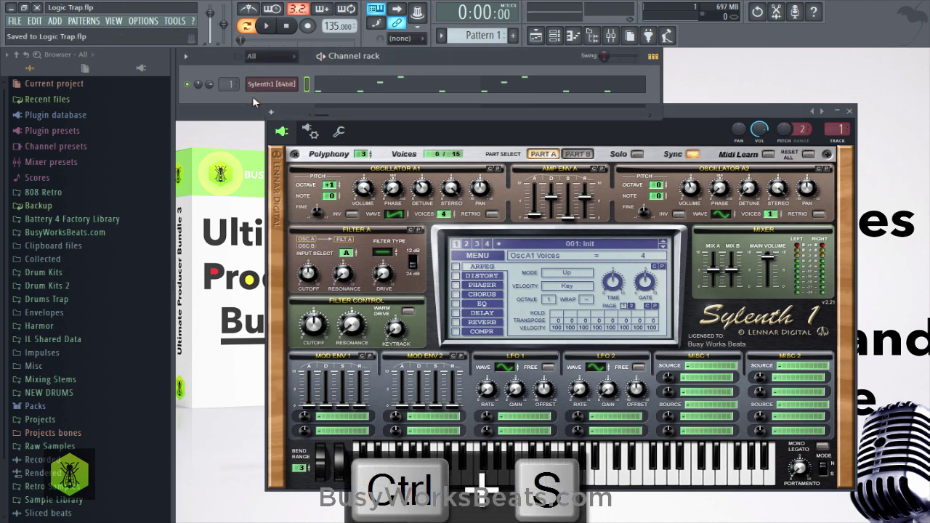
click(270, 111)
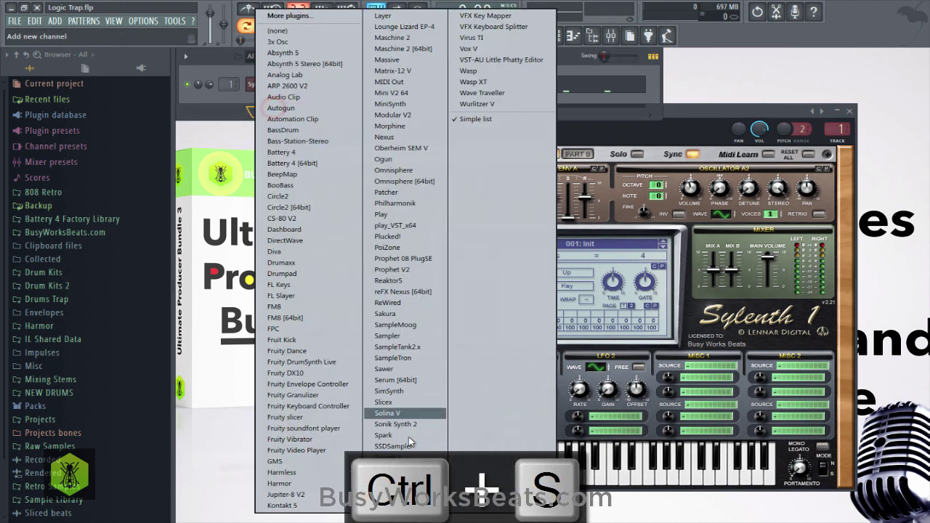
click(393, 457)
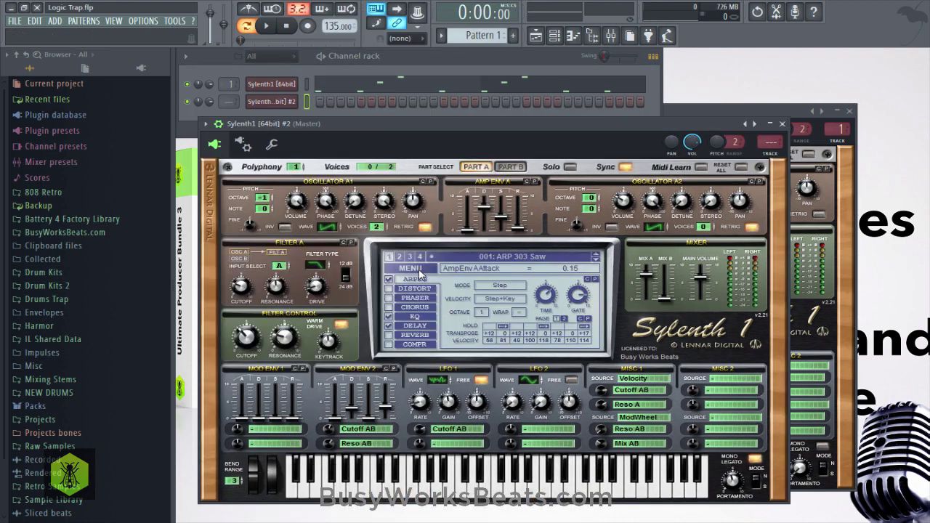
click(410, 269)
click(428, 401)
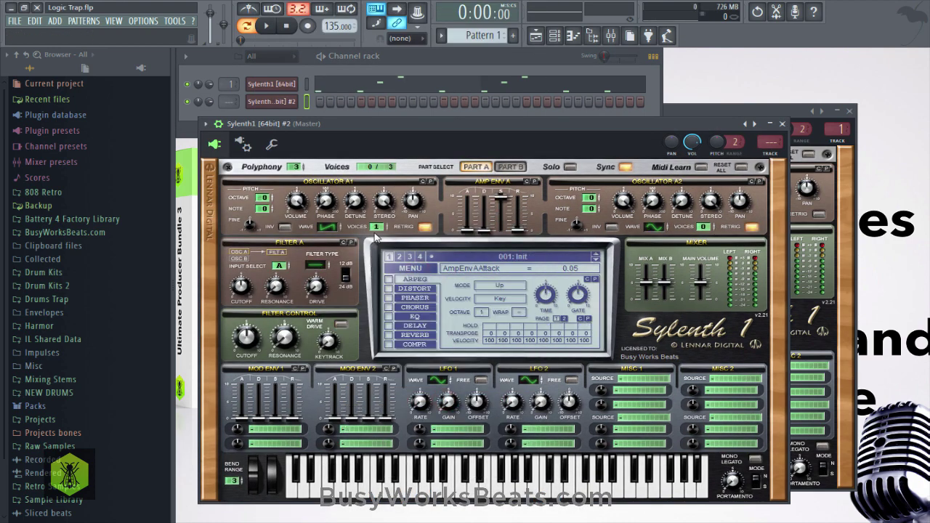
Set the new Sylenth1's oscillator A1 to a sine wave with retrigger off, assign the channel to mixer track 2, and save
click(326, 228)
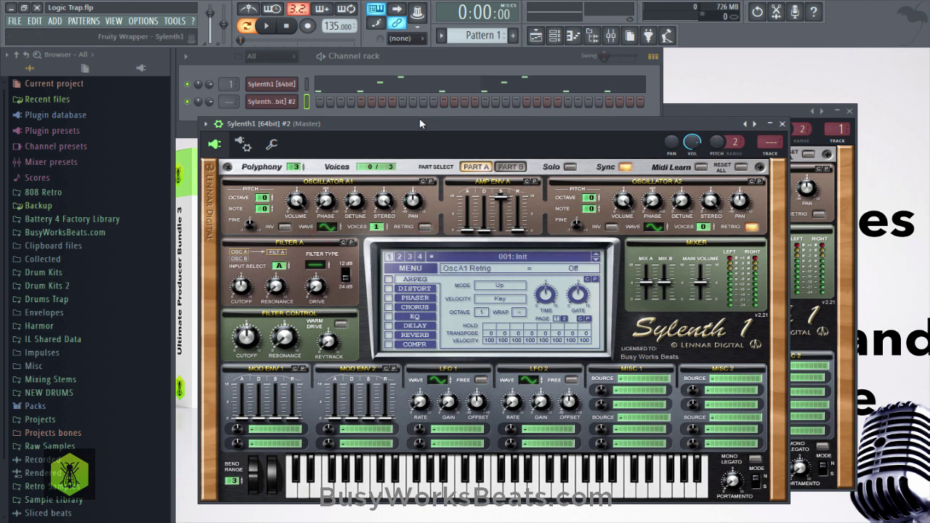
drag(231, 102, 230, 94)
key(ctrl+s)
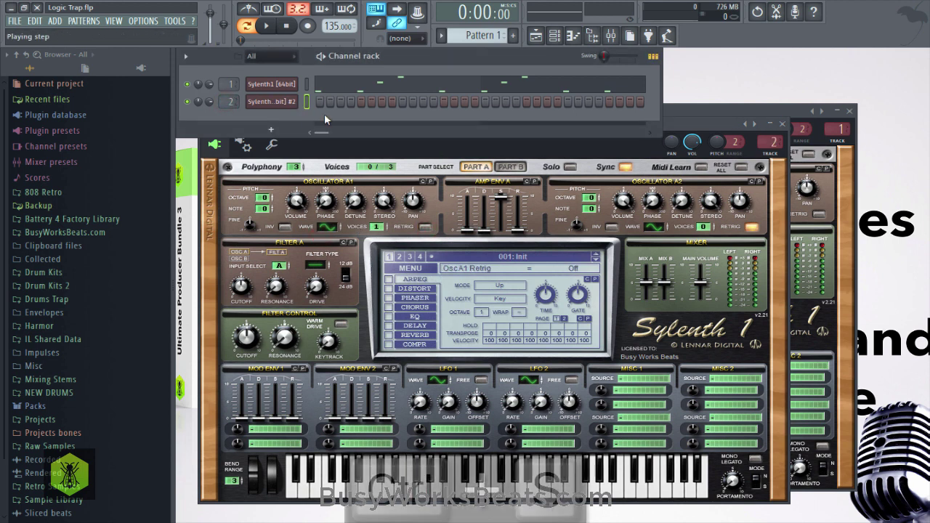
Copy the first Sylenth1 channel's notes from Pattern 1 and switch to Pattern 2
click(306, 83)
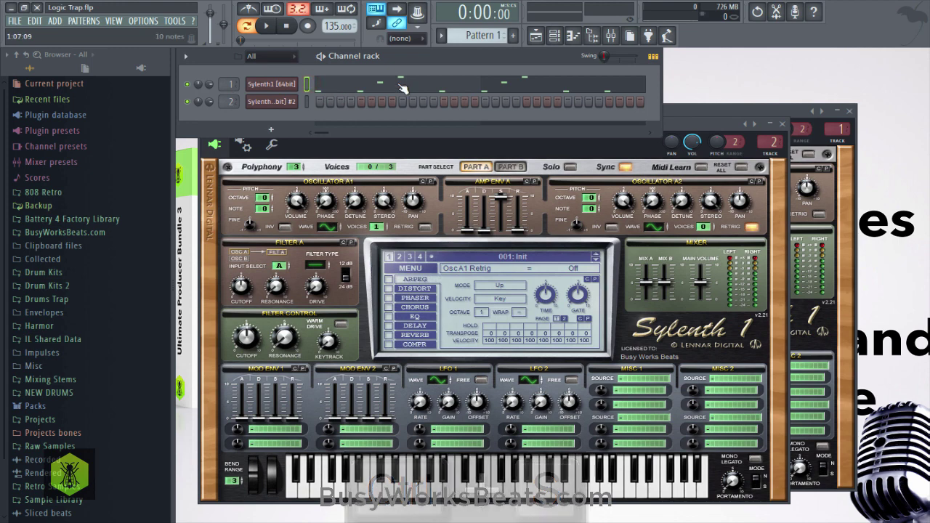
key(ctrl+c)
scroll(478, 36, down, 1)
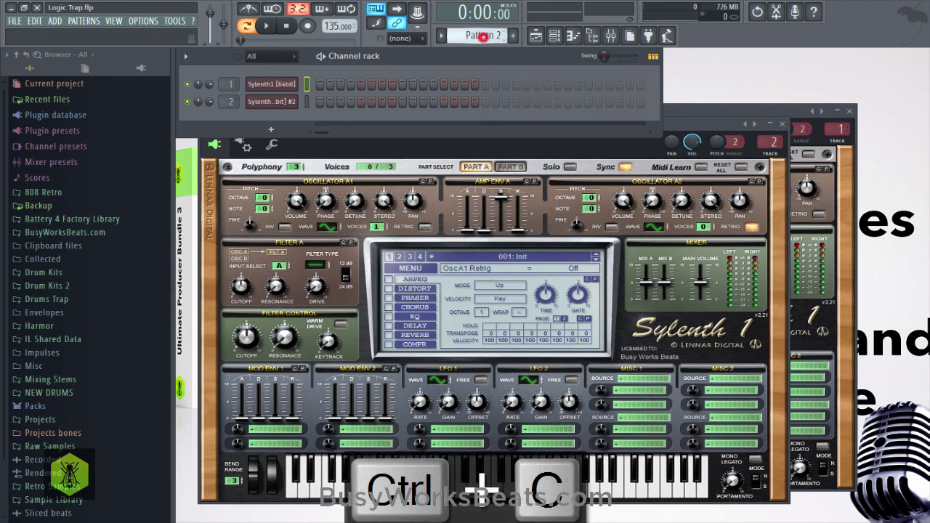
Place four consecutive Pattern 1 clips on playlist Track 1, filling bars 1 to 8
click(535, 35)
click(238, 69)
click(256, 89)
drag(256, 102, 441, 122)
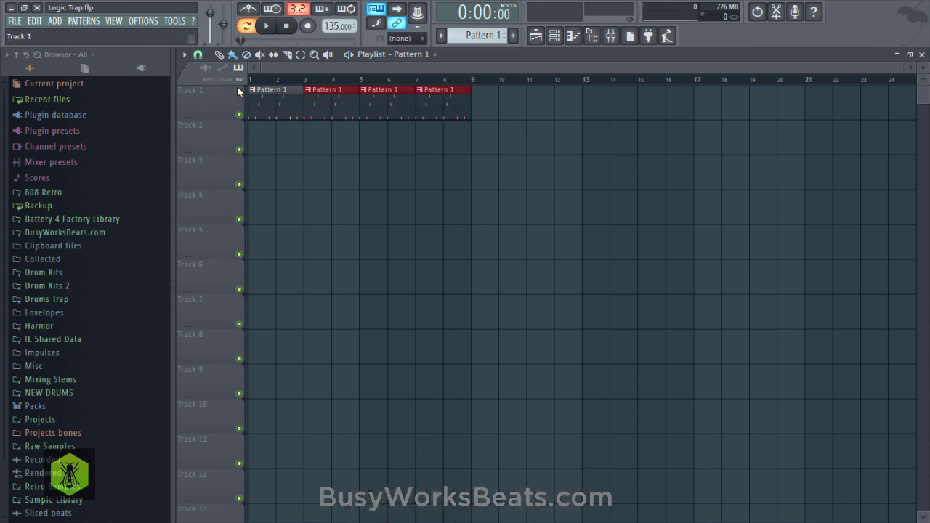
Switch to Pattern 2 and place one clip of it at bar 1 on playlist Track 2
click(555, 35)
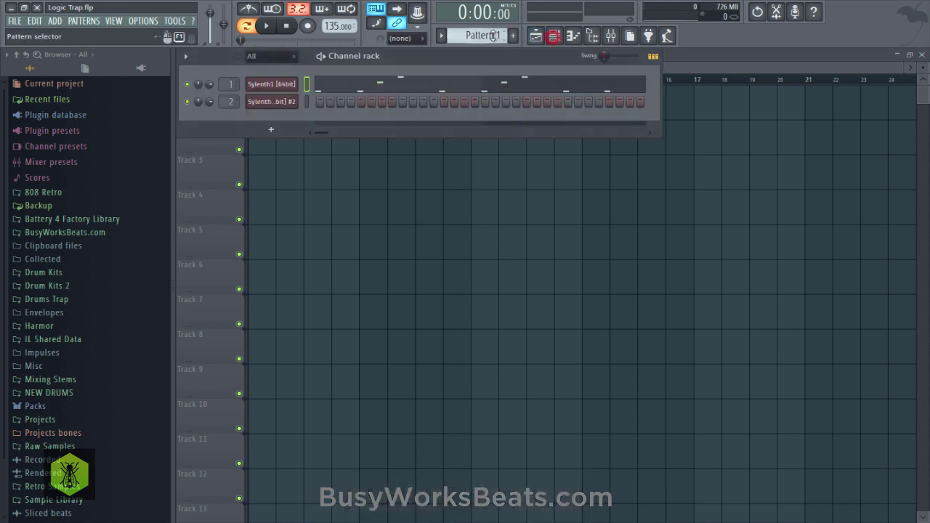
scroll(492, 34, down, 1)
right_click(436, 162)
click(271, 140)
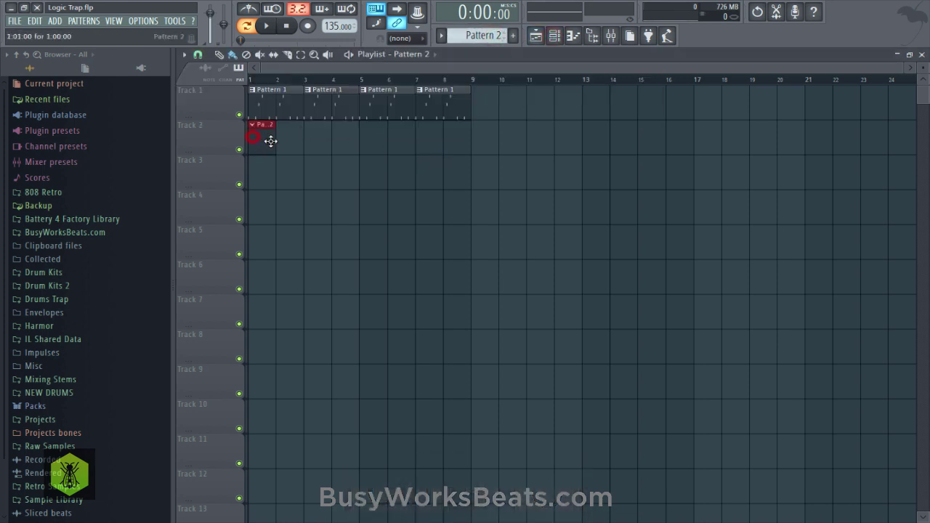
Open the second Sylenth1 channel's piano roll for Pattern 2, save the project, and audition a key
click(555, 35)
right_click(285, 97)
click(319, 103)
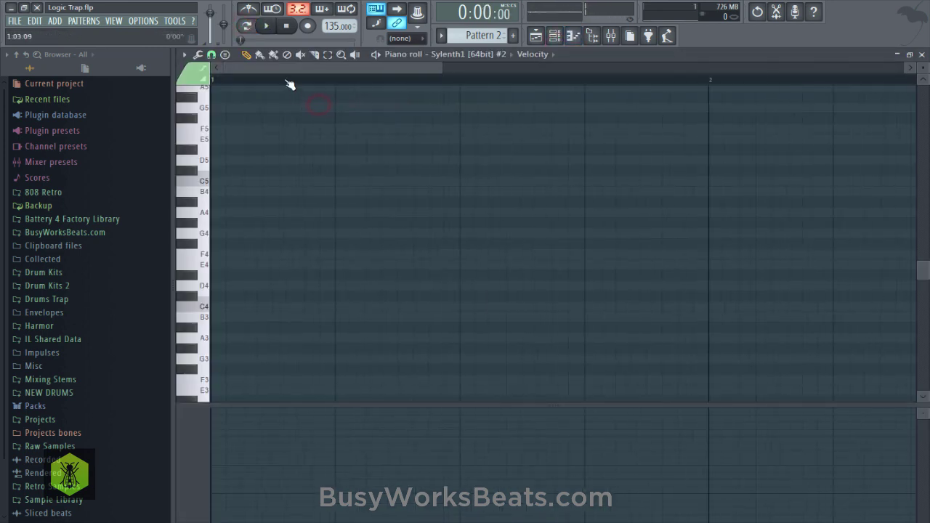
key(ctrl+s)
click(203, 257)
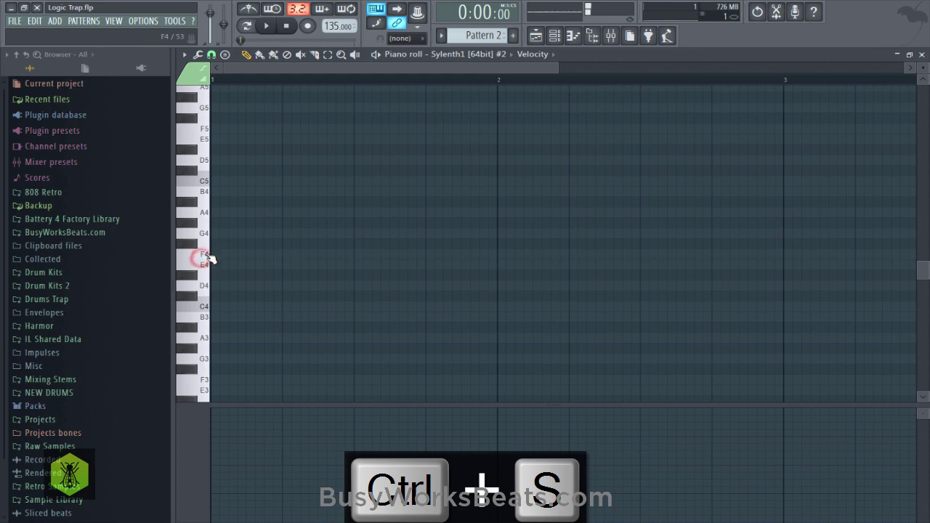
Shape the second Sylenth1 with a longer decay, zero sustain and release about 7, oscillator A1 octave +1 and main volume 9.94
click(555, 35)
click(303, 104)
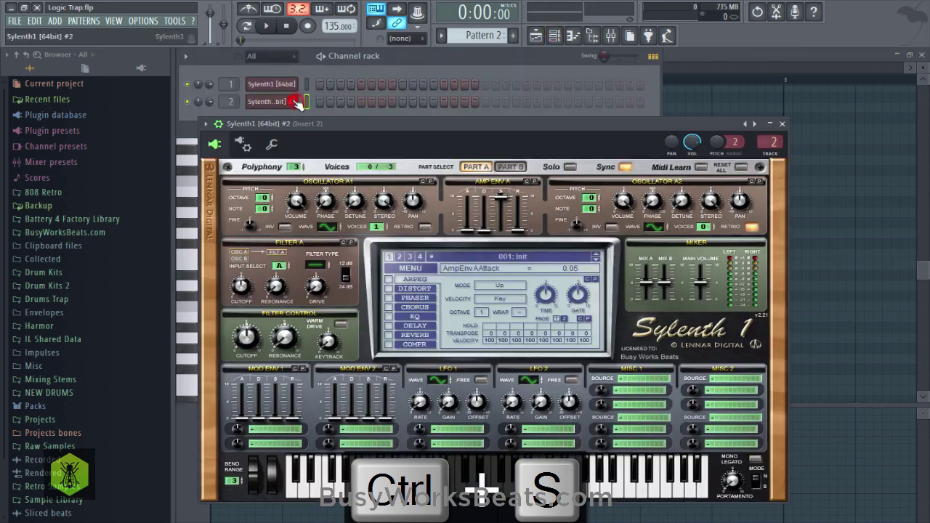
drag(500, 195, 488, 294)
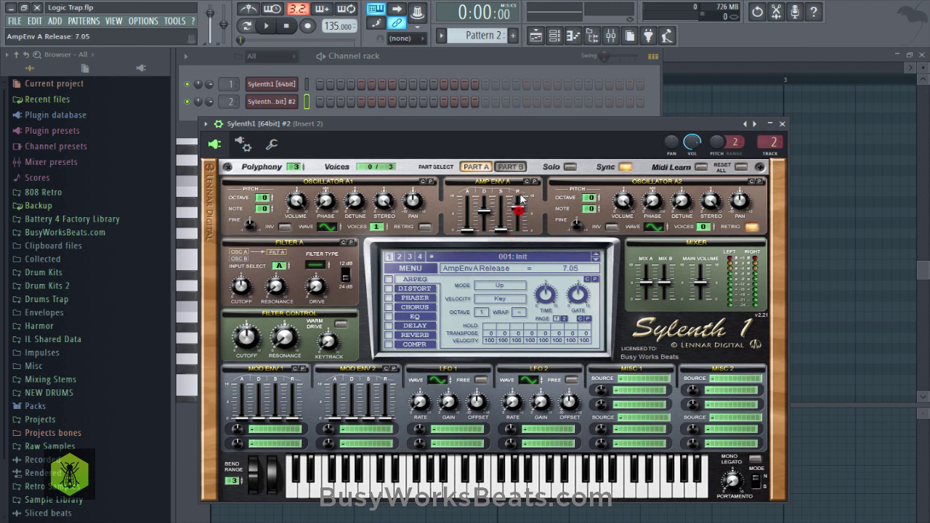
click(269, 195)
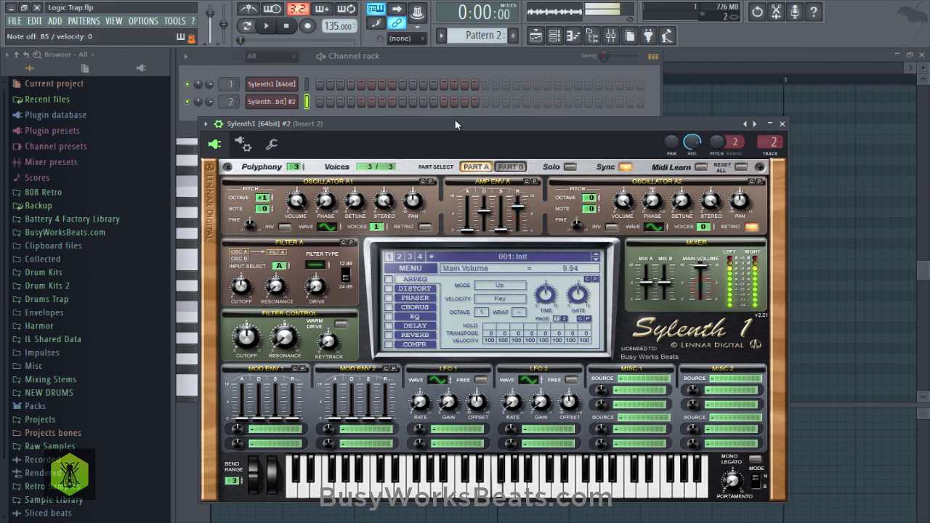
Return to the second Sylenth1's piano roll, place a short C6 note at the start of bar 1, and save the project
click(400, 69)
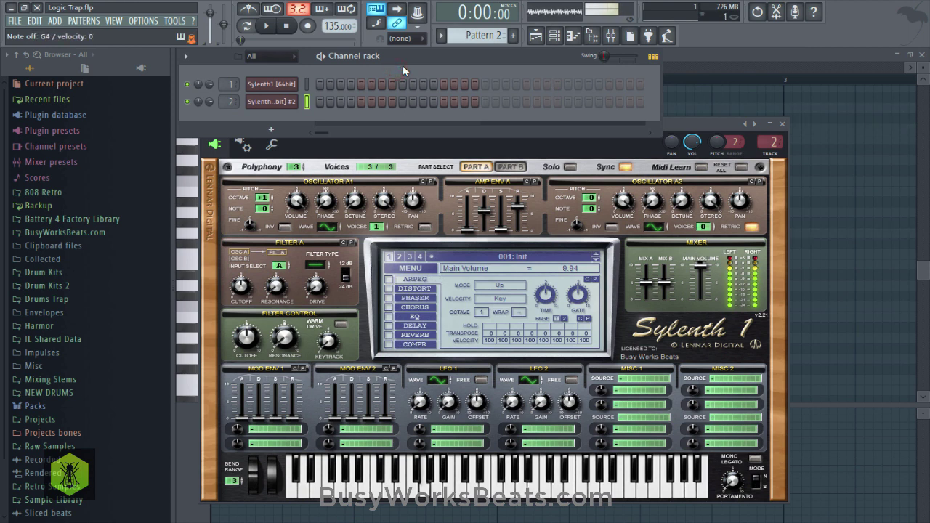
click(872, 258)
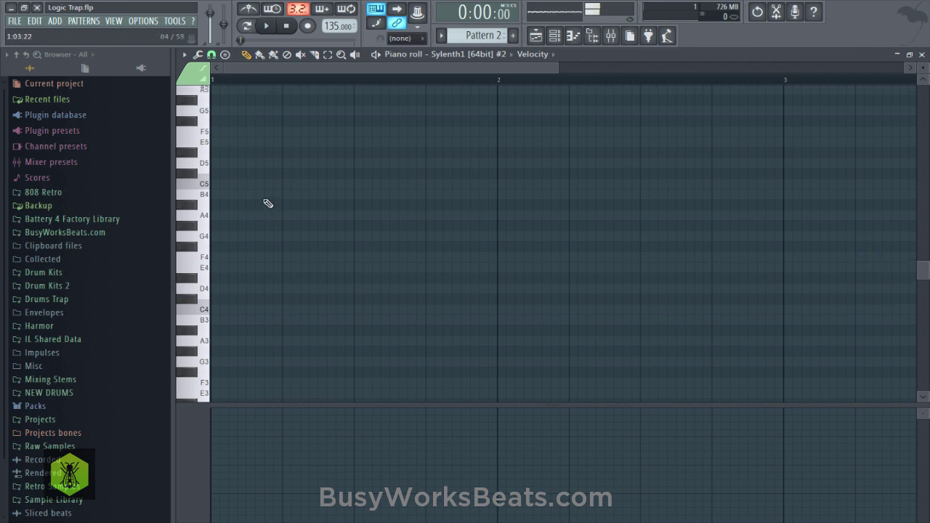
click(200, 154)
click(214, 119)
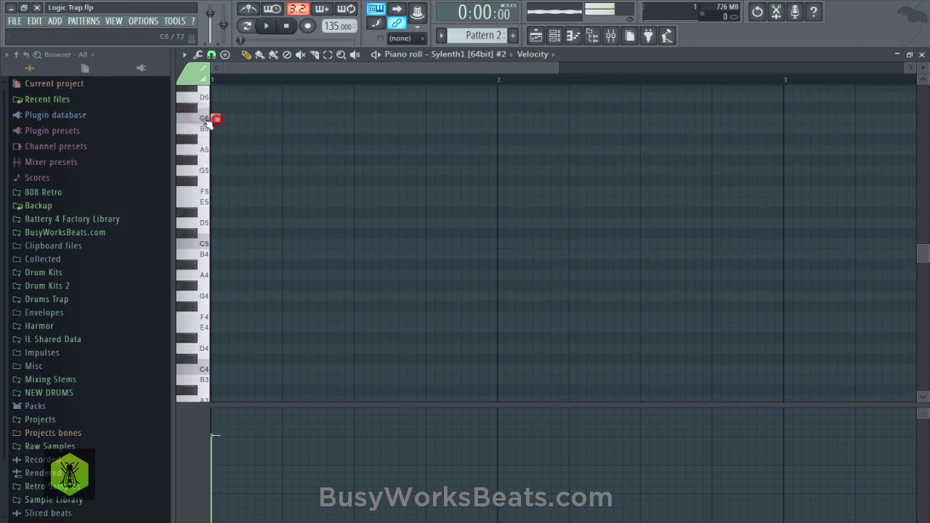
scroll(246, 86, down, 3)
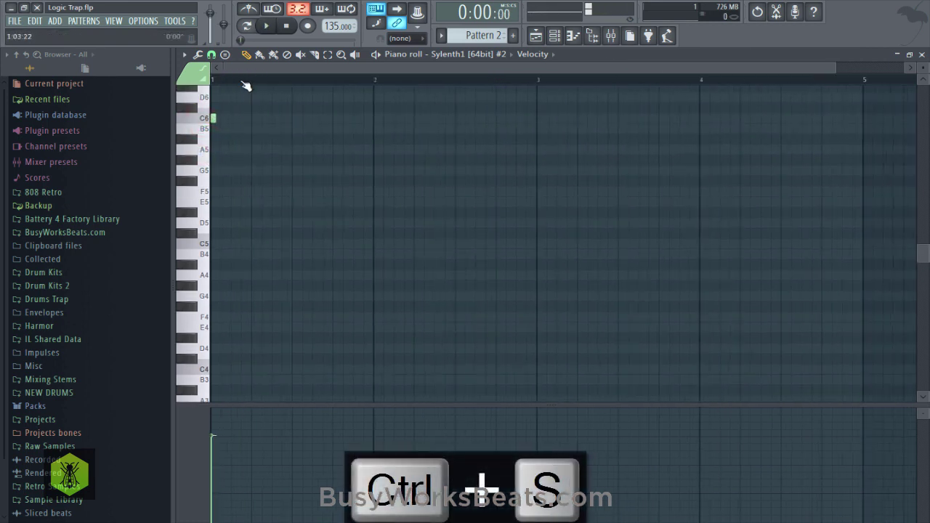
Add short B5, F5 and E5 notes on beats 2, 3 and 4 of bar 1, and audition them
click(249, 129)
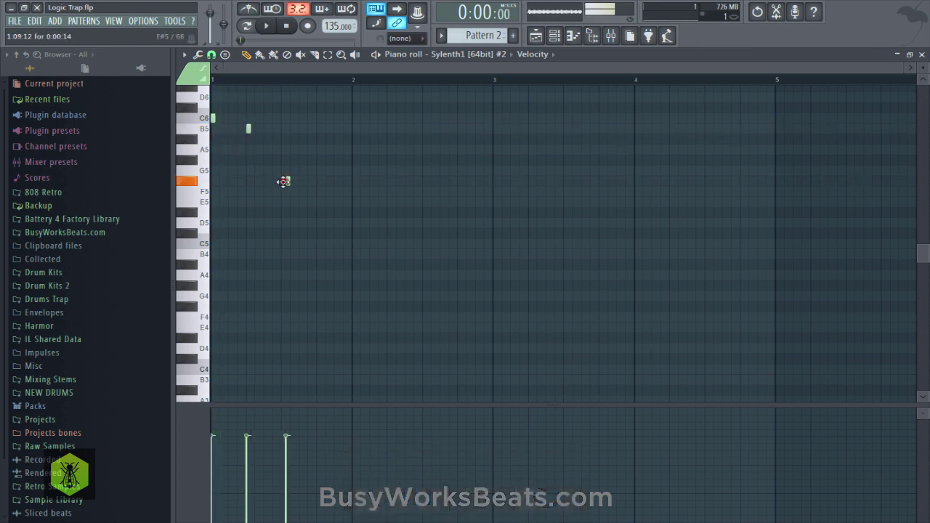
click(284, 192)
click(321, 205)
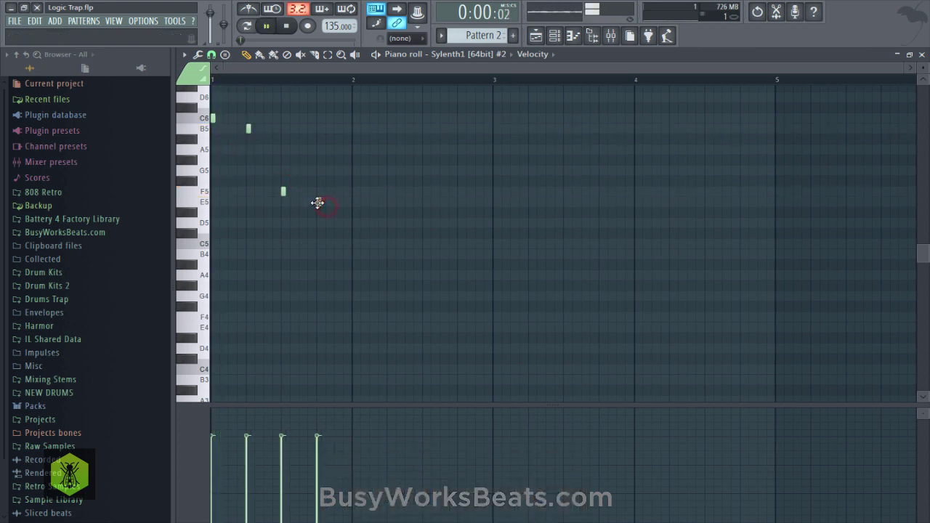
key(space)
drag(386, 225, 212, 93)
key(space)
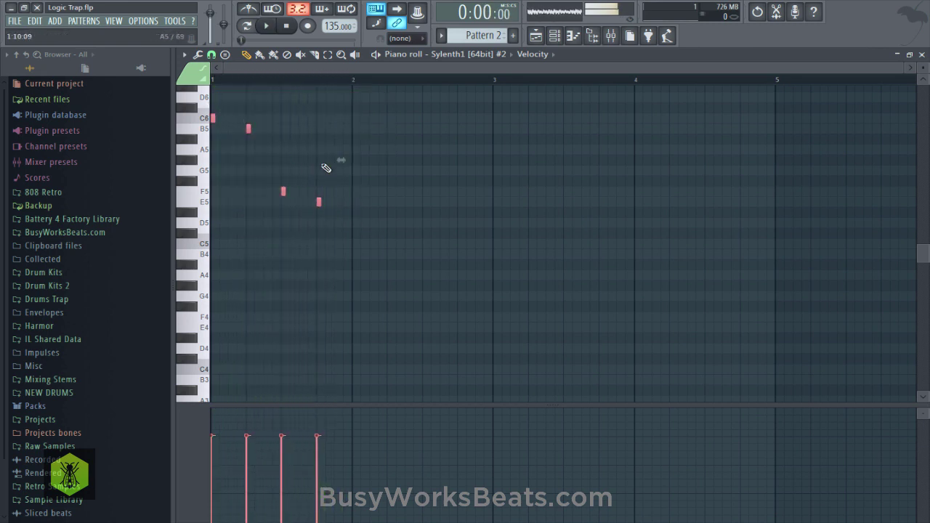
Continue the descending line in bar 2 with short C5, B4, F4 and E4 notes, one on each beat
click(354, 244)
click(389, 255)
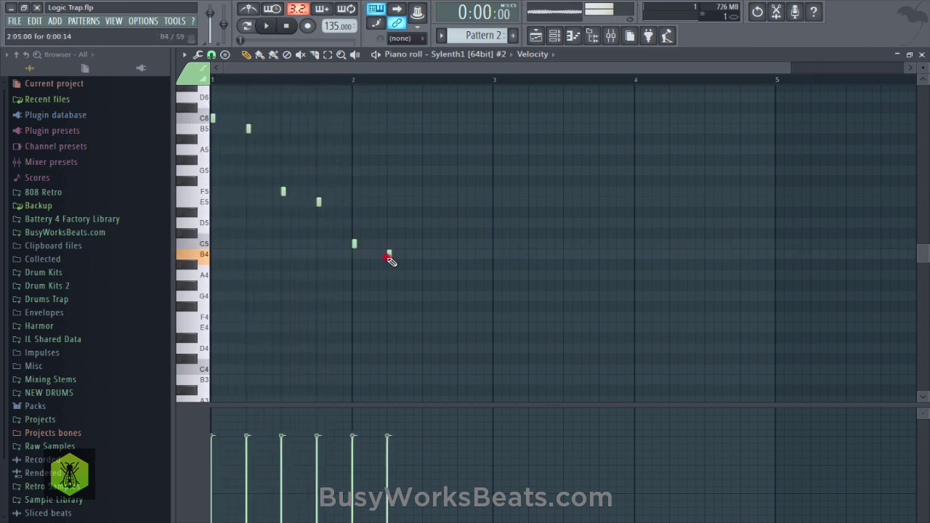
mouse_move(431, 306)
mouse_down()
mouse_move(414, 336)
mouse_move(424, 309)
mouse_up()
click(448, 327)
Duplicate the two-bar phrase into bars 3 and 4, save the project and play back the pattern
key(ctrl+a)
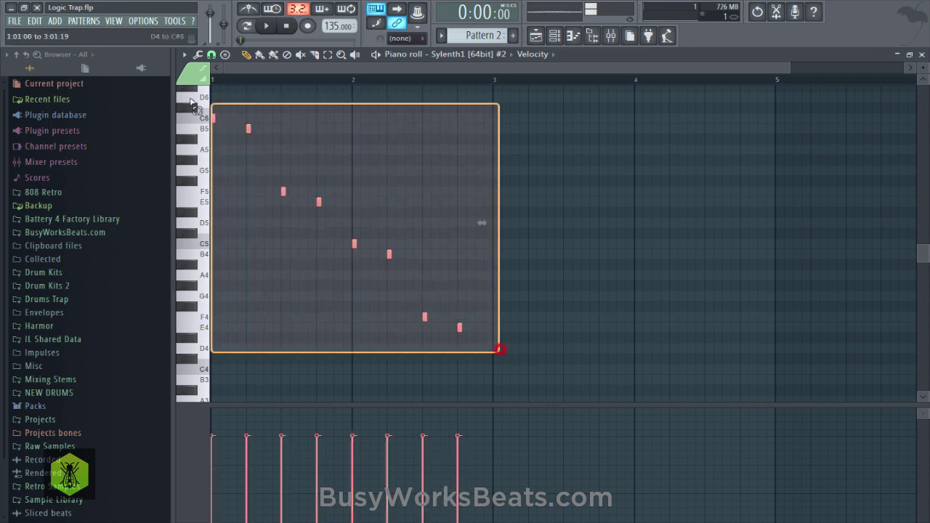
drag(218, 122, 497, 124)
click(497, 144)
key(ctrl+s)
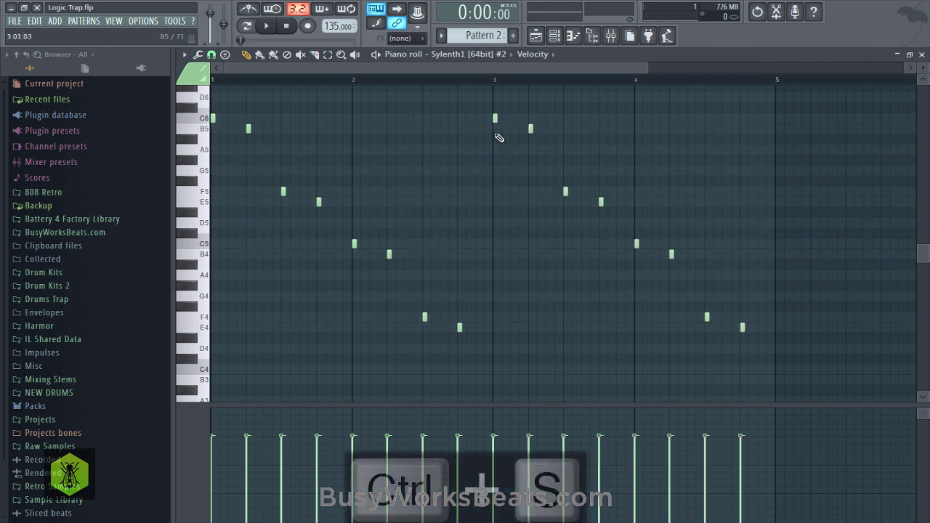
key(space)
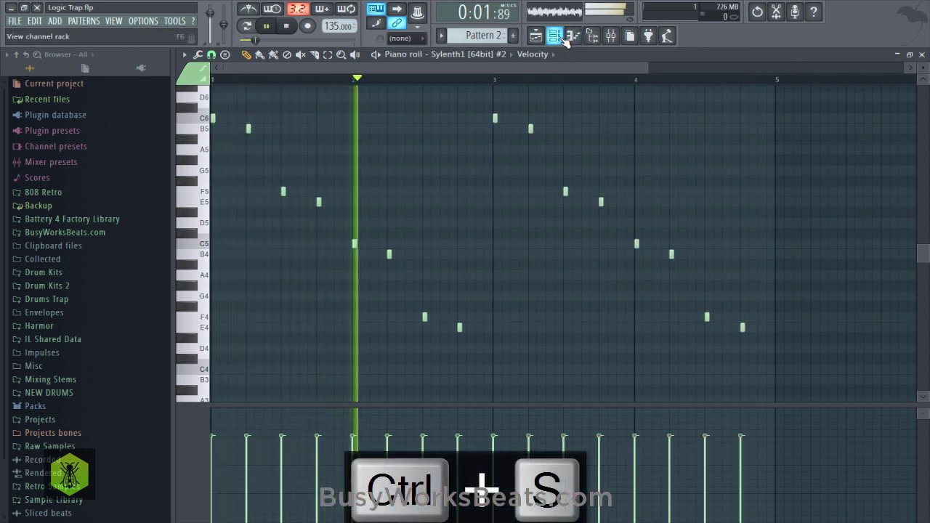
key(space)
Add a slight time shift in the second Sylenth1 channel's miscellaneous settings, save the project and return to its piano roll
click(557, 36)
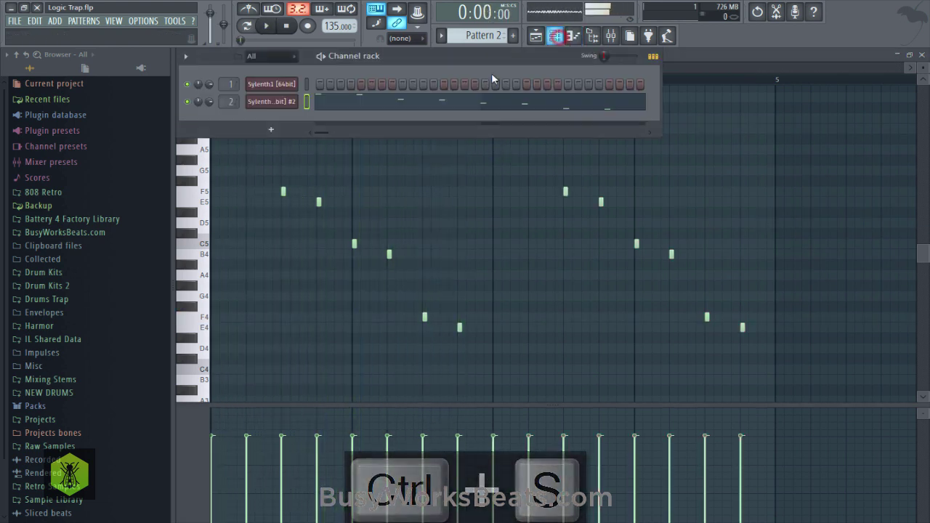
click(282, 103)
click(272, 145)
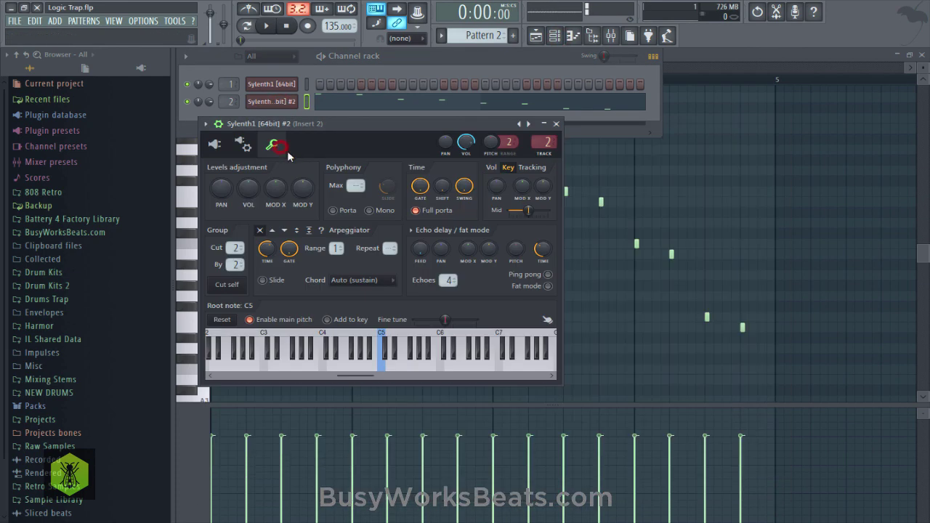
key(ctrl+s)
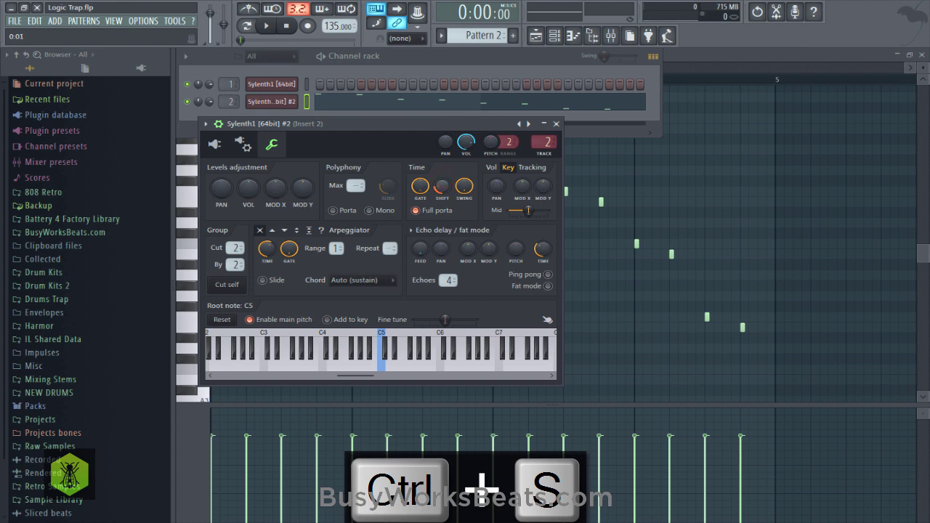
click(658, 214)
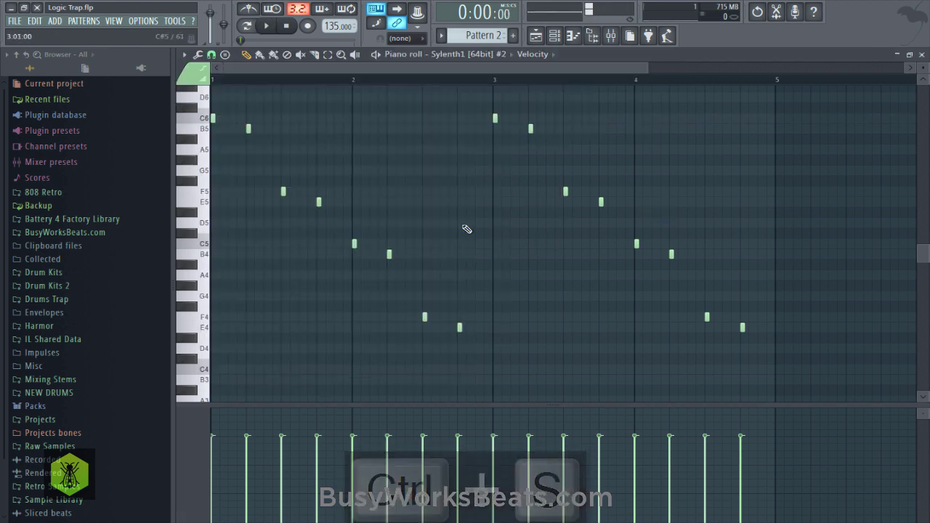
Play back Pattern 2 from the start to check the timing of the second Sylenth1 part
key(ctrl+a)
drag(389, 253, 387, 253)
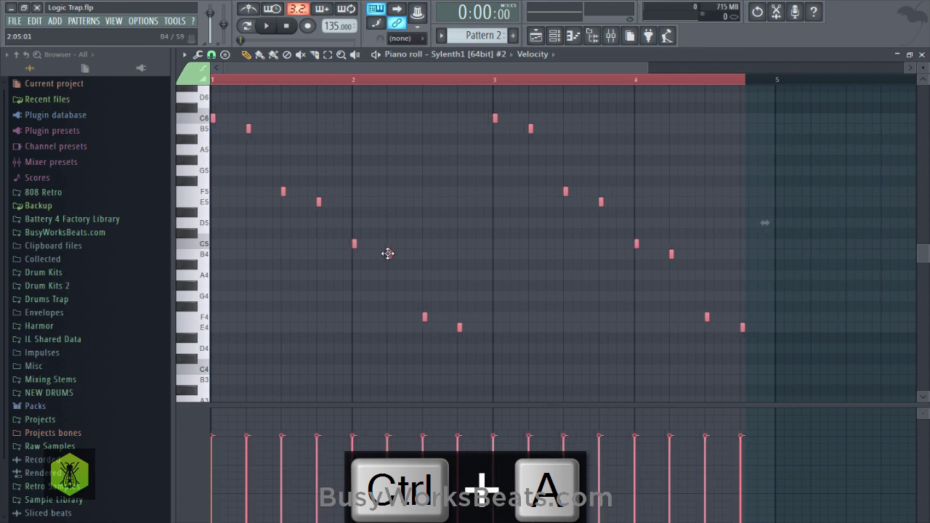
click(413, 197)
key(space)
click(922, 55)
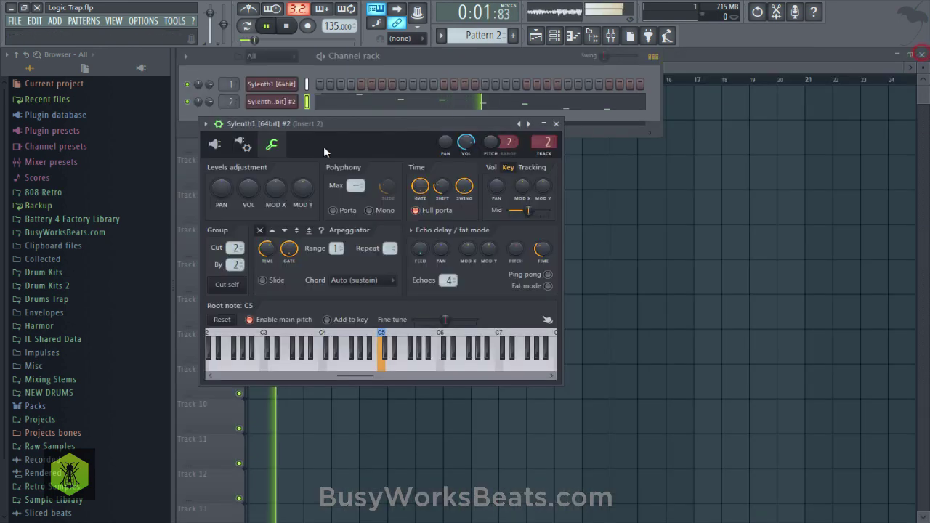
key(space)
key(space)
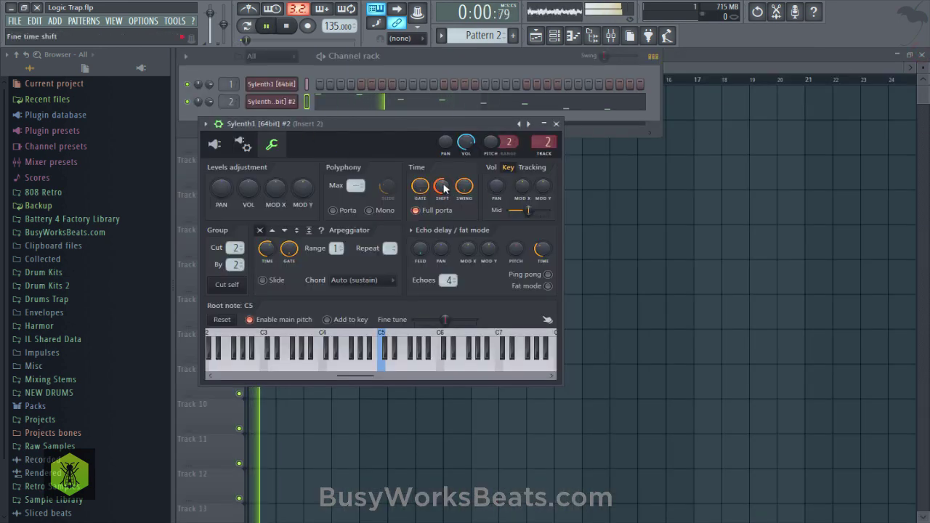
Extend the Pattern 2 clip on playlist Track 2 to four bars and save the project
click(645, 188)
click(320, 138)
right_click(404, 143)
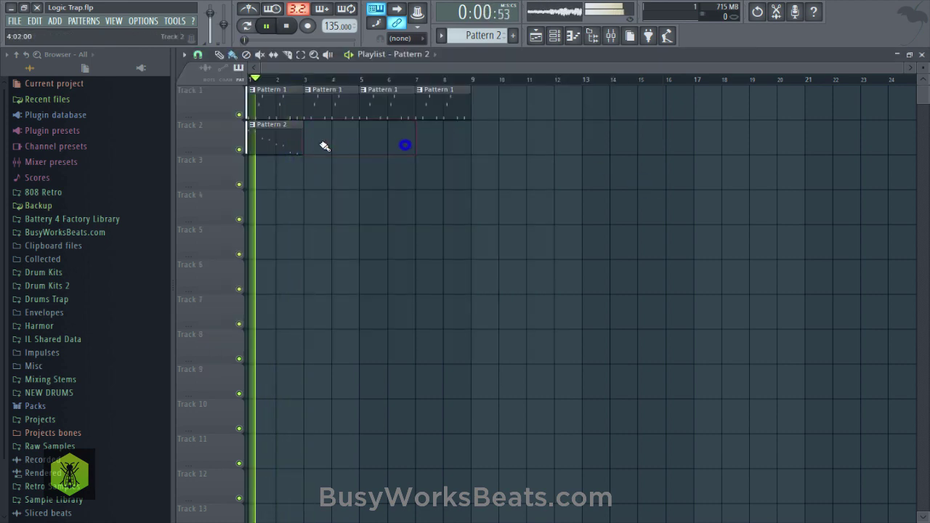
drag(303, 144, 347, 143)
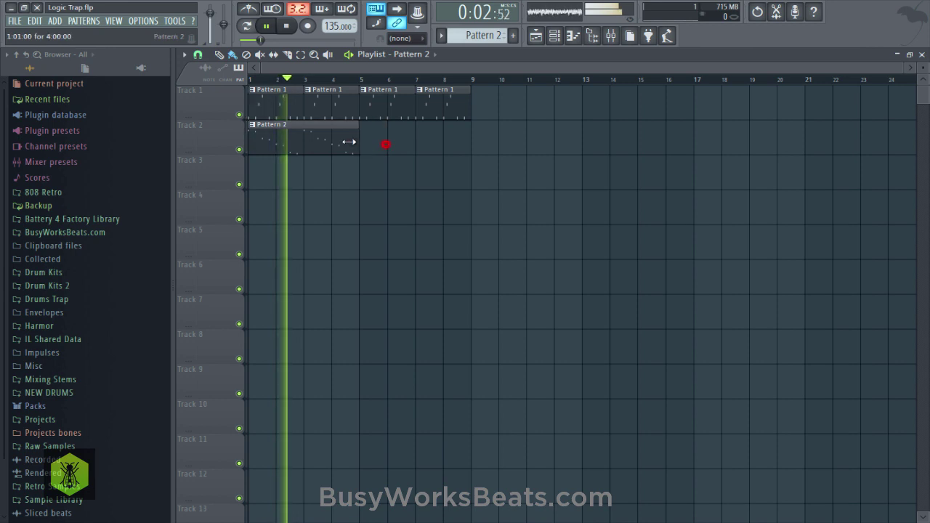
key(ctrl+s)
key(space)
In the second Sylenth1's piano roll, replace bar 3's opening C6 and B5 notes with E4 and F4, and save the project
key(F6)
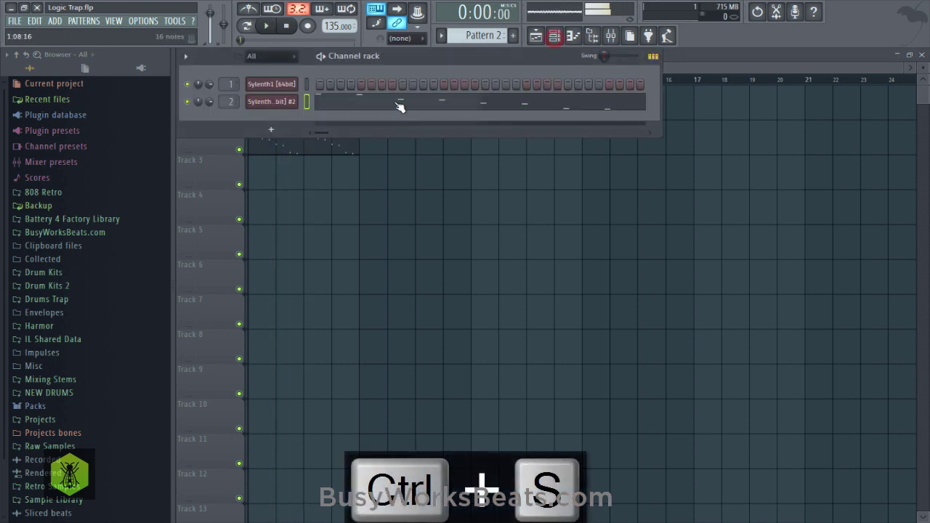
click(399, 103)
scroll(386, 88, down, 2)
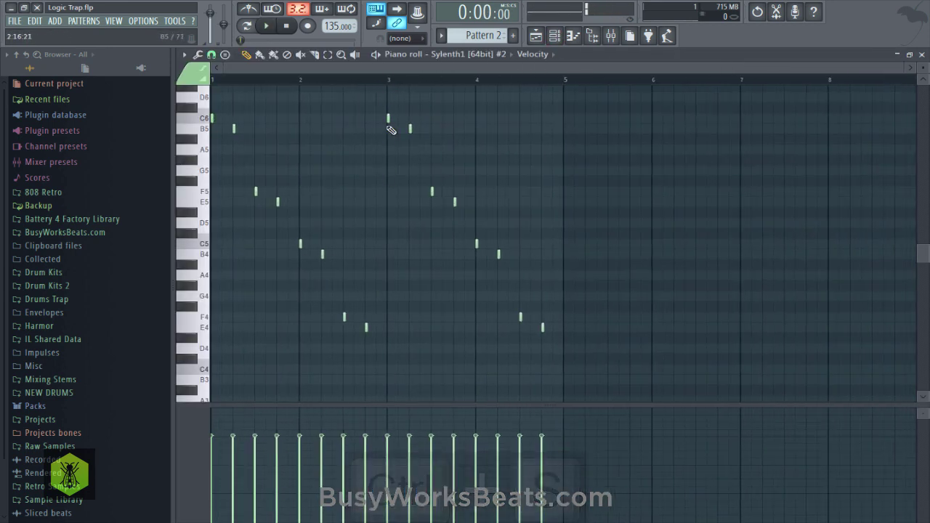
key(ctrl+s)
key(space)
scroll(384, 85, up, 2)
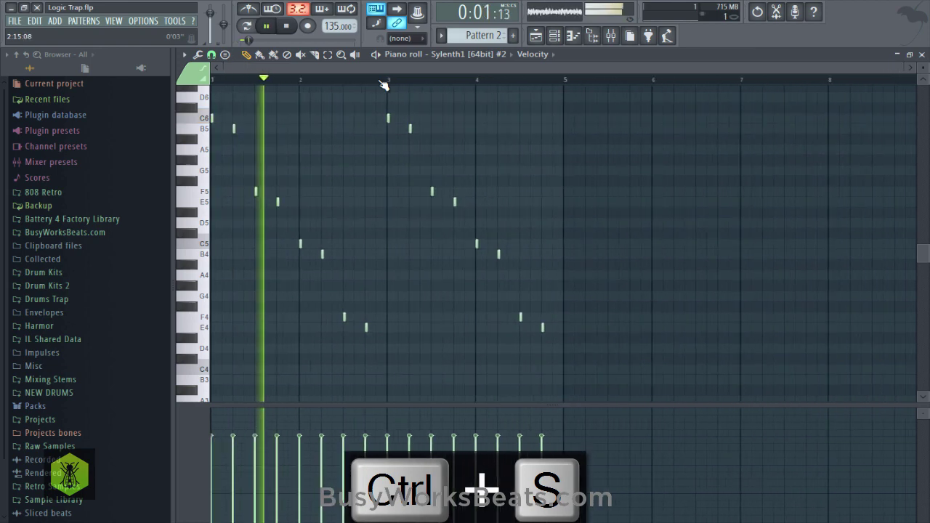
key(space)
click(394, 327)
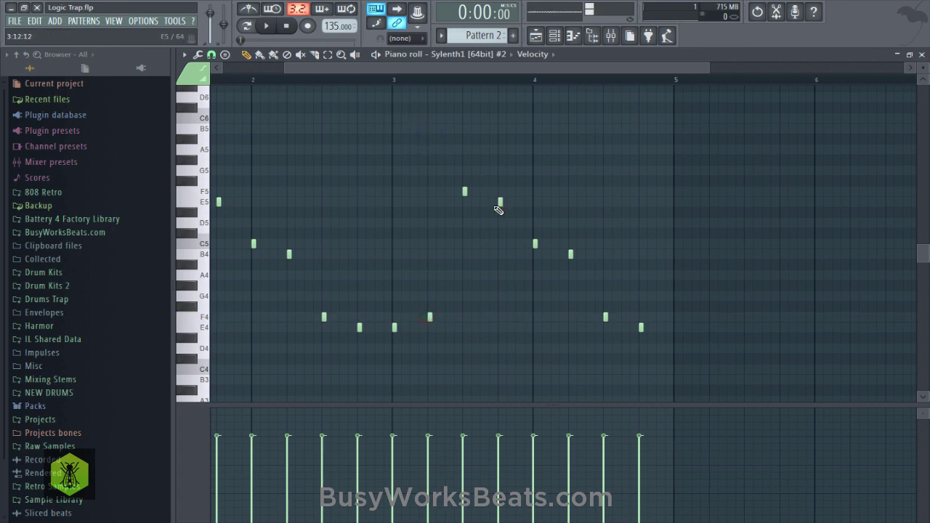
key(ctrl+s)
Remove the F4, F5 and E5 notes from bar 3 and place A4, B4 and C5 on beats 2, 3 and 4
right_click(500, 203)
right_click(465, 191)
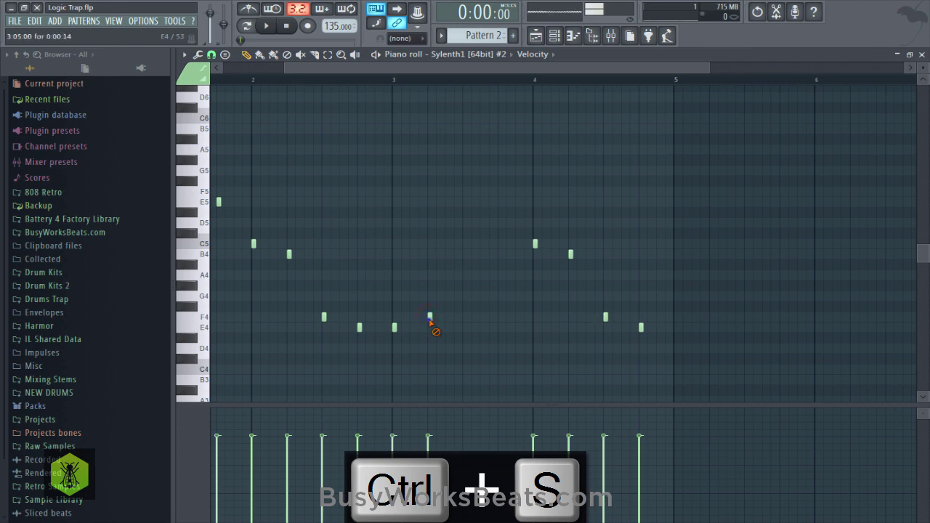
right_click(429, 318)
click(394, 327)
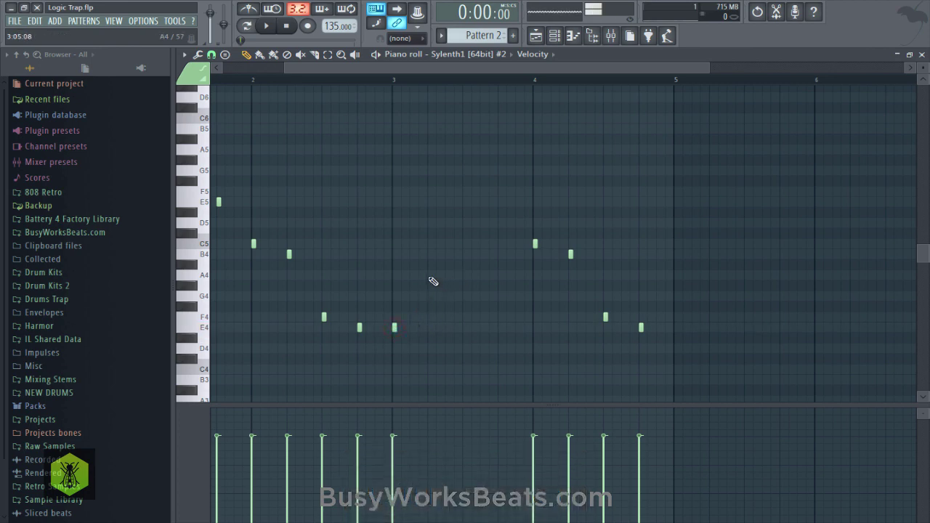
click(430, 275)
click(463, 255)
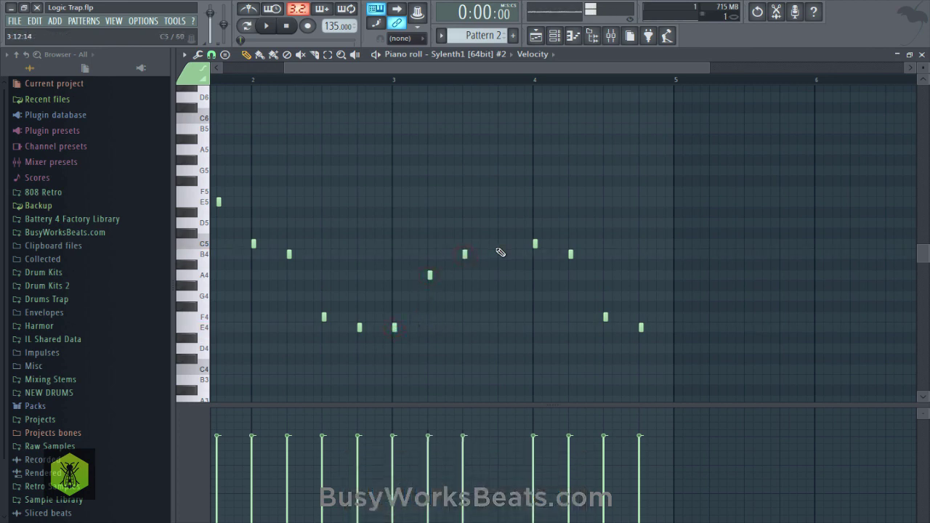
click(499, 244)
Raise bar 4's first two notes to D5 and C5, save the project and play back the melody
click(535, 222)
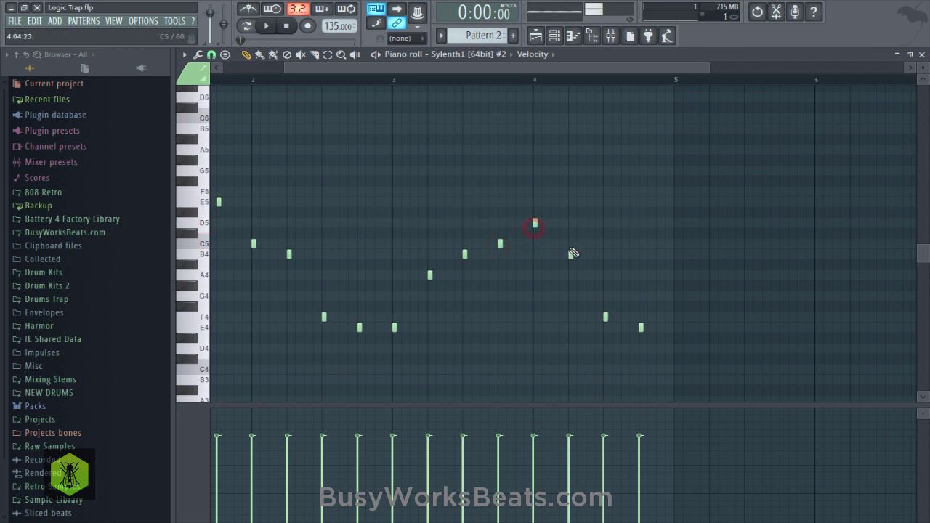
drag(570, 242, 570, 244)
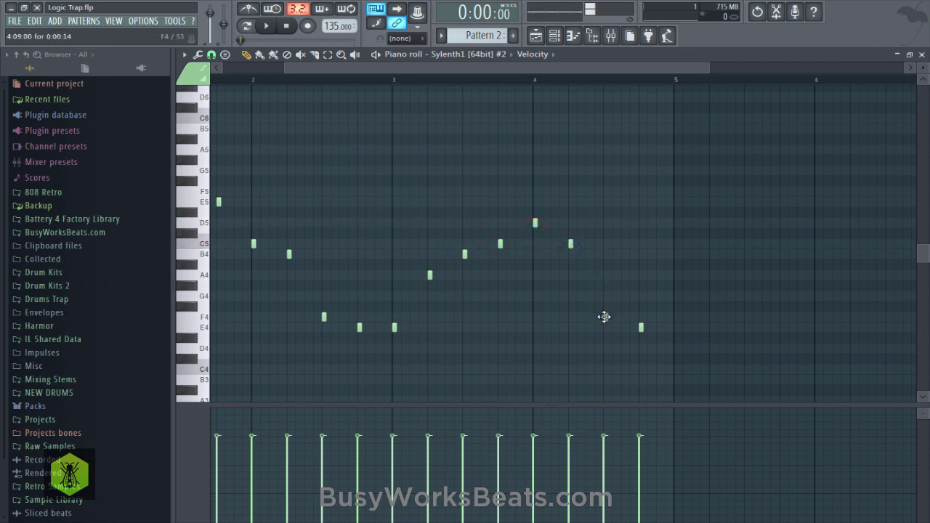
drag(592, 305, 657, 345)
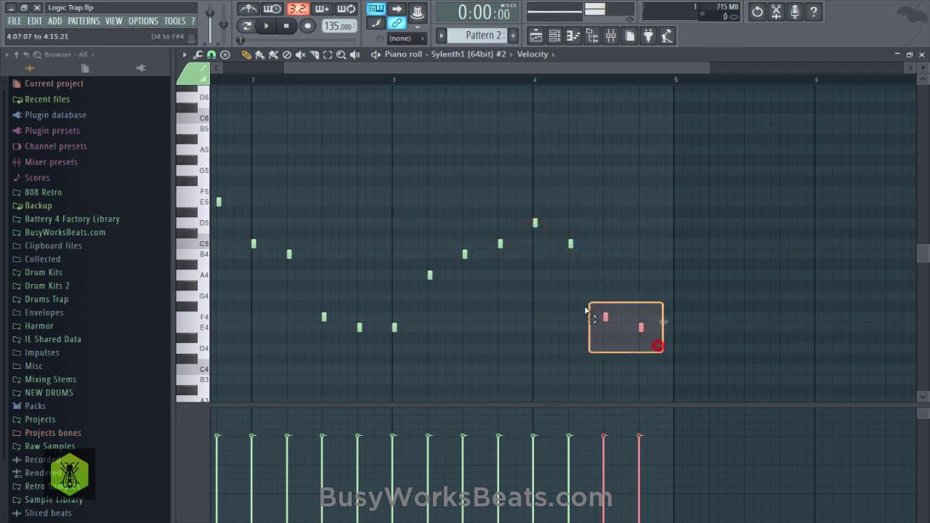
key(ctrl+s)
scroll(342, 88, down, 2)
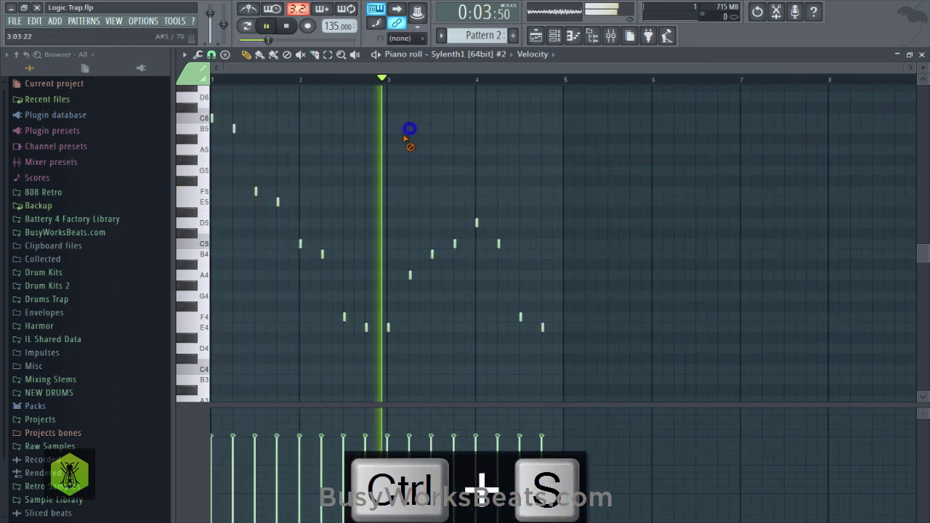
Open the first Sylenth1, set Filter A to Highpass and adjust its cutoff to about 27.76 Hz during playback
click(554, 35)
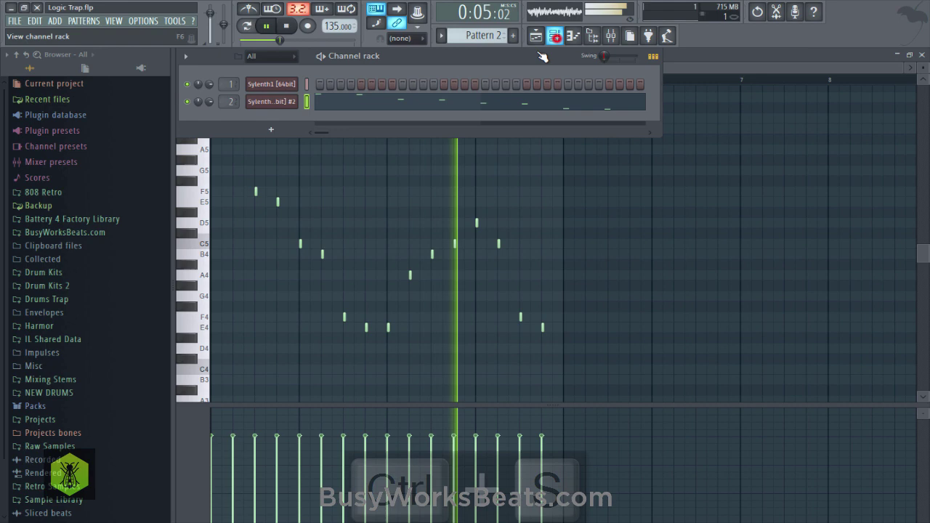
click(280, 84)
key(space)
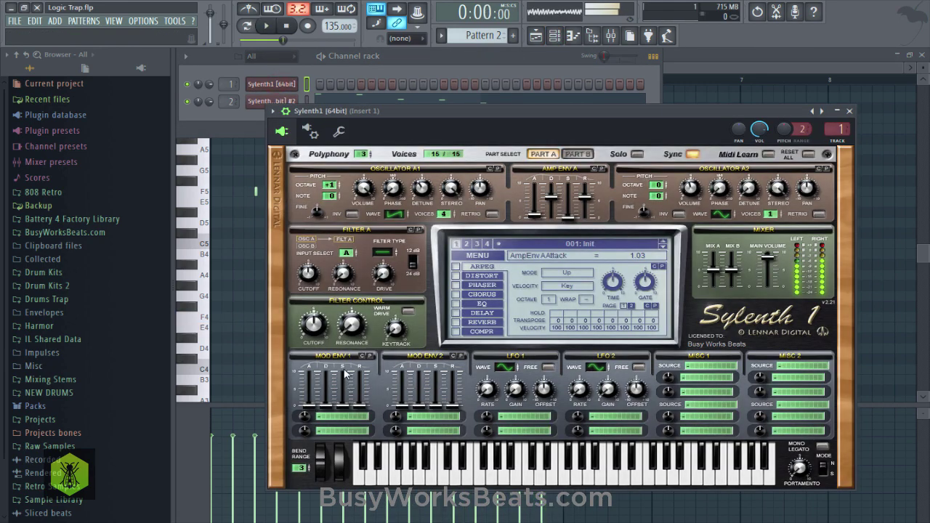
click(383, 254)
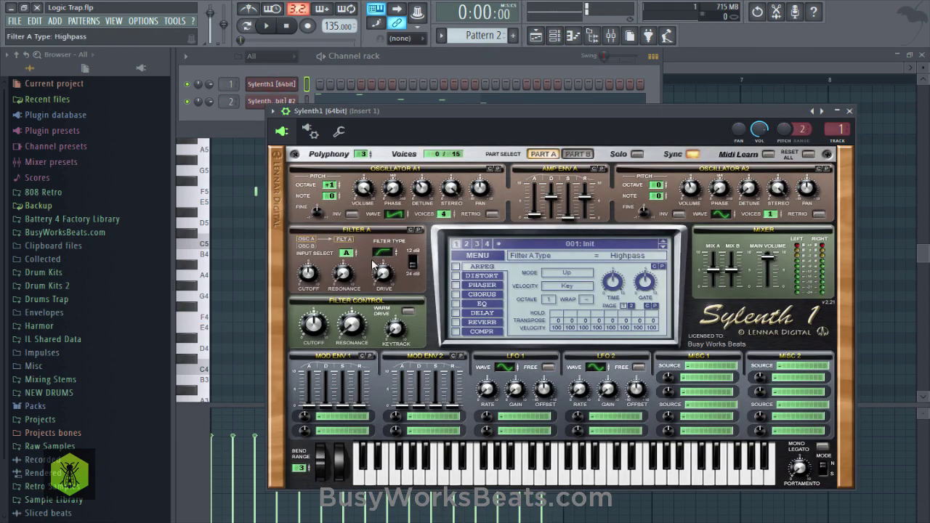
key(space)
click(308, 273)
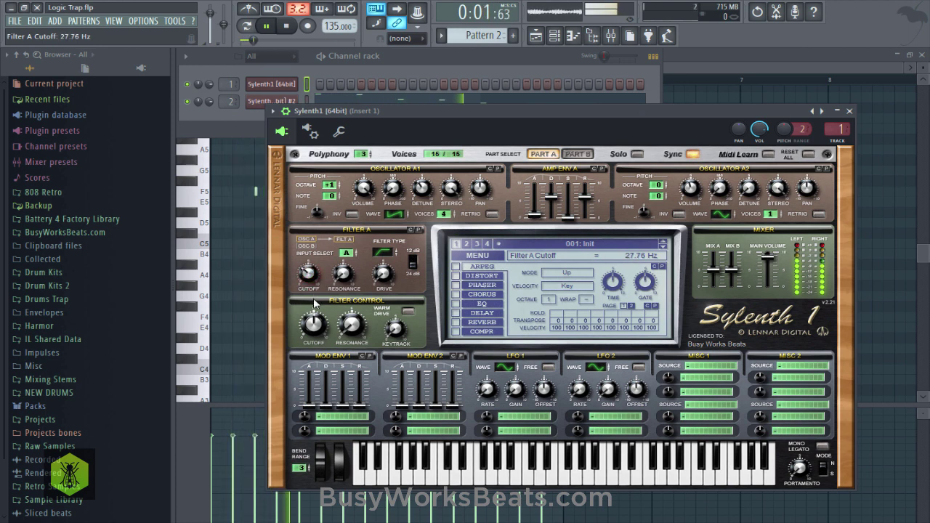
drag(313, 303, 426, 273)
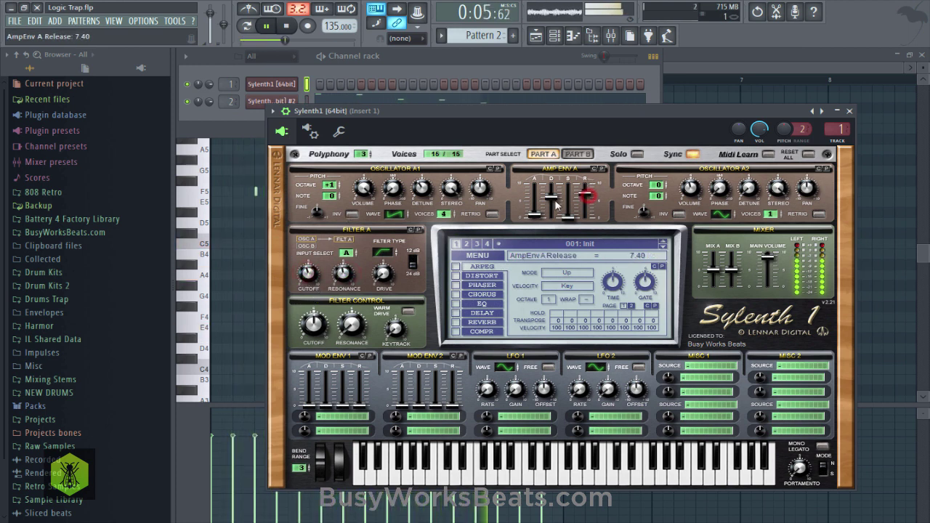
Set the first Sylenth1's amp envelope release to 6.25, oscillator A1 detune to 4.38 and Filter A cutoff to 139.38 Hz
click(583, 198)
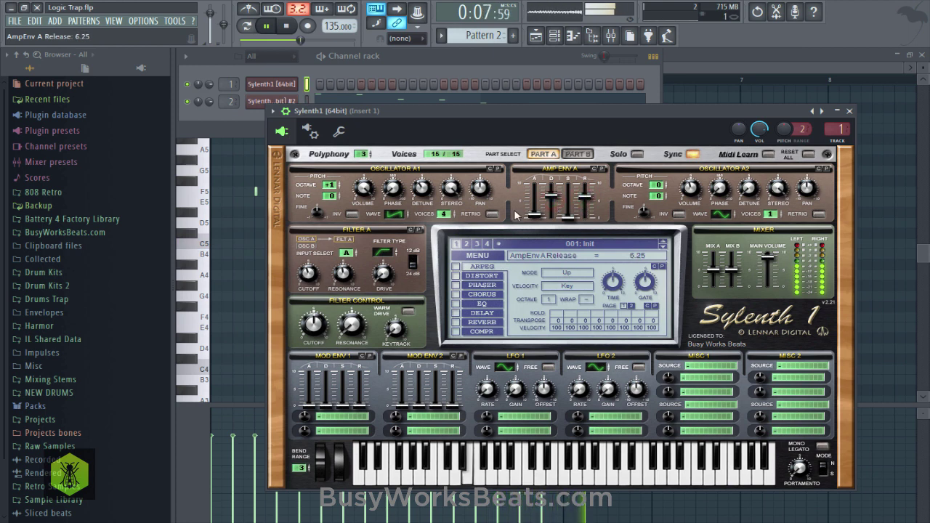
mouse_move(422, 190)
mouse_down()
mouse_move(423, 213)
mouse_move(430, 192)
mouse_up()
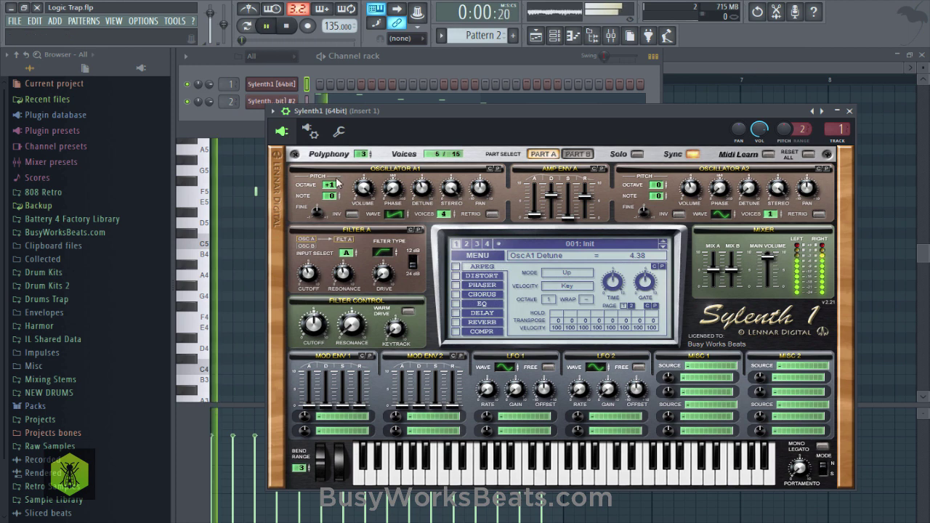
click(308, 276)
drag(309, 276, 310, 268)
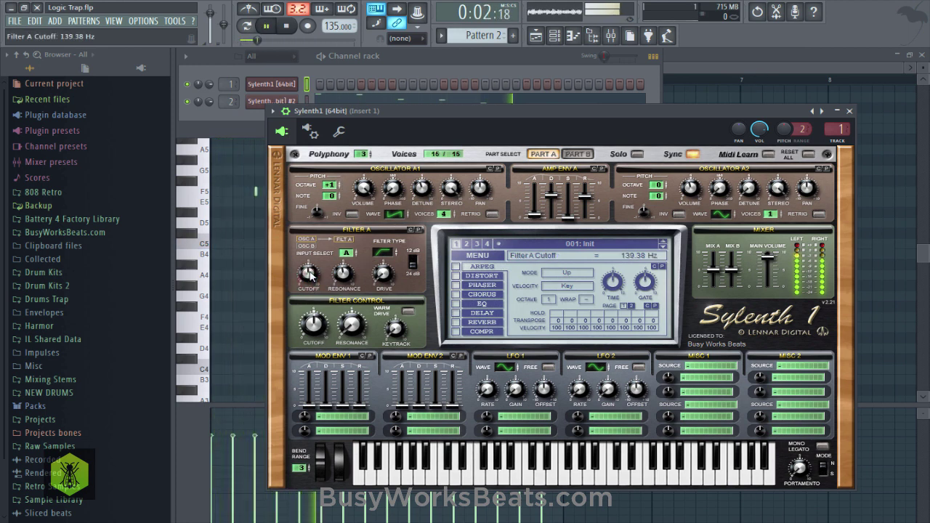
Set the first Sylenth1's amp envelope A attack to 1.37 during playback
click(534, 218)
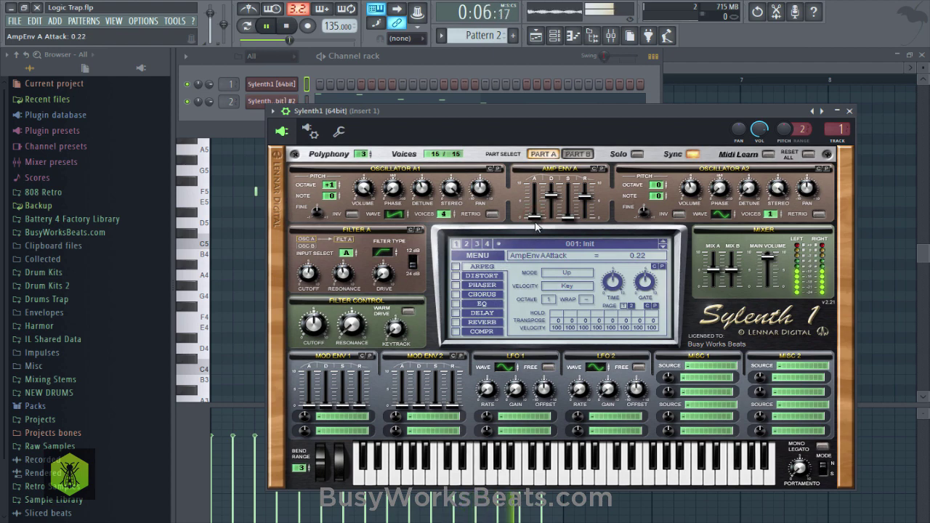
drag(536, 227, 536, 223)
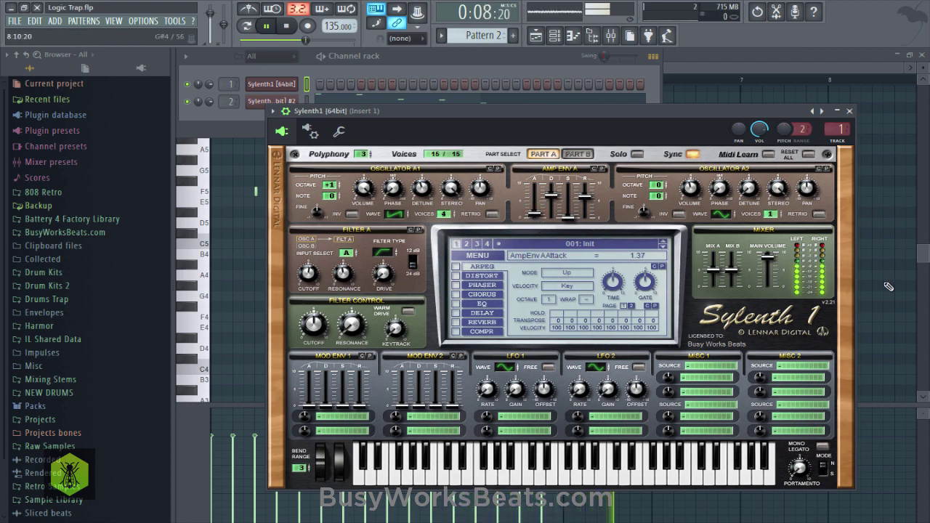
click(889, 287)
Place a second Pattern 2 clip at bar 5 of Track 2 in the playlist and save the project
key(F7)
key(F5)
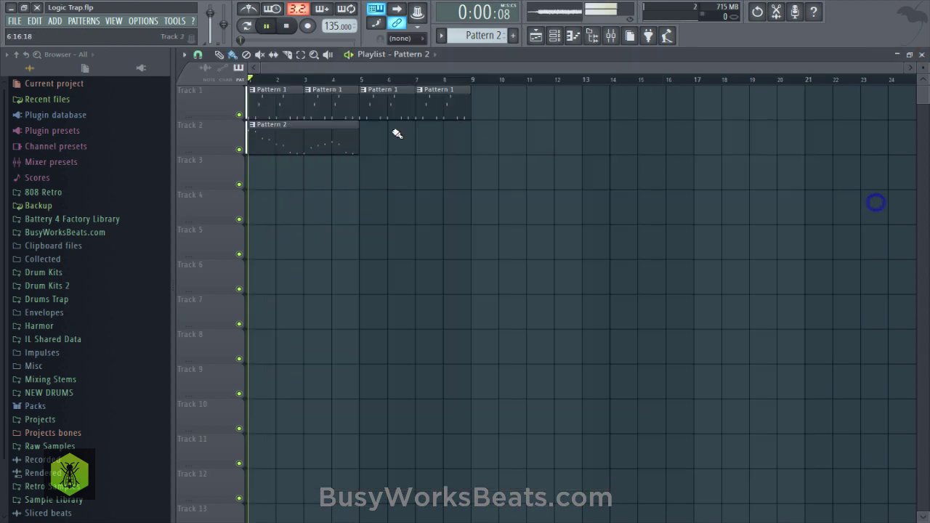
mouse_move(396, 133)
mouse_down()
mouse_move(287, 141)
mouse_move(388, 141)
mouse_up()
key(ctrl+s)
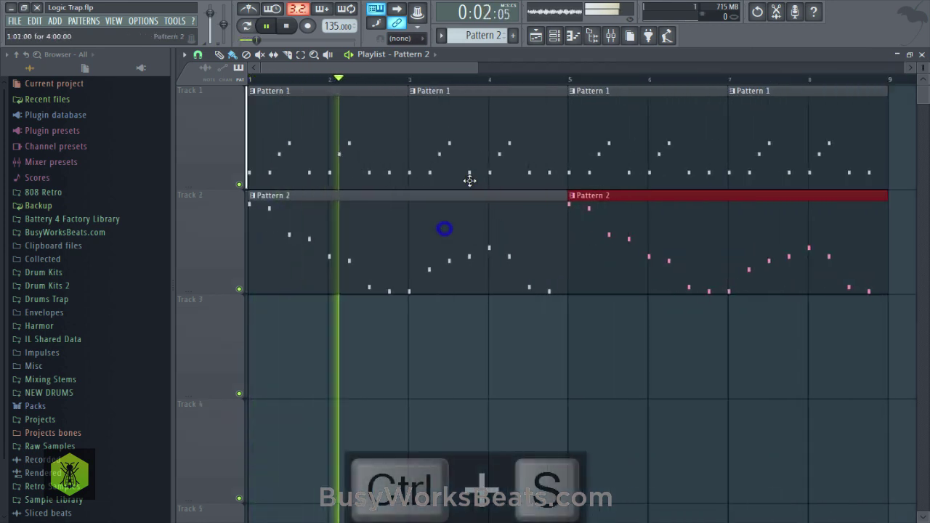
alt+scroll(213, 157, down, 2)
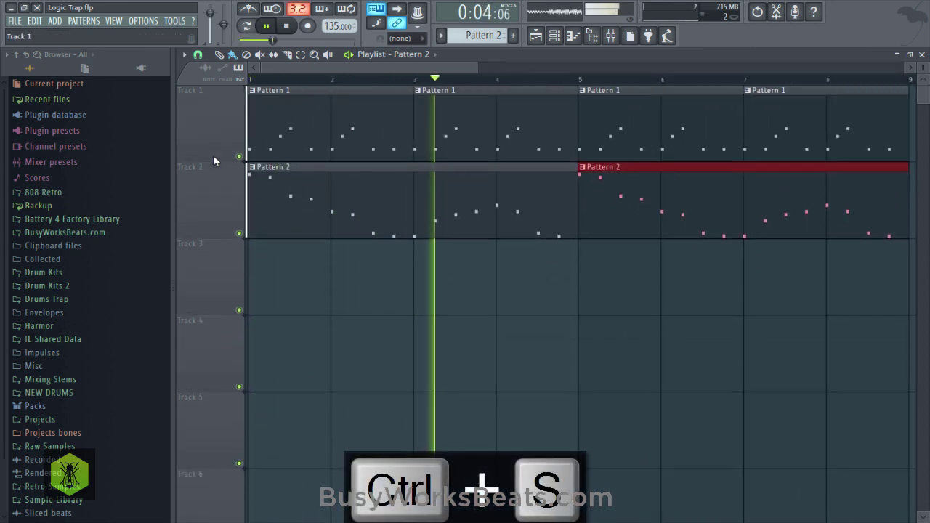
alt+scroll(213, 158, down, 2)
scroll(400, 88, down, 1)
scroll(399, 80, down, 3)
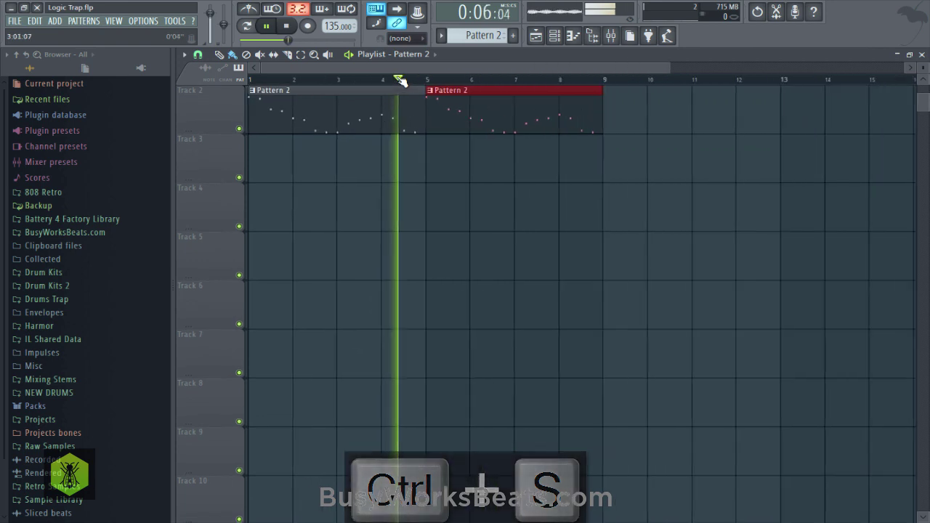
scroll(400, 80, down, 2)
scroll(465, 195, up, 1)
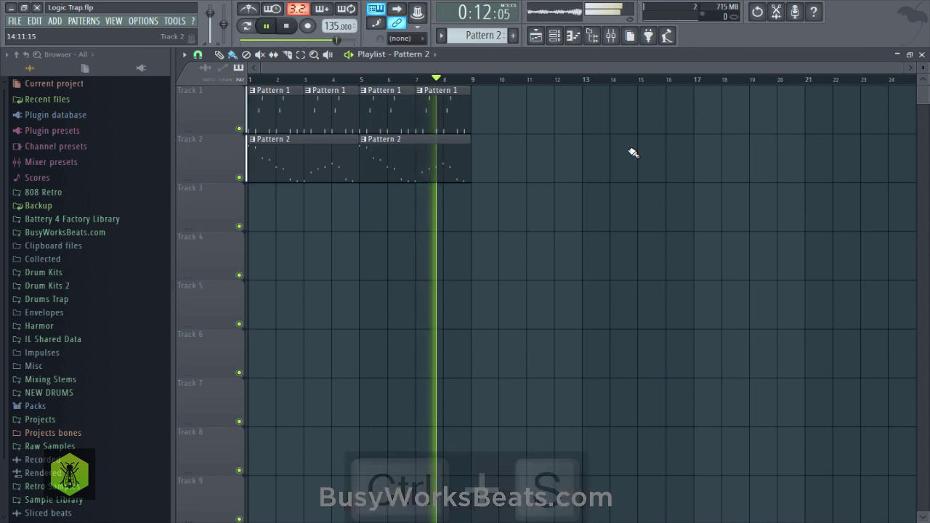
Stop playback and add an Omnisphere [64bit] channel, using Pattern 3 for its part
click(554, 35)
key(space)
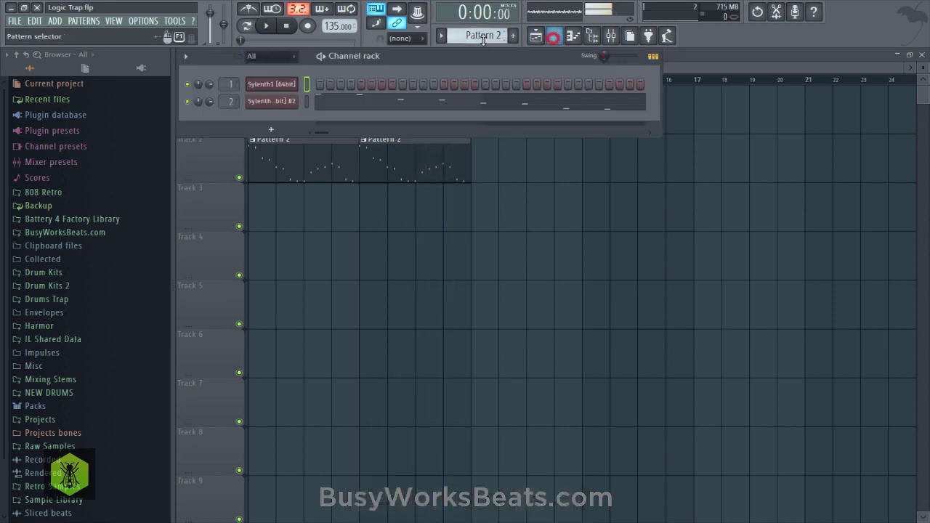
click(271, 129)
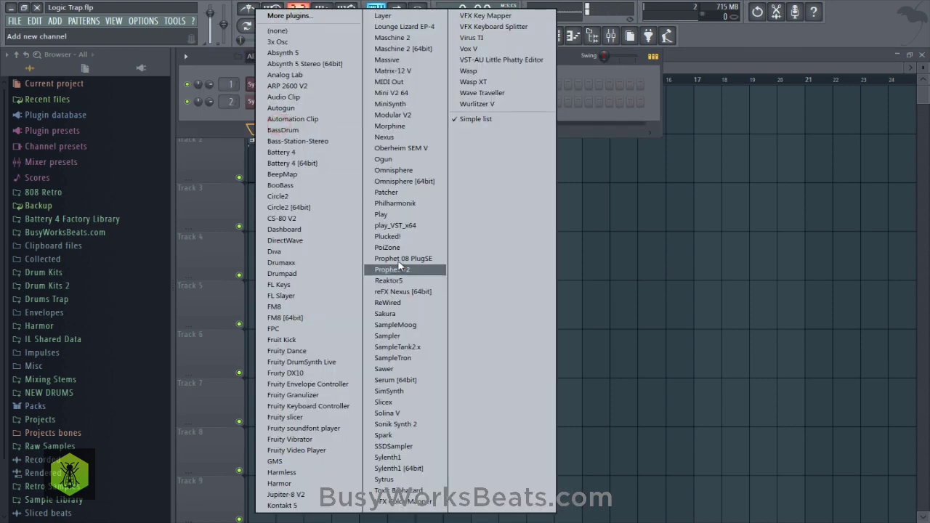
click(411, 183)
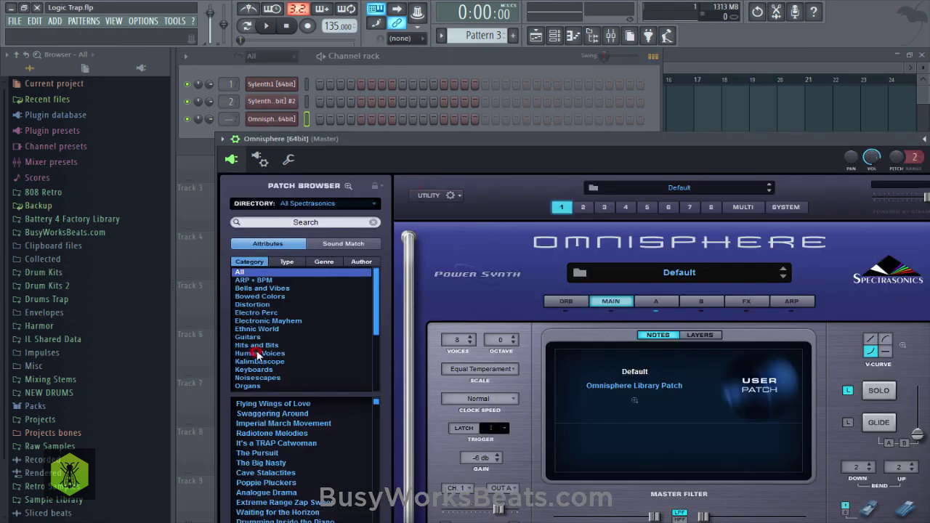
drag(368, 138, 372, 81)
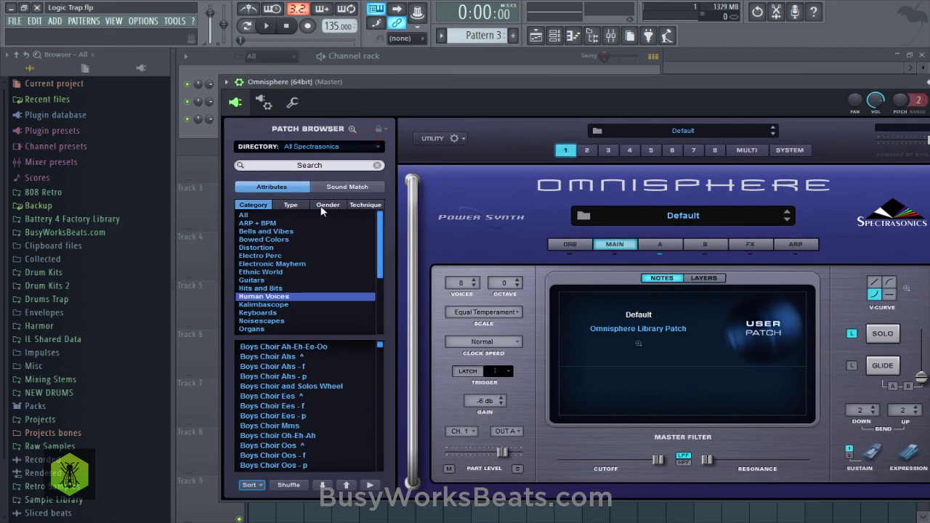
Narrow Omnisphere's Human Voices patches to the Jazz Voices type and audition Jazz Combo Stacks 1
click(292, 205)
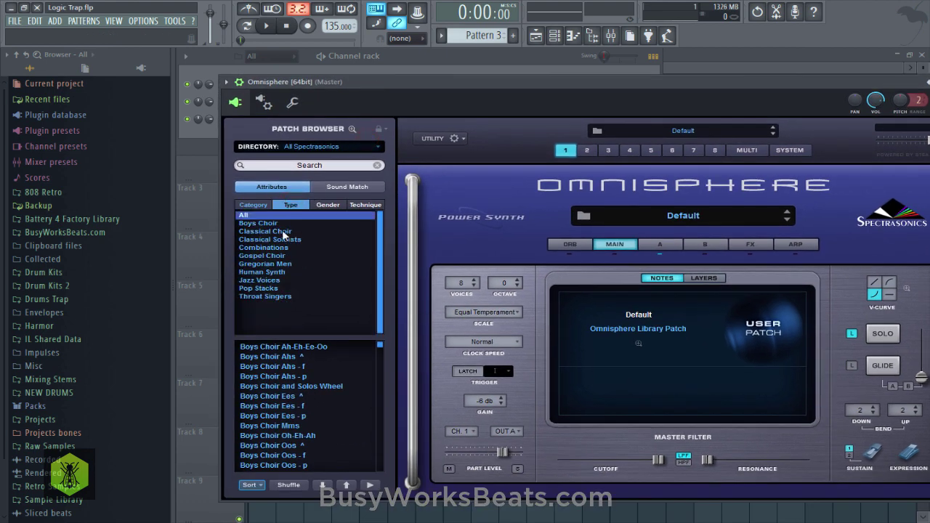
click(276, 280)
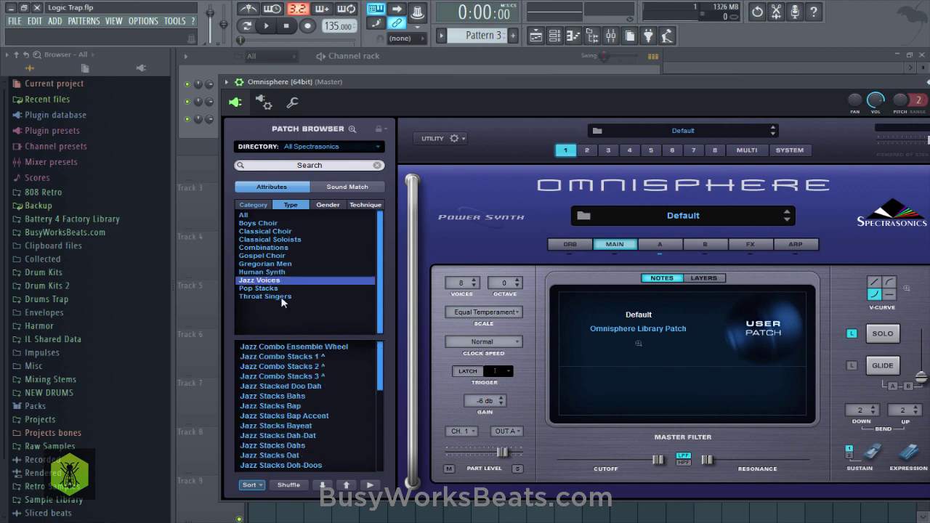
click(310, 357)
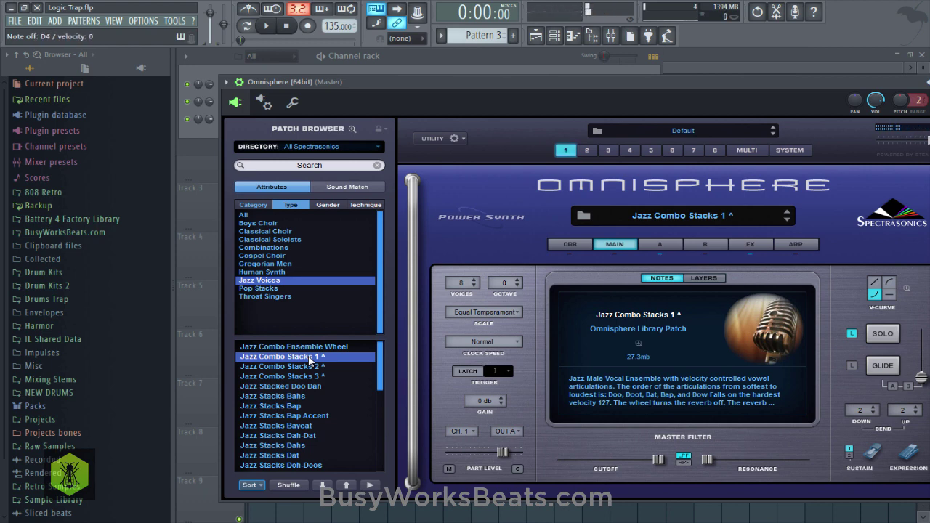
Browse the Jazz Voices patches, audition Jazz Combo Stacks 2 and load Jazz Combo Stacks 3
scroll(300, 363, down, 8)
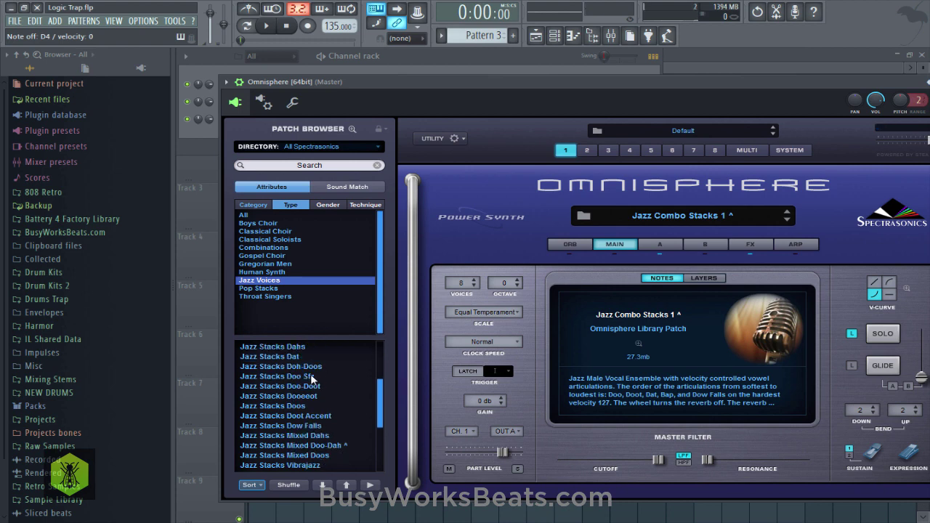
scroll(325, 425, up, 4)
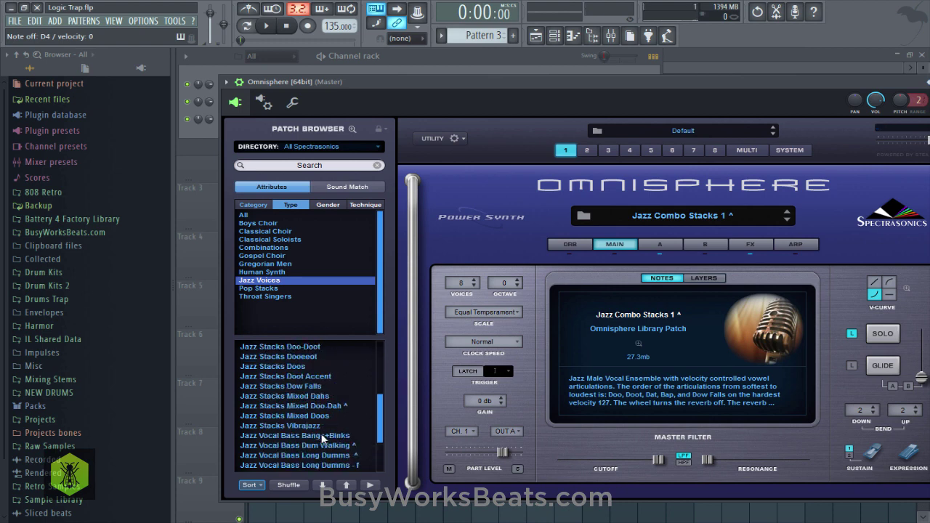
scroll(320, 435, up, 3)
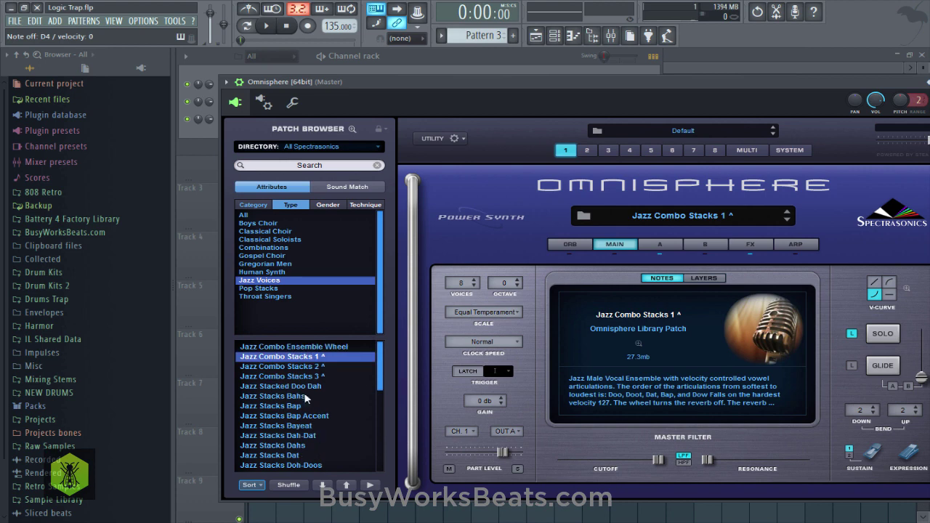
click(298, 367)
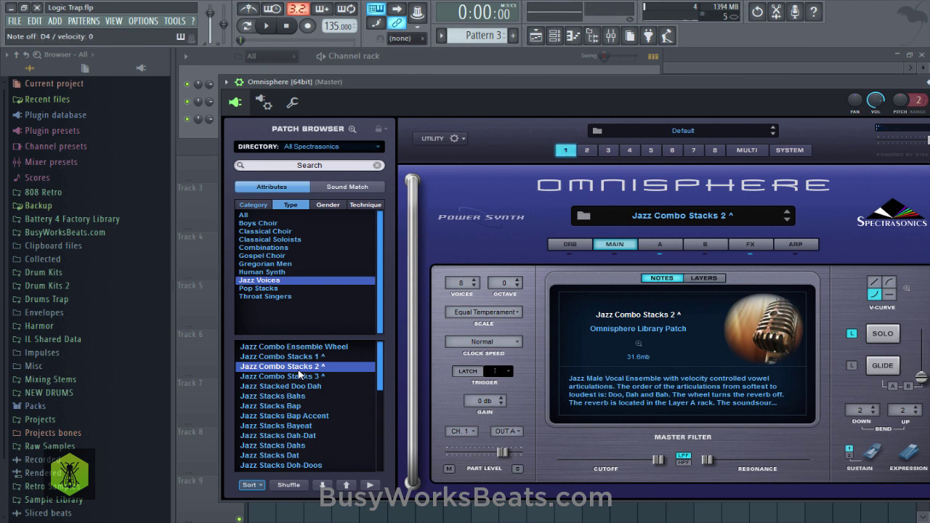
click(299, 377)
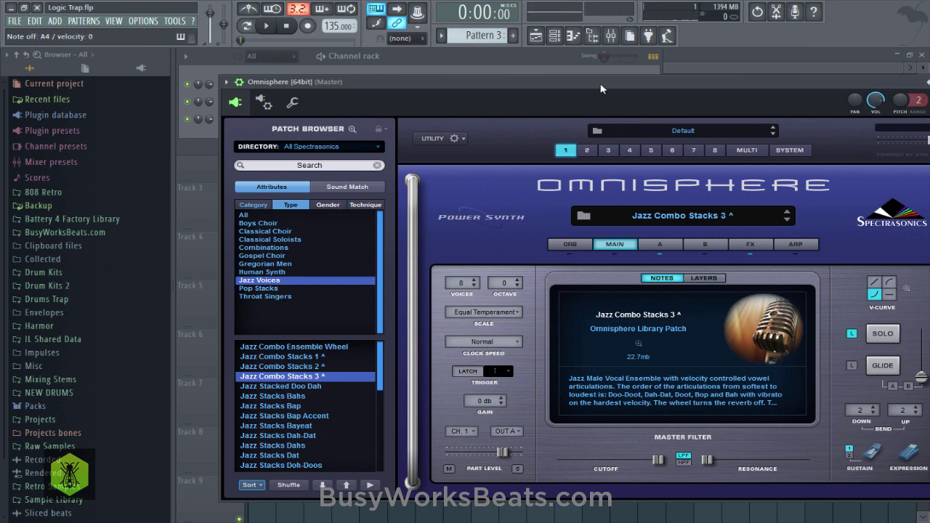
Route the Omnisphere channel to mixer track 3 and save the project
click(625, 84)
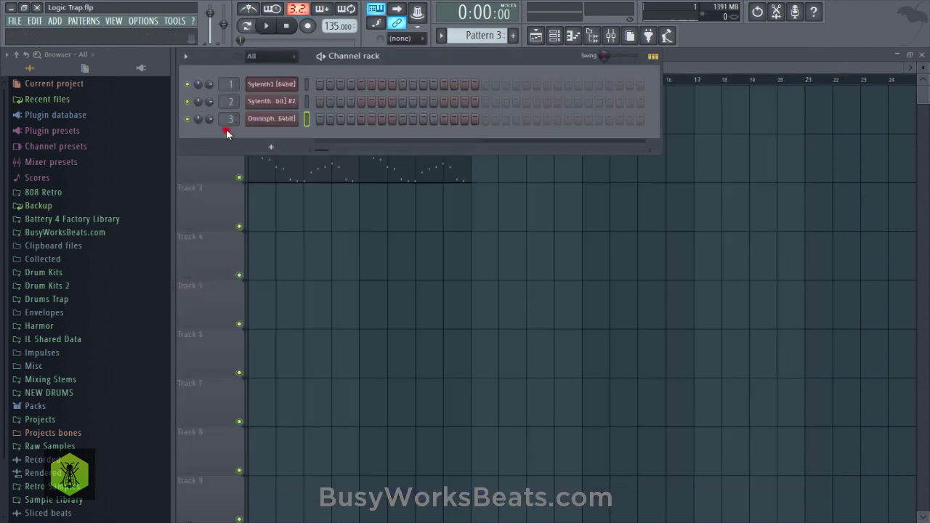
key(ctrl+s)
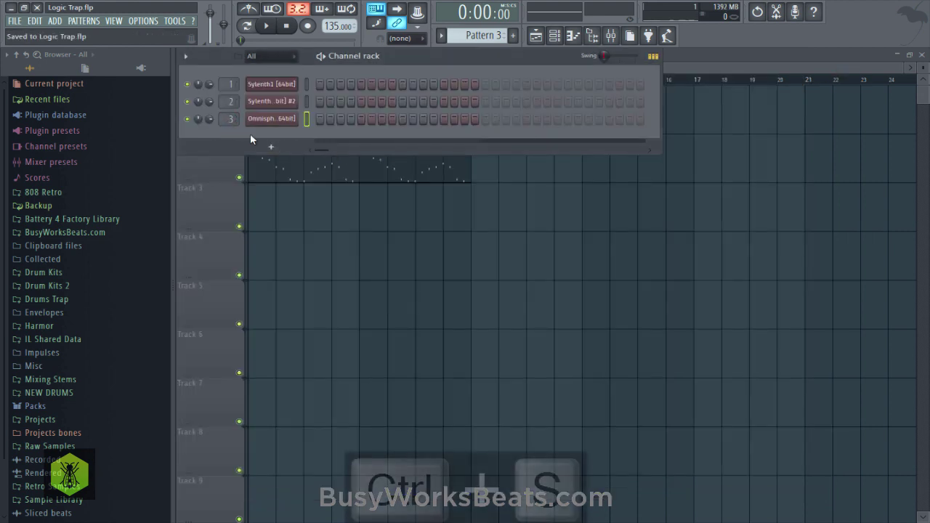
Place a Pattern 3 clip at bar 1 of Track 3 in the playlist and lengthen it to two bars
right_click(286, 119)
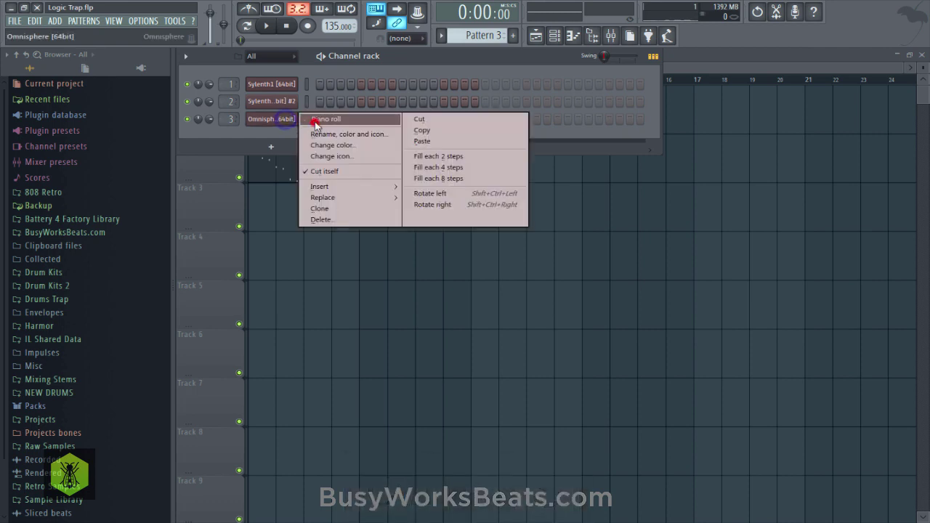
click(315, 121)
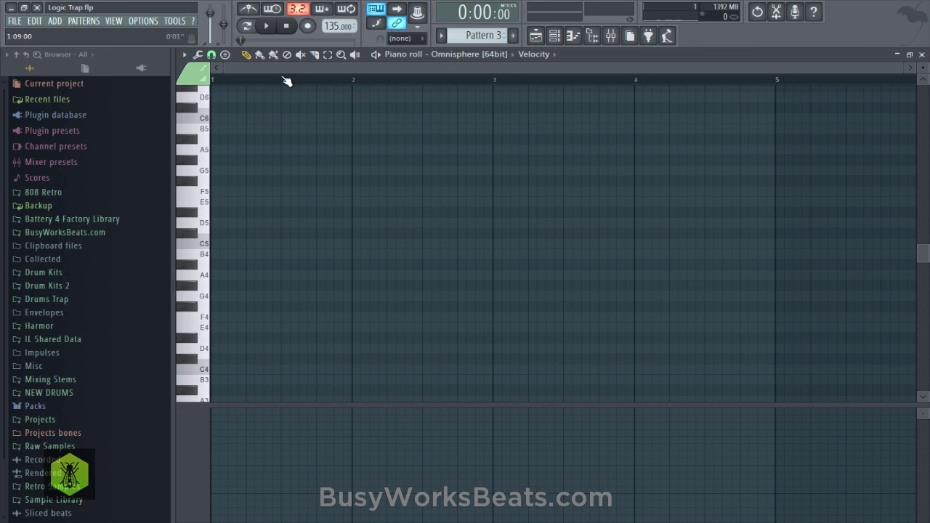
click(924, 56)
click(834, 198)
click(248, 215)
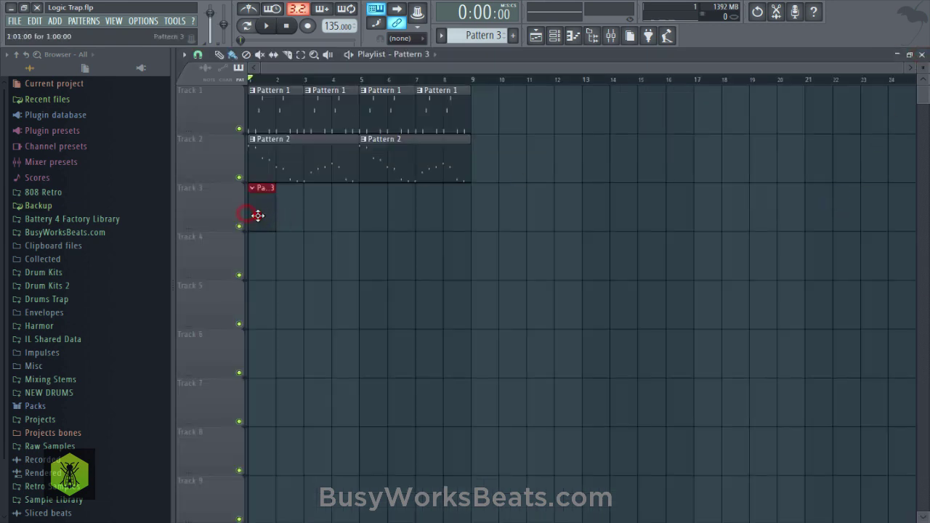
drag(274, 207, 318, 204)
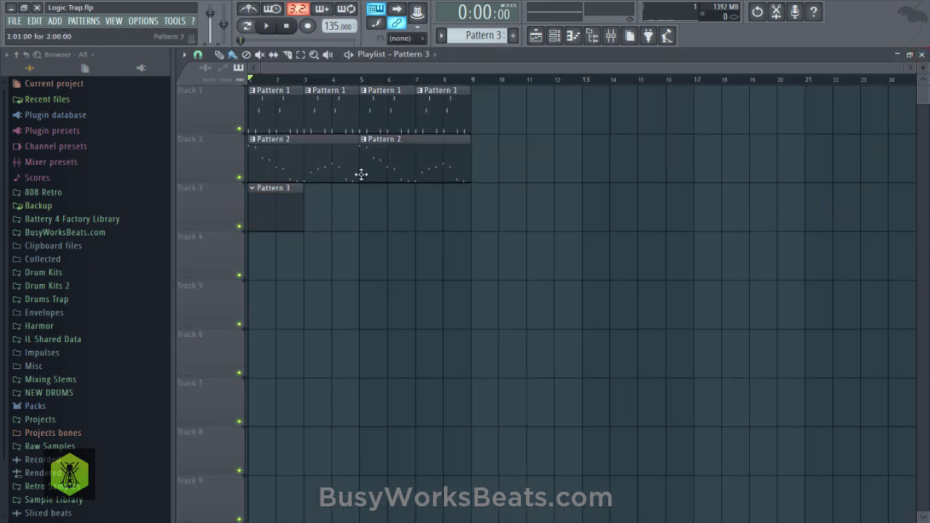
Open Omnisphere's piano roll for Pattern 3 and check the mixer levels during playback
click(549, 45)
key(space)
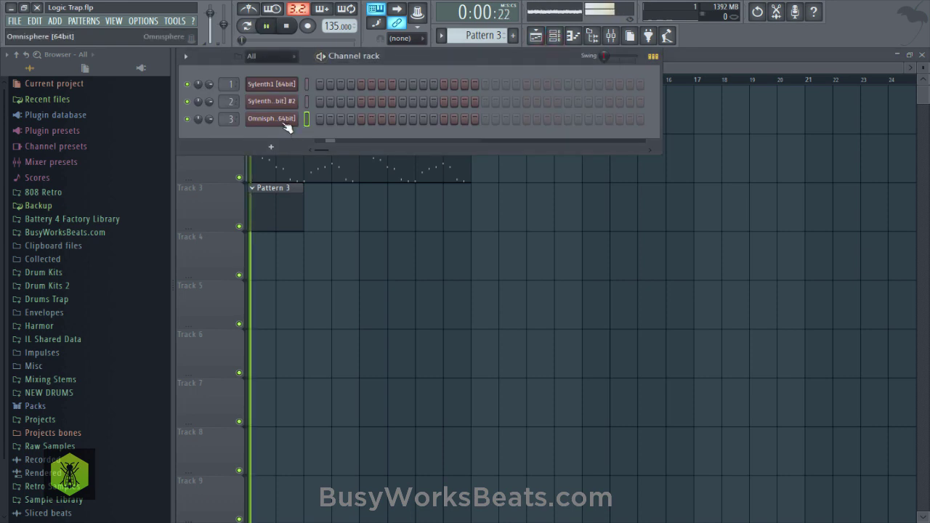
right_click(281, 122)
click(316, 121)
key(space)
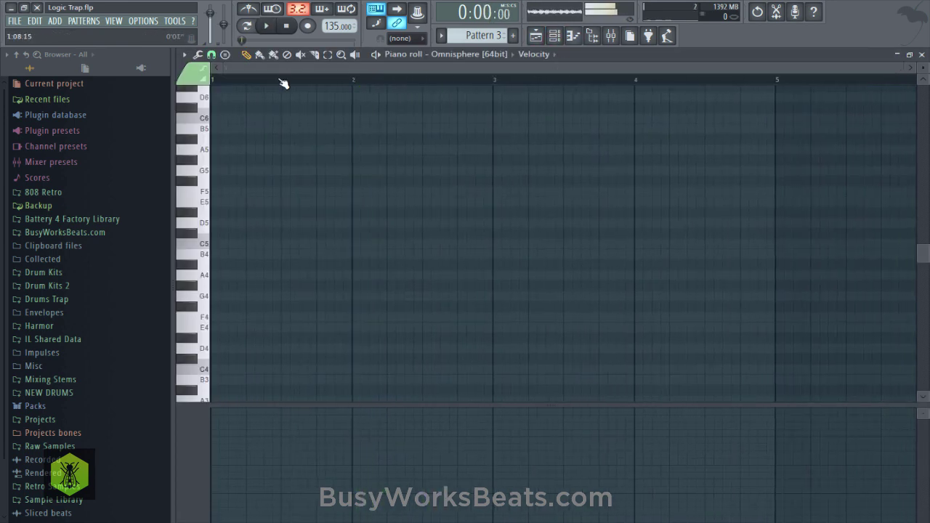
click(612, 37)
key(space)
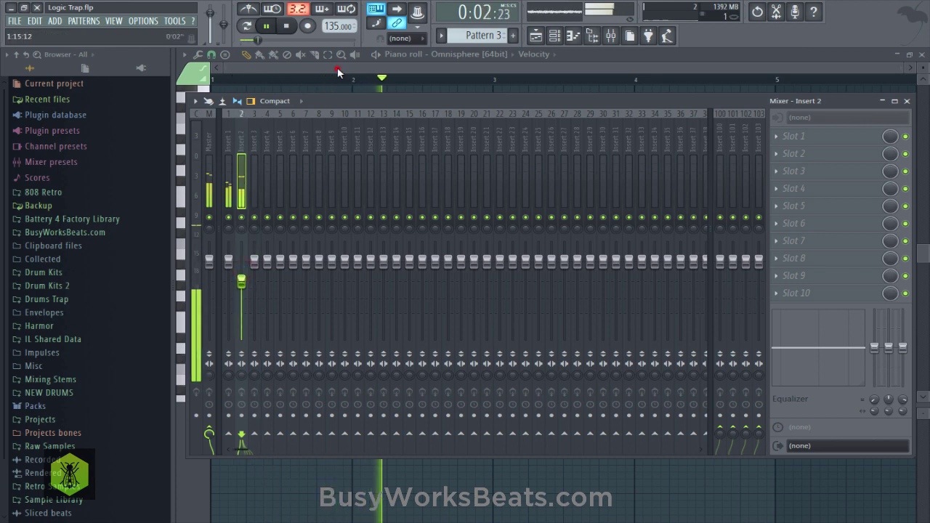
key(F9)
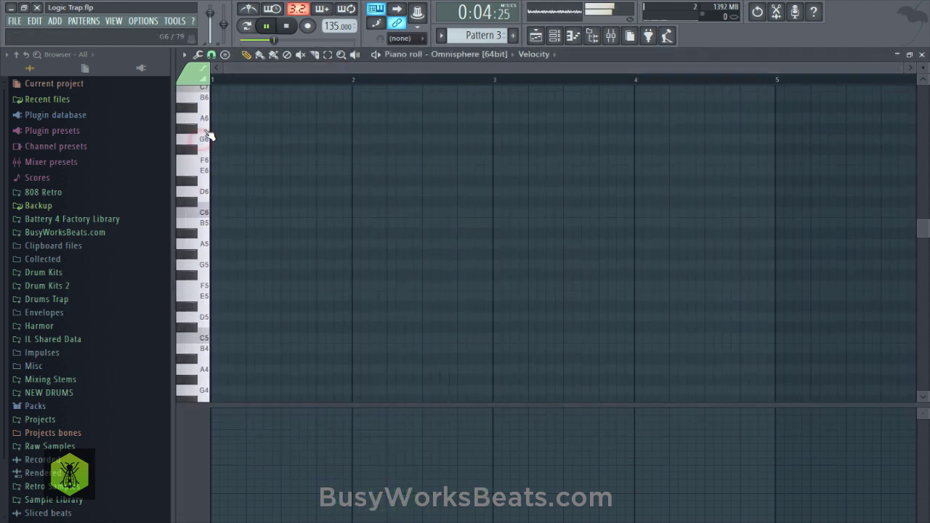
Audition A5 and nearby keys on Omnisphere's piano roll keyboard against the playing melody, then stop playback
click(207, 130)
click(206, 247)
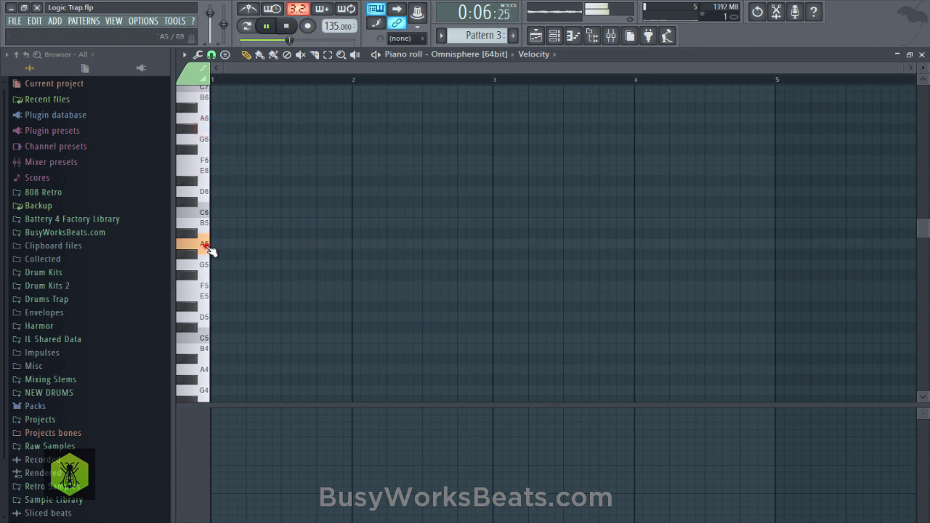
click(206, 248)
scroll(209, 248, down, 1)
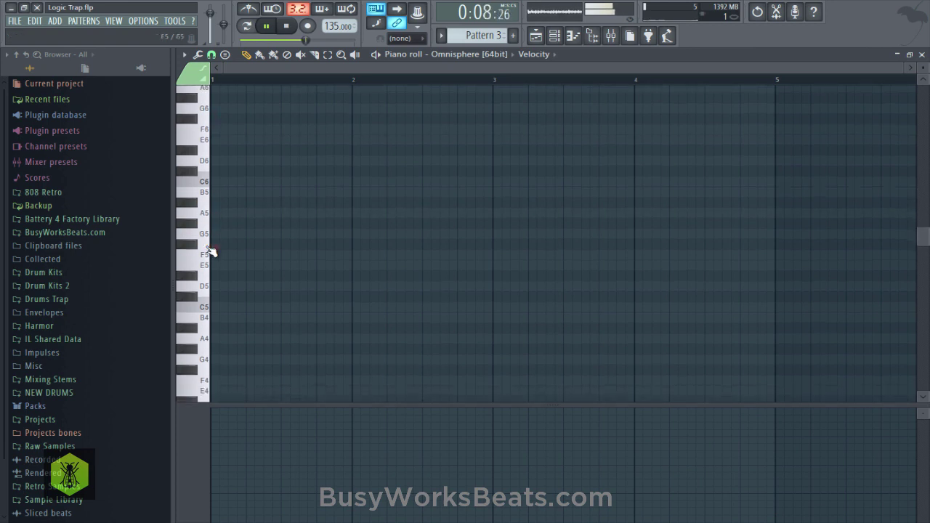
key(space)
Draw one-bar A5, E5, C5 and A4 notes in bar 1 for Omnisphere and play back the chord
drag(215, 212, 347, 213)
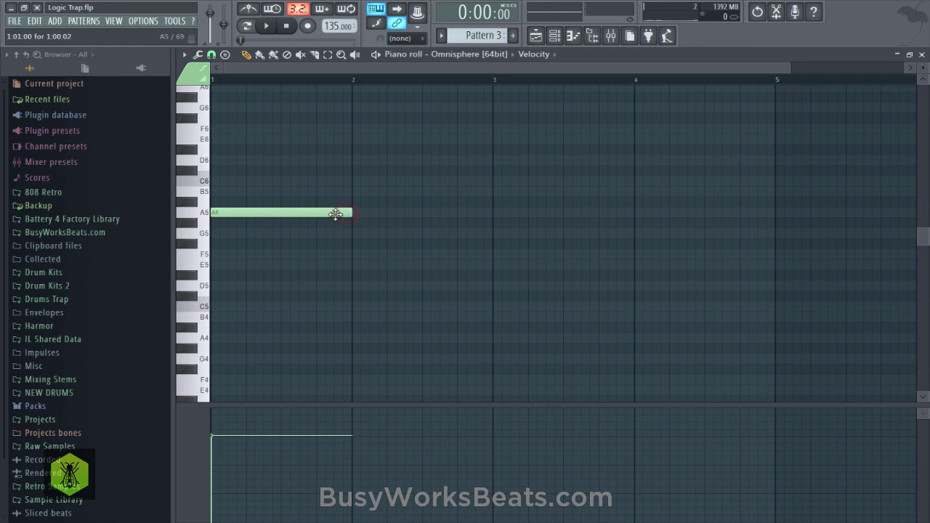
key(space)
key(space)
click(223, 263)
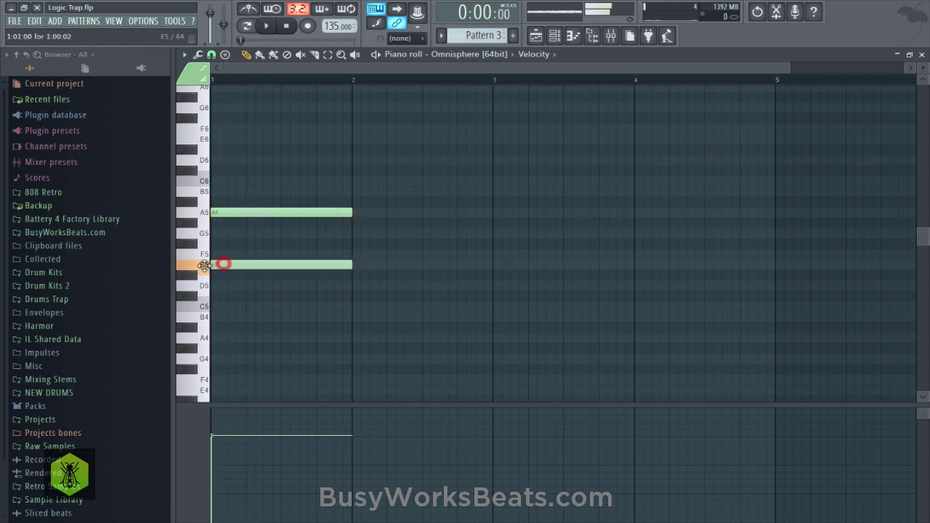
click(233, 306)
drag(234, 336, 213, 336)
key(space)
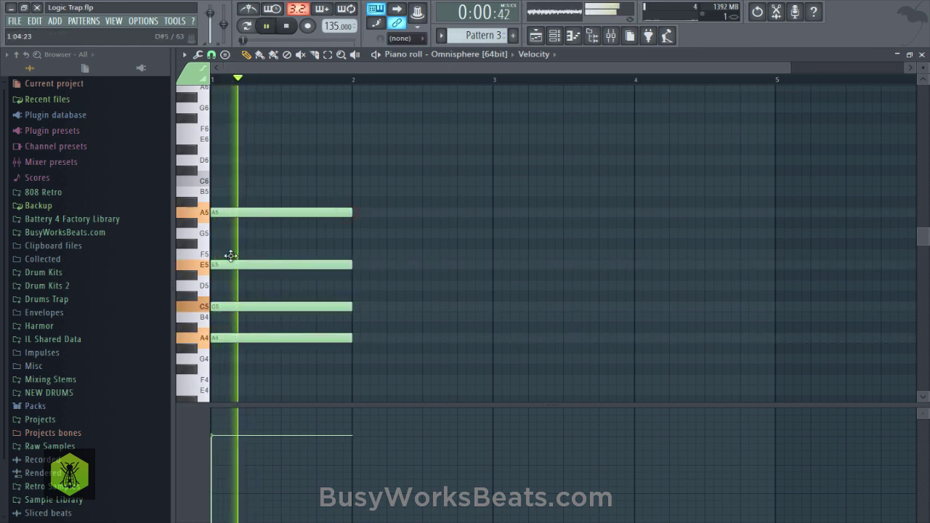
Open Omnisphere's miscellaneous channel settings and check the time Shift control while the chord plays
scroll(506, 95, down, 3)
click(554, 36)
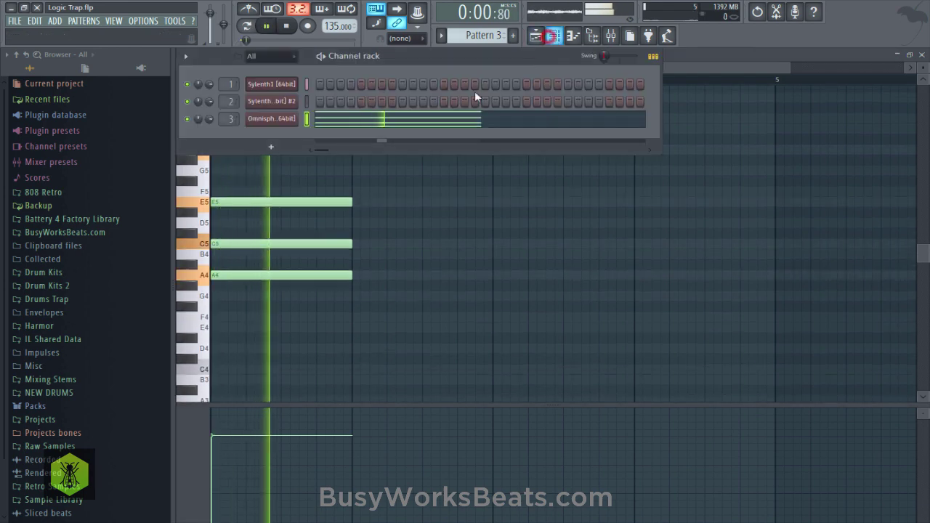
key(space)
click(274, 120)
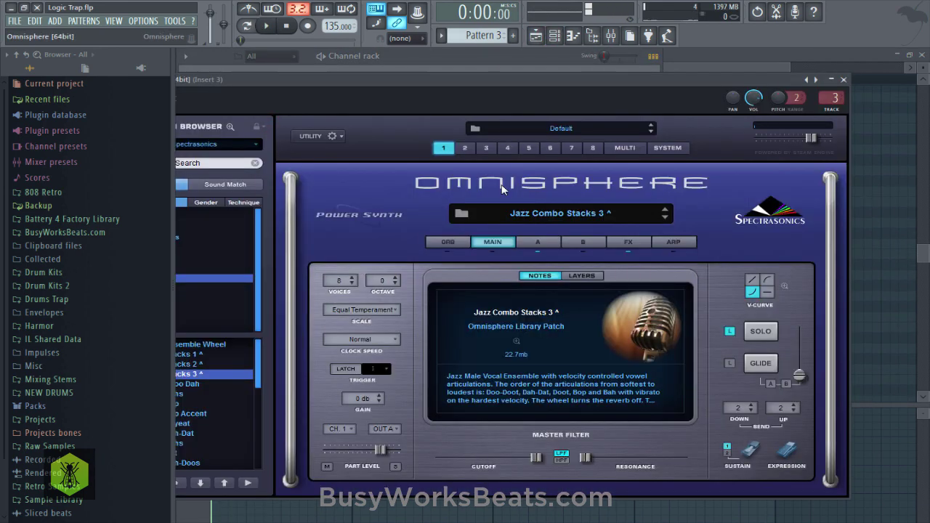
drag(444, 79, 480, 76)
click(207, 100)
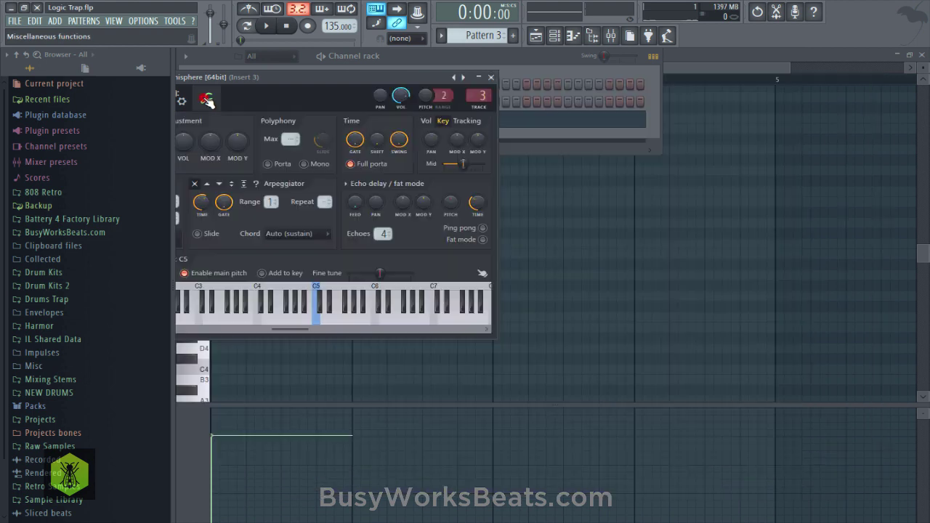
key(space)
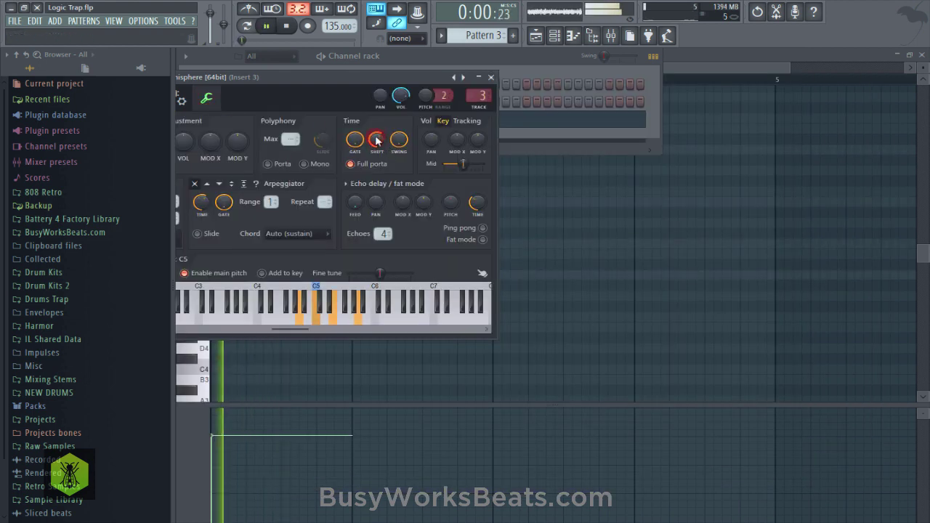
right_click(377, 141)
click(353, 93)
key(space)
drag(356, 76, 458, 88)
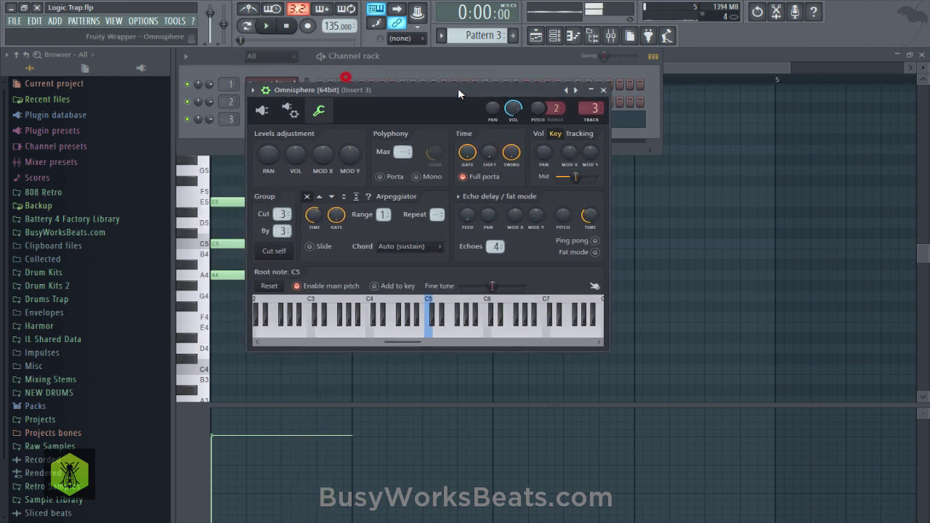
Load the Jazz Combo Stacks 2 ^ patch in Omnisphere and audition the chord with it
click(265, 110)
click(322, 375)
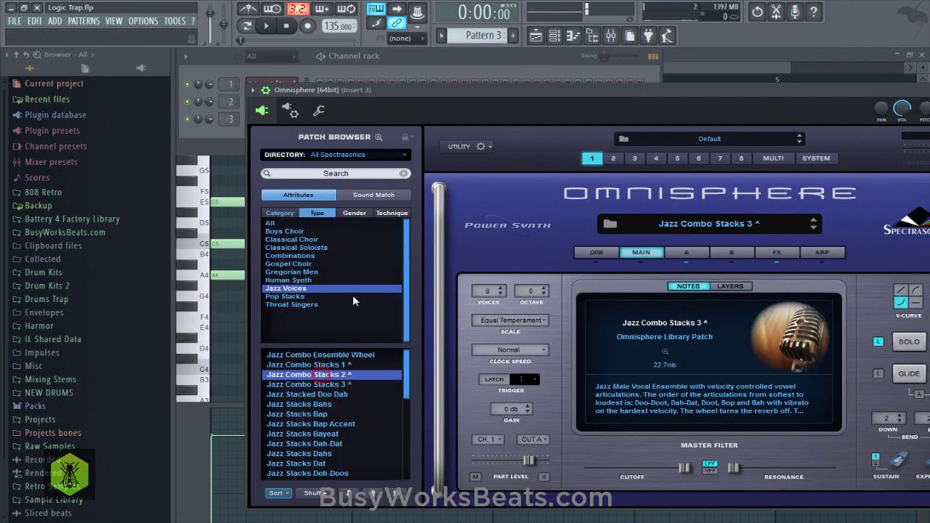
key(space)
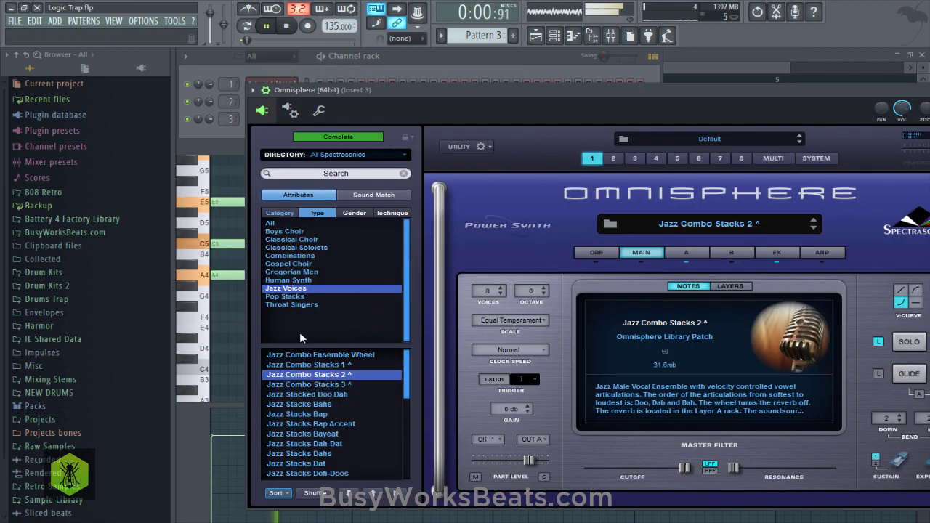
Draw one-beat B5 and C6 notes back to back in the second half of bar 2, save the project and preview them
key(F7)
key(ctrl+a)
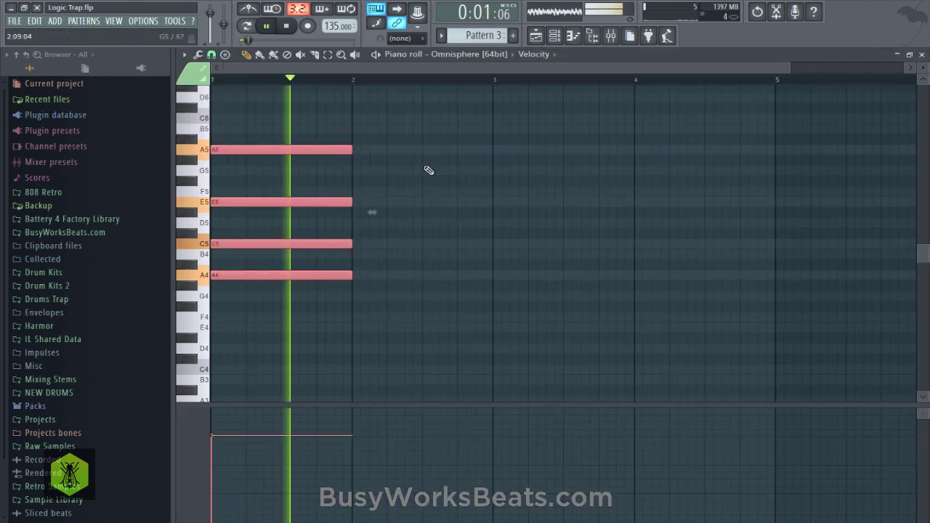
scroll(439, 179, up, 2)
key(space)
mouse_move(429, 151)
mouse_down()
mouse_move(426, 160)
mouse_move(465, 162)
mouse_up()
click(458, 148)
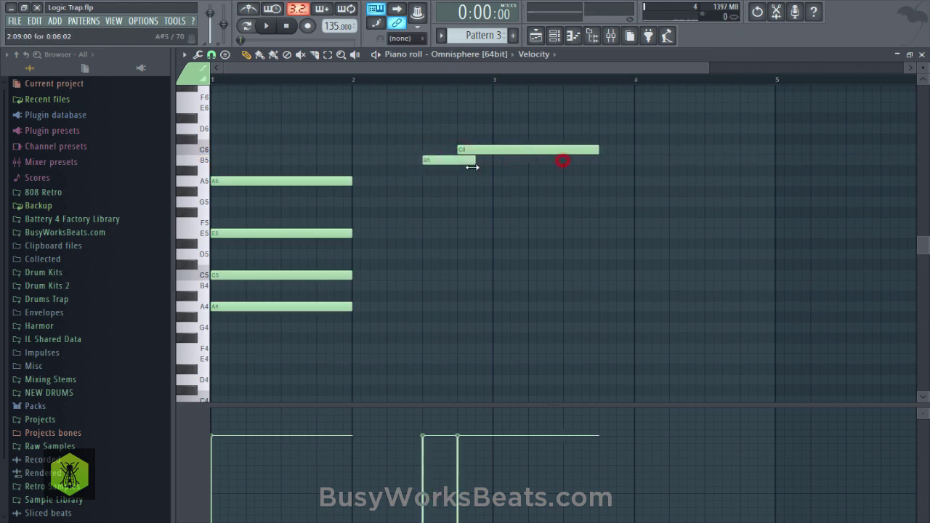
double_click(453, 162)
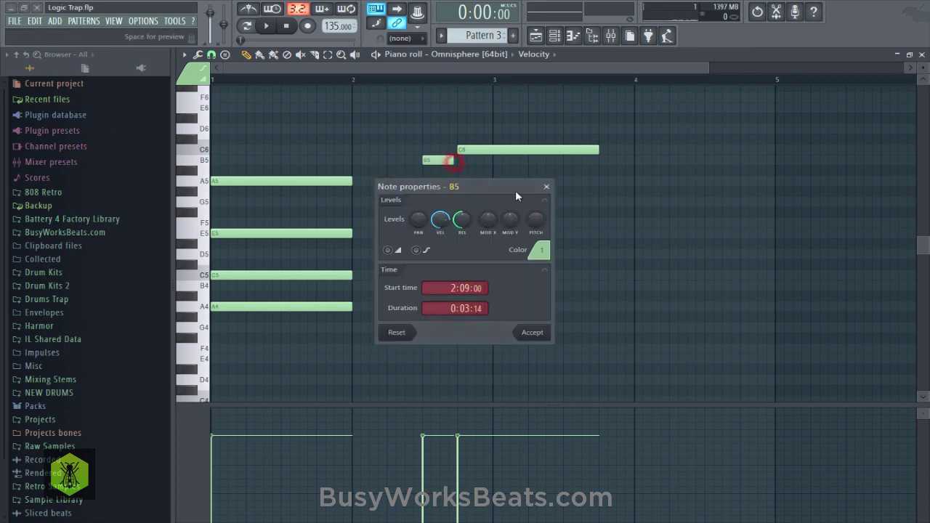
click(545, 187)
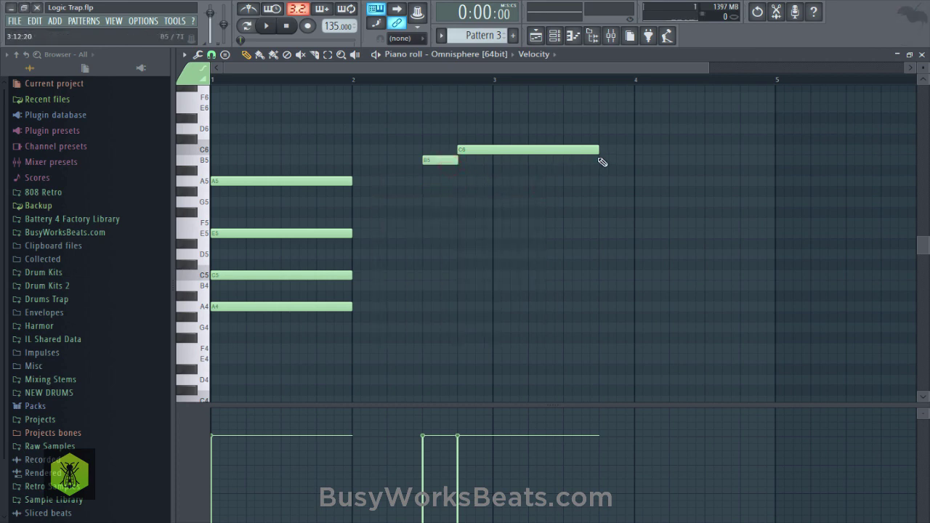
drag(597, 154, 524, 154)
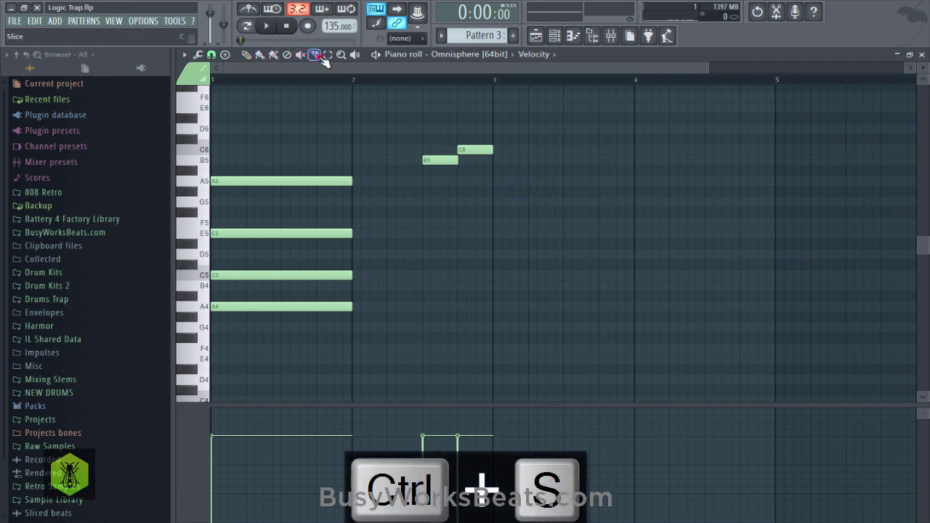
key(space)
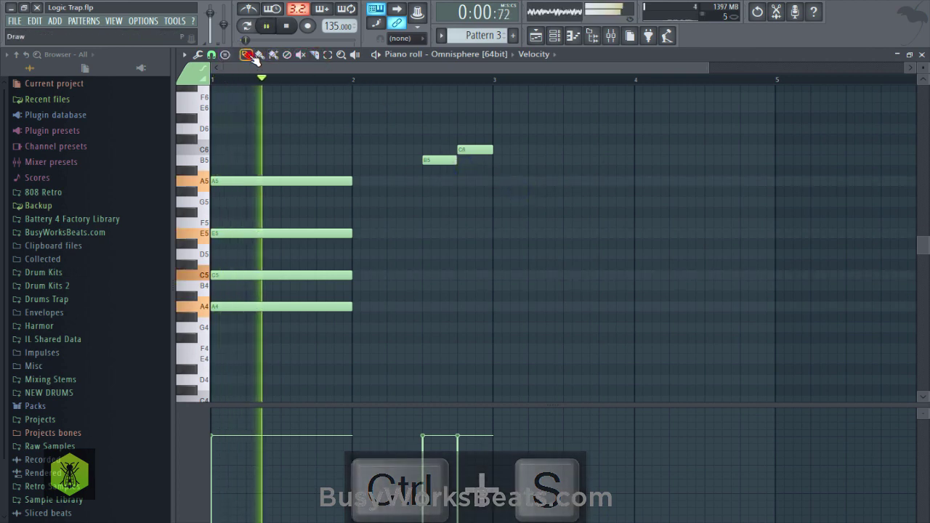
key(space)
Draw one-bar D6, F4, A4 and C5 notes in bar 3 of Omnisphere's piano roll and listen during playback
click(497, 130)
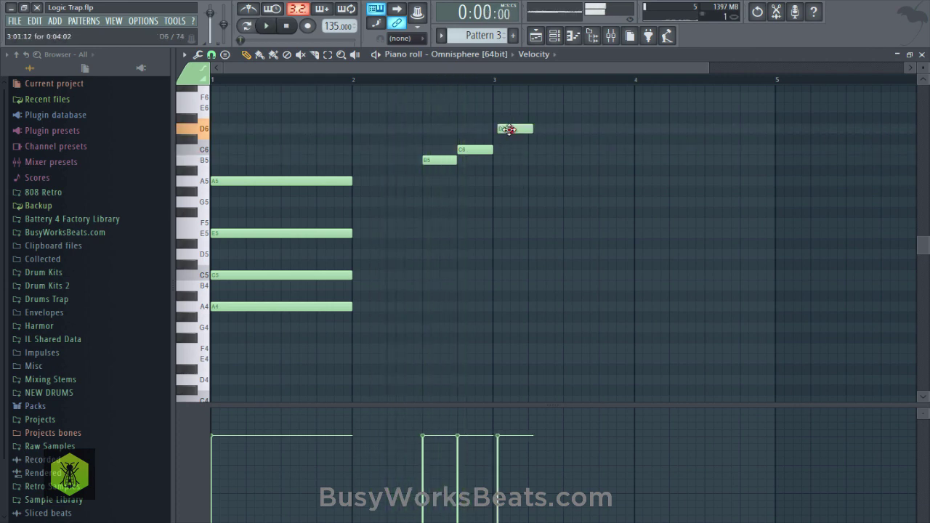
drag(550, 132, 635, 132)
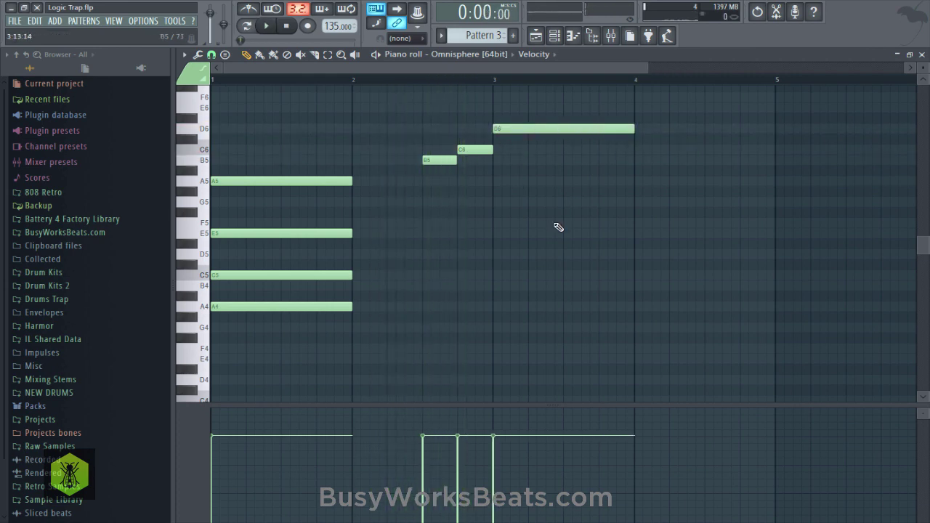
drag(504, 318, 490, 346)
key(space)
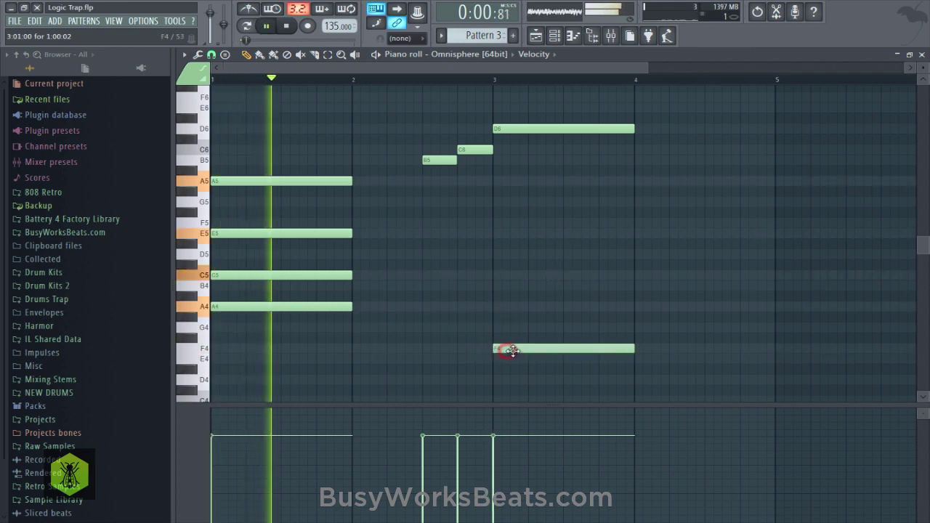
click(496, 308)
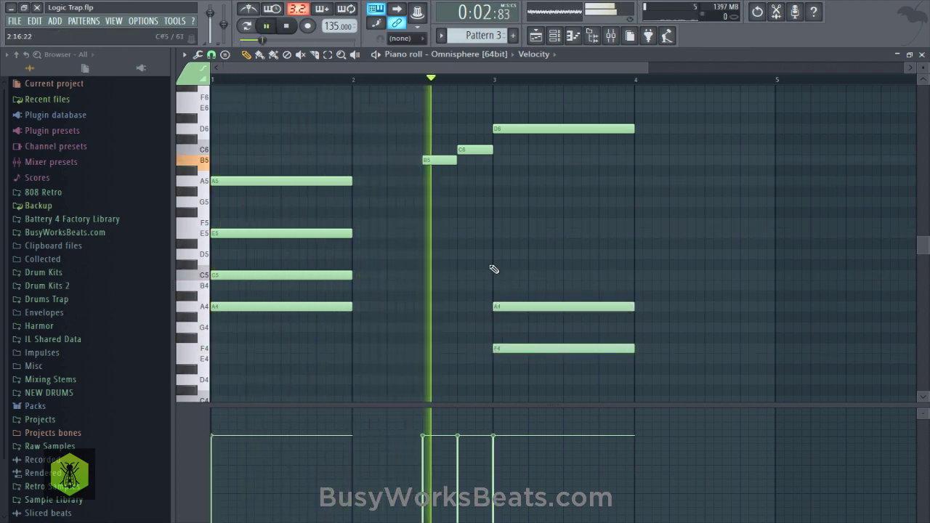
click(494, 266)
drag(496, 270, 497, 281)
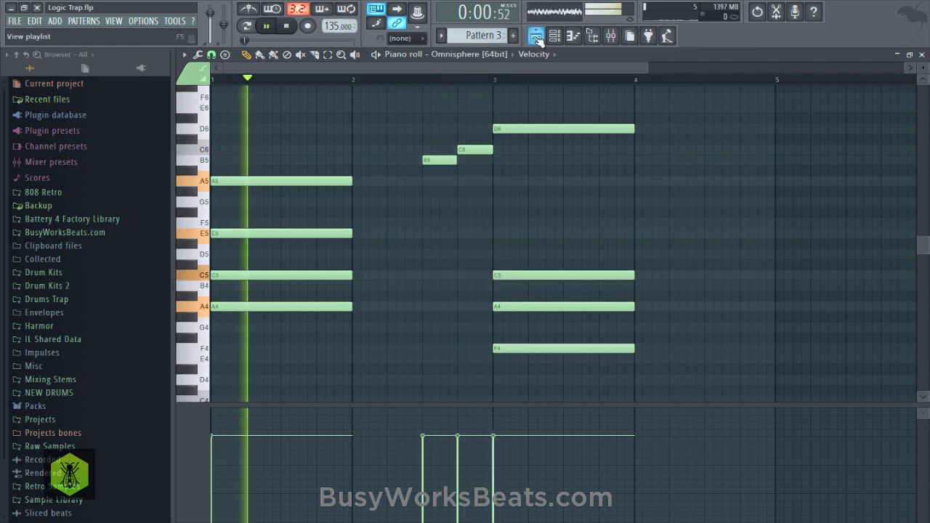
Lengthen the Pattern 3 clip on Track 3 to four bars, save the project and return to Omnisphere's piano roll
key(F5)
click(300, 211)
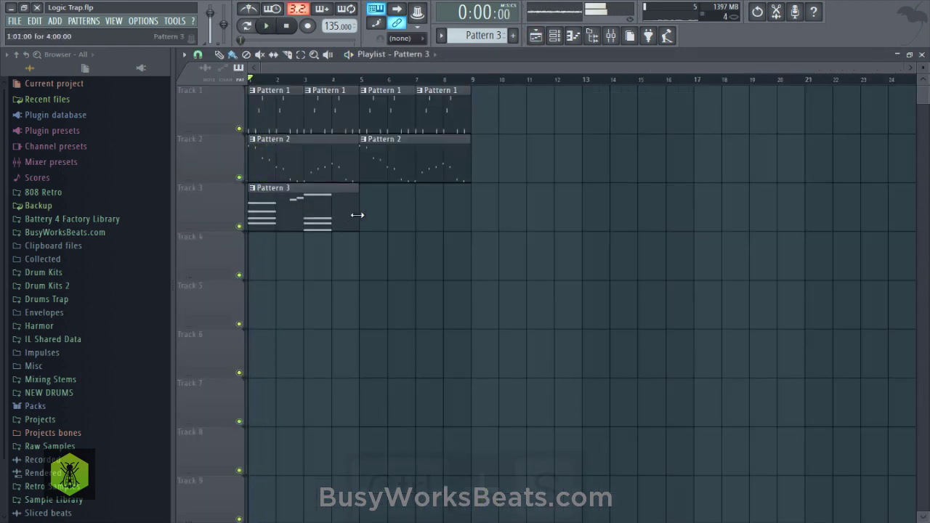
key(ctrl+s)
key(F6)
click(375, 119)
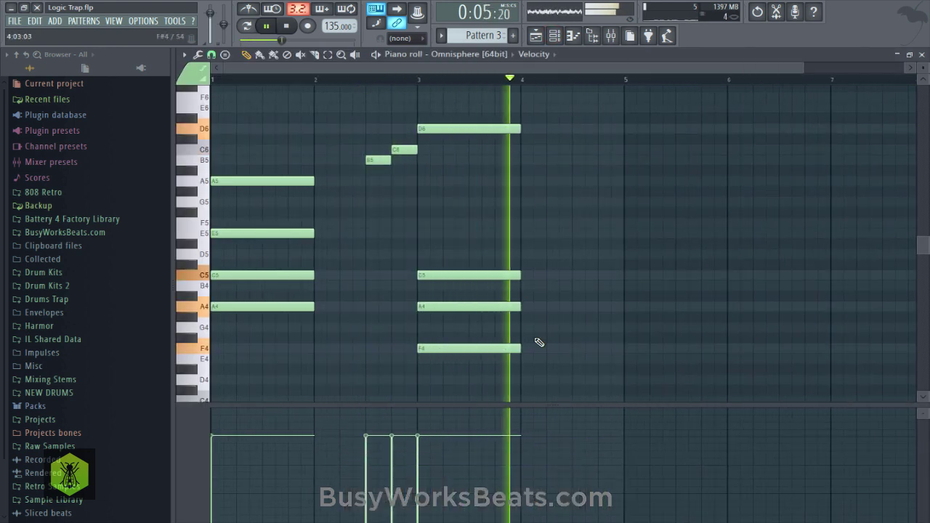
Stop playback and draw one-bar E4, G4 and A4 notes in bar 4
key(space)
click(524, 358)
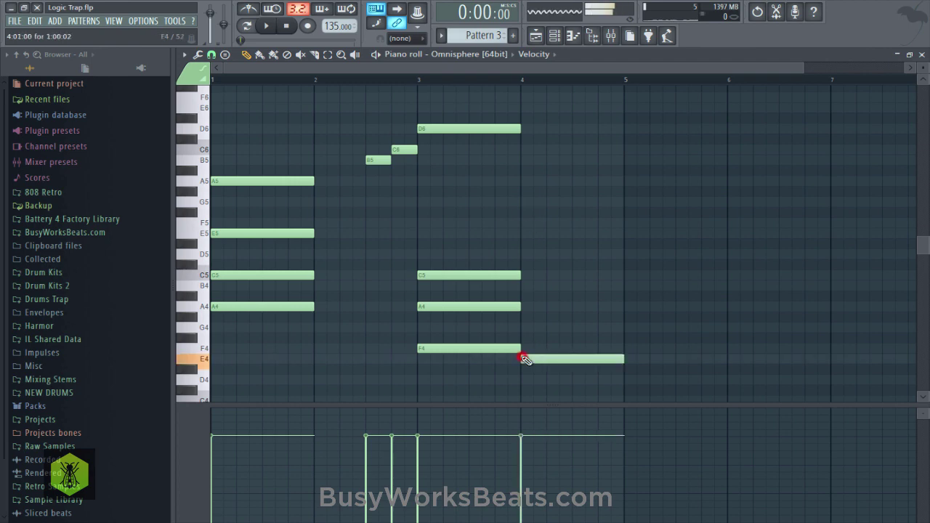
click(523, 326)
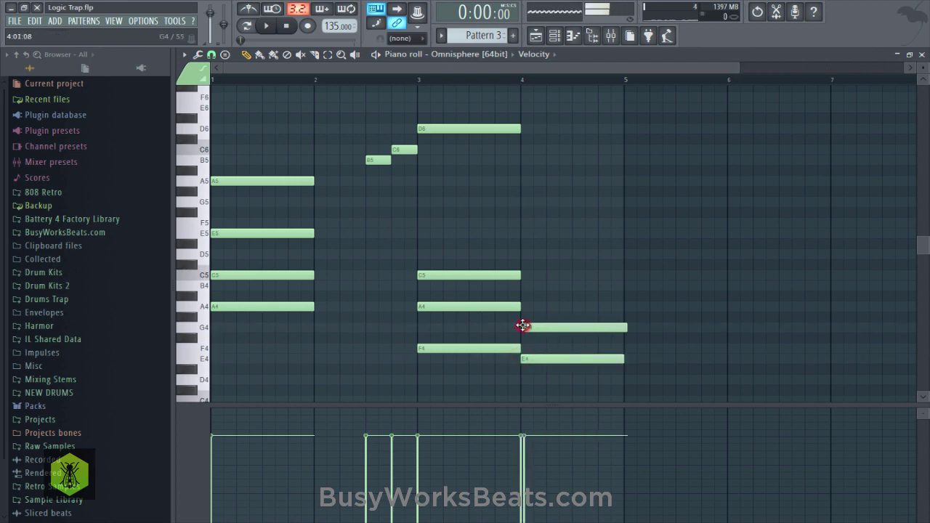
click(524, 305)
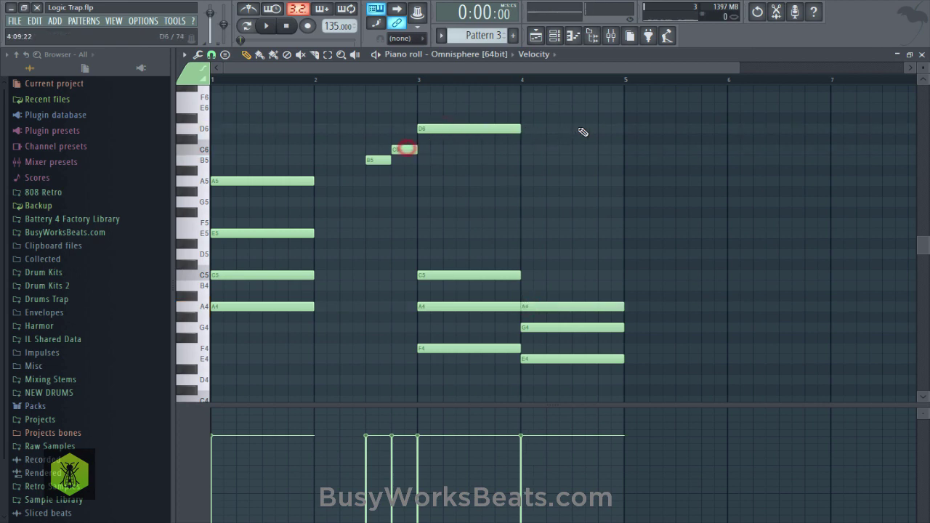
Draw one-beat D6 and E6 notes at the end of bar 4 and a one-bar F6 in bar 5, and save
click(581, 129)
click(602, 108)
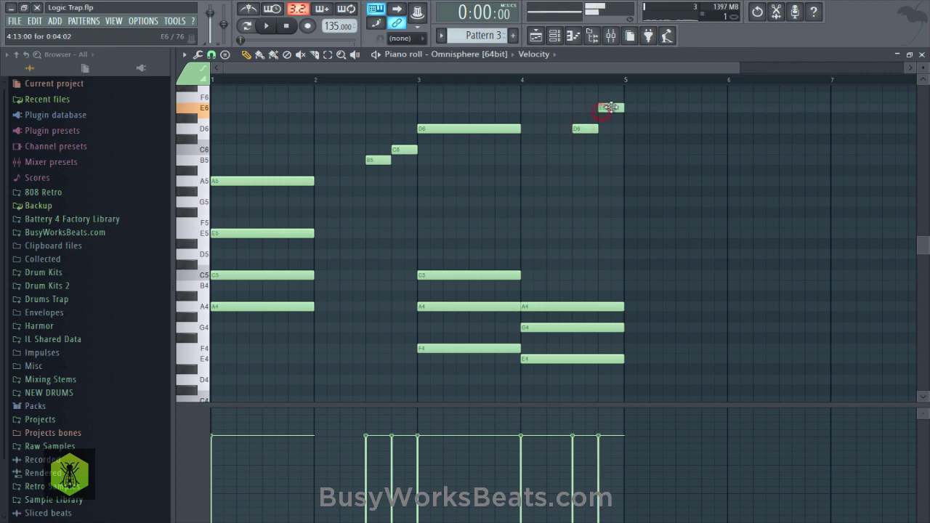
click(629, 97)
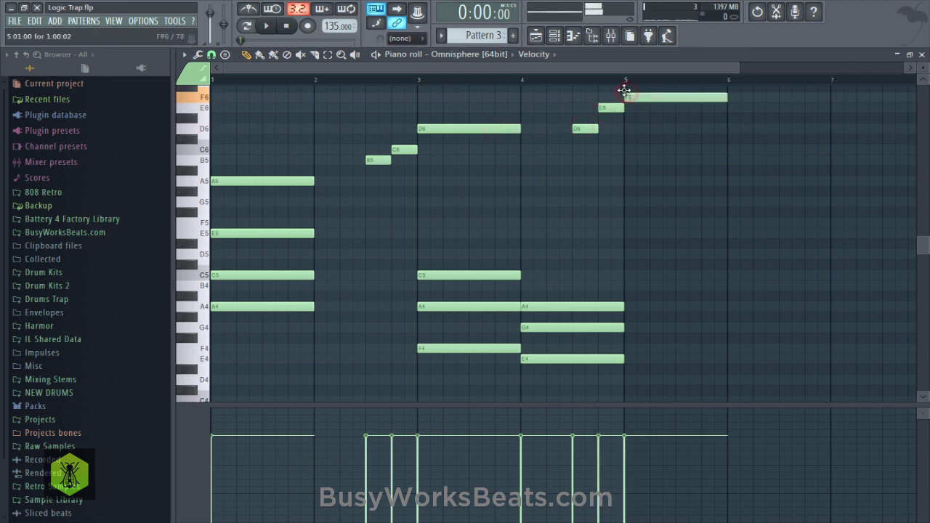
key(ctrl+s)
Lengthen the A5, E5, C5 and A4 notes of the first chord to two bars and play the pattern
drag(302, 149, 411, 316)
key(space)
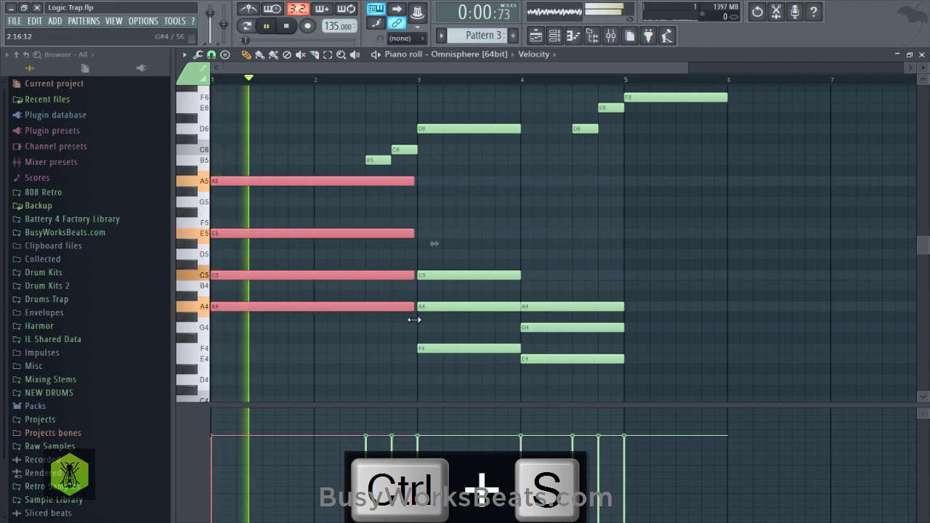
click(482, 206)
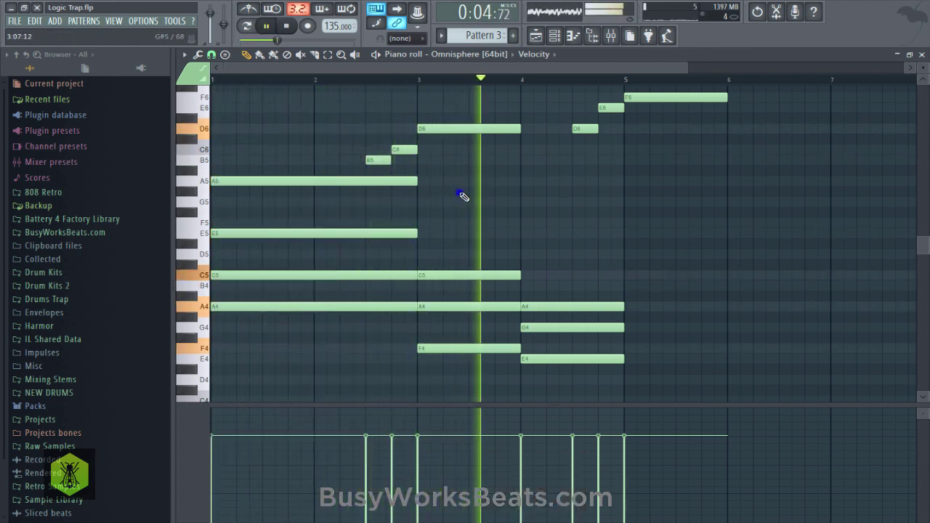
Extend bar 3's D6 note to meet the D6 in bar 4, save the project and play it back
drag(519, 129, 573, 138)
key(space)
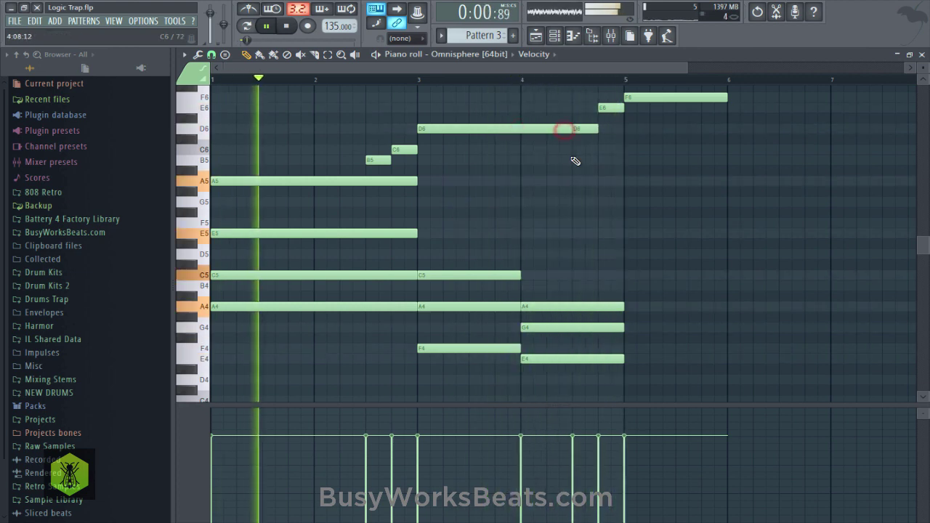
key(ctrl+s)
scroll(546, 190, up, 2)
scroll(546, 190, down, 1)
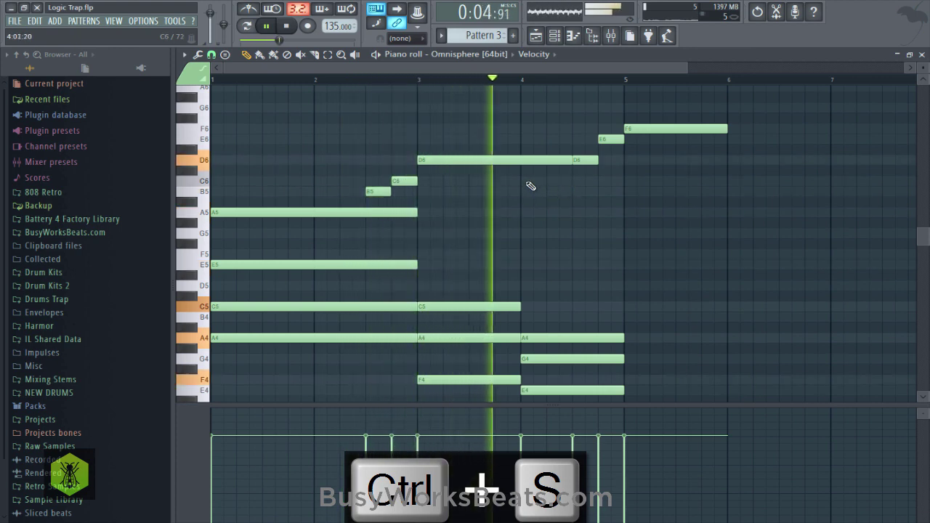
Draw a short C6 note at the end of bar 3 and a long B5 note starting at bar 4, and play them back
key(space)
click(507, 181)
click(522, 191)
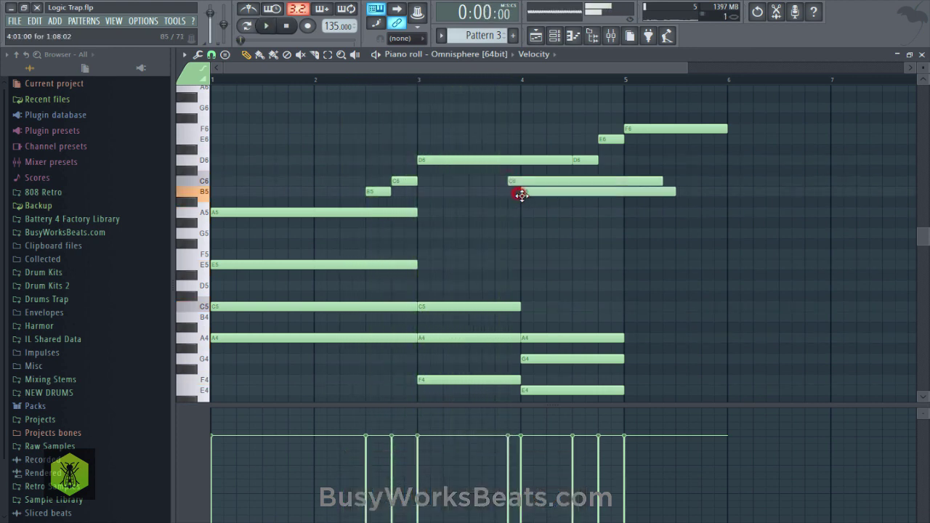
key(space)
key(ctrl+z)
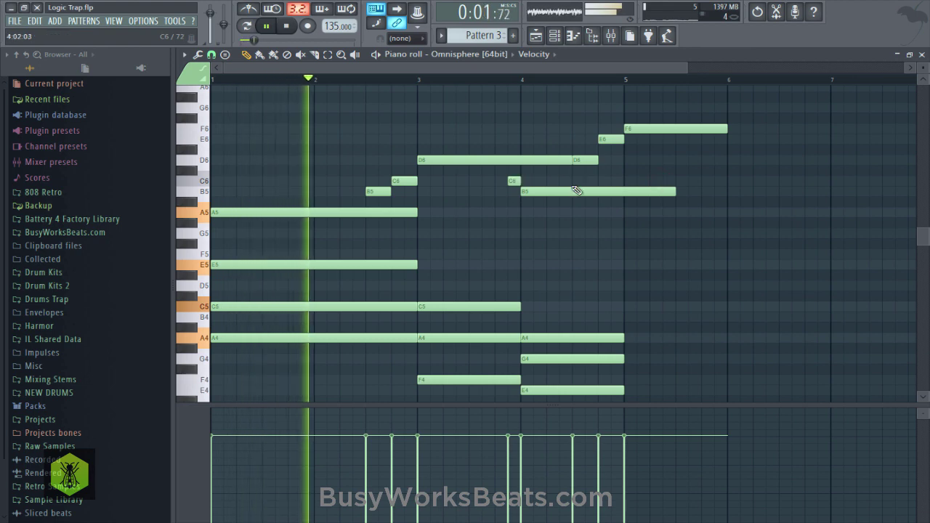
Shorten bar 3's D6 to three beats, make the following C6 one beat long, trim B5 to half a bar, and save
drag(562, 160, 497, 159)
click(502, 159)
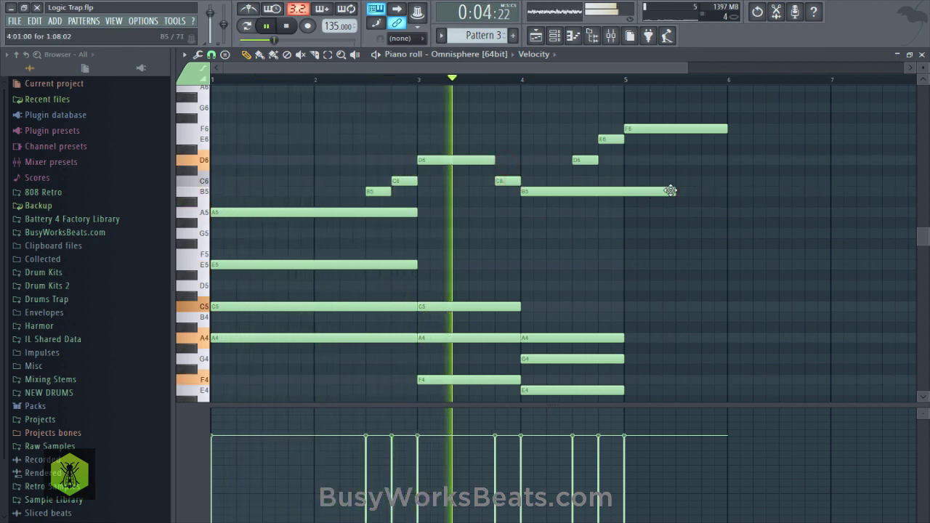
drag(674, 191, 571, 189)
key(ctrl+s)
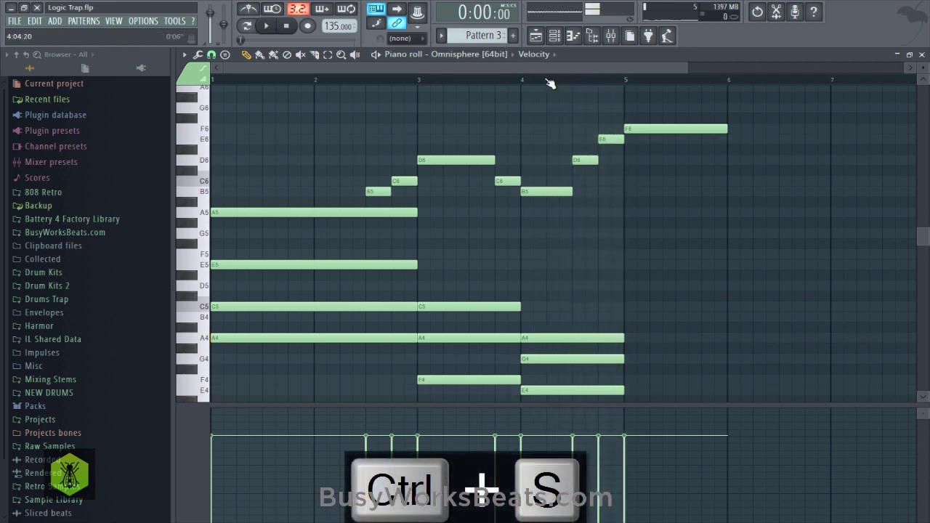
Add a one-bar B5 note beneath the F6 in bar 5 and play from bar 4 to hear it
click(550, 80)
drag(634, 160, 727, 192)
key(space)
Lengthen the Pattern 3 clip on Track 3 to eight bars in the playlist, save the project and open the channel rack
click(536, 36)
key(ctrl+s)
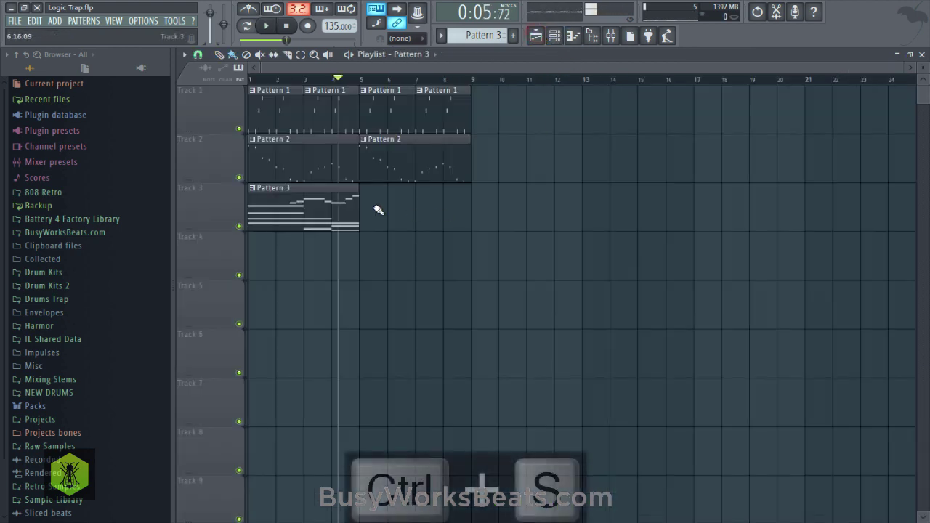
drag(359, 207, 477, 223)
click(554, 36)
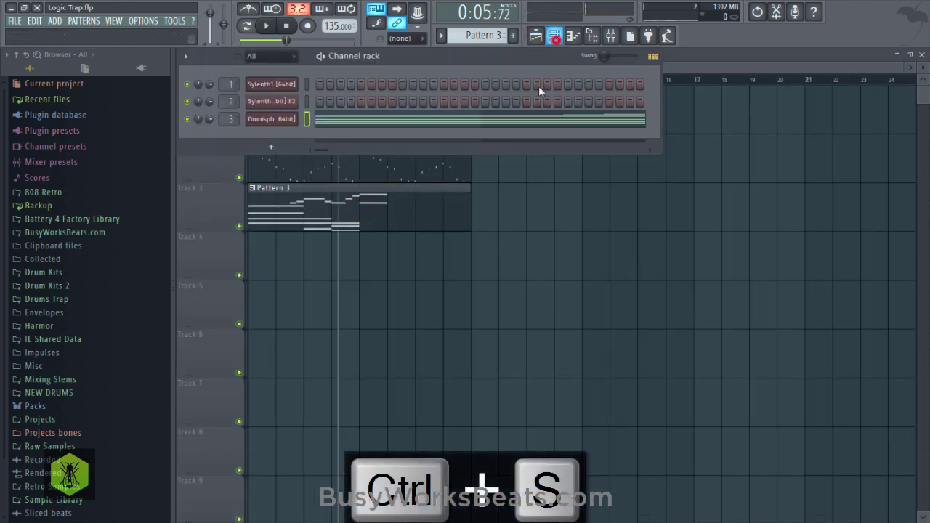
Open the Omnisphere notes, examine the stacked chords in bars 1, 3 and 4 by selecting them, and save the project
click(478, 122)
scroll(410, 85, down, 5)
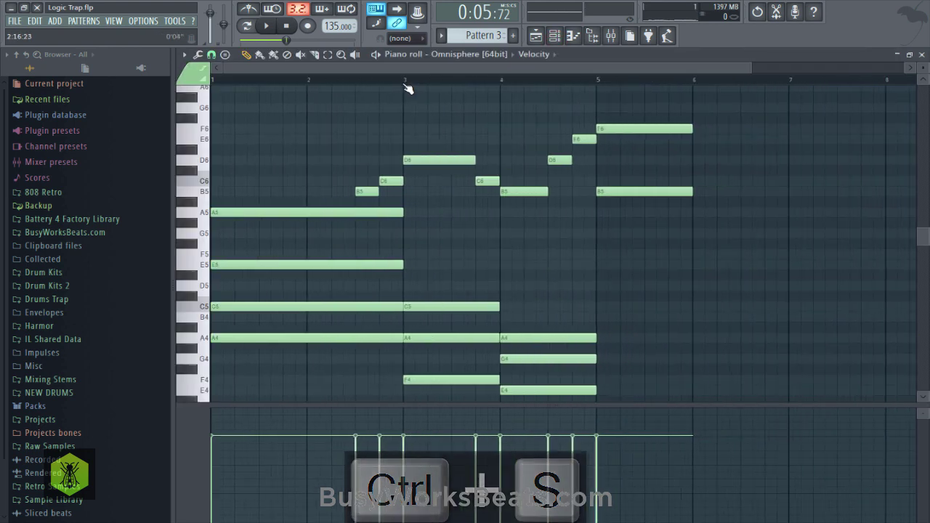
drag(287, 249, 290, 364)
click(238, 214)
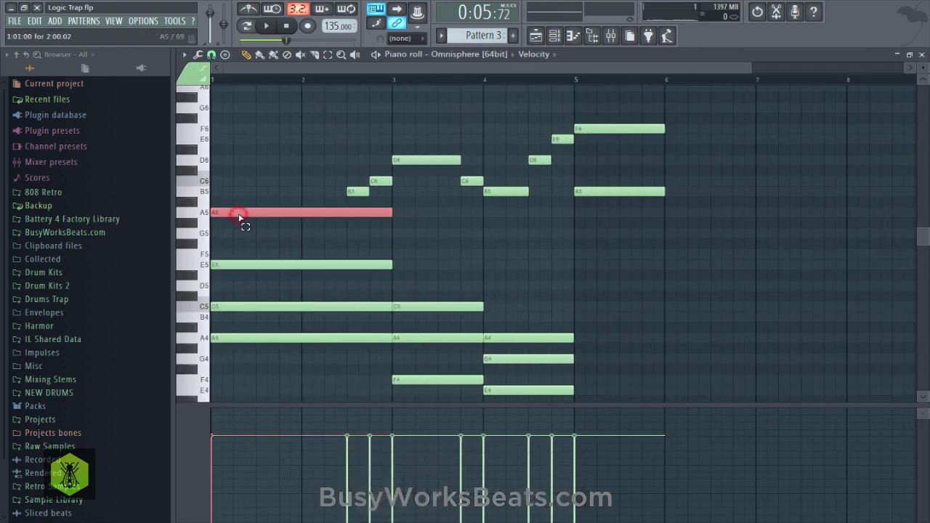
scroll(270, 228, down, 3)
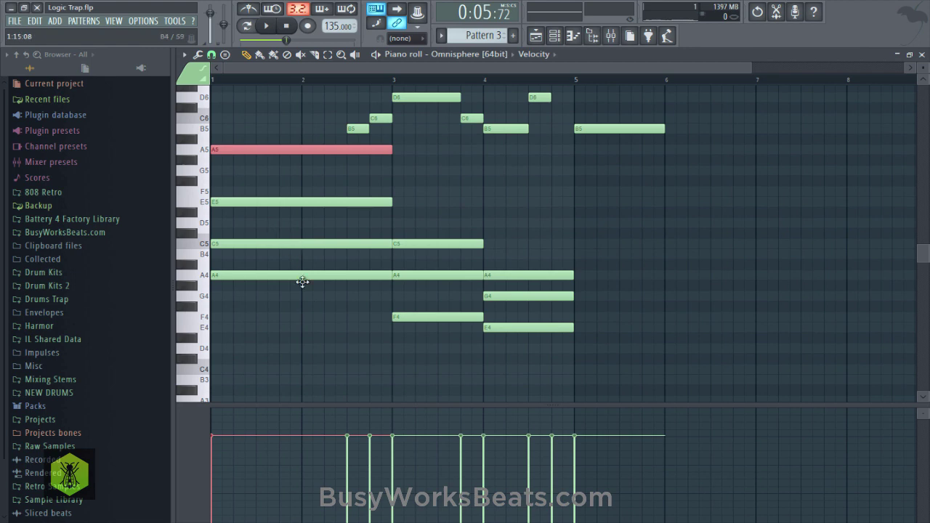
click(310, 311)
drag(409, 260, 419, 327)
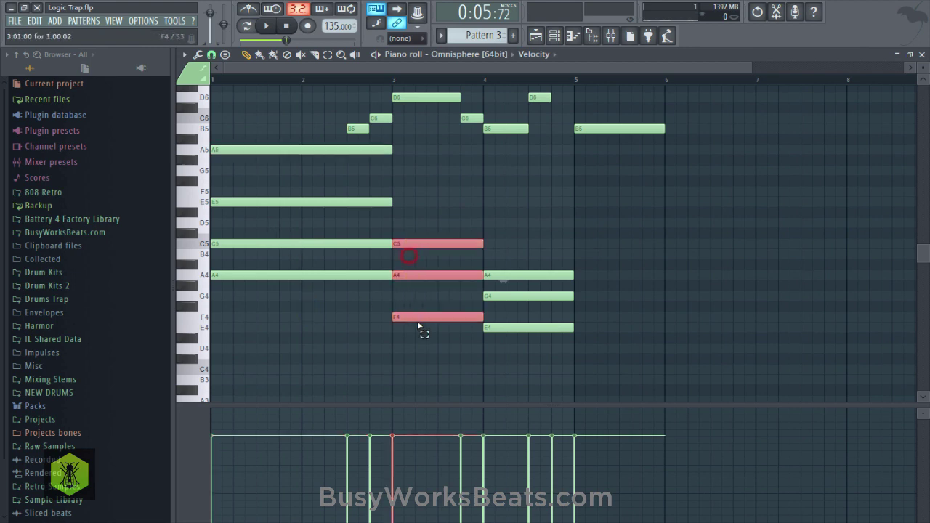
drag(524, 244, 522, 333)
click(496, 274)
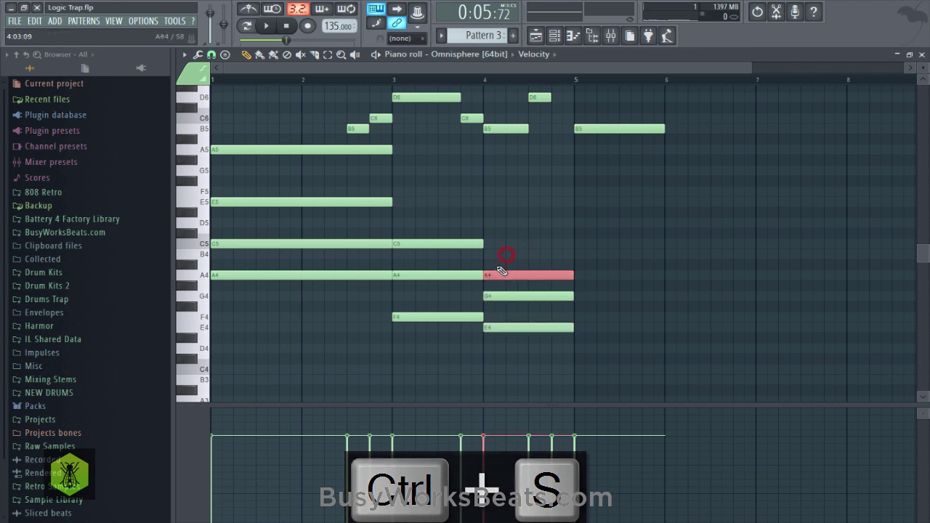
key(ctrl+s)
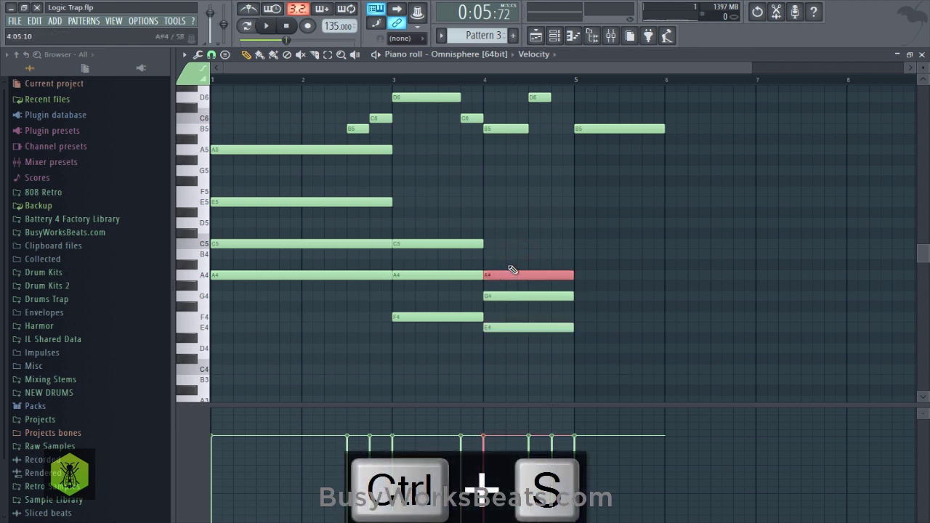
Examine the chord tones of bar 4 by selecting its B5, G4 and E4 notes together
key(space)
key(space)
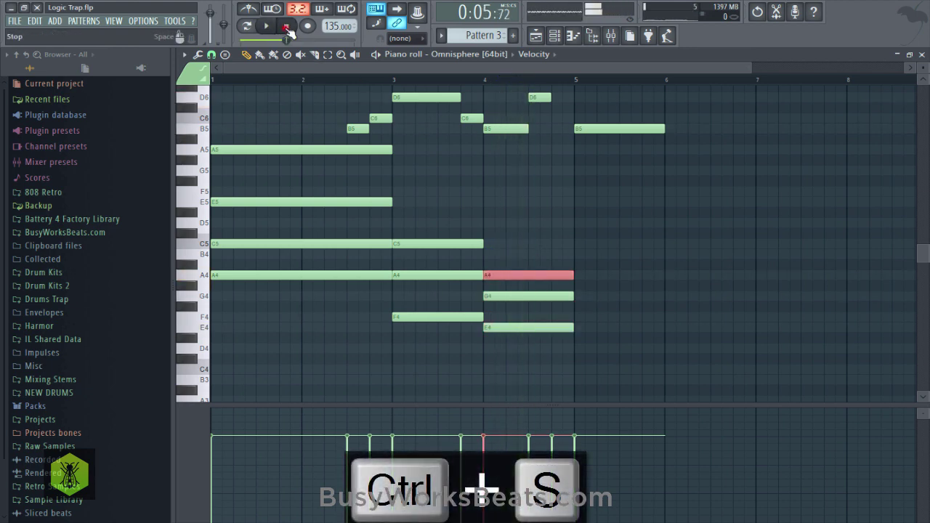
ctrl+shift+click(505, 129)
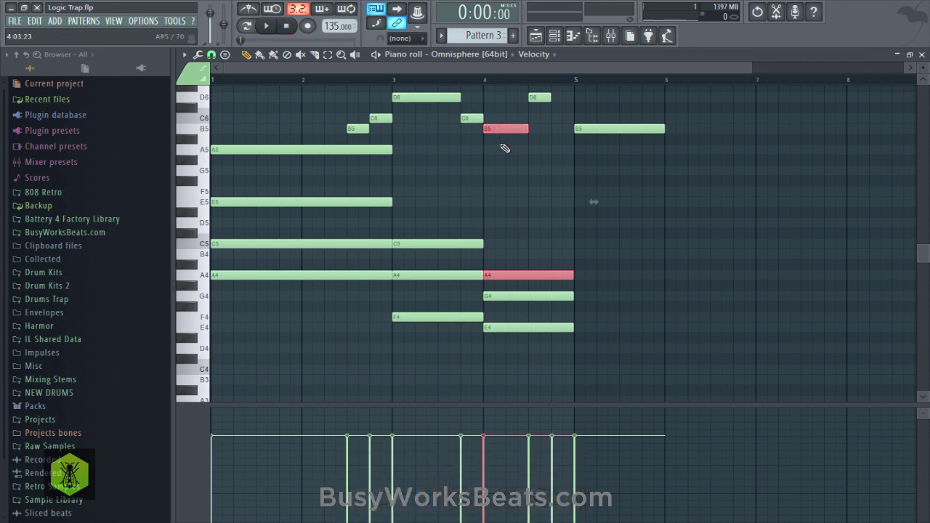
ctrl+click(512, 131)
ctrl+shift+click(522, 297)
ctrl+shift+click(526, 327)
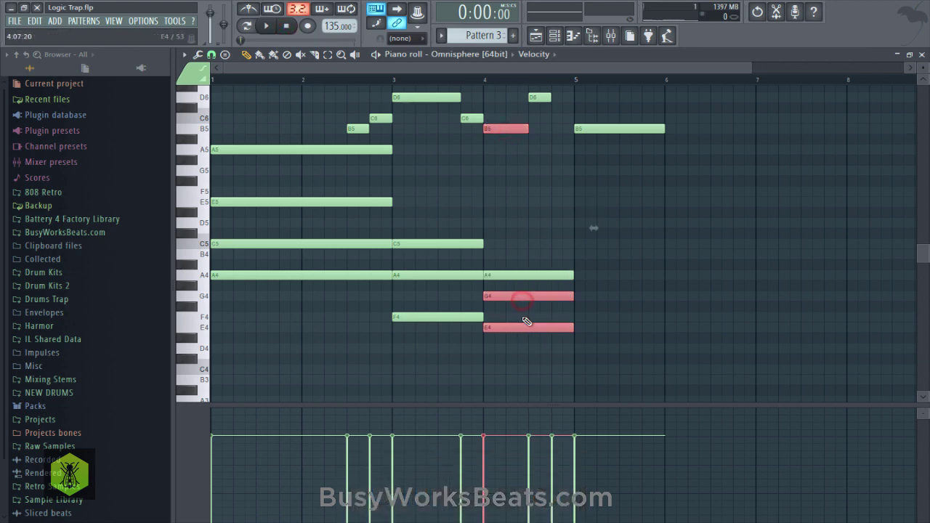
Try transposing bar 4's A4 note upward by octave and return it to A4
scroll(522, 315, up, 1)
ctrl+click(524, 311)
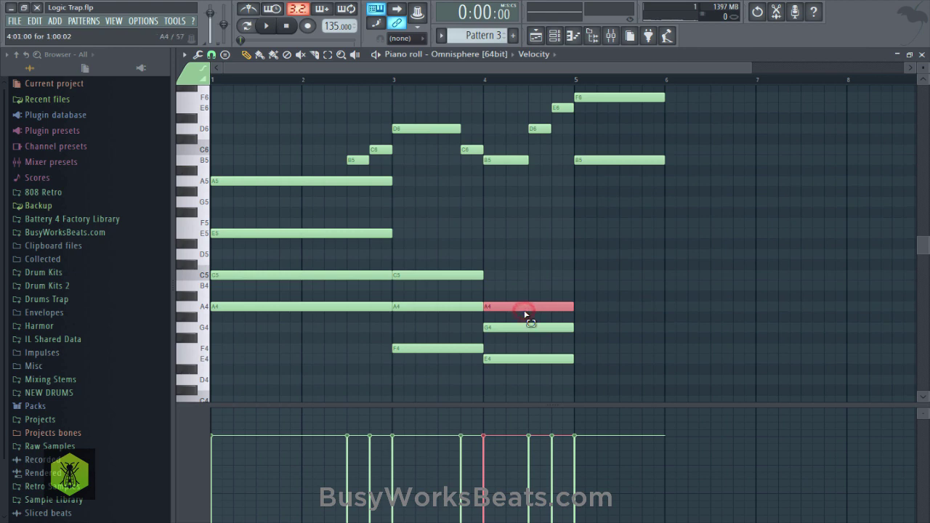
key(ctrl+Up)
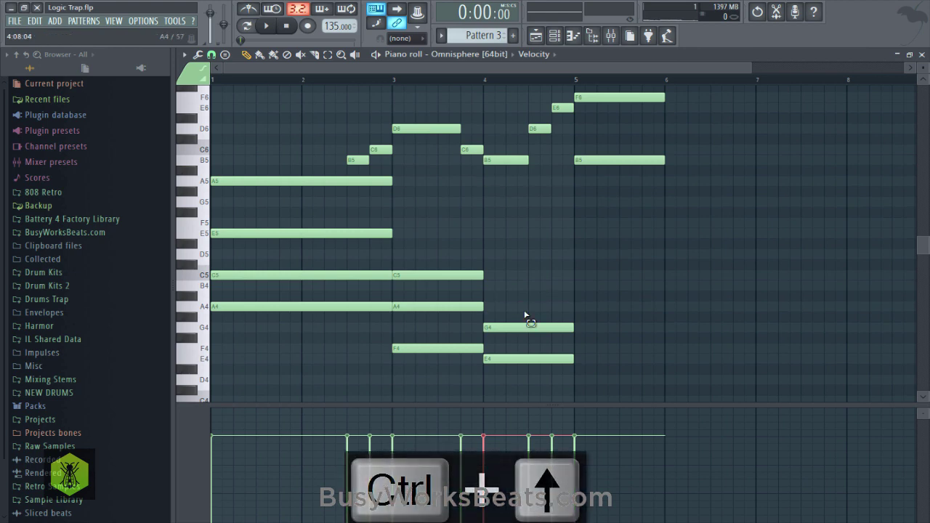
key(ctrl+Down)
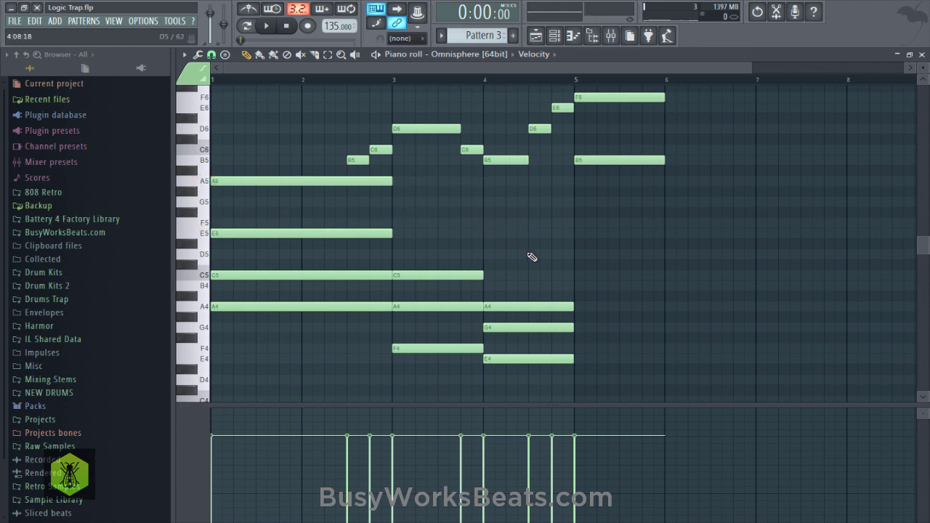
Save and play the part, slicing off the tail ends of the chord notes just before bars 3 and 4
key(ctrl+s)
key(space)
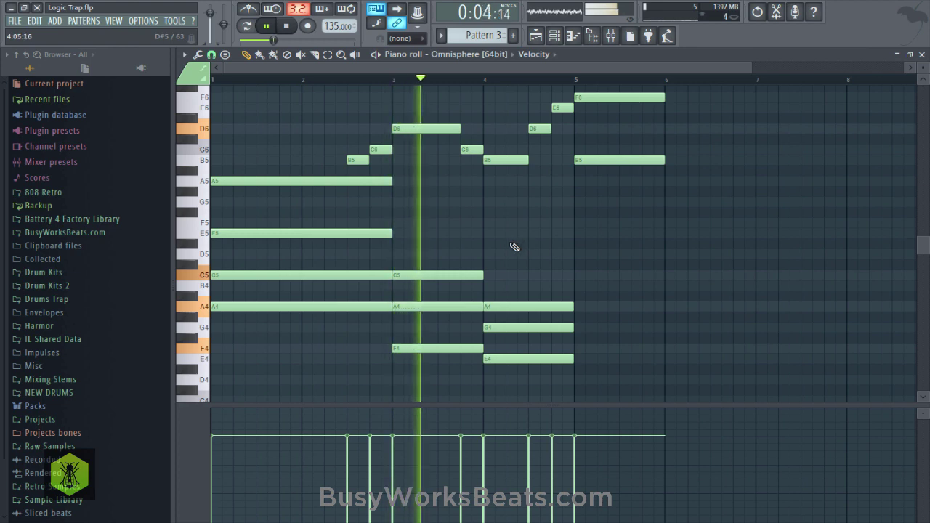
key(space)
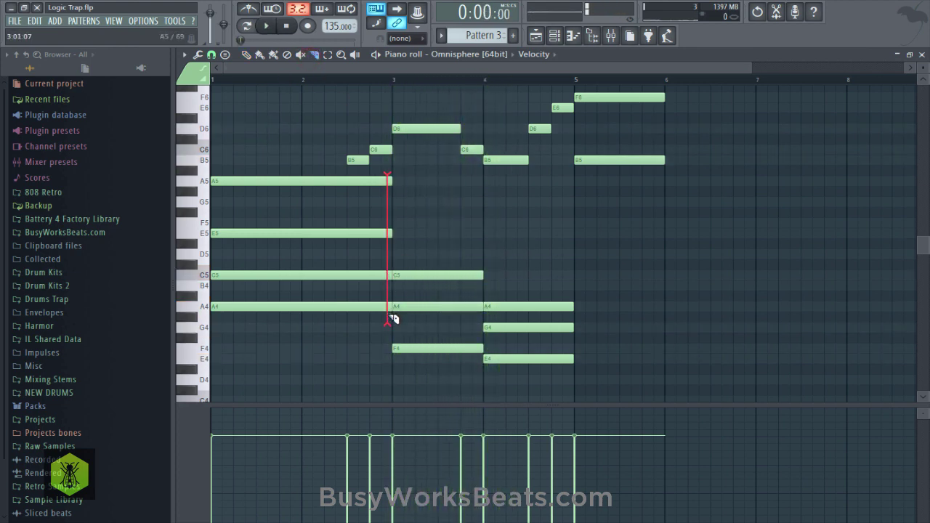
key(space)
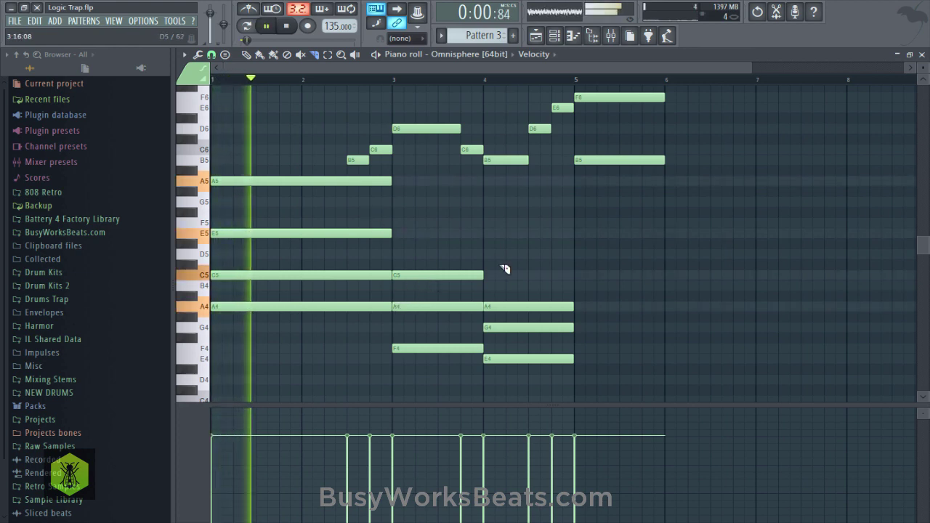
drag(483, 263, 487, 358)
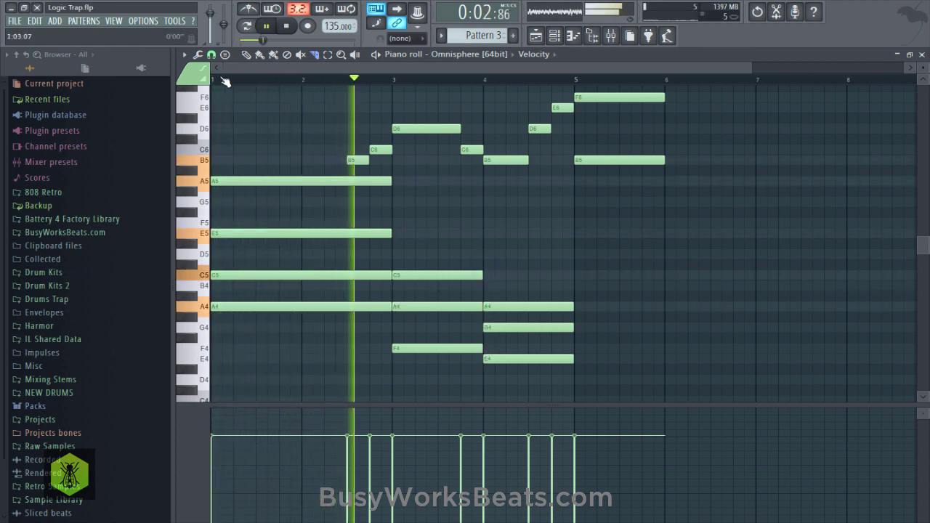
click(245, 55)
click(269, 233)
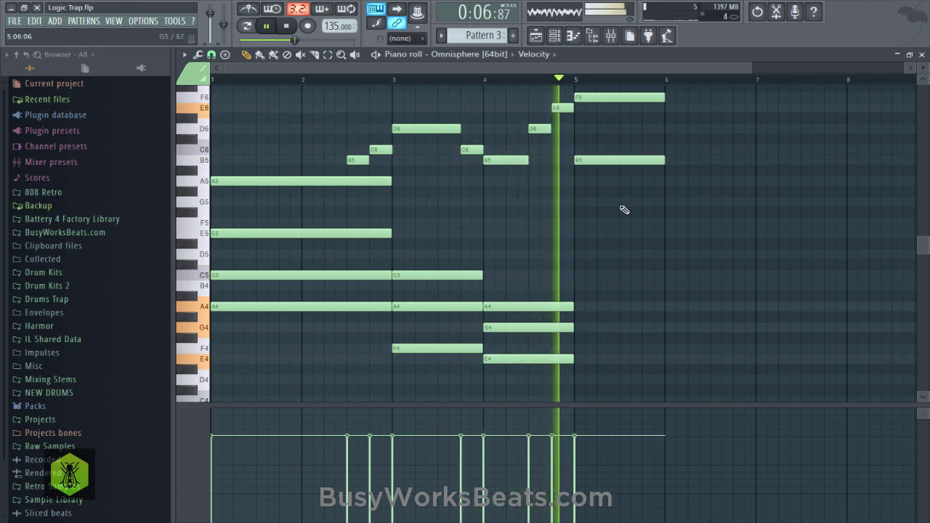
Audition bar 5's F6 and B5 notes, delete the F6 and lower the B5 to A#5
scroll(642, 266, up, 3)
key(space)
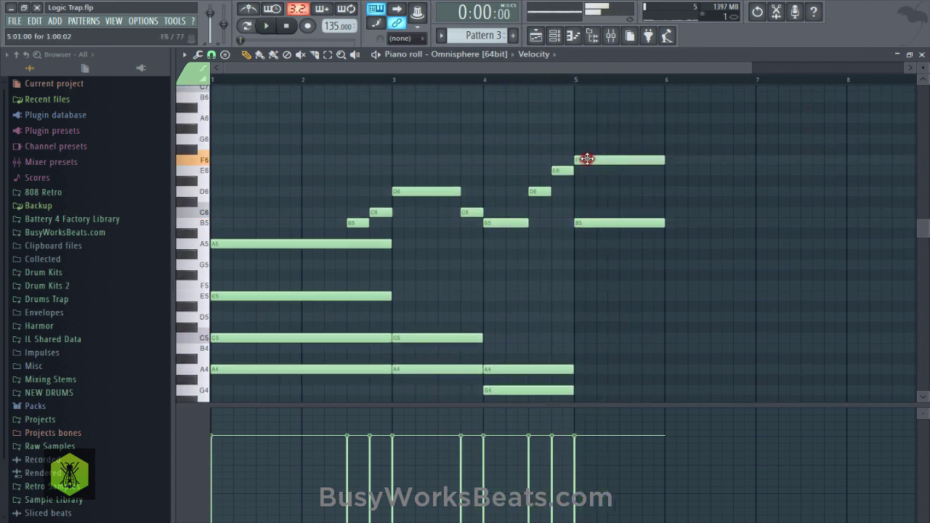
key(space)
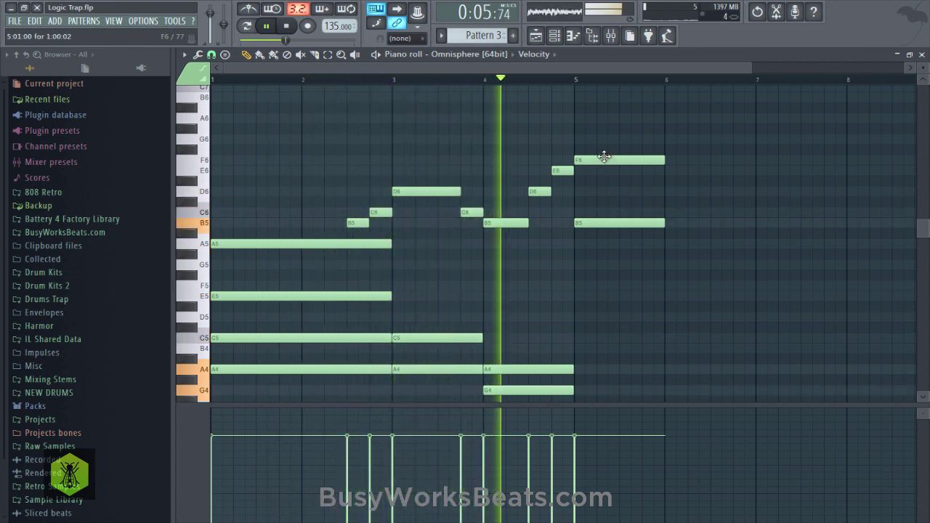
key(space)
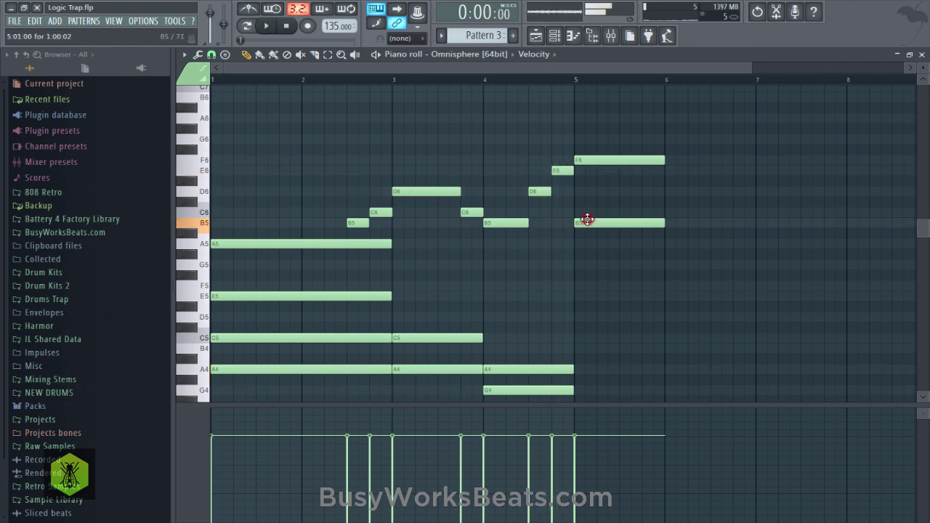
right_click(593, 161)
key(space)
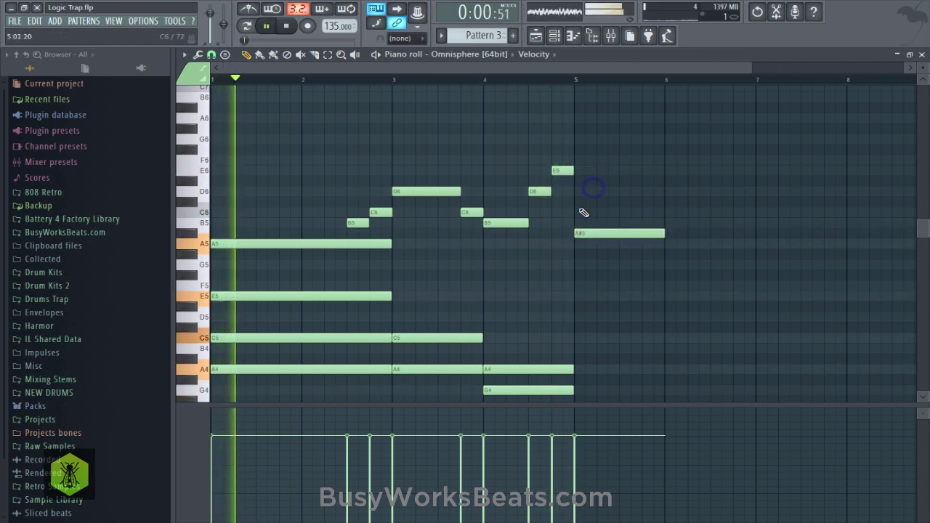
Place the A4, C5 and E5 chord notes of bar 1 at bar 5 a semitone higher, and raise the middle note to D5
key(space)
scroll(578, 204, down, 3)
drag(297, 319, 275, 237)
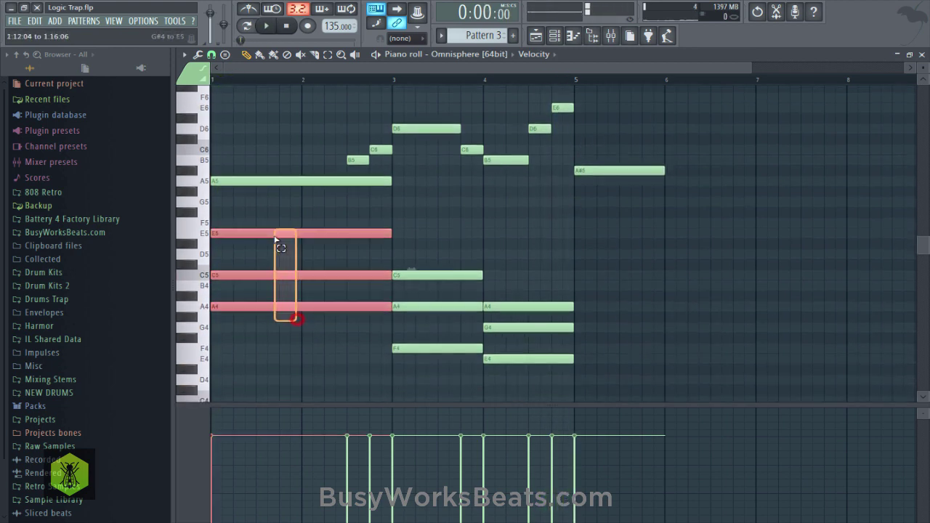
drag(248, 304, 609, 296)
key(space)
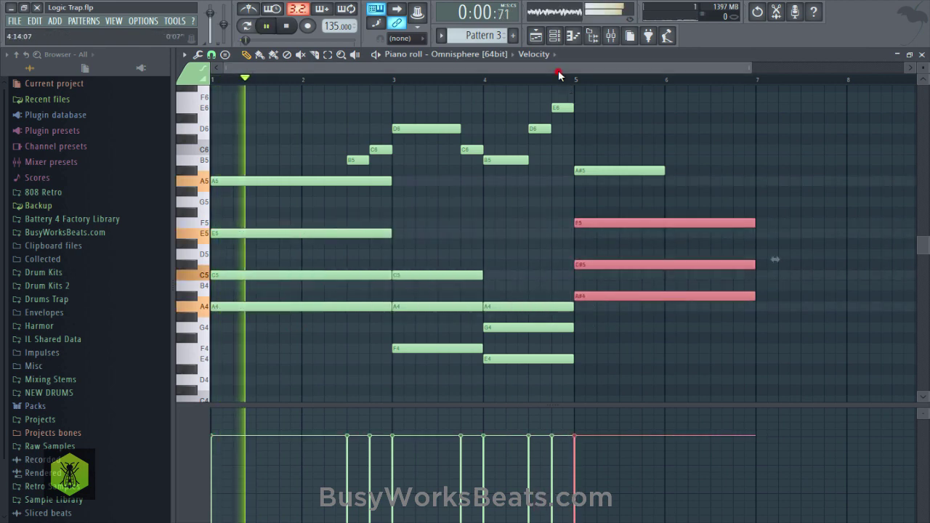
click(558, 75)
click(592, 264)
drag(592, 264, 594, 255)
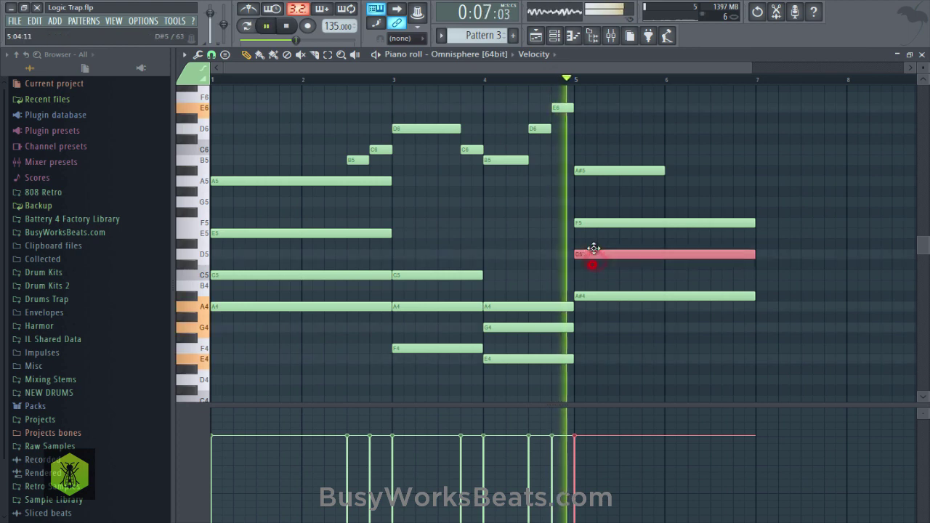
Play the transition into bar 5 and lower the chord's D5 to C#5
key(space)
key(space)
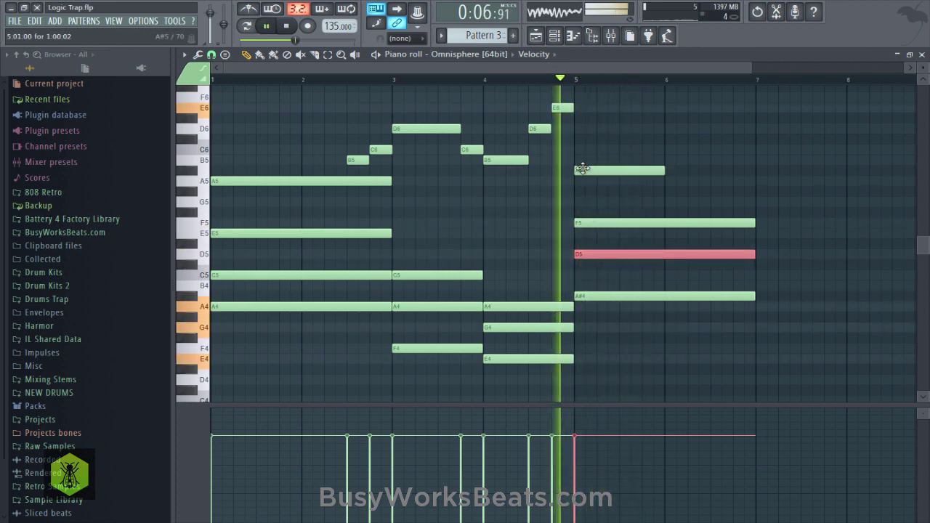
key(space)
drag(618, 253, 619, 266)
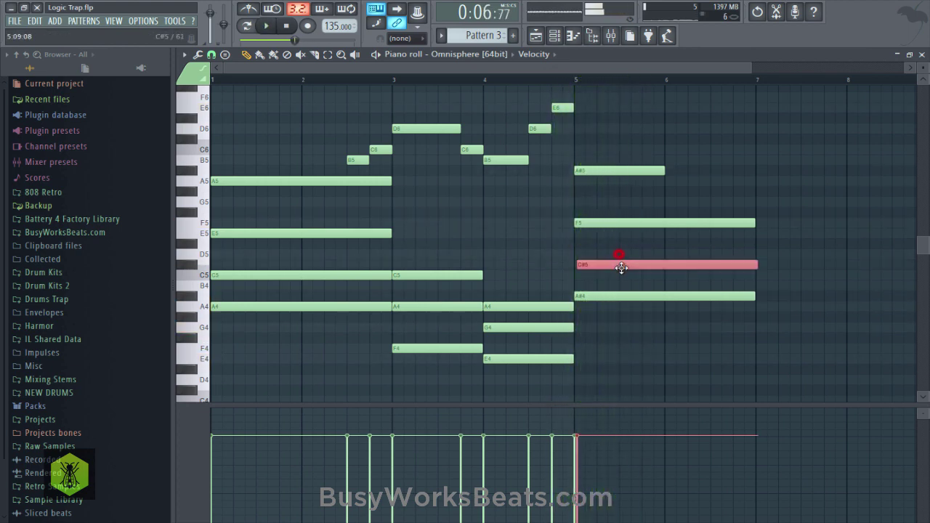
Play the bar 5 chord once more, delete all notes from bar 5 onward and close the piano roll
key(space)
key(space)
drag(614, 322, 604, 162)
key(Delete)
click(921, 55)
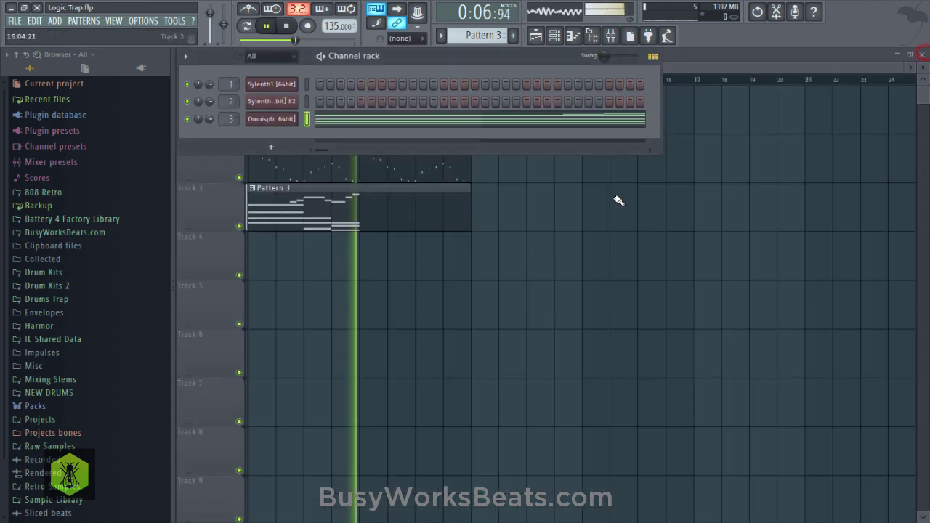
Reopen the Omnisphere notes and try transposing the whole part down an octave, returning it to its original octave
click(454, 125)
key(ctrl+Down)
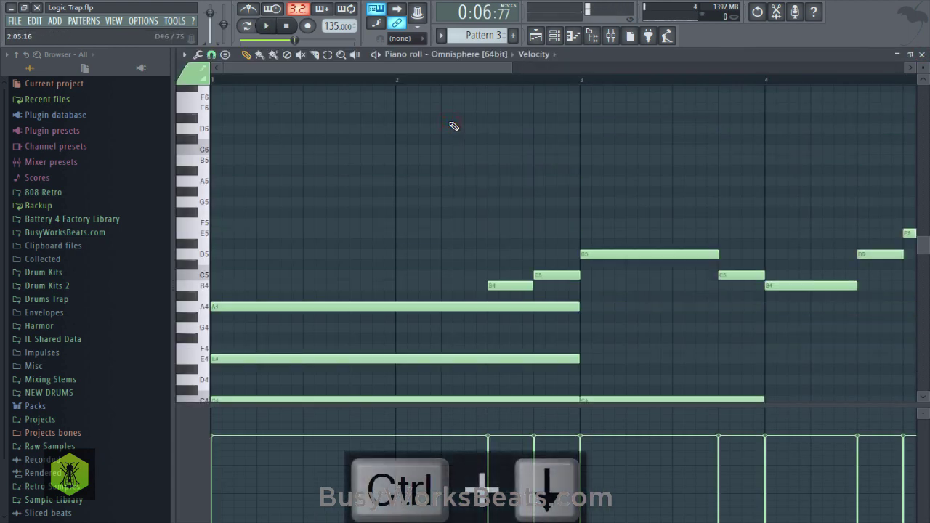
key(ctrl+Up)
key(ctrl+Up)
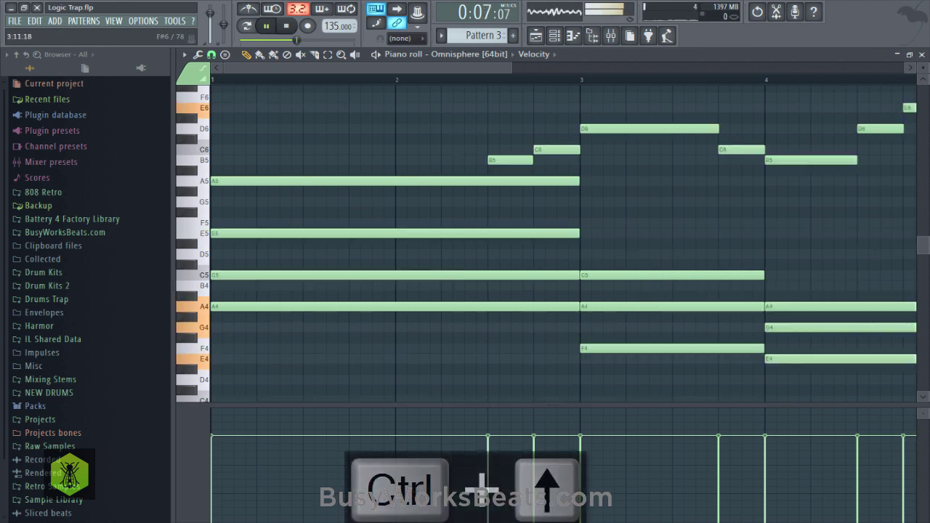
Make the Track 3 Pattern 3 clip four bars long, place a second copy at bar 5, save and stop playback
key(F5)
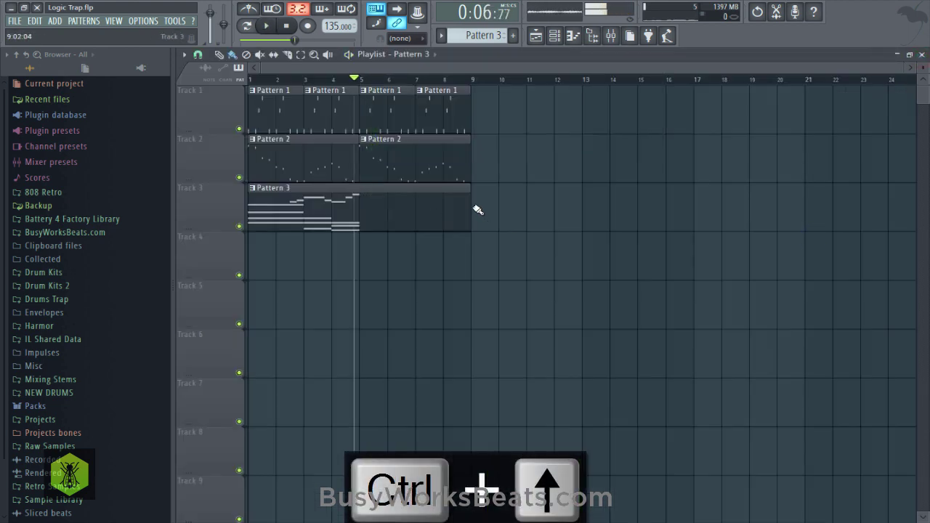
drag(380, 186, 420, 210)
key(ctrl+s)
click(288, 27)
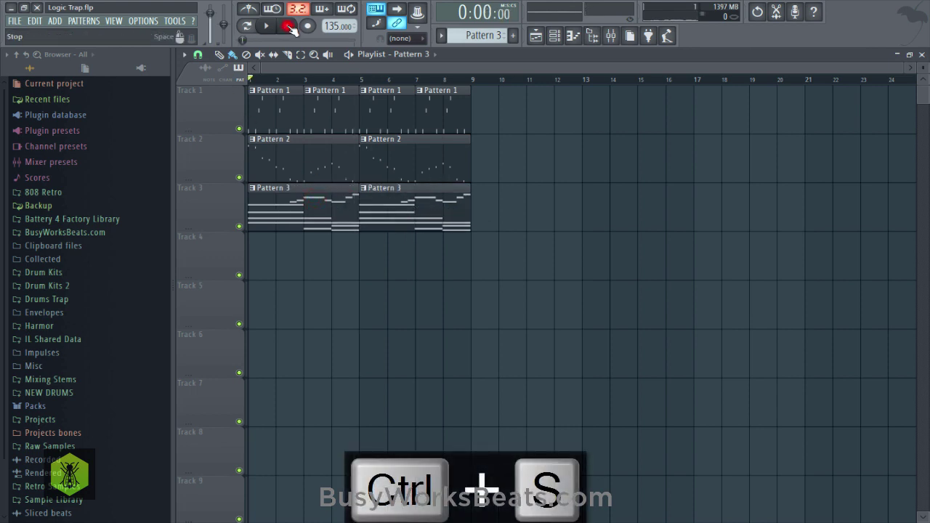
Lower the Insert 3 mixer fader below Insert 2's level while the beat plays, close the mixer and save
click(613, 37)
key(space)
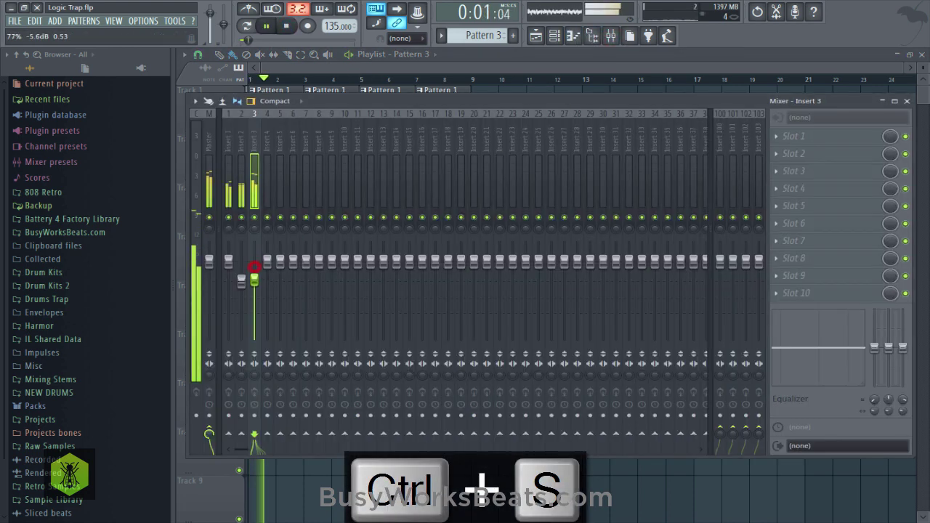
drag(255, 268, 254, 285)
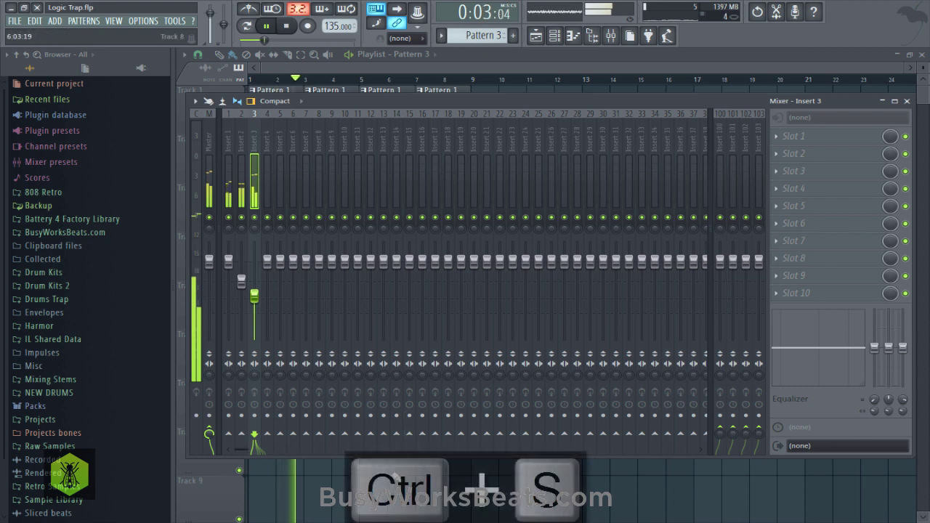
key(F9)
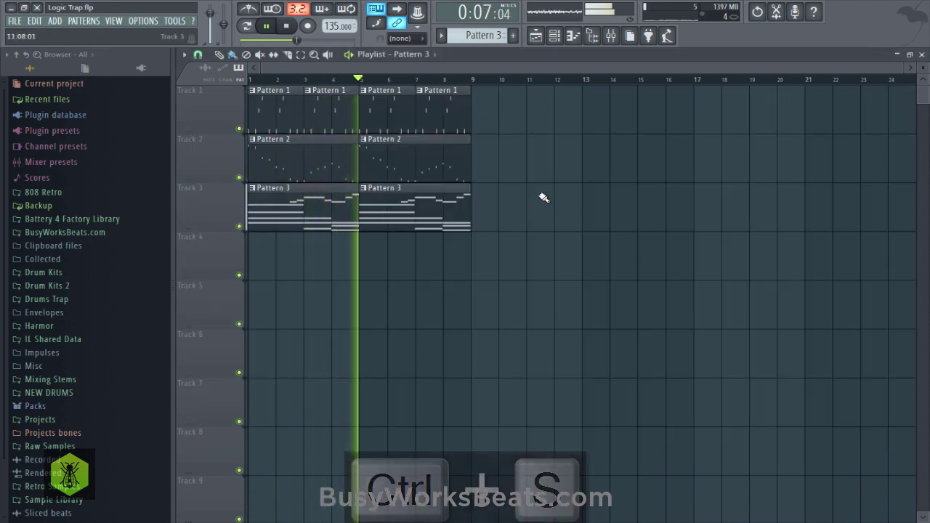
key(ctrl+s)
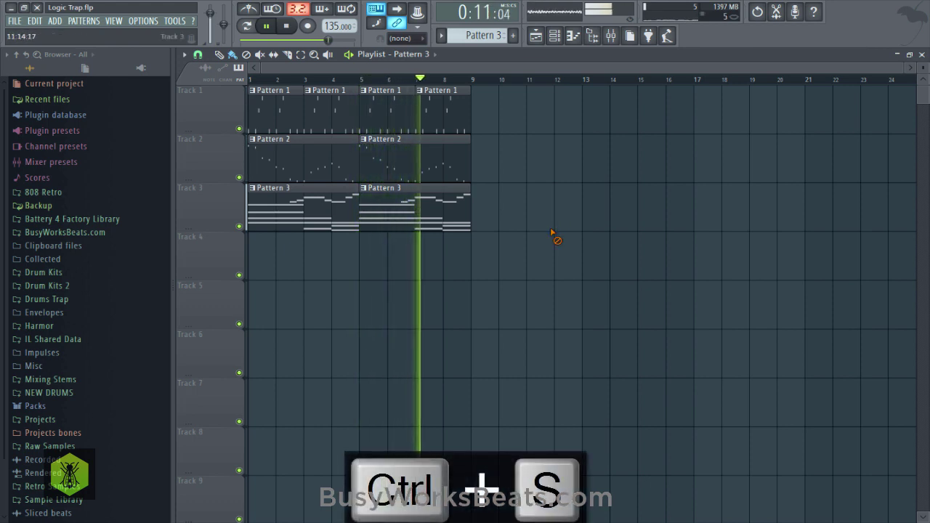
Stop playback, copy the top melody notes (A5 up to E6) from the Pattern 3 Omnisphere part and close the piano roll
click(554, 35)
key(space)
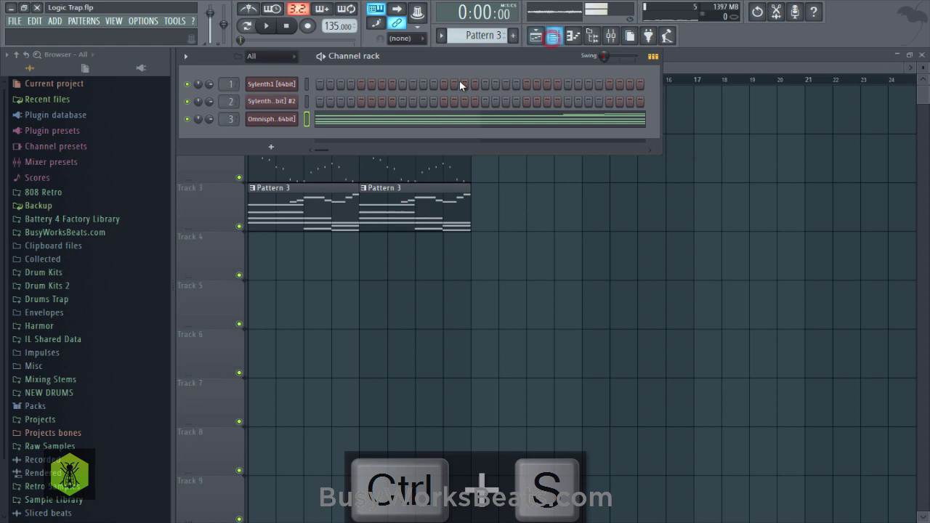
click(415, 120)
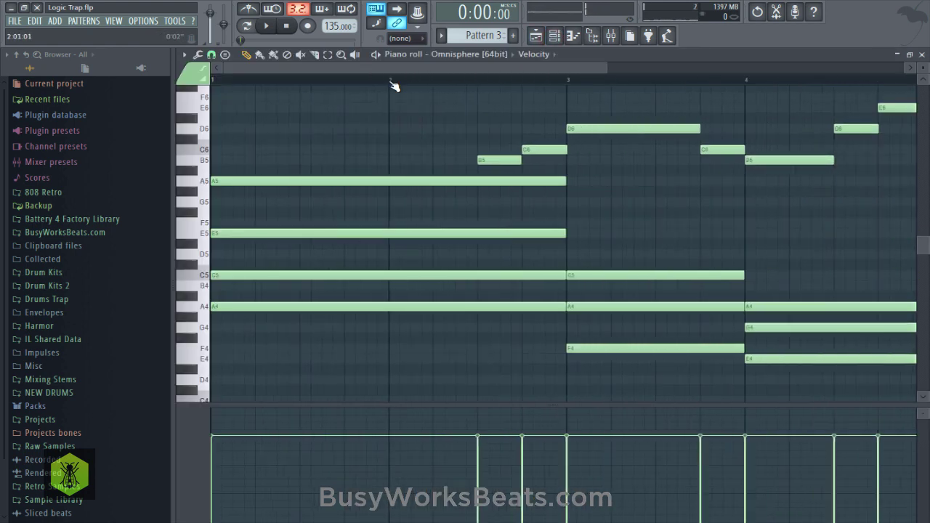
drag(322, 185, 516, 87)
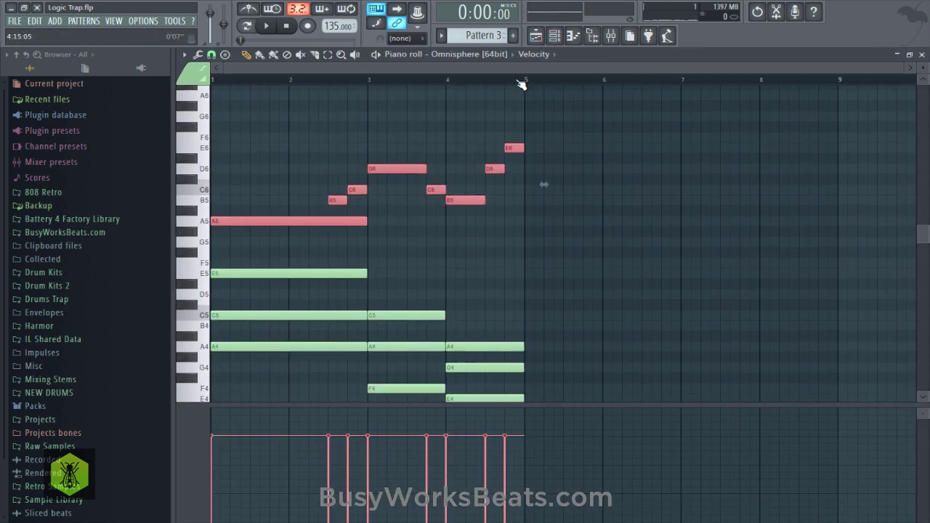
key(ctrl+c)
click(922, 55)
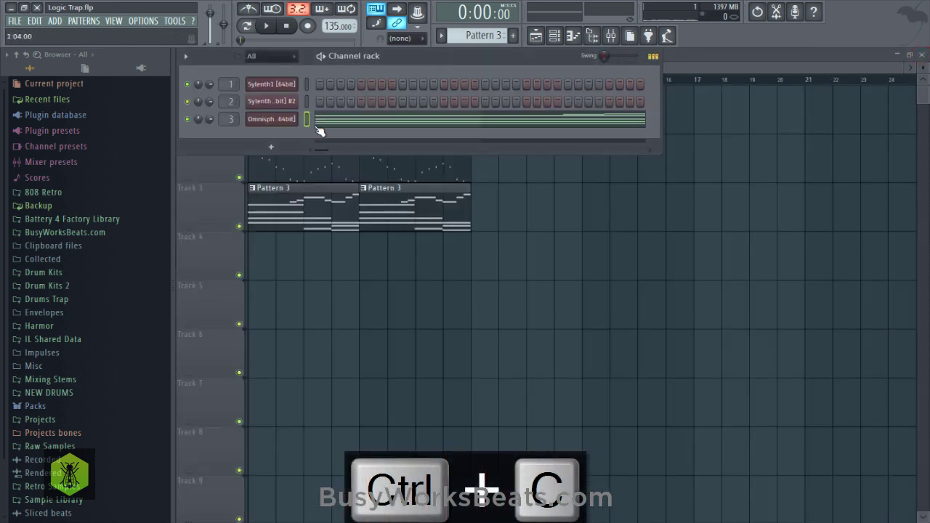
Add a second Omnisphere [64bit] channel and move its plugin window higher to expose the patch browser
click(275, 147)
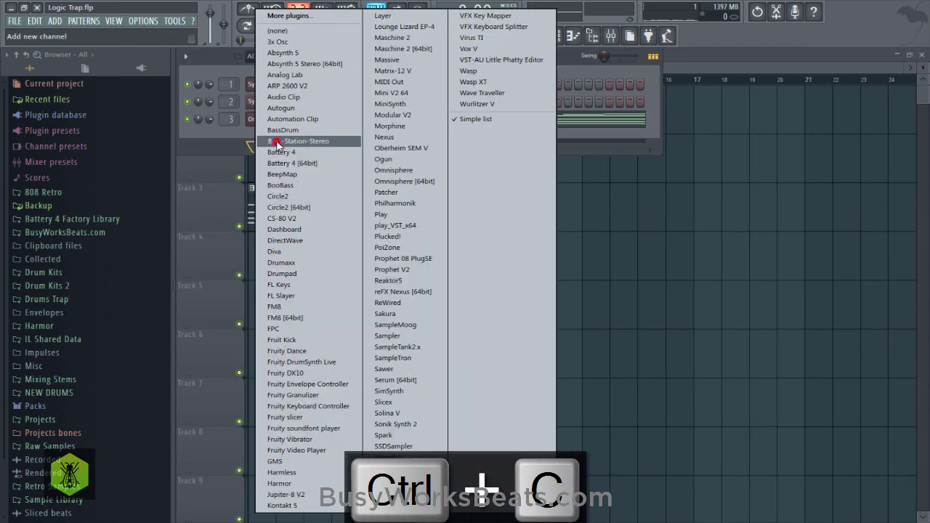
click(411, 181)
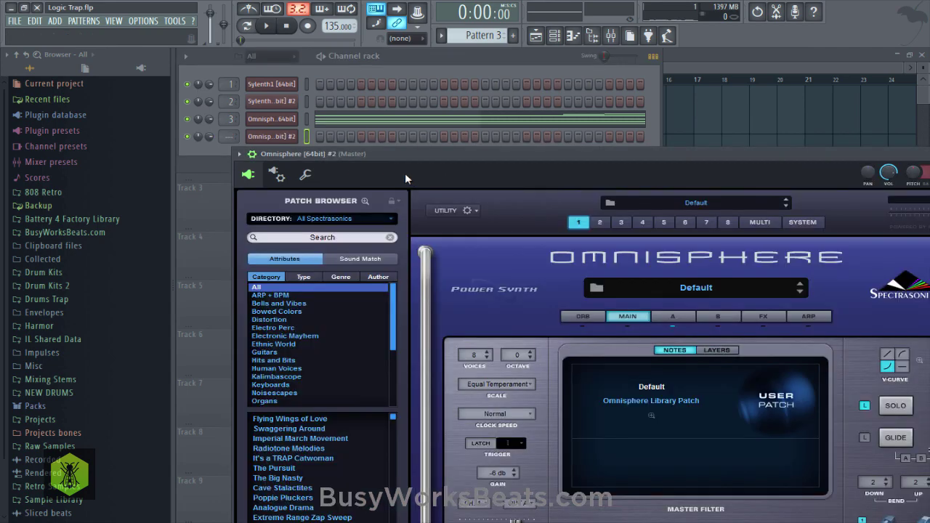
drag(389, 172, 392, 148)
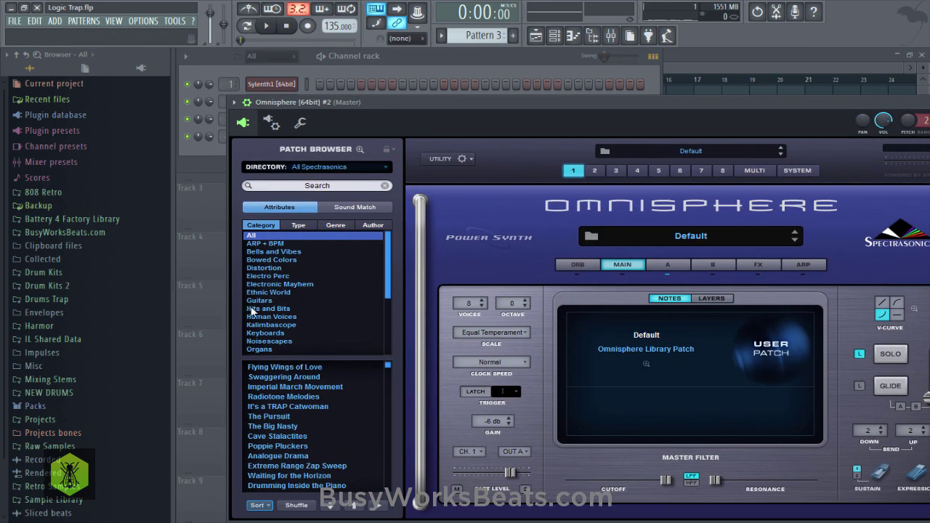
Filter the Omnisphere patches to the Human Voices category and Female gender
key(h)
key(u)
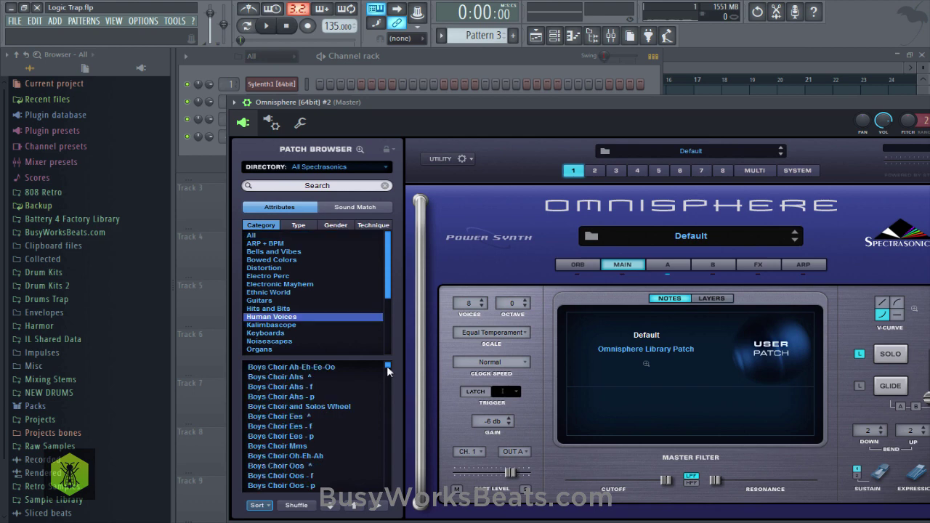
click(300, 225)
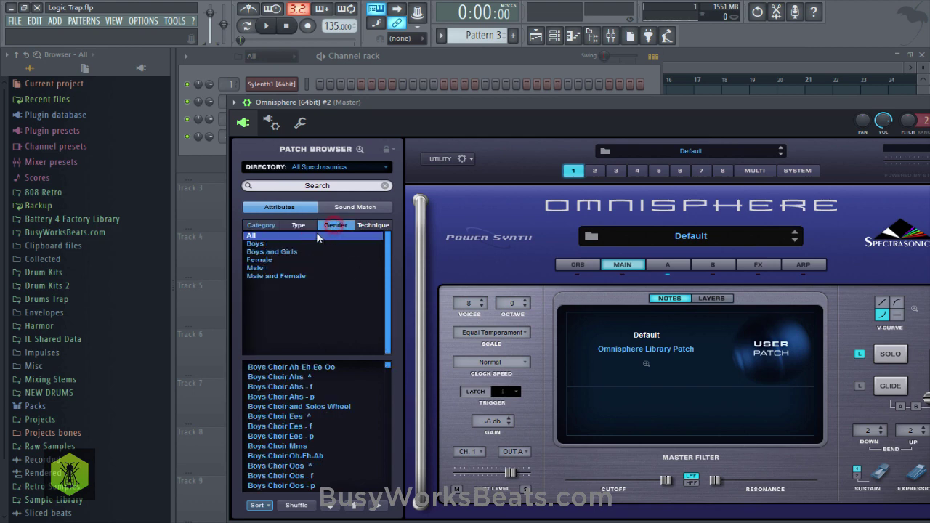
click(271, 261)
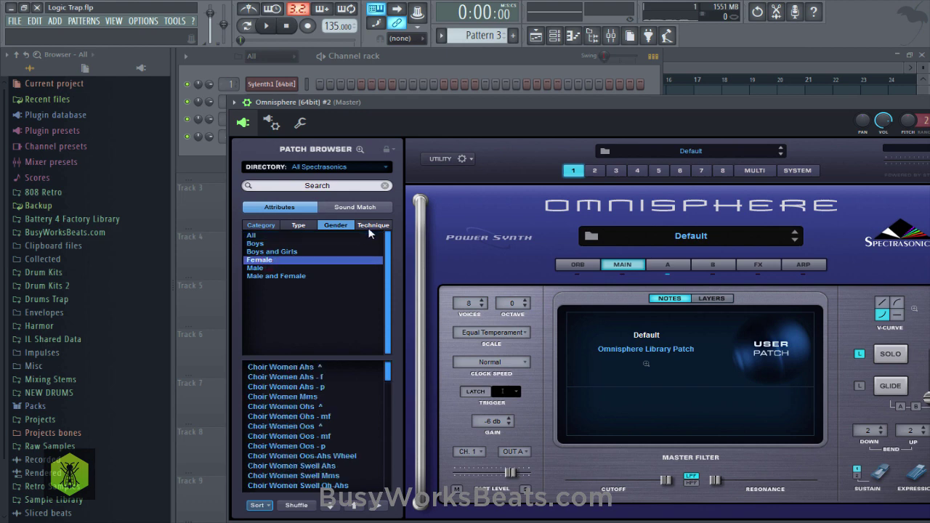
Look through the technique options and the female voice patches, and load Classical Soprano Eh-Oh
click(369, 226)
scroll(346, 309, down, 5)
scroll(346, 307, up, 5)
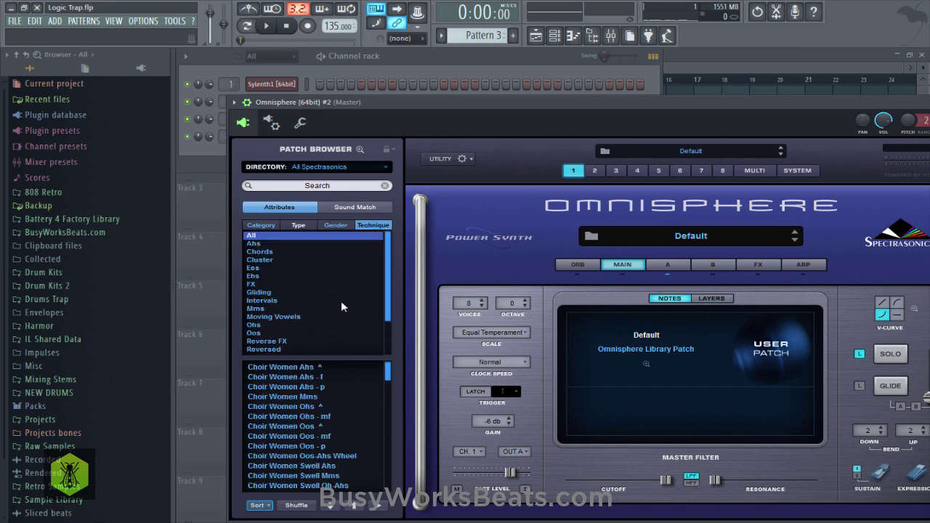
click(276, 226)
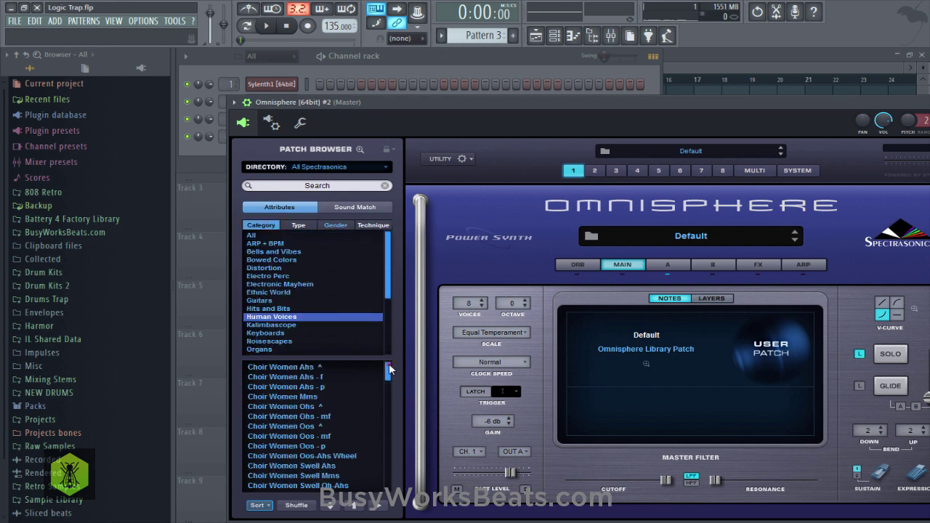
drag(389, 371, 386, 476)
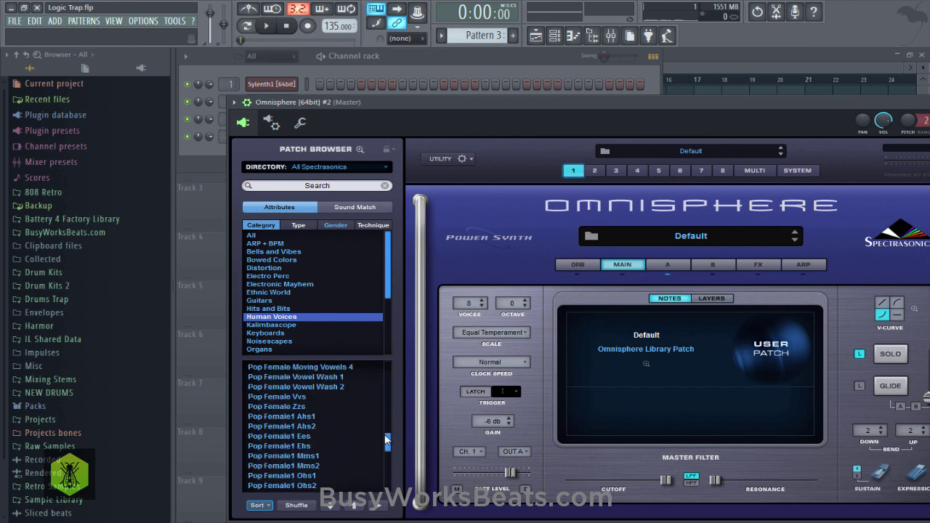
drag(388, 433, 388, 415)
click(329, 409)
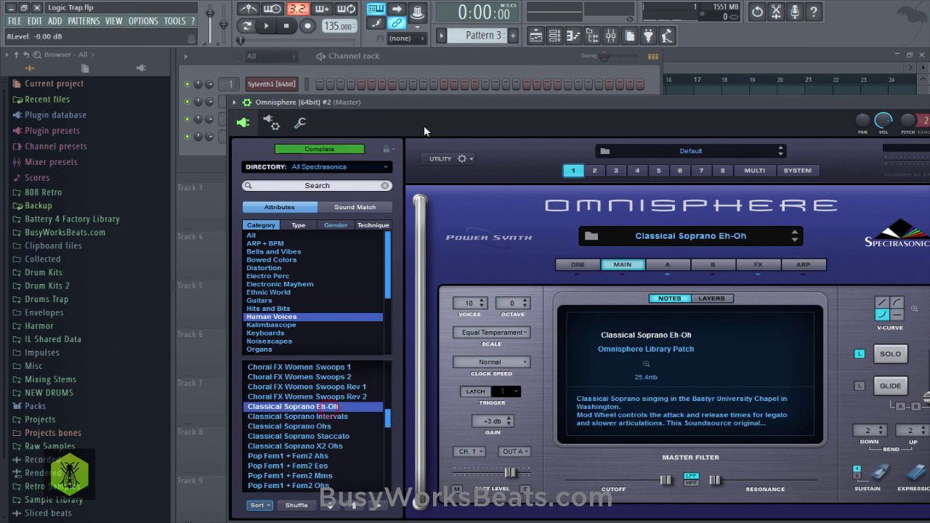
In the empty Pattern 4, paste the copied melody into the second Omnisphere channel and route that channel to mixer track 4
click(411, 59)
drag(501, 36, 493, 39)
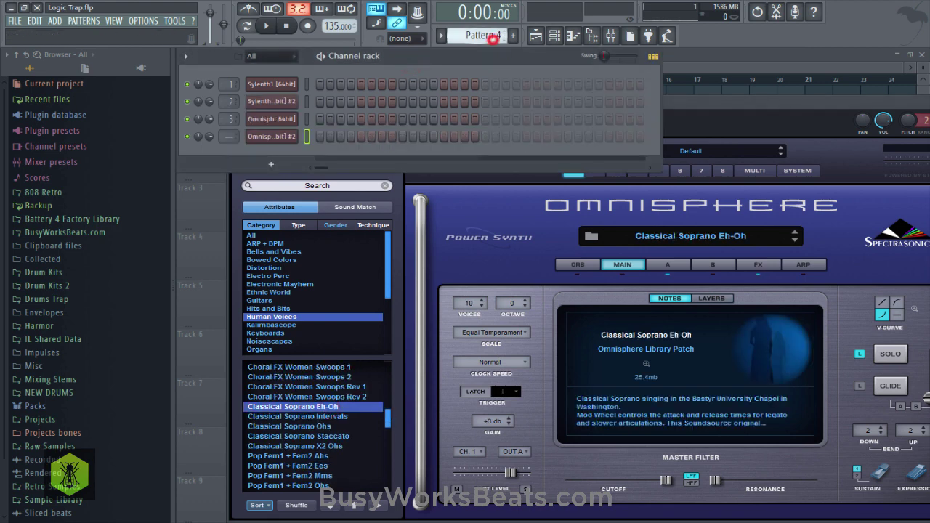
right_click(302, 139)
click(320, 134)
key(ctrl+v)
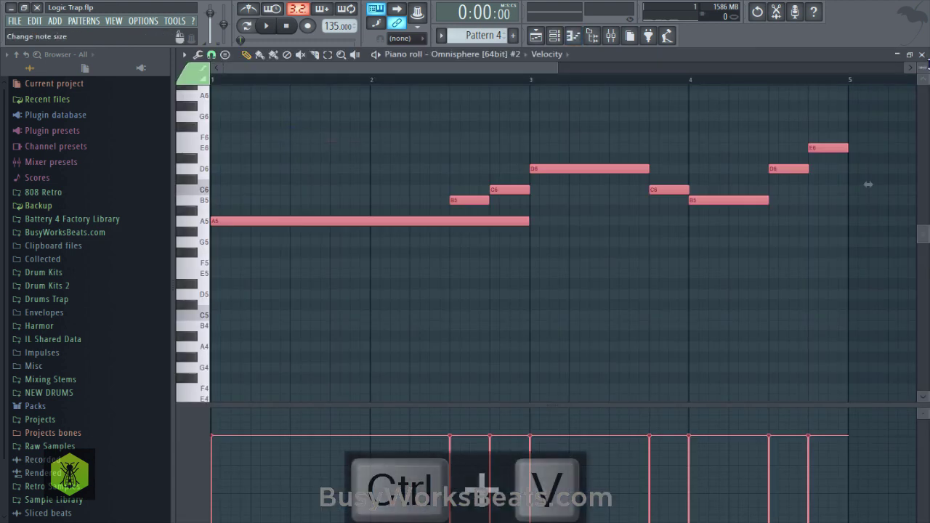
click(925, 55)
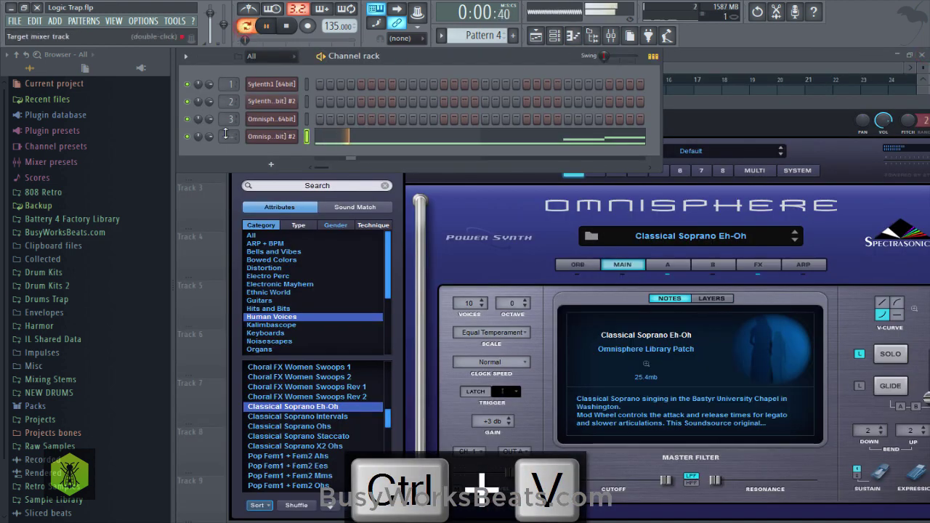
Shorten the soprano's opening A5 note to end where the first B5 starts, save, and play the pattern with the piano roll closed
click(356, 141)
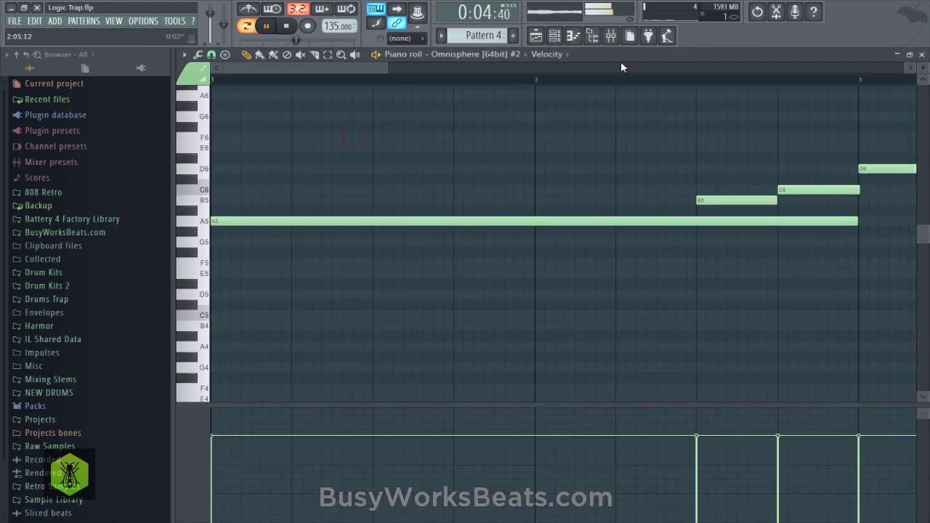
key(space)
ctrl+scroll(623, 90, down, 3)
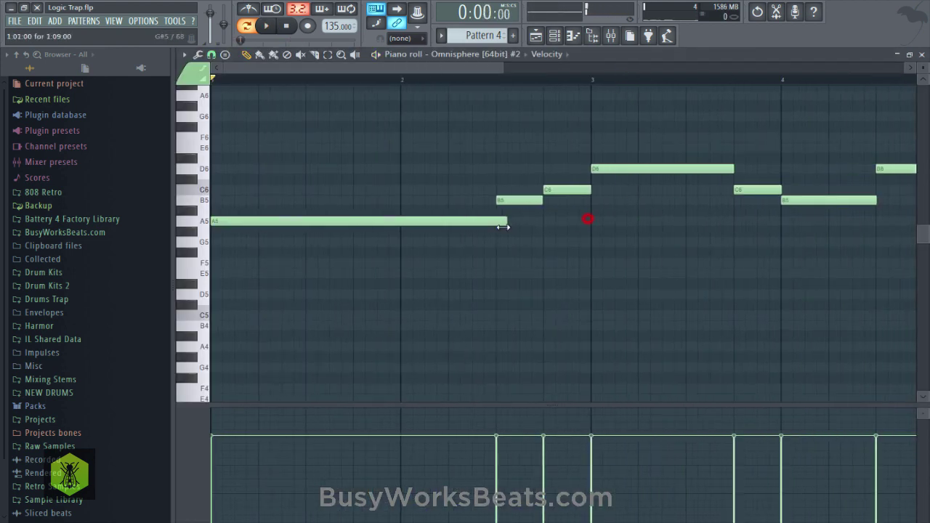
key(ctrl+s)
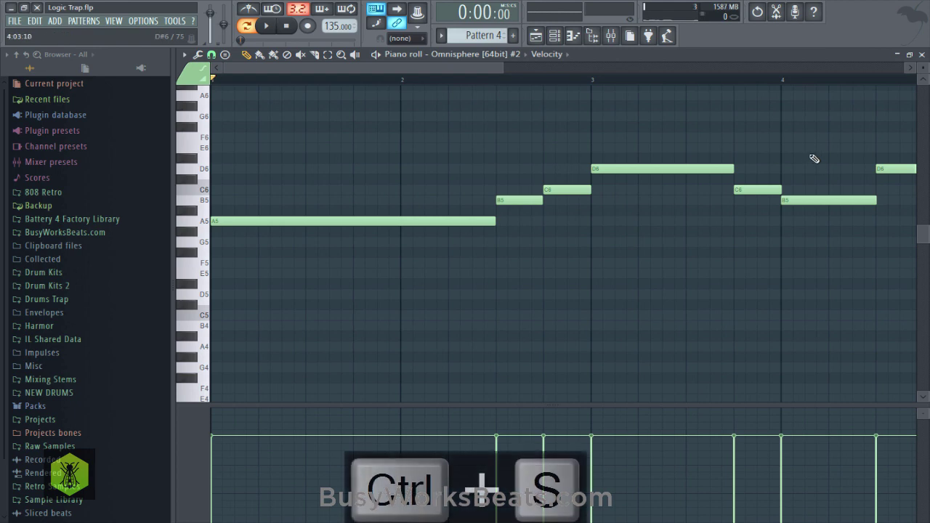
key(space)
click(922, 55)
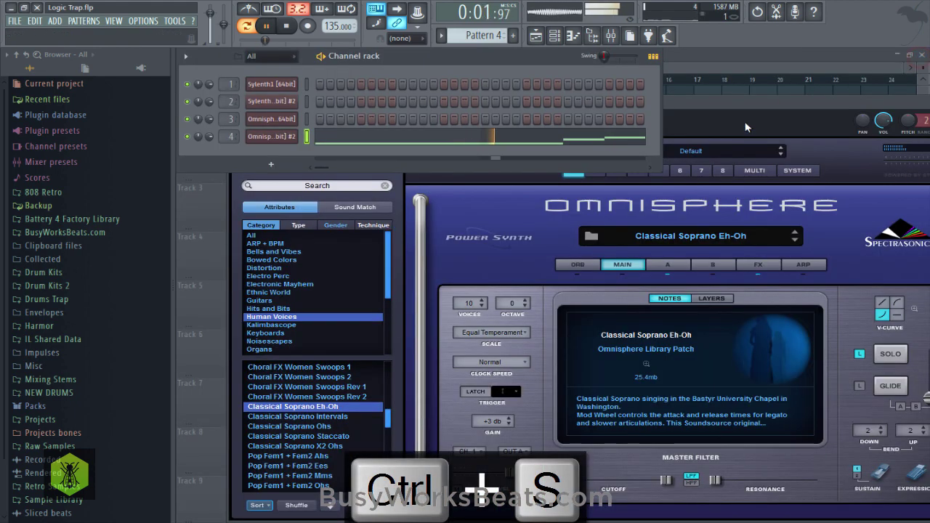
Return to the playlist, stop playback, switch to song mode, place Pattern 4 on Track 4 at bar 5 and save
click(681, 64)
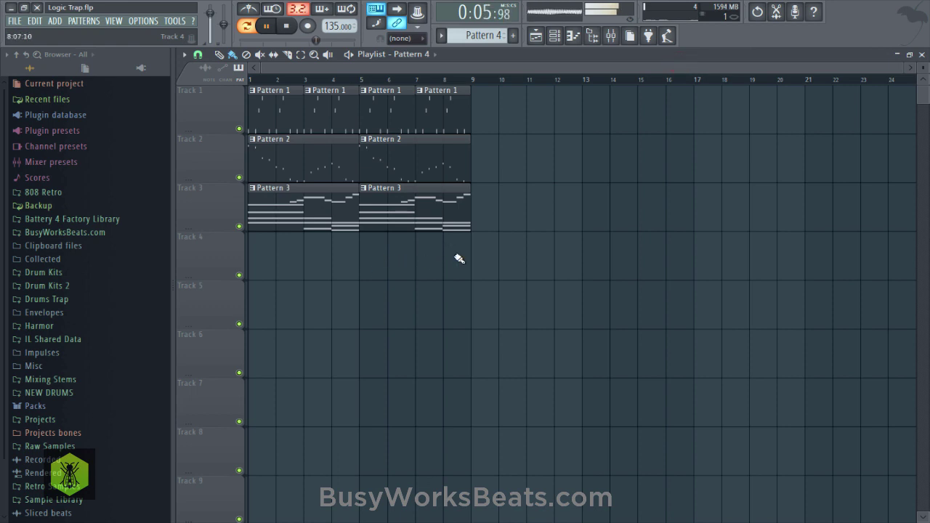
key(space)
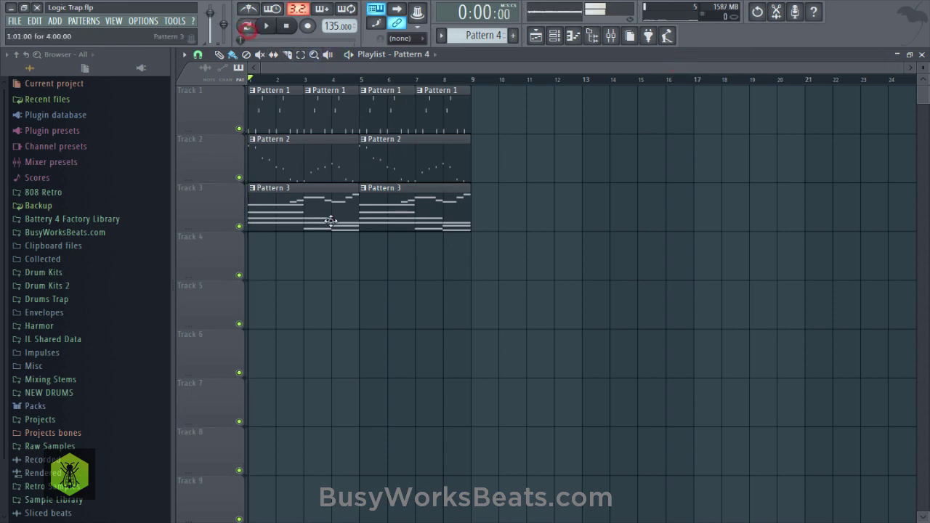
click(360, 264)
key(ctrl+s)
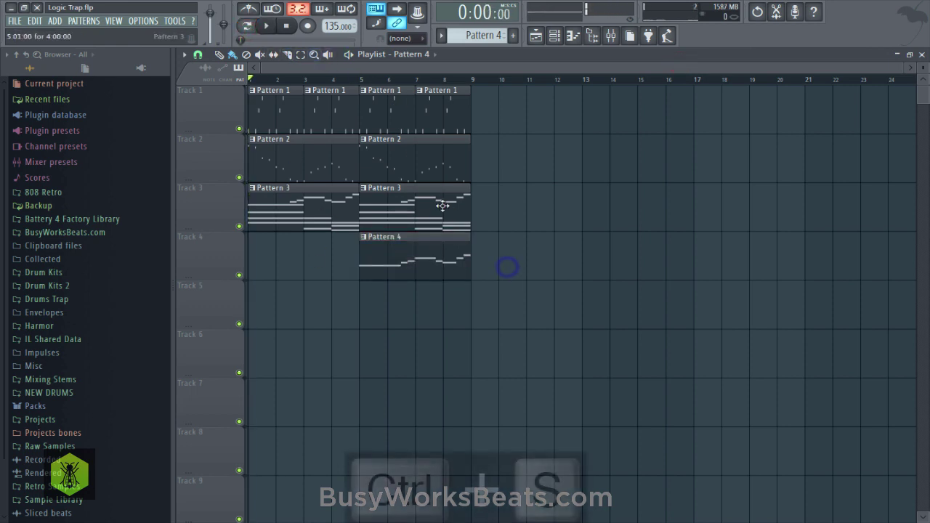
Play the song from the start and open the mixer at Insert 4
key(space)
key(F9)
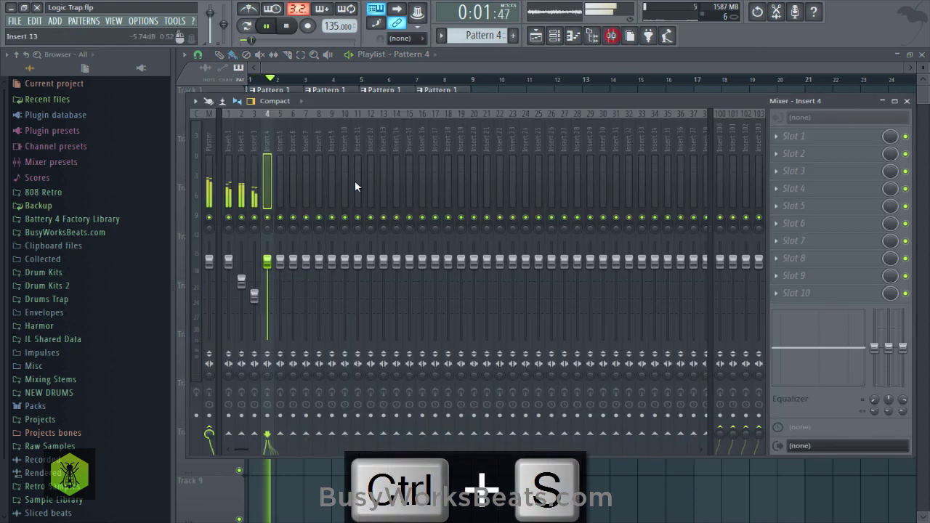
Pan mixer Insert 3 and Insert 4 to opposite sides and save the project
click(256, 228)
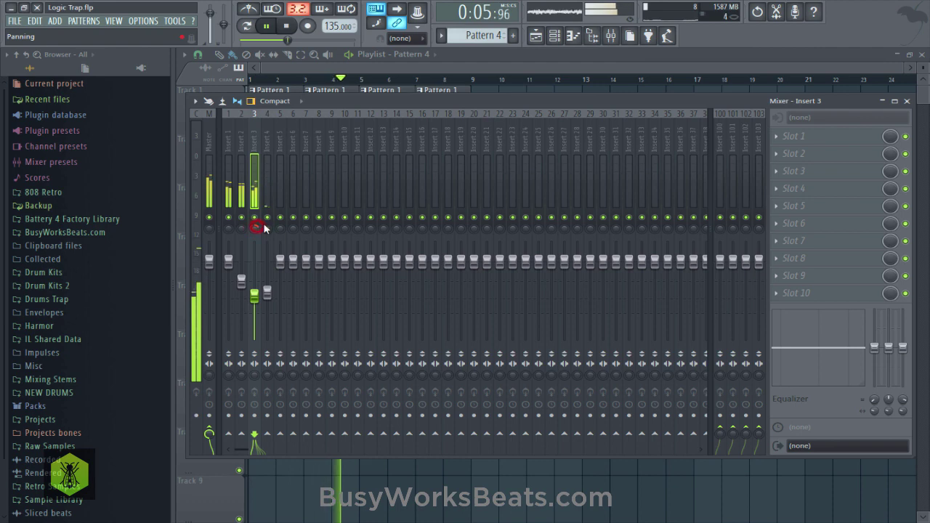
click(264, 226)
key(F9)
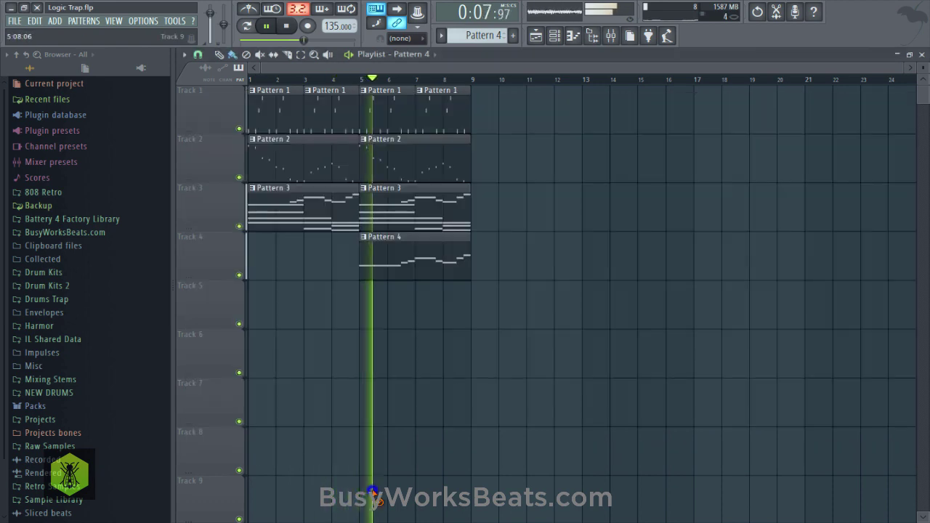
key(ctrl+s)
Add Fruity Reeverb 2 to the first effect slot of mixer Insert 1
click(611, 37)
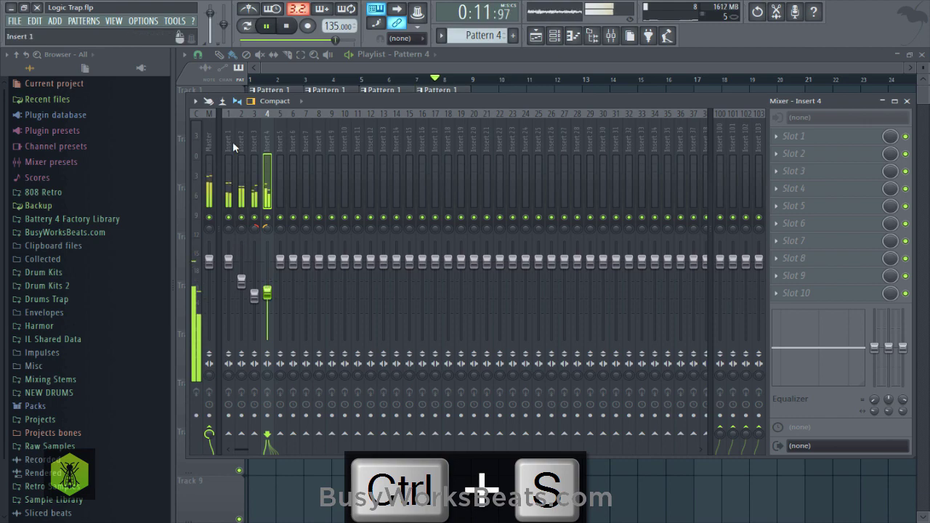
click(789, 137)
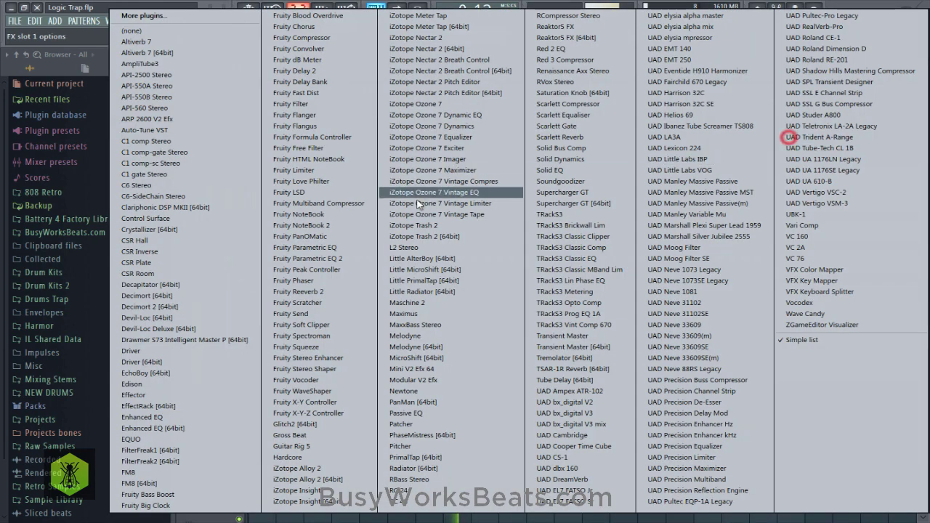
click(327, 292)
Adjust the reverb's wet level, stereo separation and bass, set low cut to 495 Hz and decay to 8.9 sec, and save the project
click(549, 209)
click(523, 254)
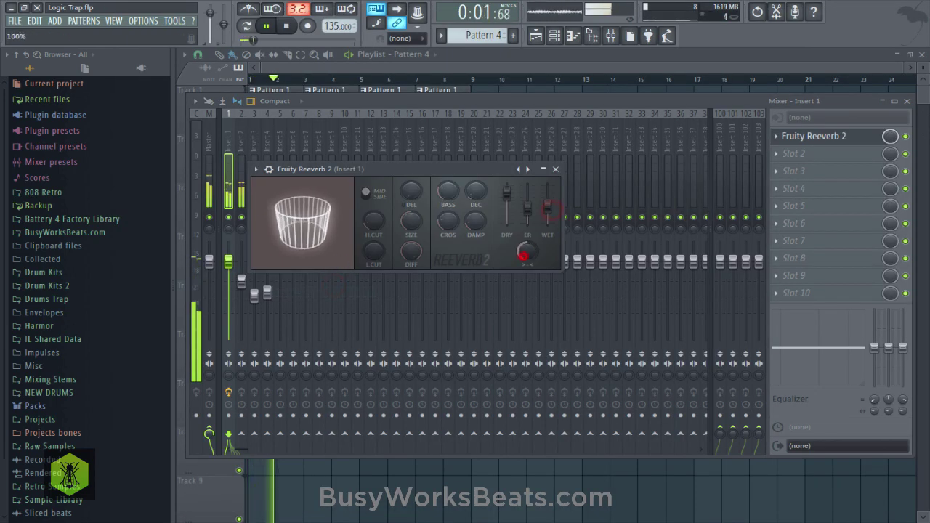
click(448, 192)
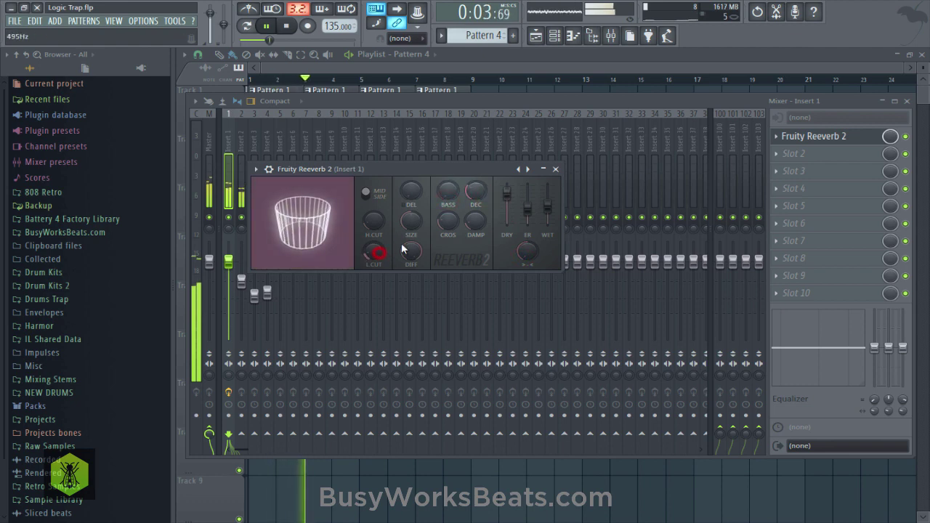
click(548, 208)
click(481, 190)
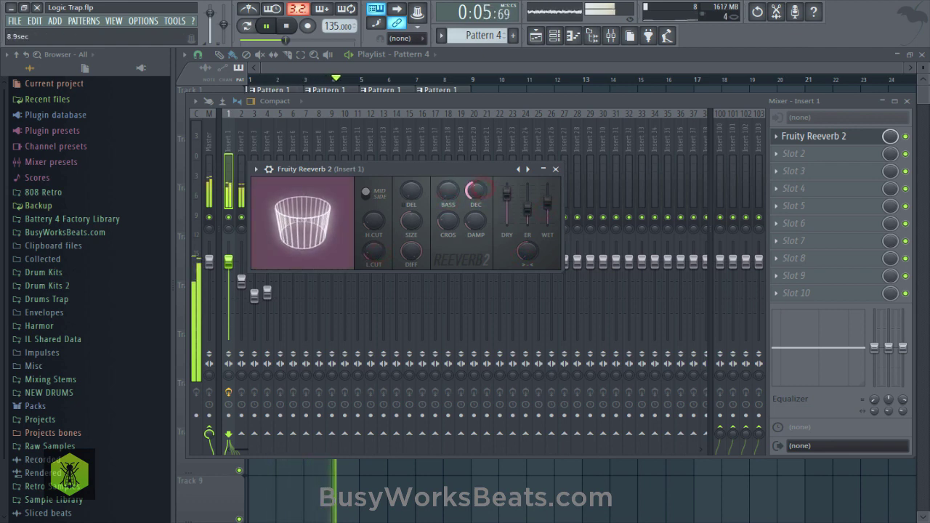
click(556, 168)
key(F9)
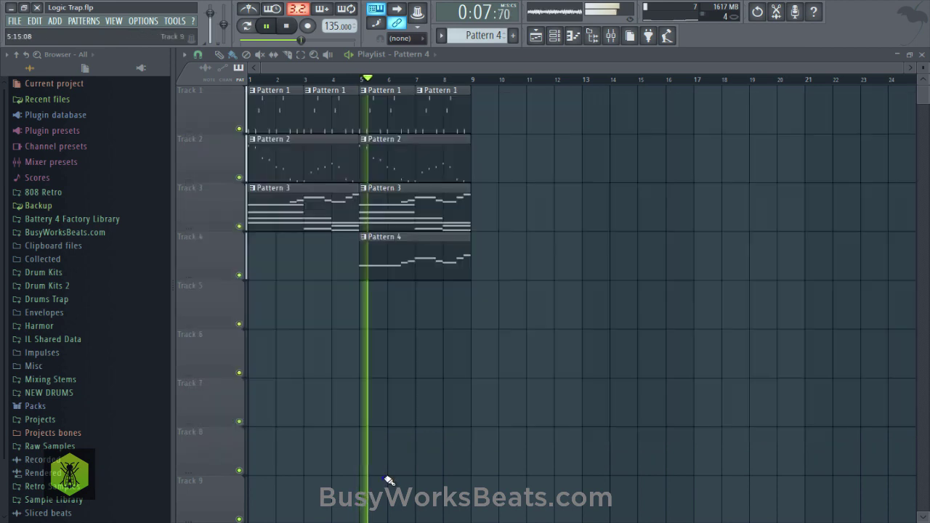
key(ctrl+s)
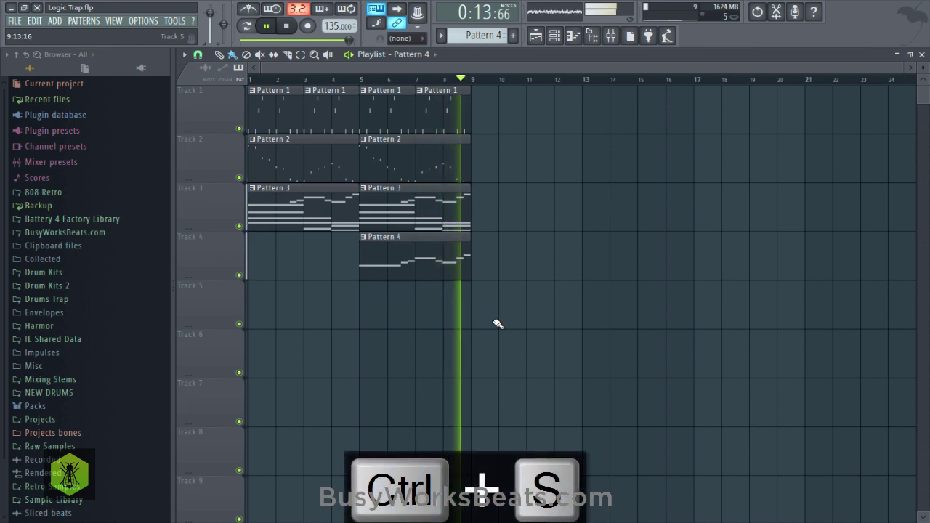
Duplicate all clips in bars 1 to 8 of the playlist into bars 9 to 16 and stop playback
drag(519, 322, 270, 92)
key(ctrl+b)
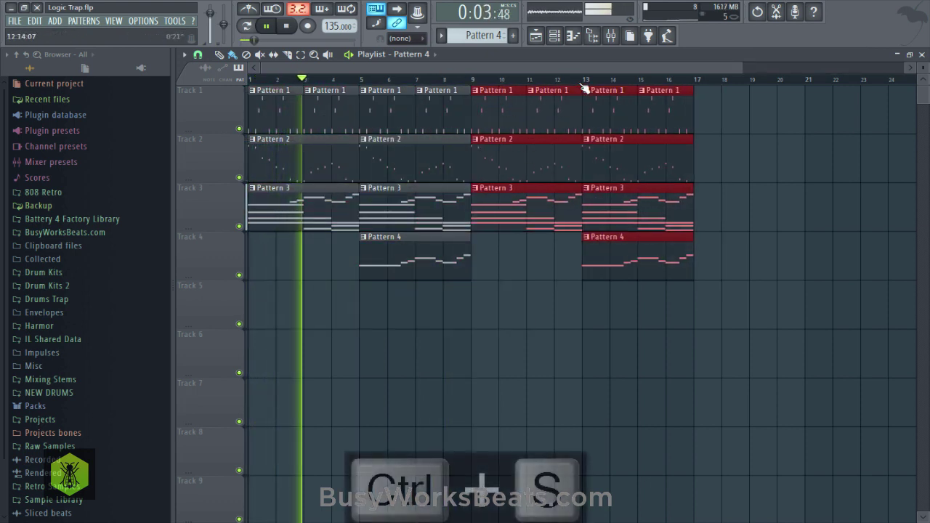
key(space)
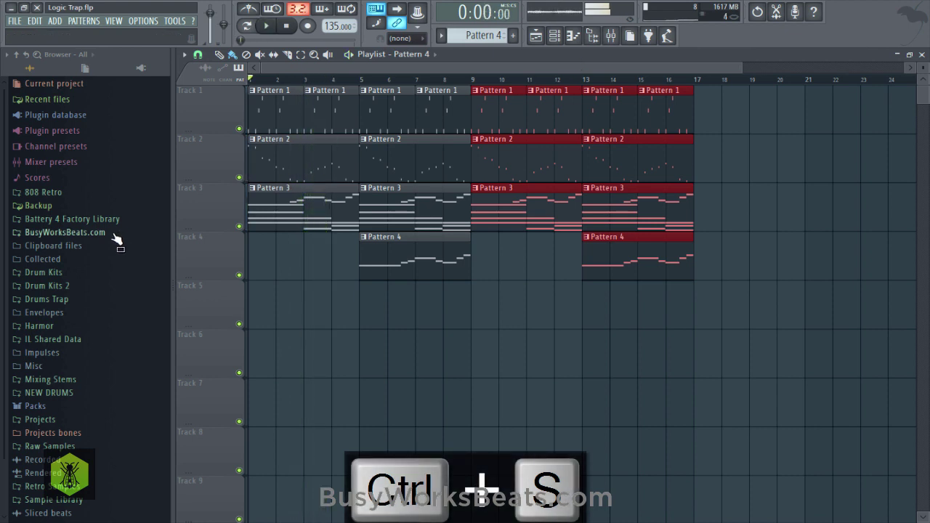
Audition 808 Alkaline, 808 Autopsy and 808 Atom from the 808 Science Drums folder against the beat
click(115, 240)
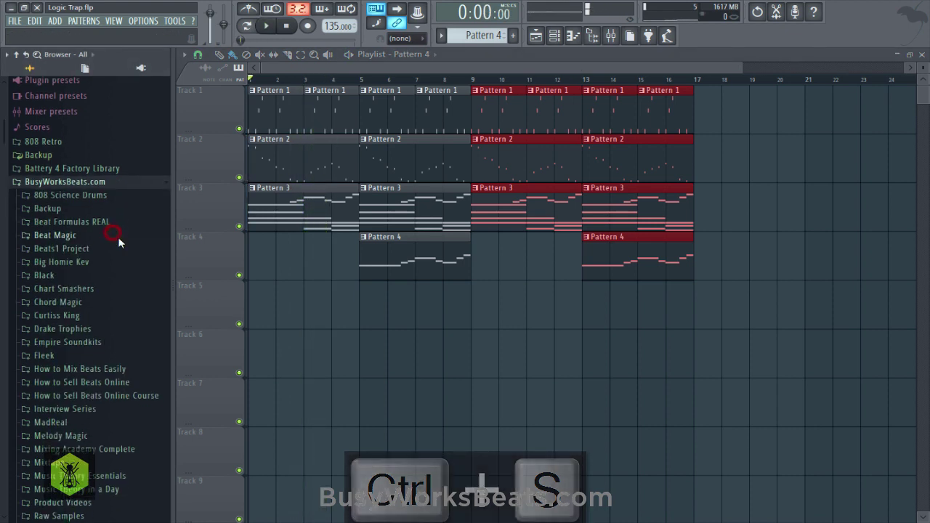
click(92, 203)
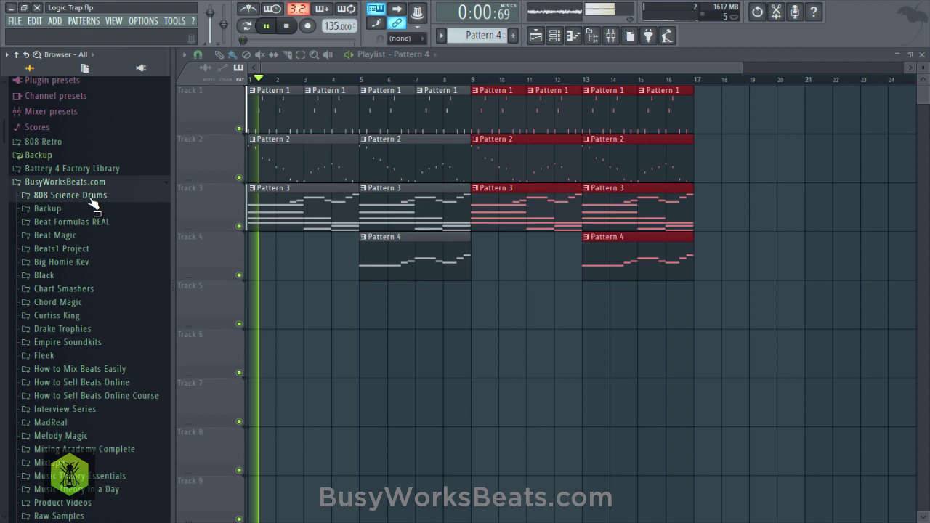
click(92, 203)
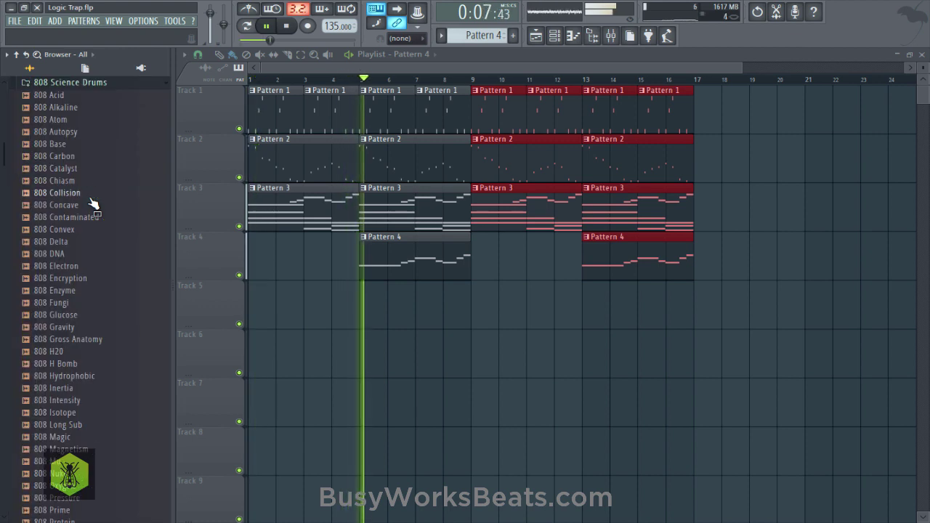
click(62, 108)
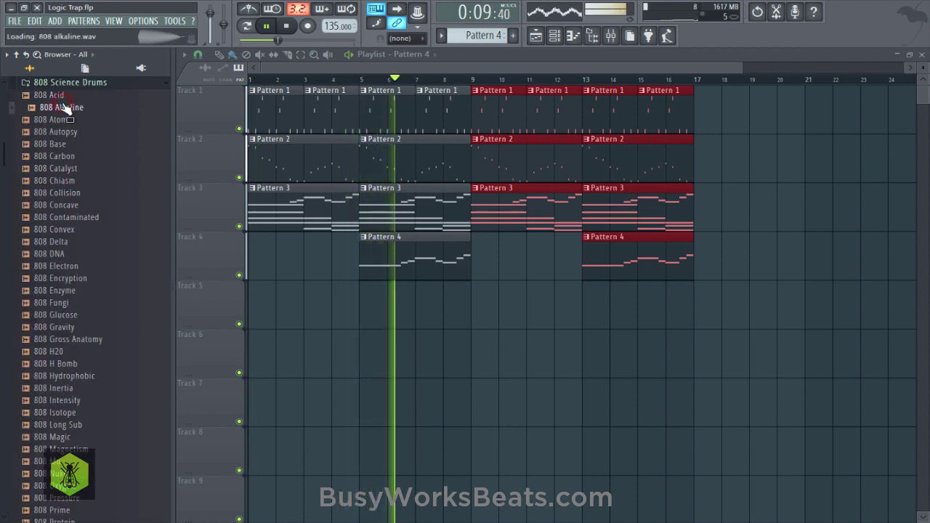
click(75, 132)
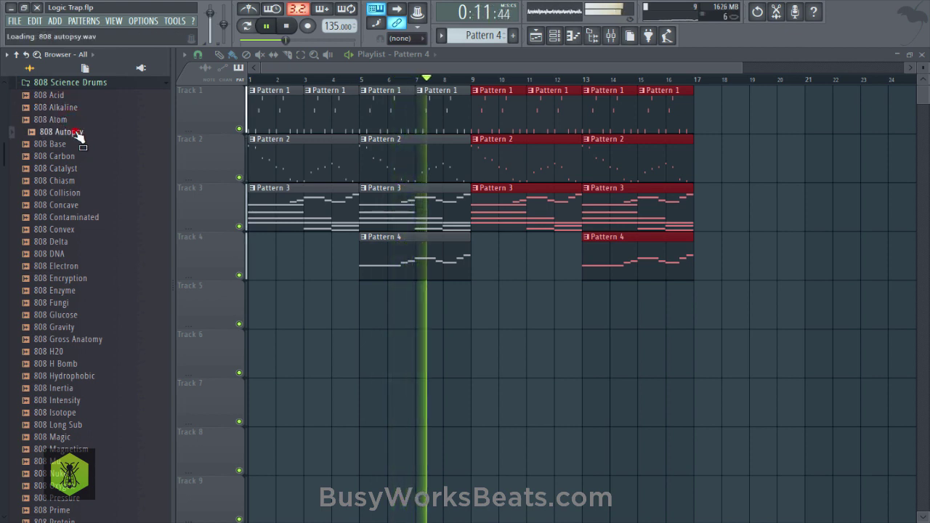
click(71, 120)
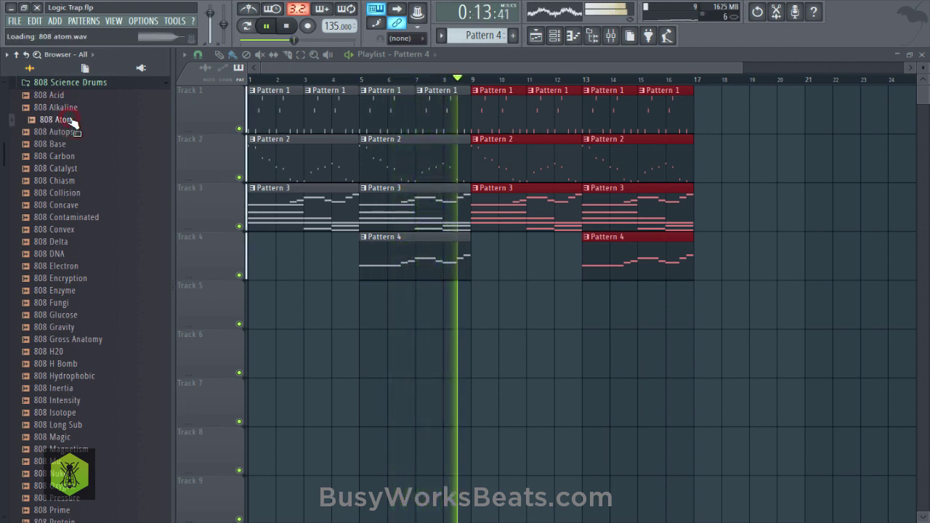
Stop playback, load 808 Atom into a new channel and normalize the sample
key(space)
right_click(71, 120)
click(102, 132)
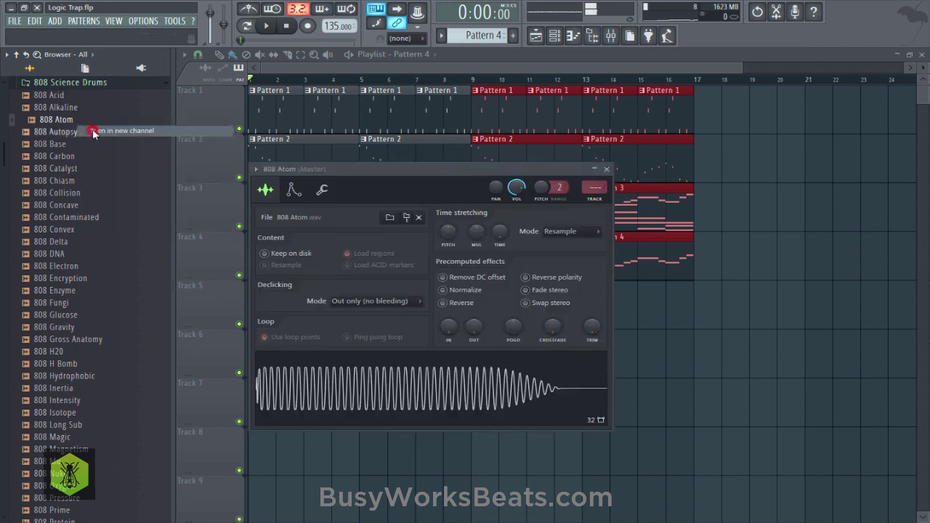
click(444, 290)
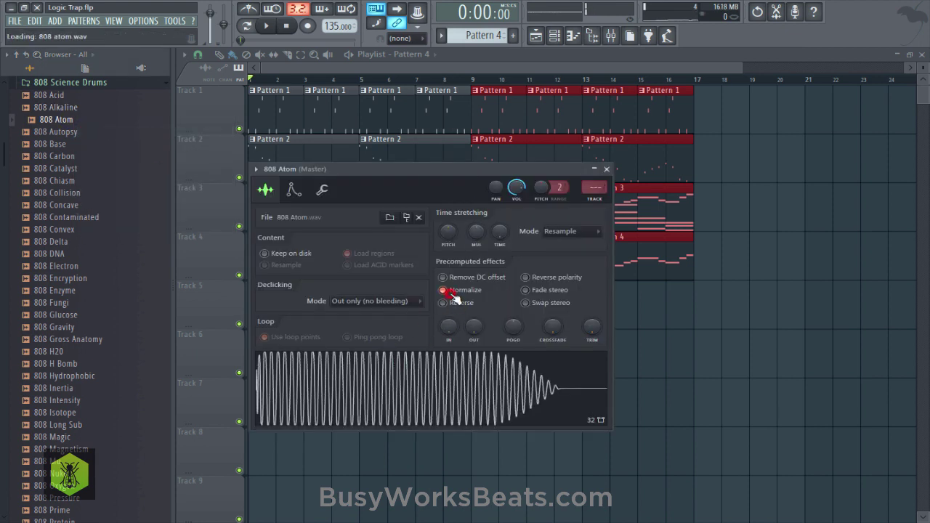
Detect the pitch regions of the 808 Atom sample in Edison and close the editor
right_click(449, 378)
click(469, 411)
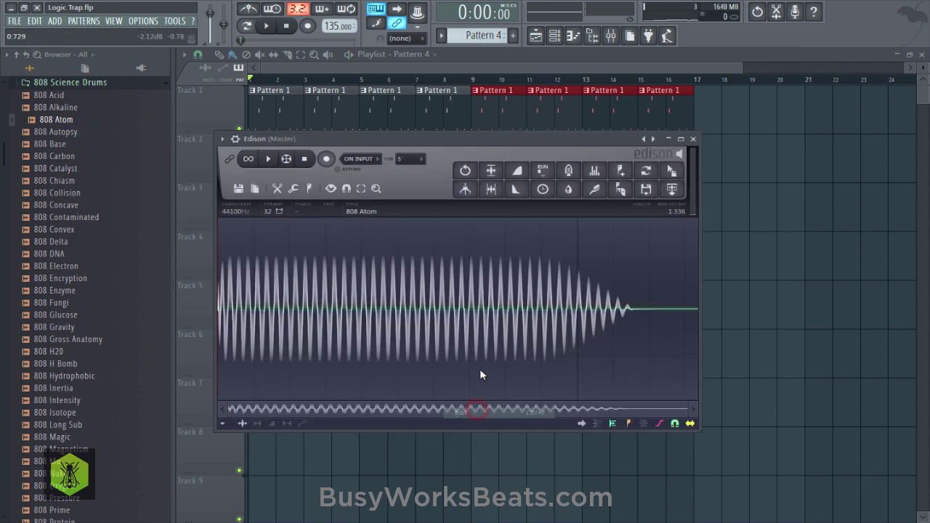
click(312, 190)
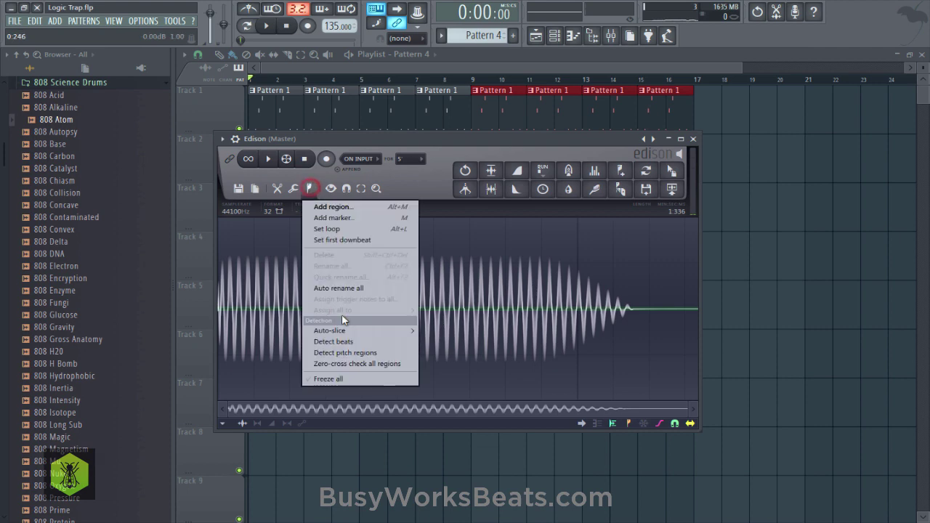
click(355, 354)
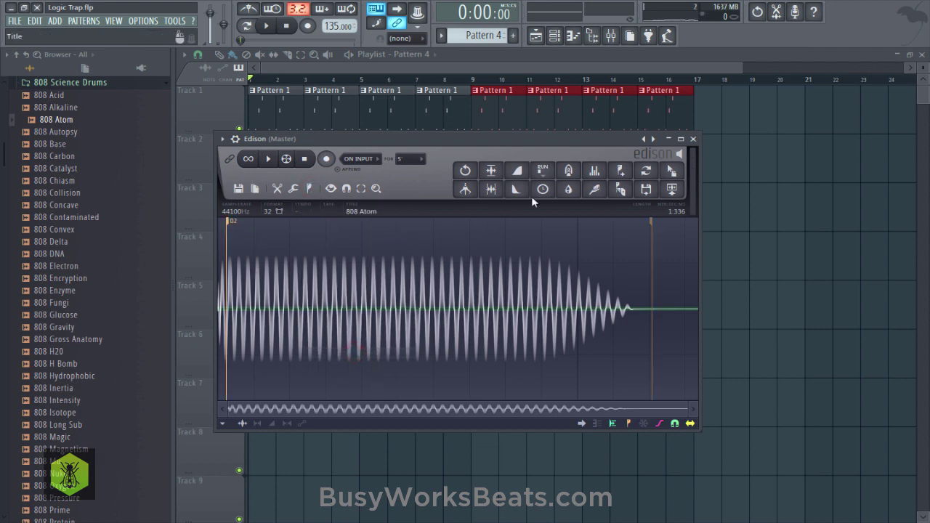
click(695, 139)
Set the 808 Atom channel's root note to D5, save the project and close the channel settings
click(291, 191)
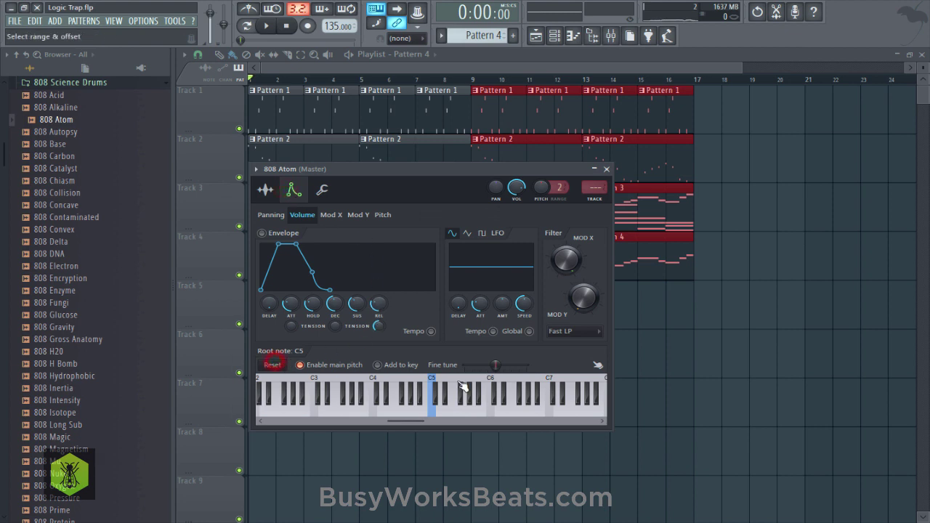
key(ctrl+s)
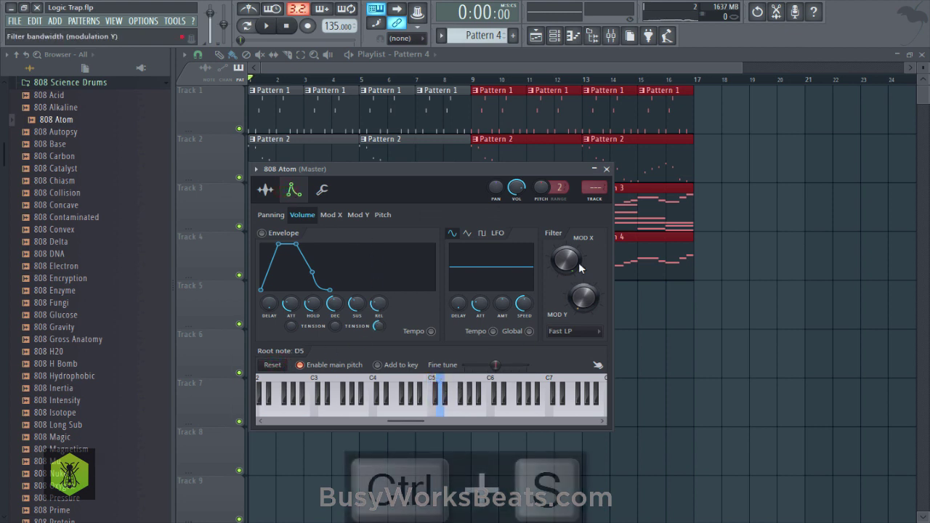
click(607, 169)
Switch to the empty Pattern 5, return to the playlist and deselect the duplicated clips
click(557, 36)
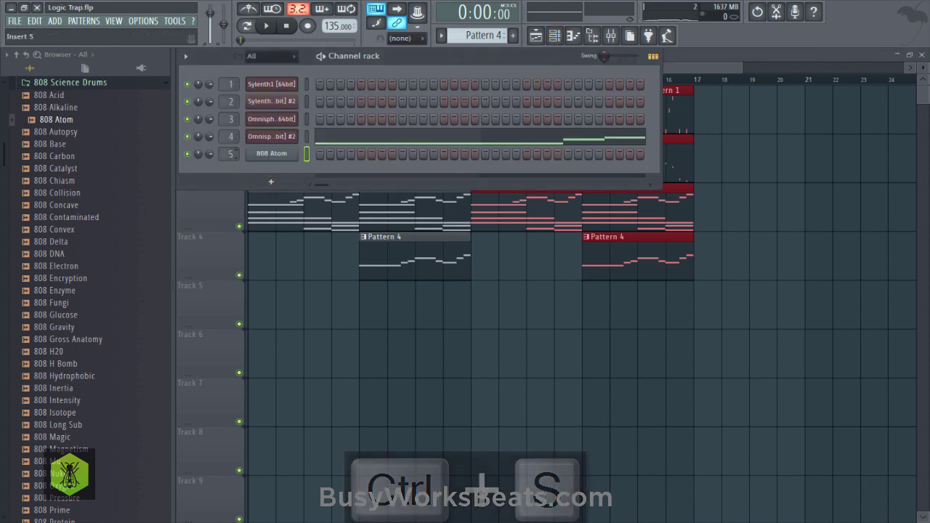
click(470, 34)
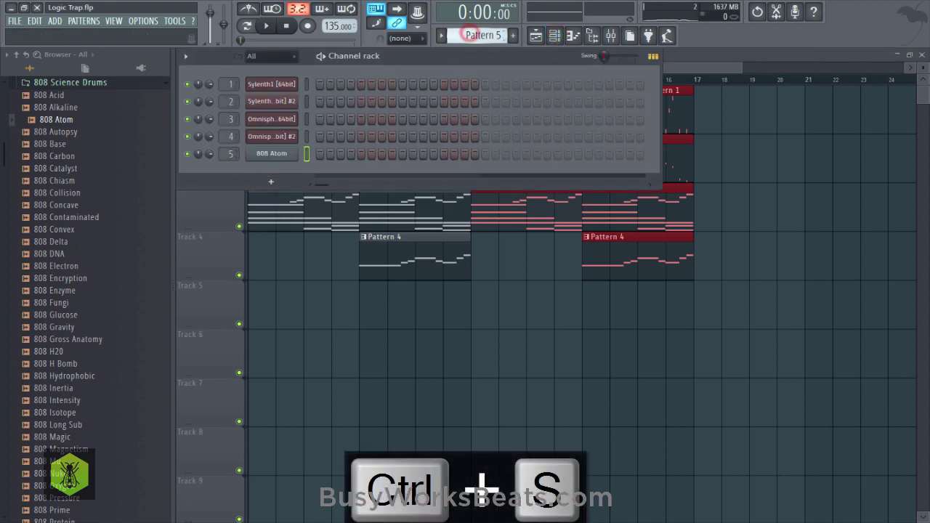
click(396, 343)
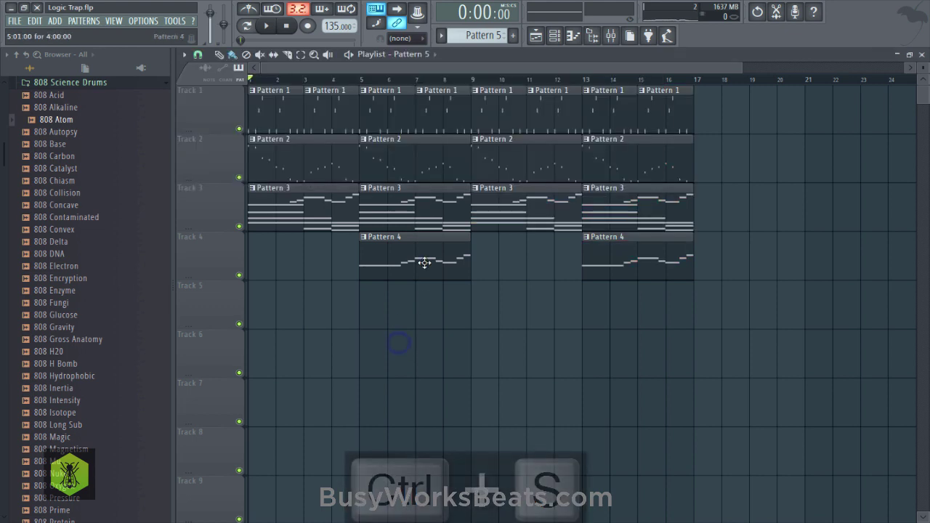
Start playback and open the Kicks folder of the Fire Drum Kit in Ultimate Producer Bundle 2
click(52, 87)
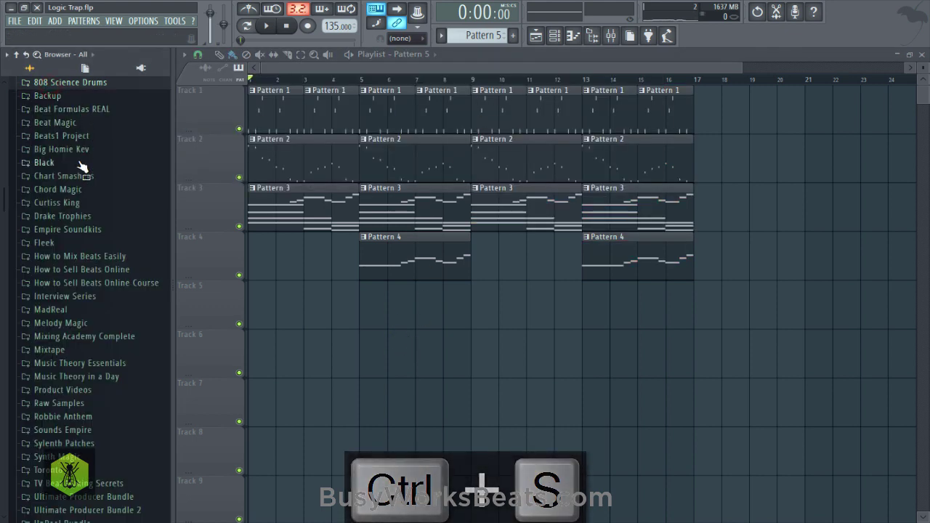
scroll(92, 349, down, 3)
key(space)
scroll(97, 436, down, 3)
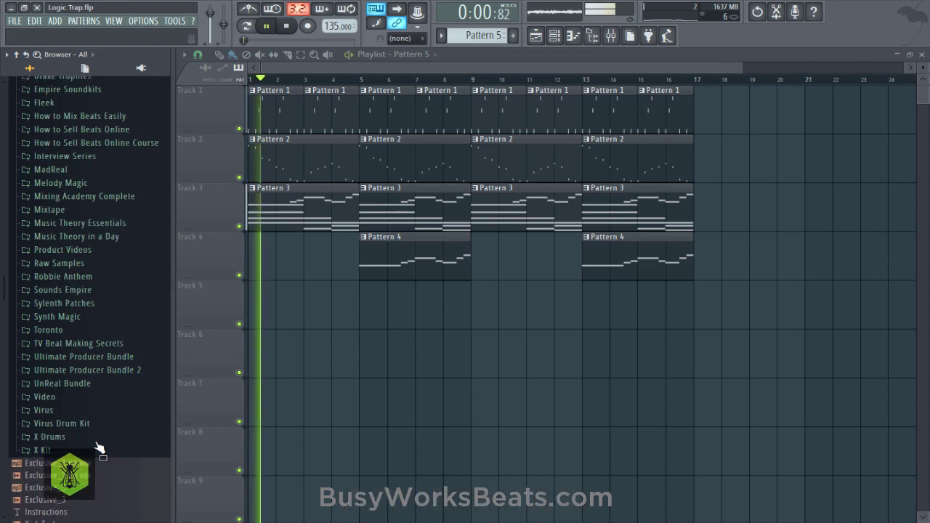
key(space)
click(91, 364)
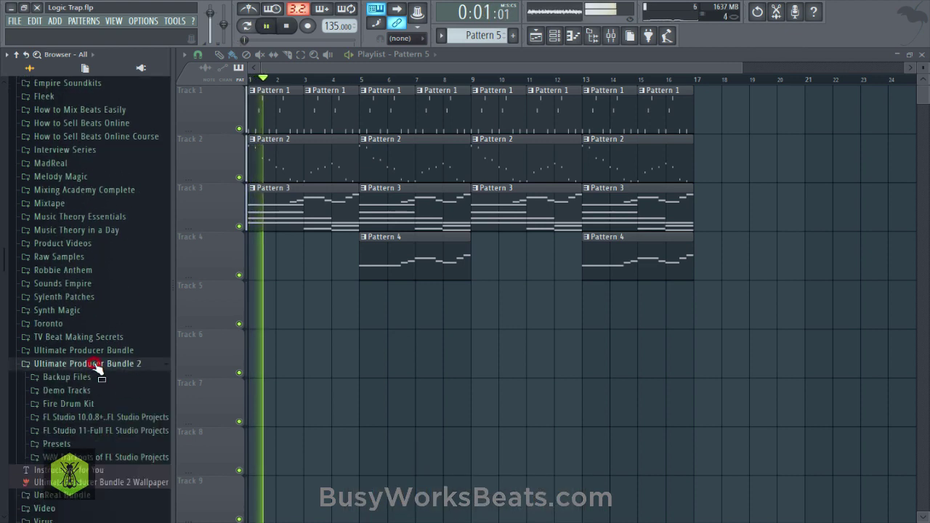
click(83, 403)
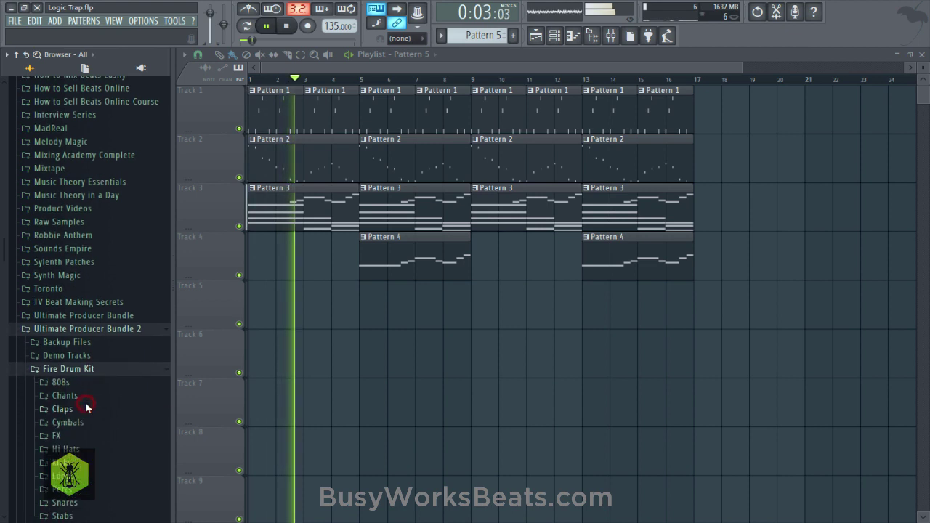
click(100, 467)
scroll(99, 469, down, 4)
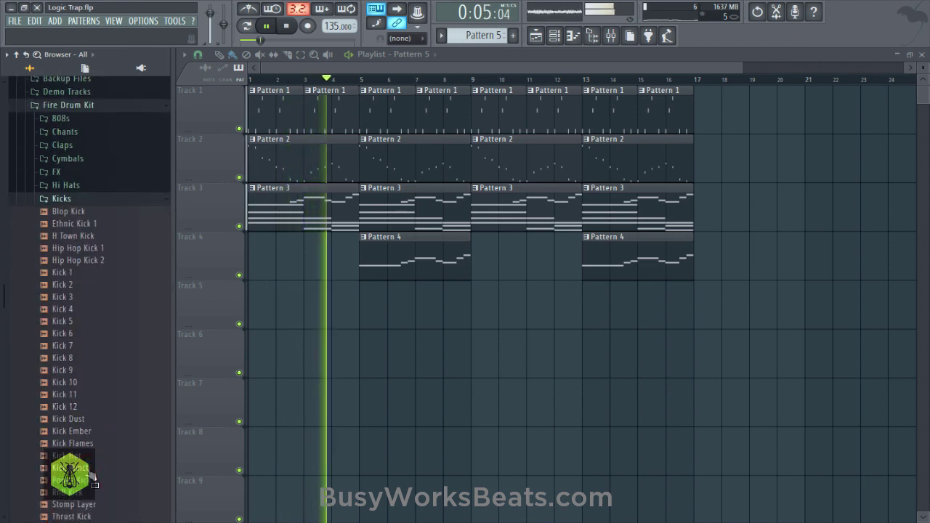
Audition kick samples over the beat, load Kick Hot into a new channel and close its settings
click(93, 470)
click(90, 458)
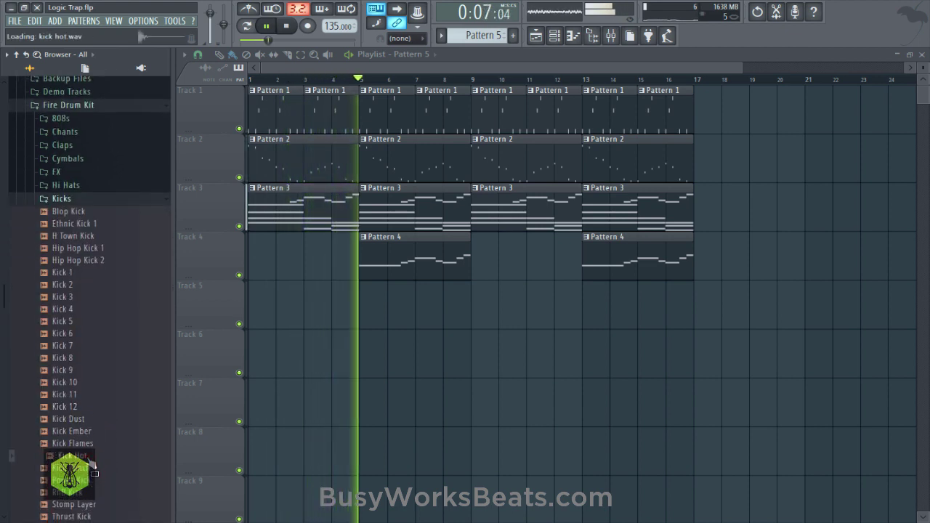
right_click(93, 469)
click(135, 415)
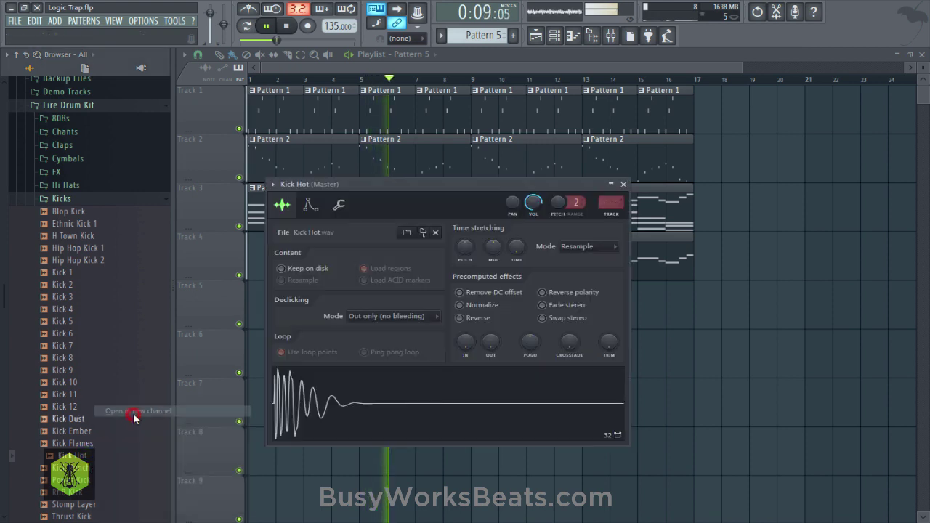
click(623, 184)
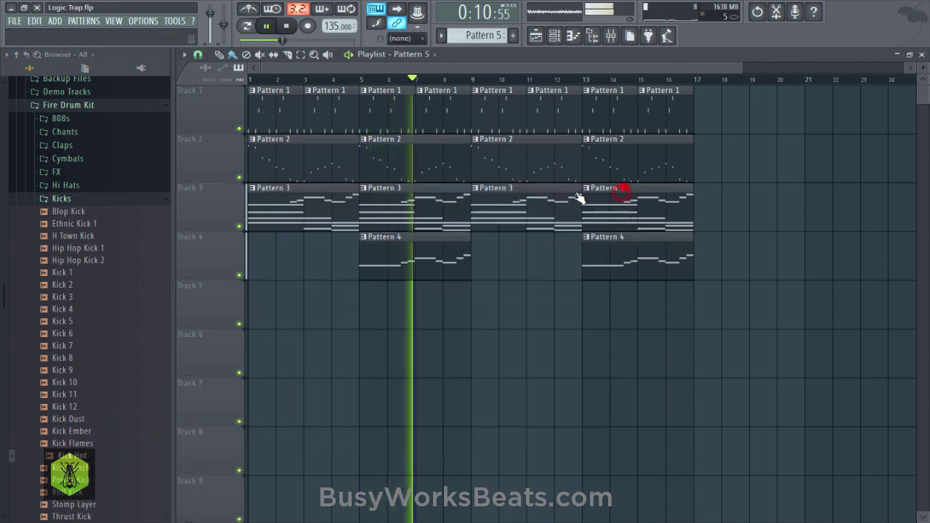
Open the Fire Drum Kit's Snares folder, audition snares over the beat and load Snare Flames into a new channel
click(81, 199)
click(88, 242)
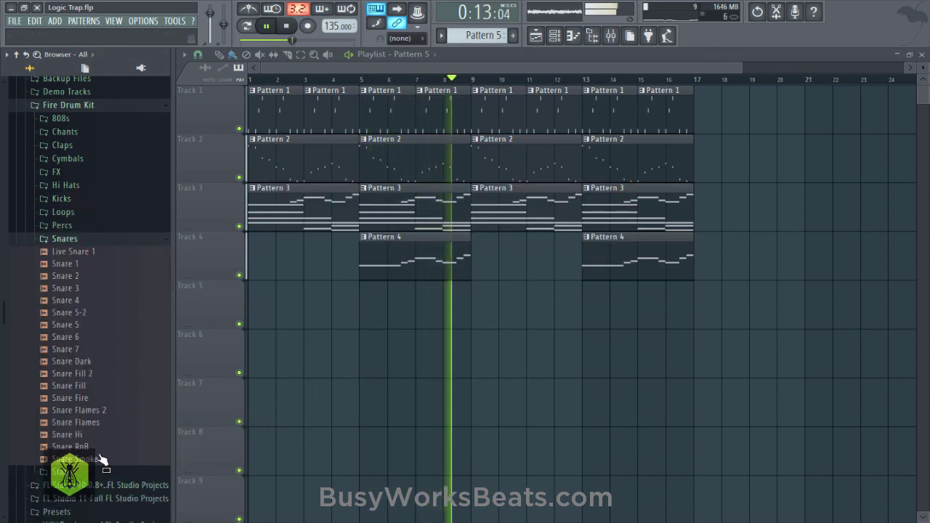
click(97, 446)
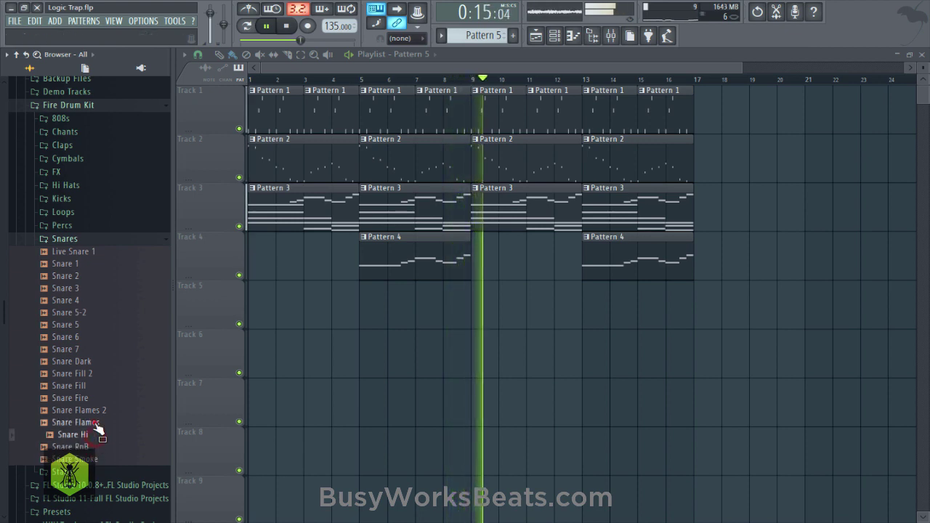
click(98, 424)
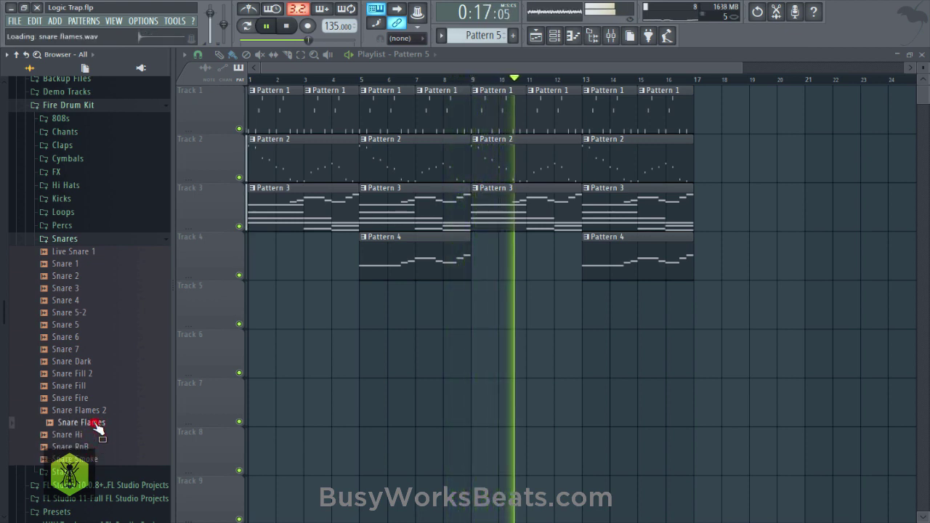
key(space)
right_click(97, 423)
click(120, 411)
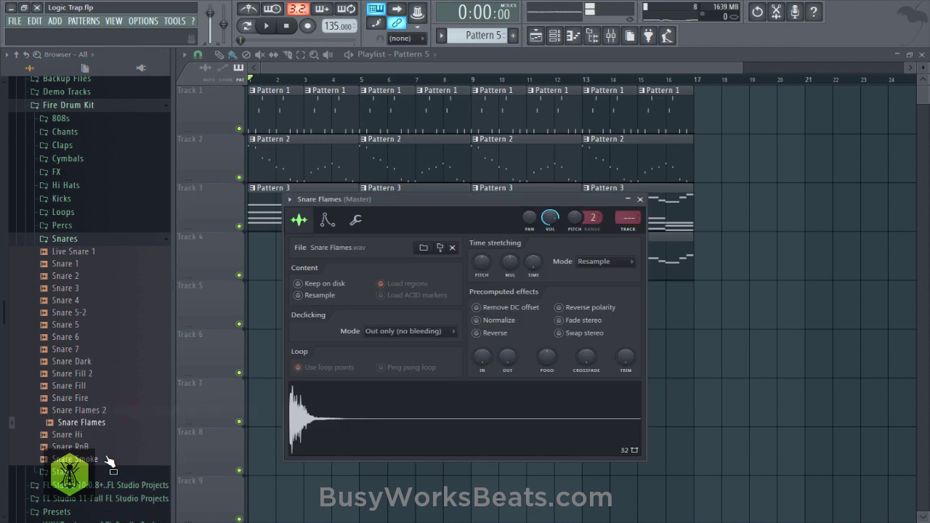
Load and normalize Snare Smoke in a new channel, route Kick Hot, Snare Flames and Snare Smoke to mixer tracks 6, 7 and 8, and save
right_click(107, 459)
click(156, 411)
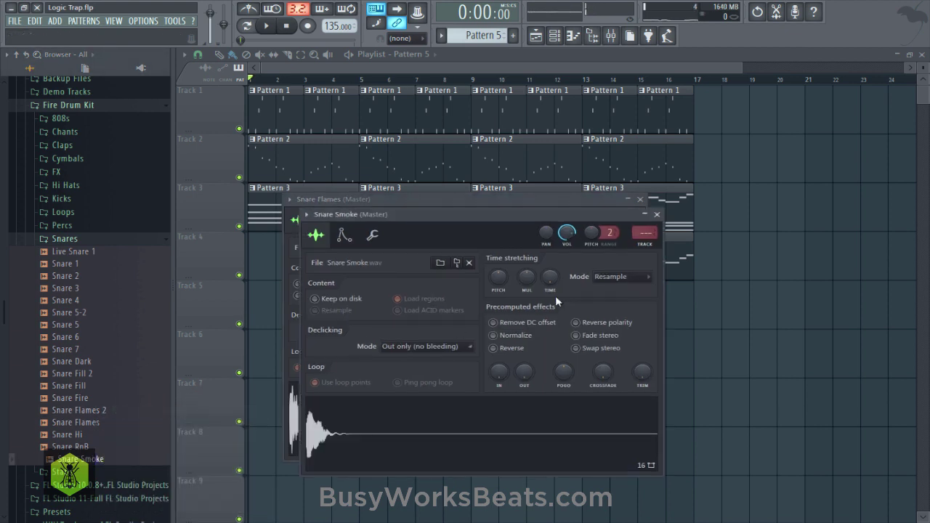
click(553, 37)
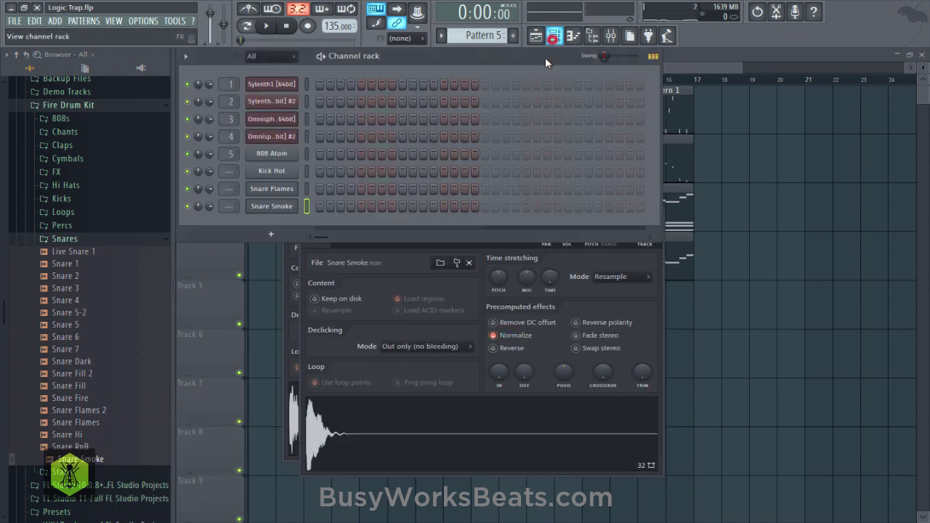
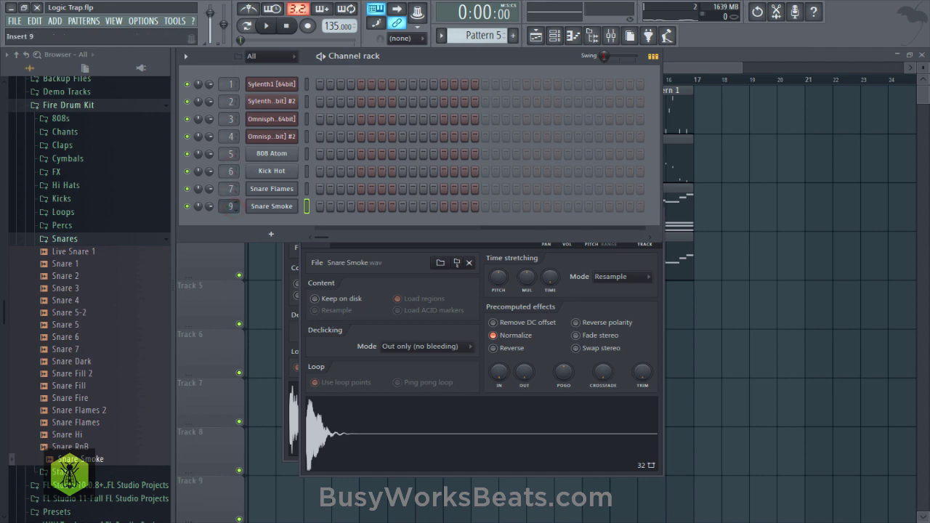
key(ctrl+s)
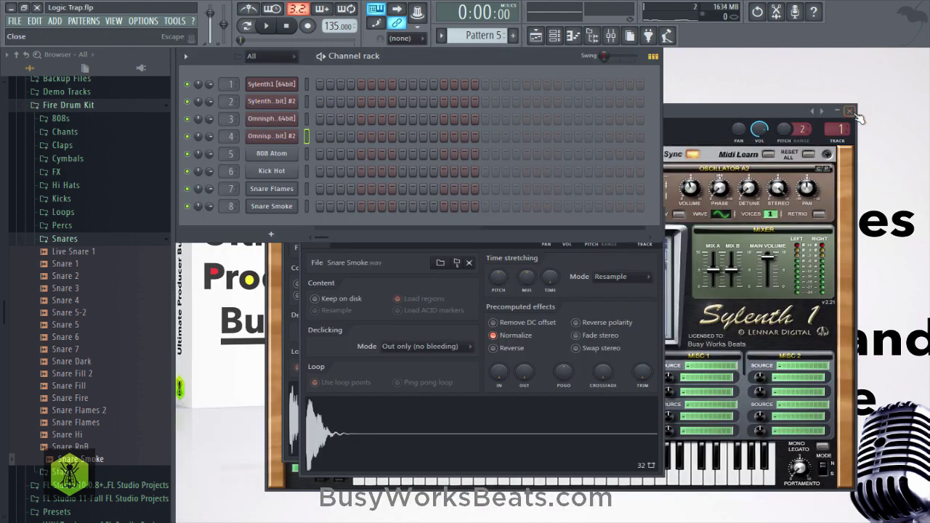
Close the Sylenth1, Snare Smoke and Snare Flames windows along with the channel rack, and save the project
click(852, 112)
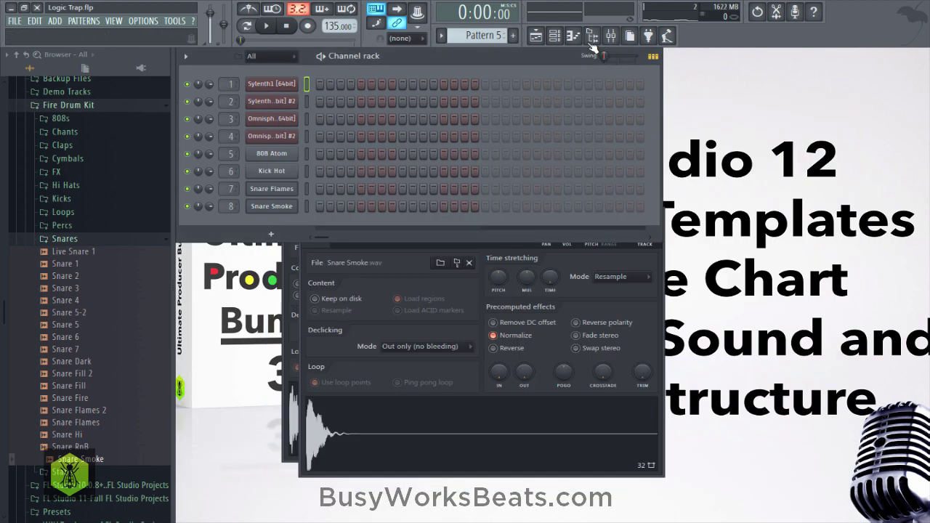
click(555, 41)
click(654, 212)
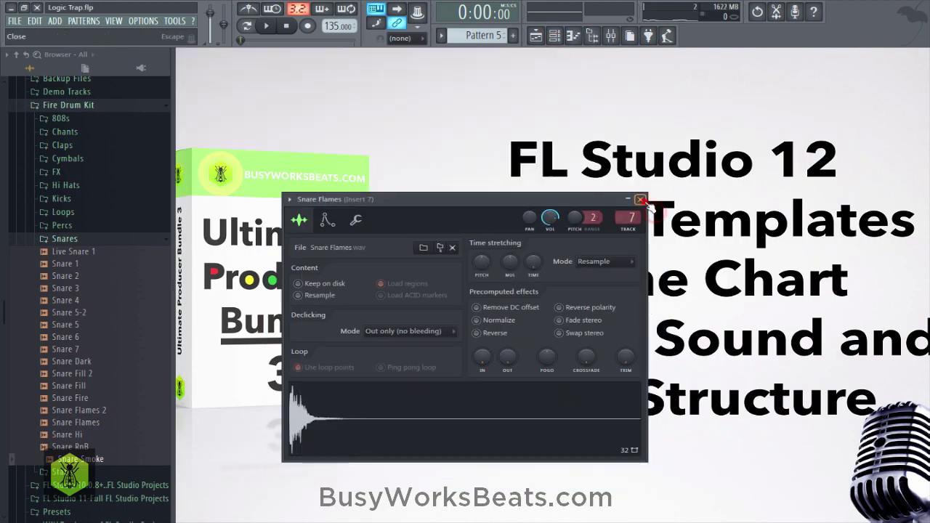
click(641, 199)
key(ctrl+s)
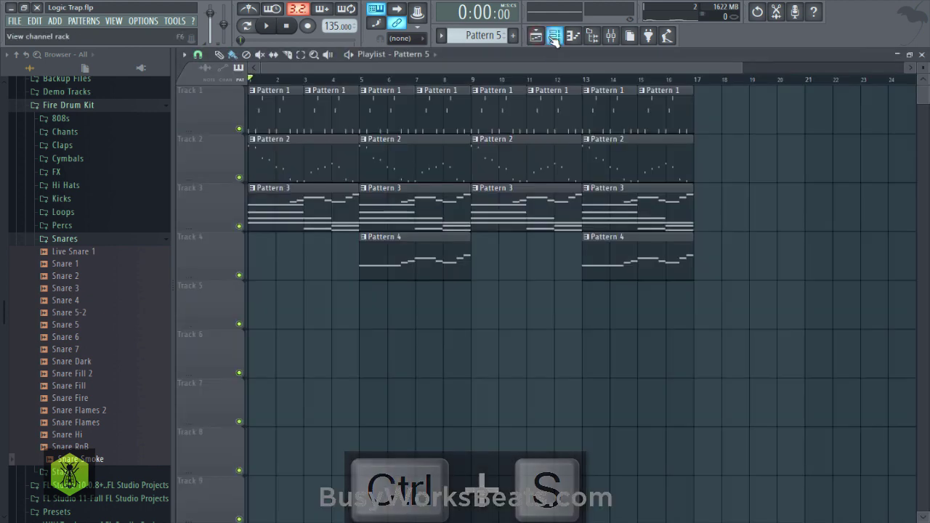
Put a Kick Hot hit on step 1 of Pattern 5, place the pattern at bar 1 of Track 5 and save
click(553, 36)
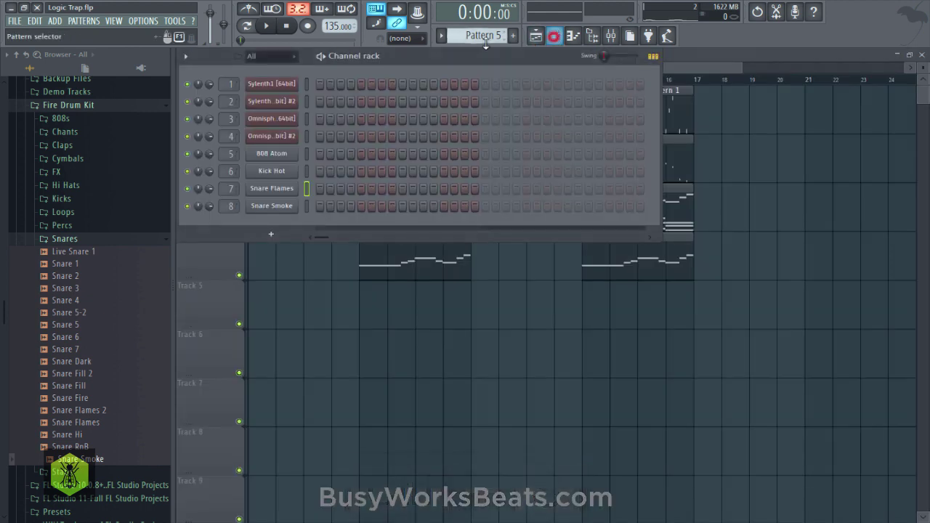
click(318, 171)
right_click(331, 320)
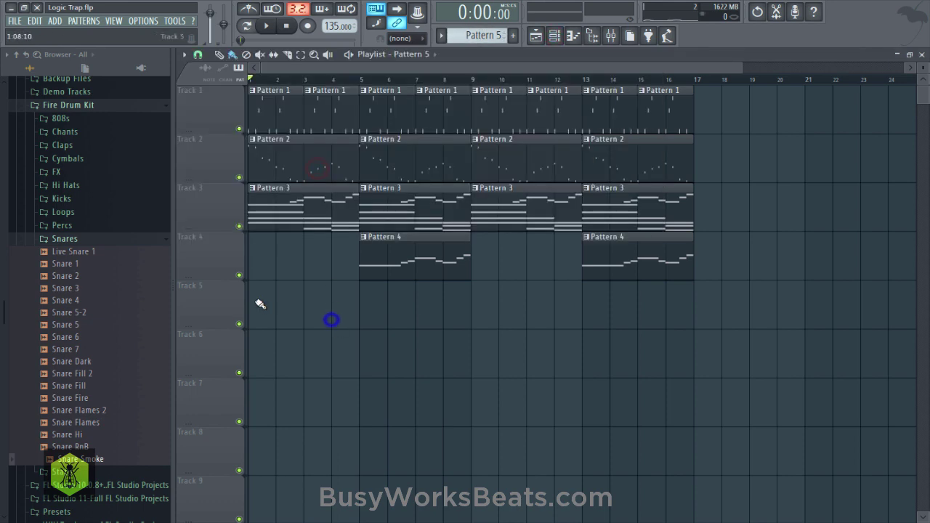
key(ctrl+s)
key(space)
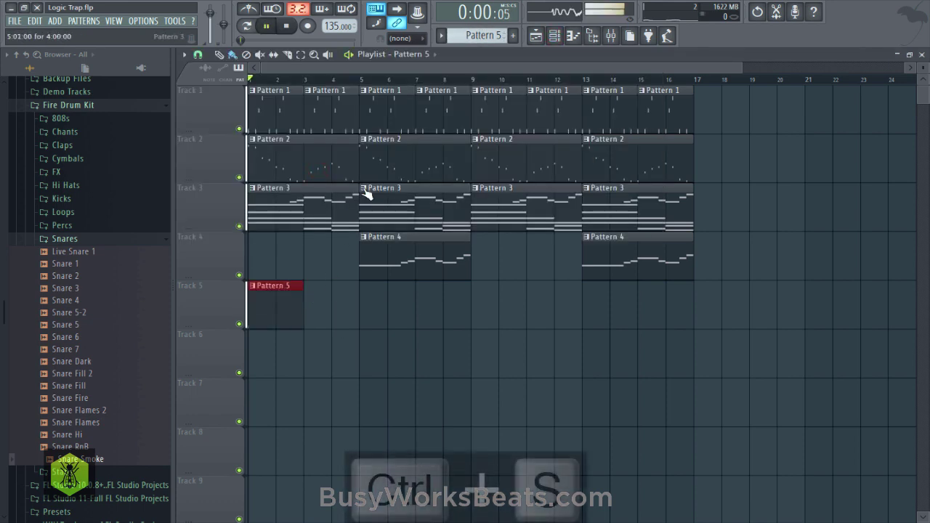
Add Kick Hot hits on steps 7 and 13 of Pattern 5 while checking playback, and save the project
click(553, 37)
key(space)
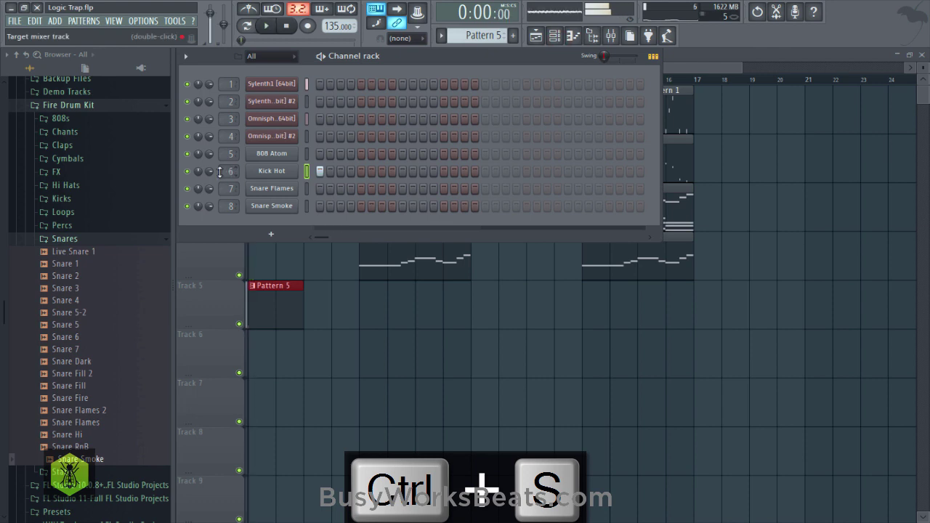
click(381, 171)
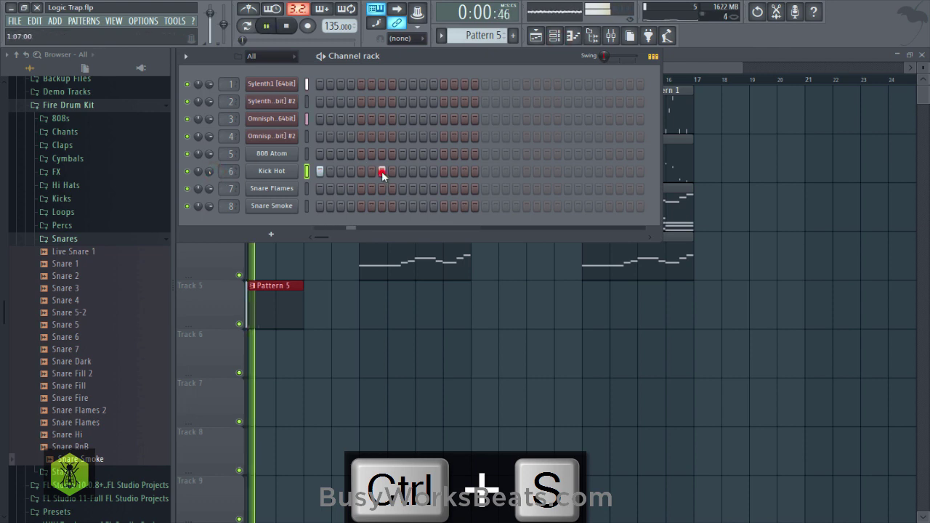
click(444, 171)
key(space)
key(ctrl+s)
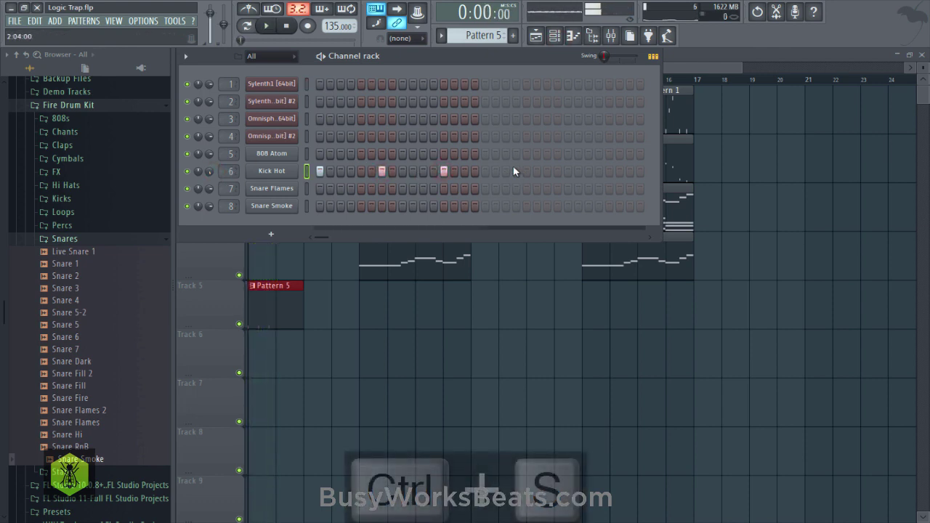
Add Kick Hot hits on steps 19, 21 and 27 during playback and save the project
key(space)
click(507, 171)
click(527, 171)
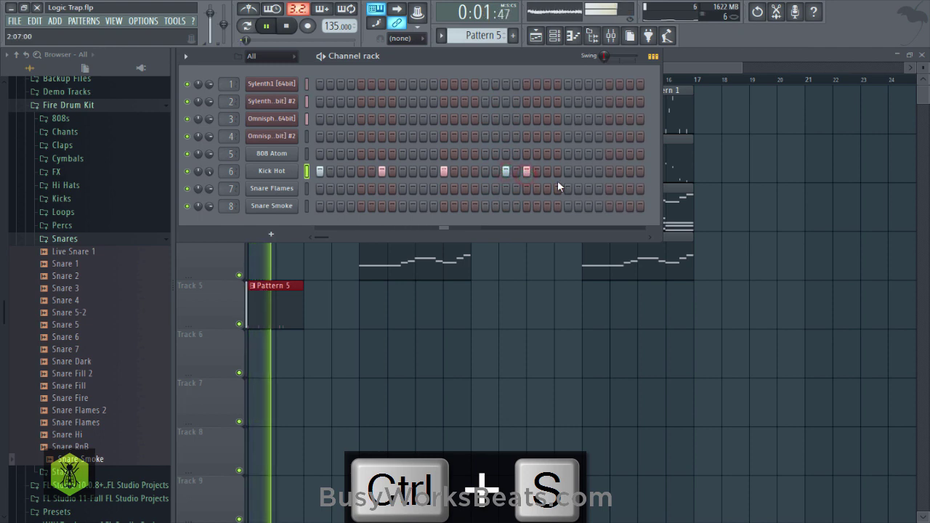
click(589, 171)
key(space)
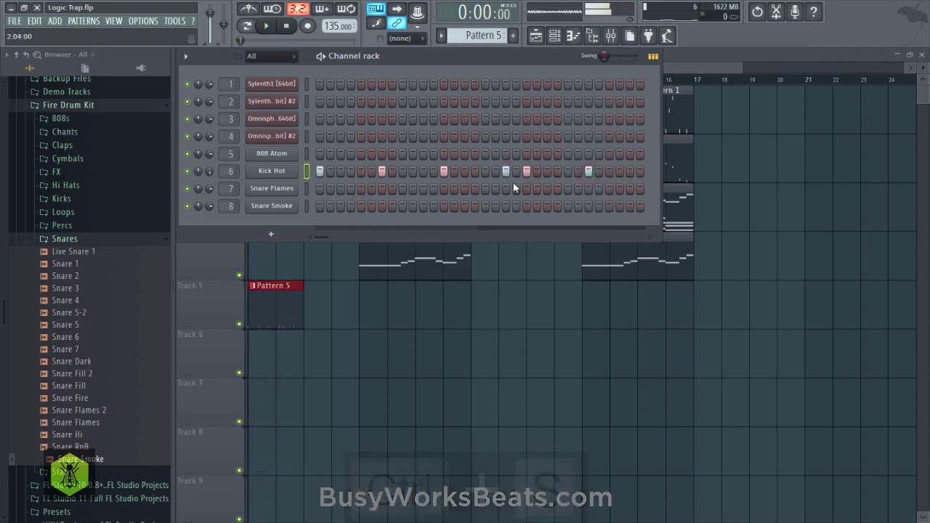
key(ctrl+s)
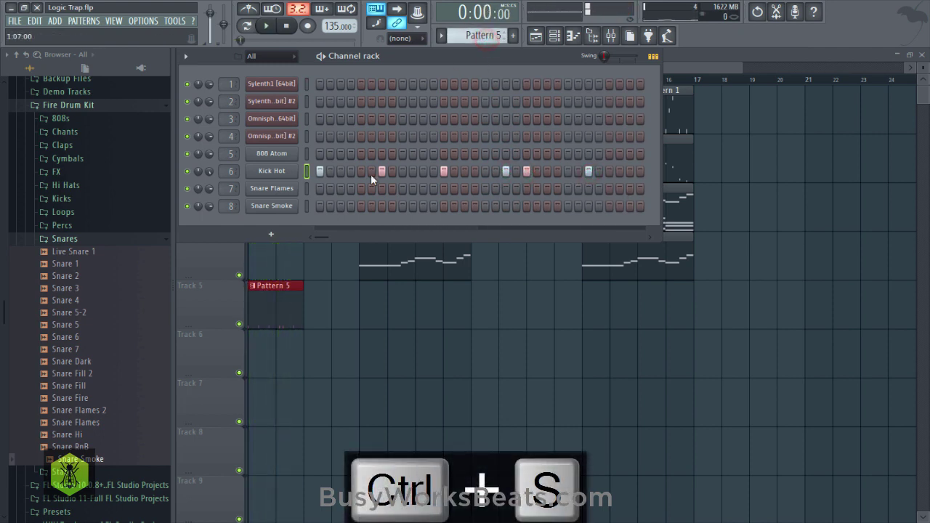
Layer Snare Flames and Snare Smoke hits on steps 9 and 25 of Pattern 5 during playback
click(402, 189)
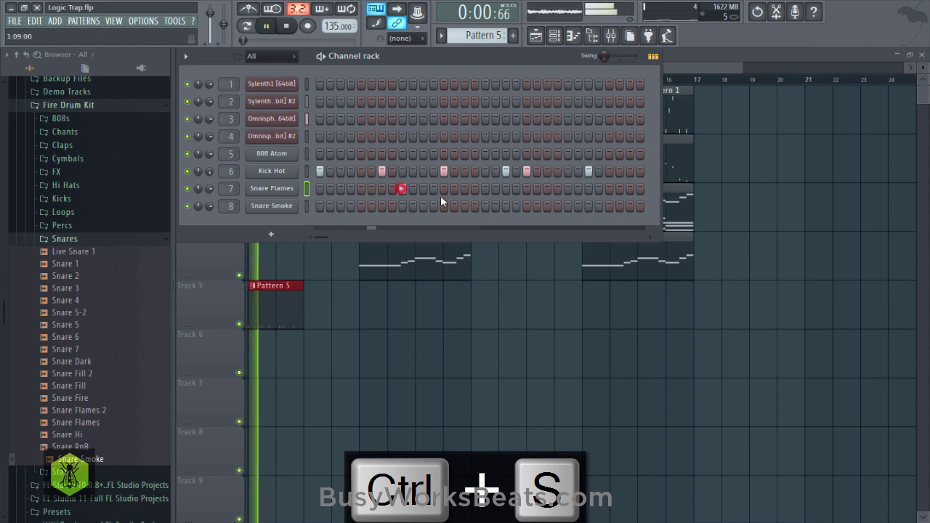
click(565, 190)
click(568, 206)
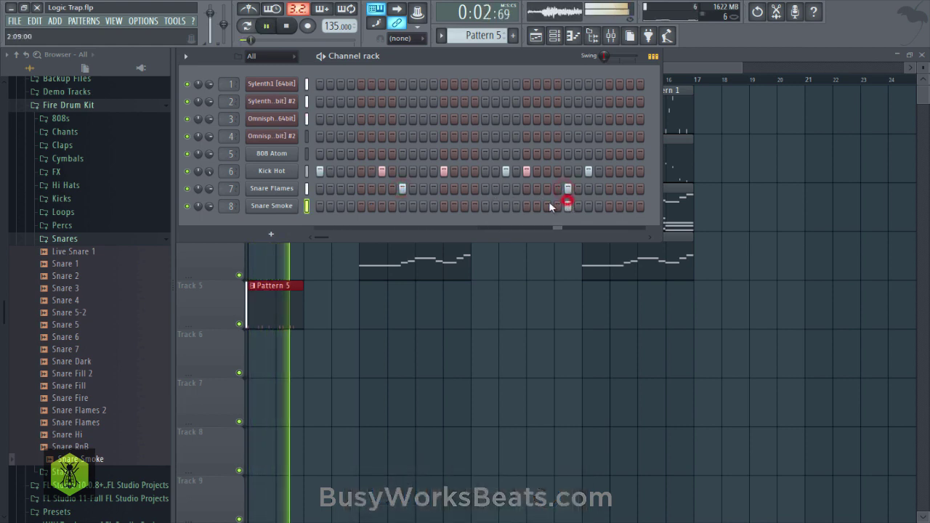
click(402, 205)
key(space)
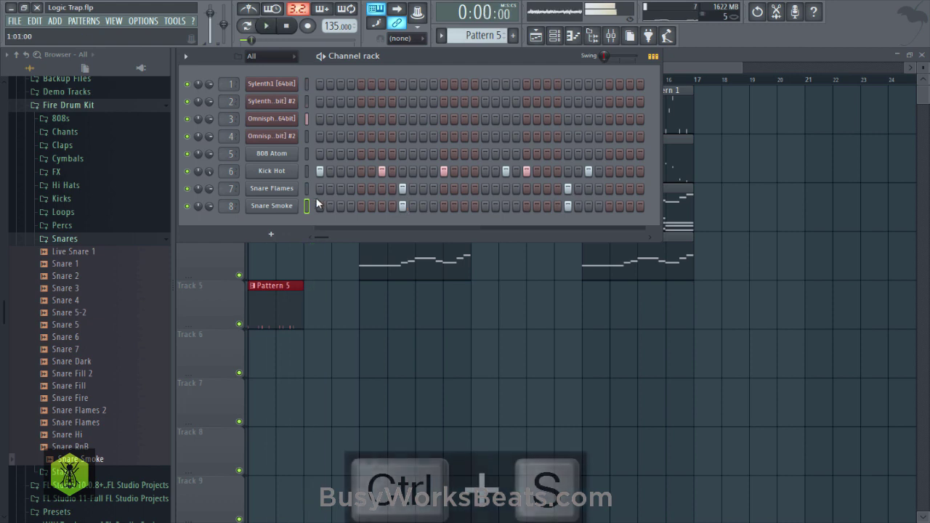
Set the Snare Flames channel's time shift to 0:01 in its miscellaneous settings during playback and close the settings
click(272, 188)
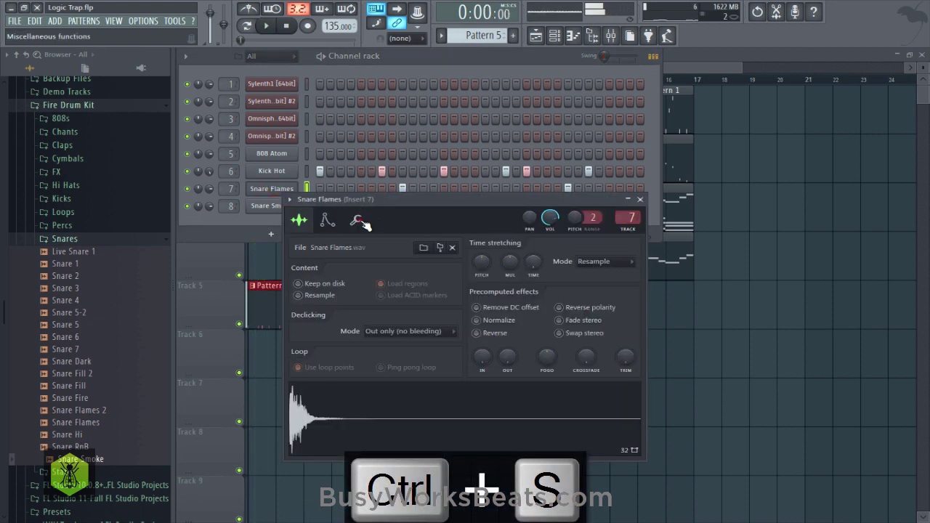
click(359, 221)
key(space)
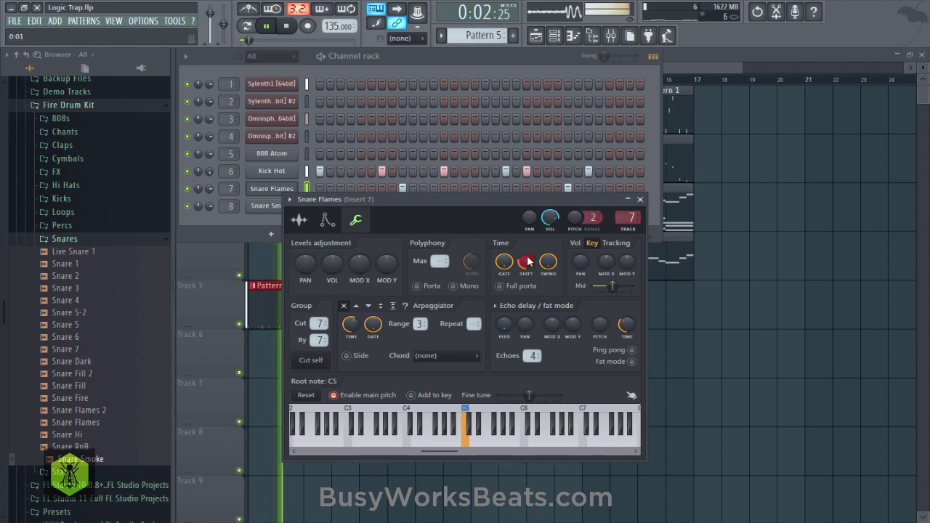
click(640, 200)
Fill Track 5 with Pattern 5 clips from bar 3 through bar 16 and save the project
right_click(618, 341)
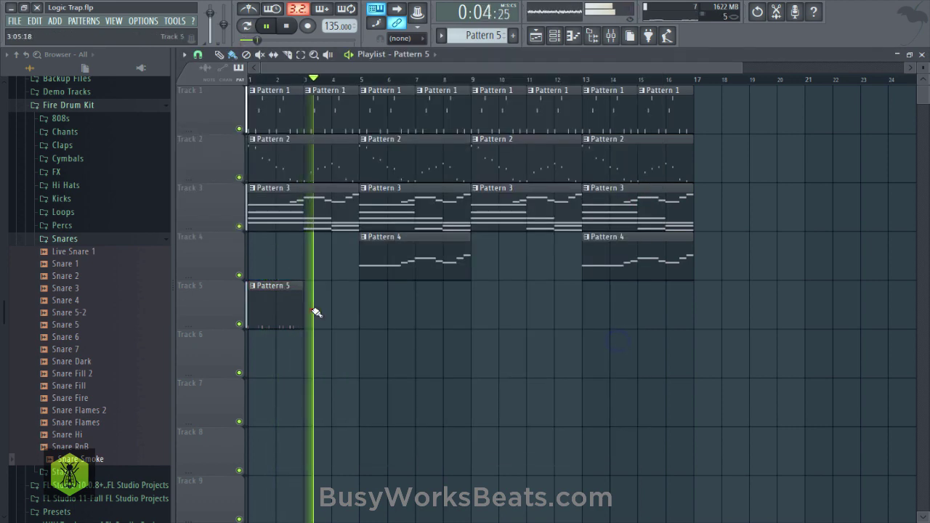
drag(316, 311, 648, 286)
key(ctrl+s)
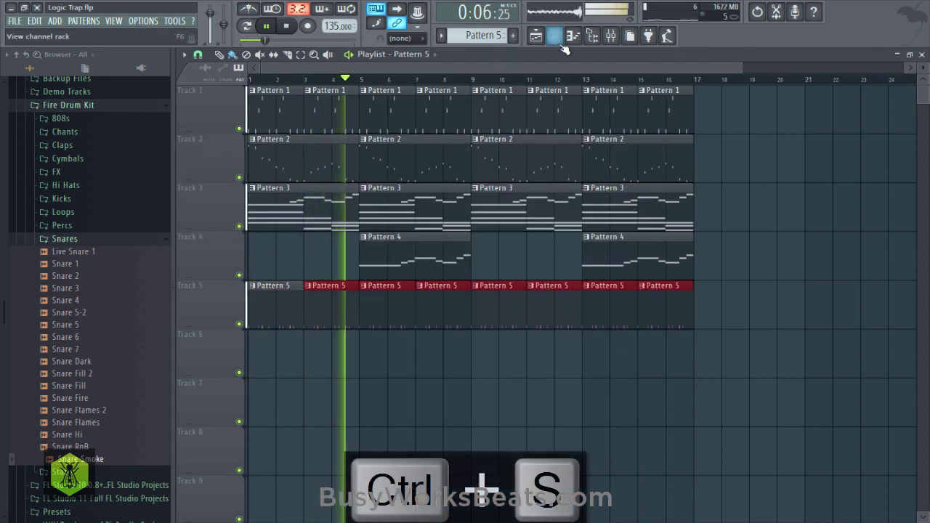
Open the mixer and channel rack, stop playback, and switch to the empty Pattern 6, saving the project
click(614, 42)
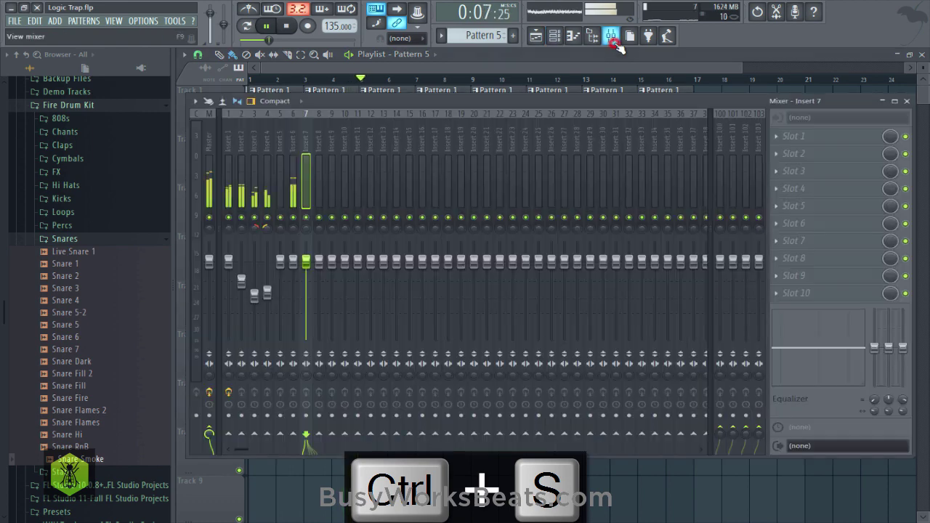
click(554, 38)
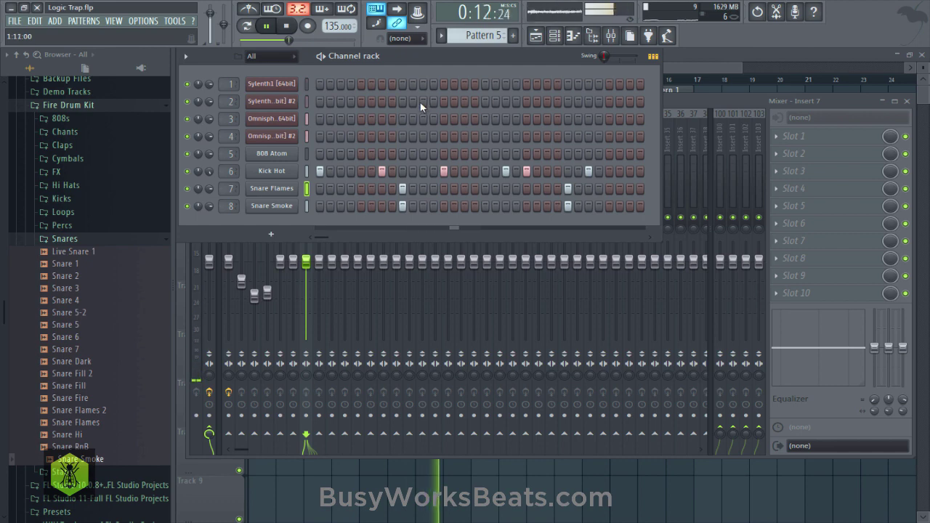
key(ctrl+s)
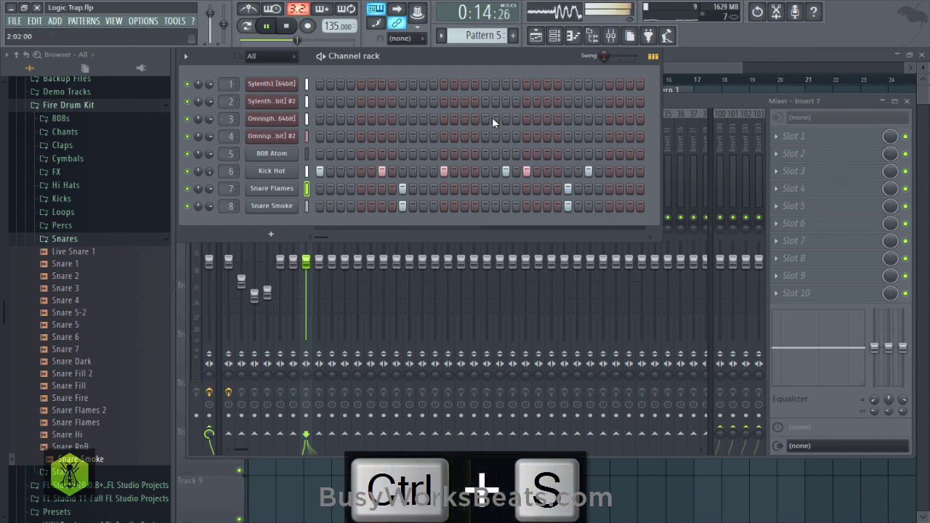
key(space)
click(512, 35)
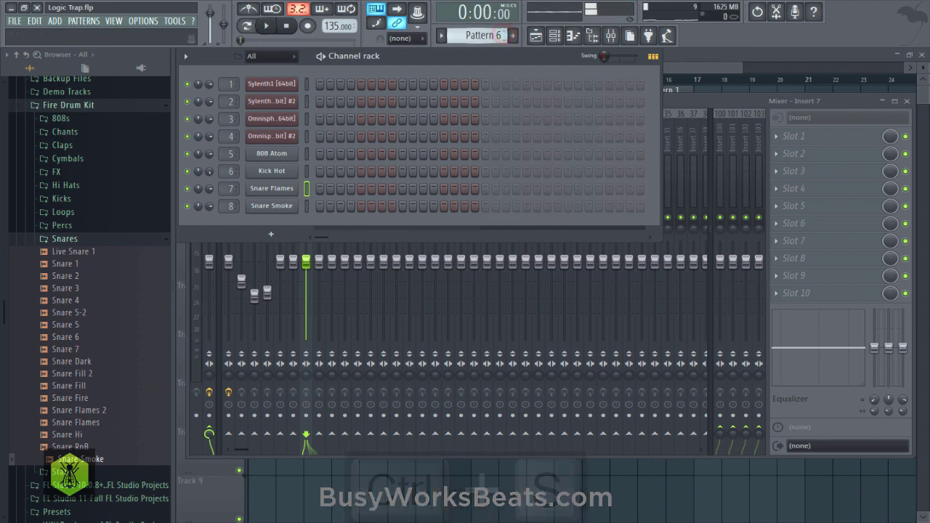
key(ctrl+s)
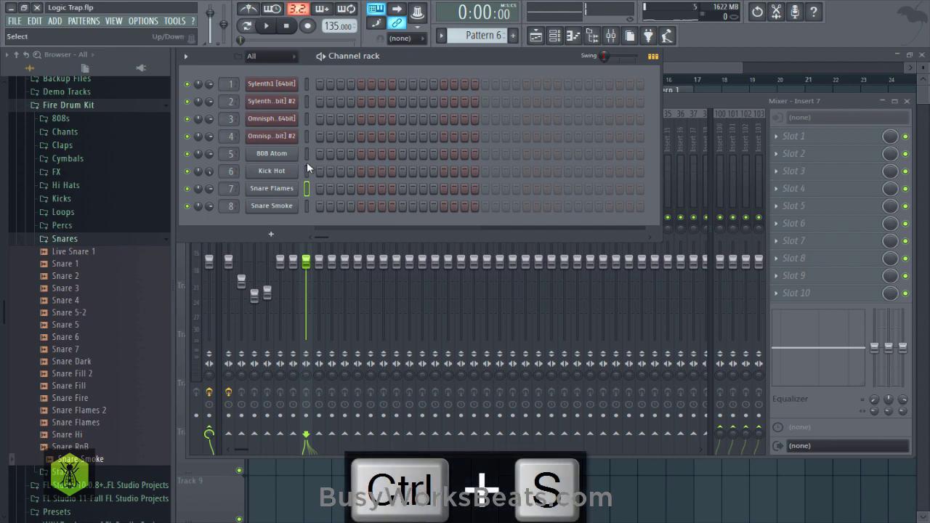
Copy the Kick Hot step sequence from Pattern 5 and paste it onto the 808 Atom channel in Pattern 6
scroll(477, 40, up, 1)
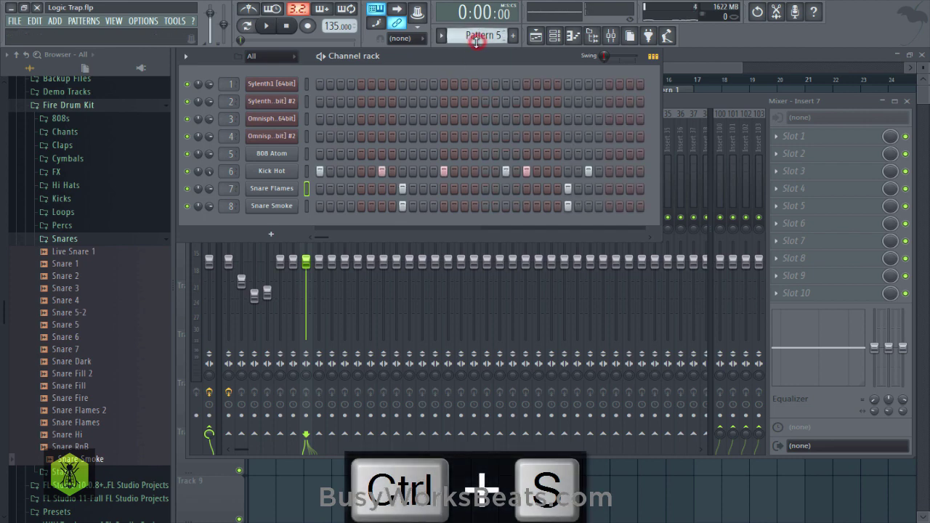
click(306, 171)
key(ctrl+c)
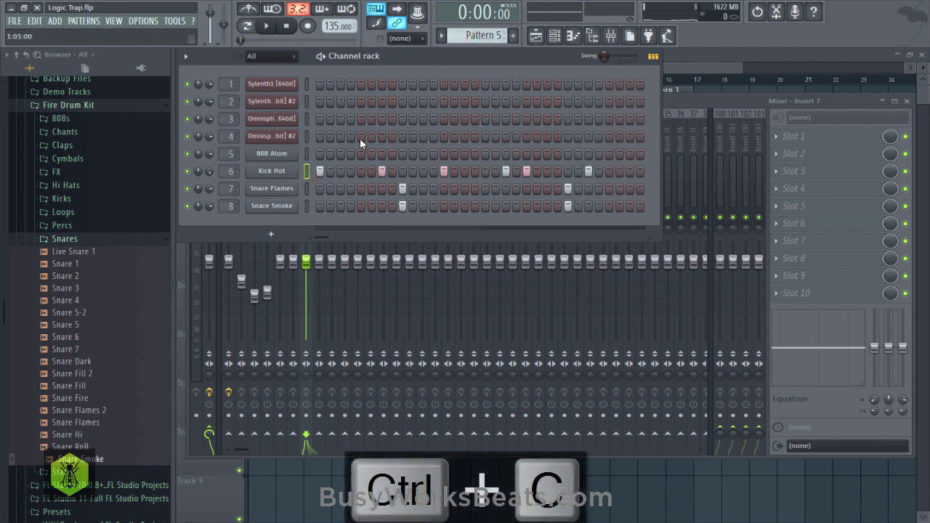
drag(500, 38, 490, 30)
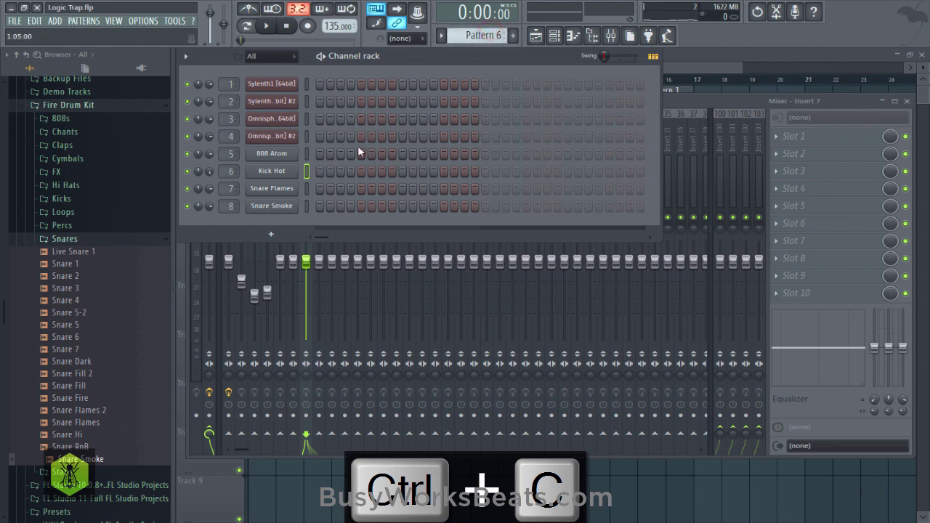
click(306, 153)
key(ctrl+v)
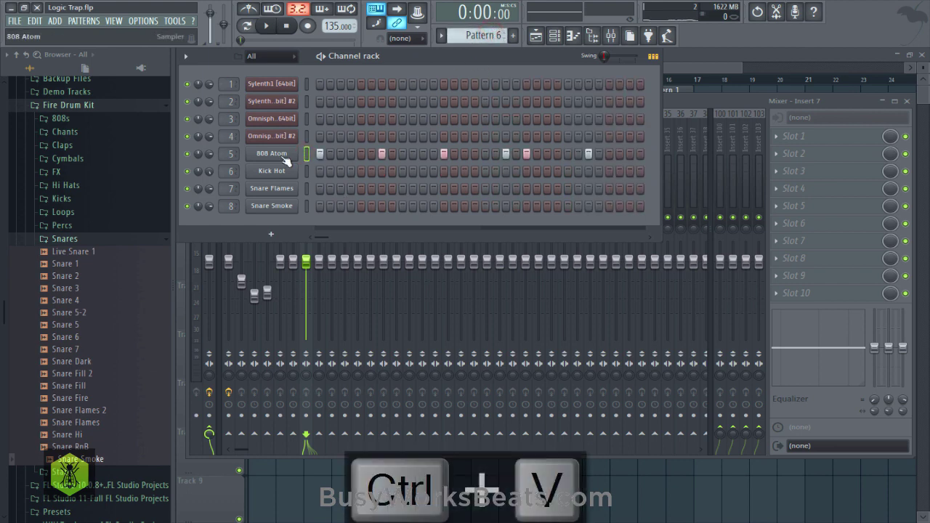
Place a Pattern 6 clip at bar 1 on Track 6 of the playlist and save the project
key(F5)
click(270, 346)
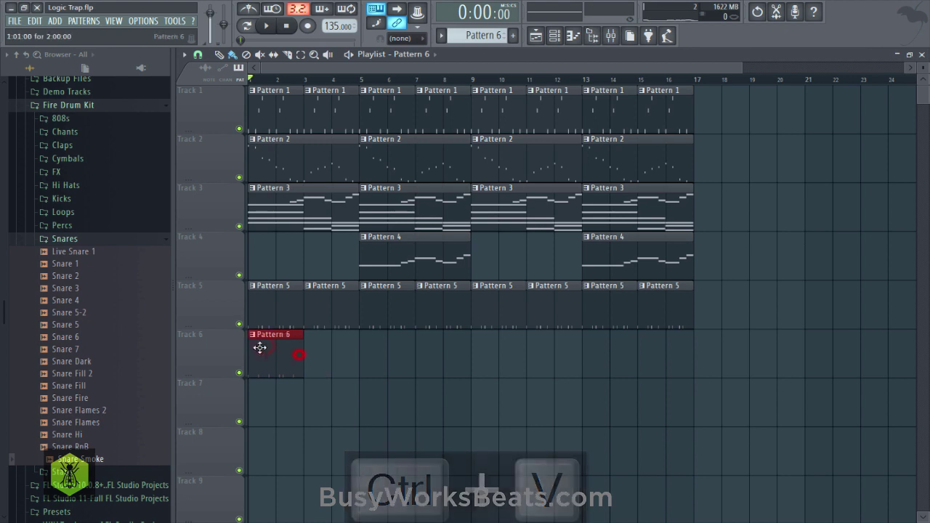
key(ctrl+s)
Open the 808 Atom notes of Pattern 6 in the piano roll and audition the C5 key
click(553, 36)
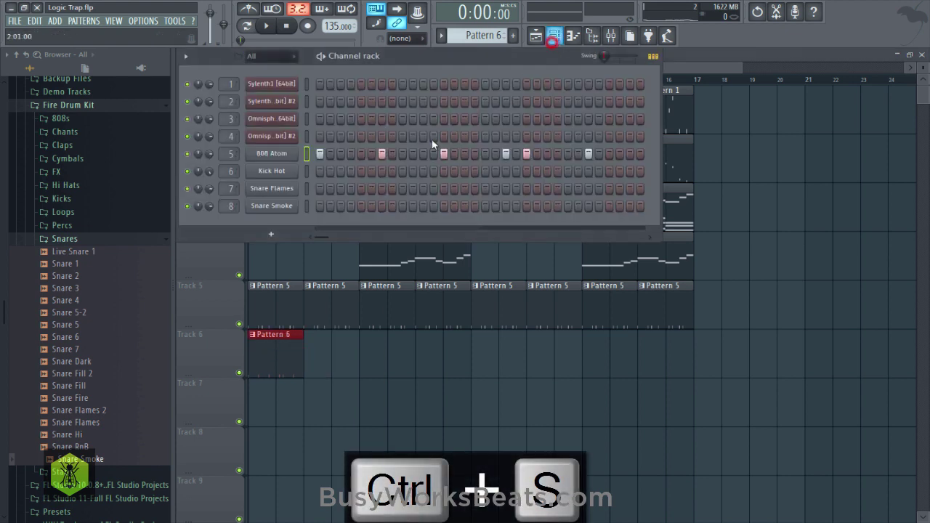
right_click(262, 160)
click(309, 155)
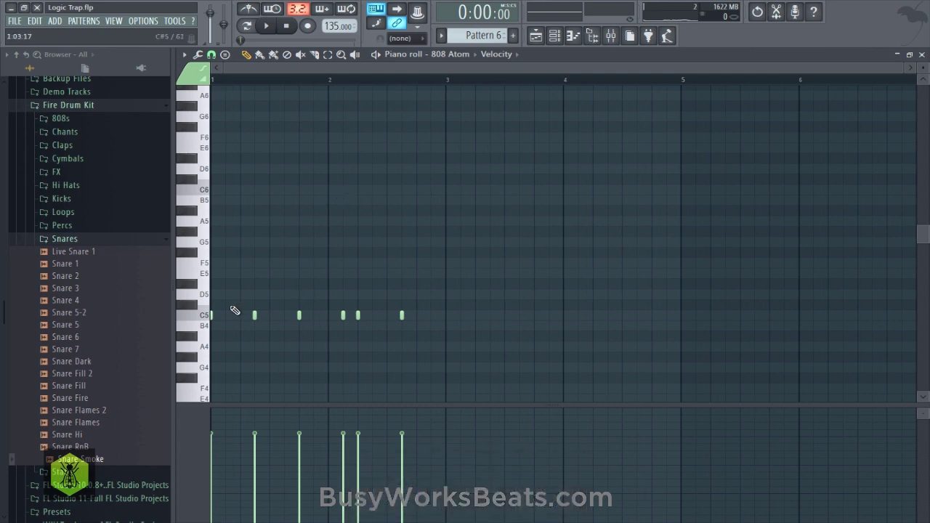
click(208, 316)
Lower the volume fader of Insert 5 in the mixer and return to the 808 Atom piano roll
click(614, 37)
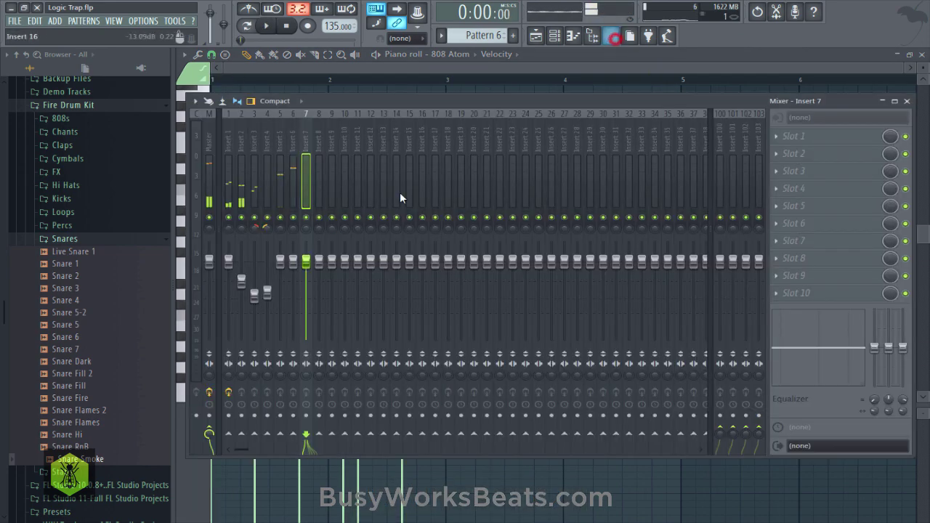
drag(280, 261, 279, 266)
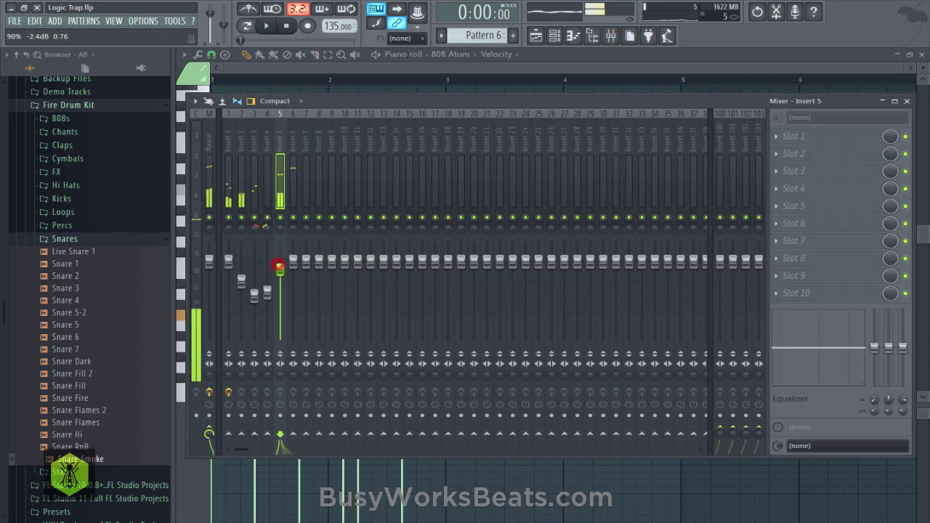
click(369, 72)
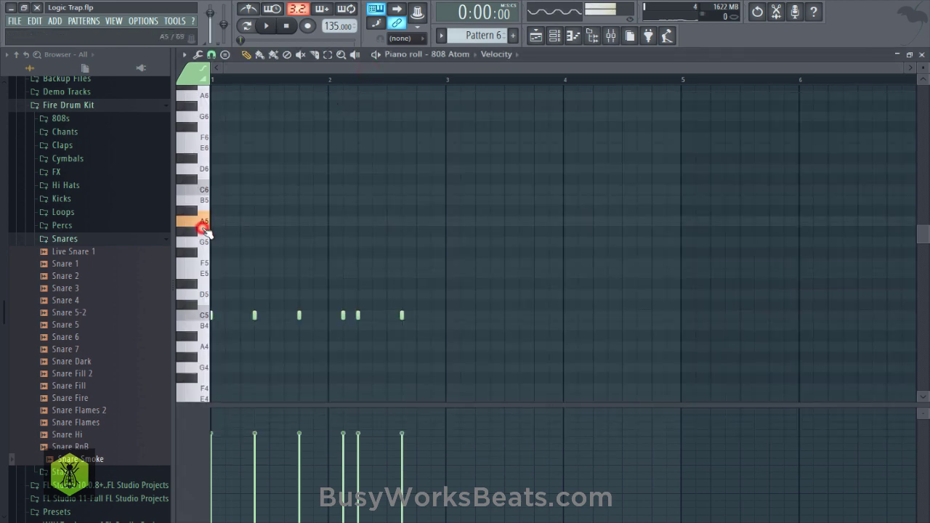
Move all 808 Atom notes up from C5 to A5, play them back, and set the piano roll snap to 1/2 step
key(ctrl+a)
drag(210, 315, 208, 230)
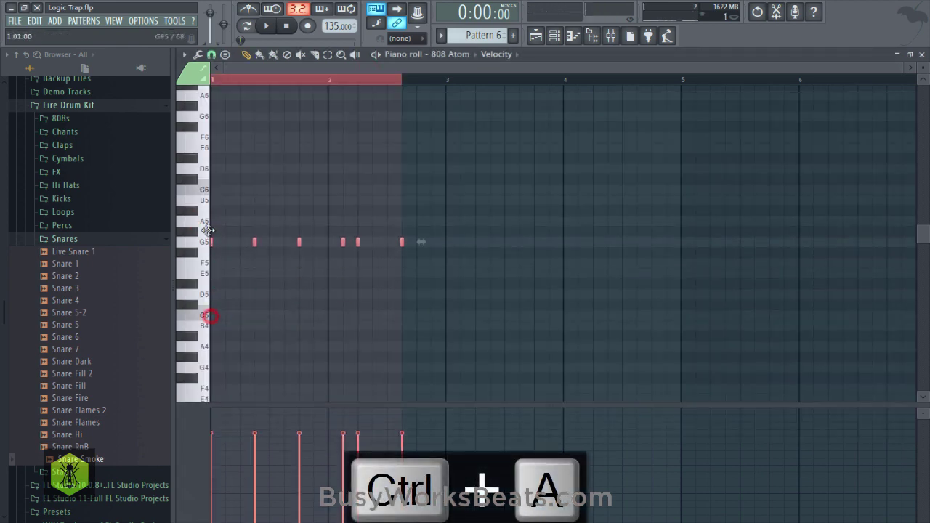
key(space)
click(213, 56)
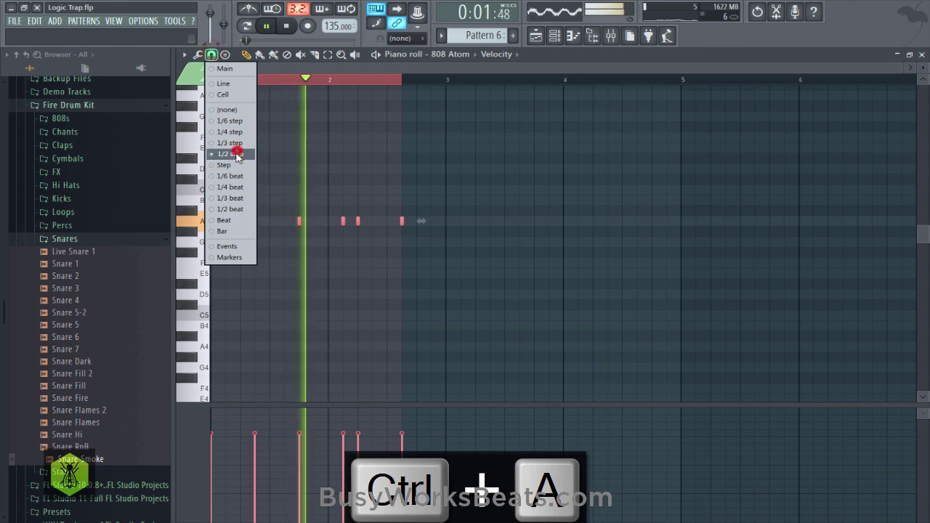
click(237, 150)
key(space)
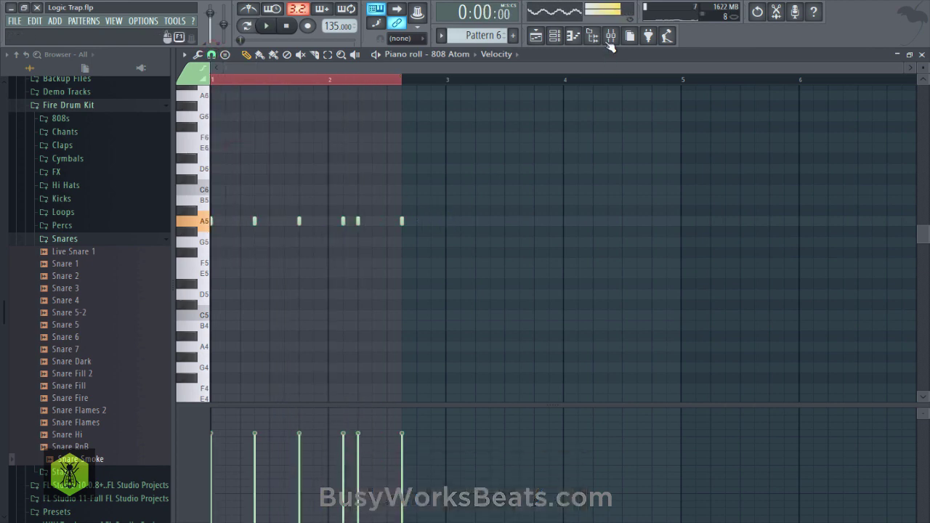
Lower the faders of mixer Inserts 1 to 8 together, play the beat, close the mixer, and save the project
click(609, 35)
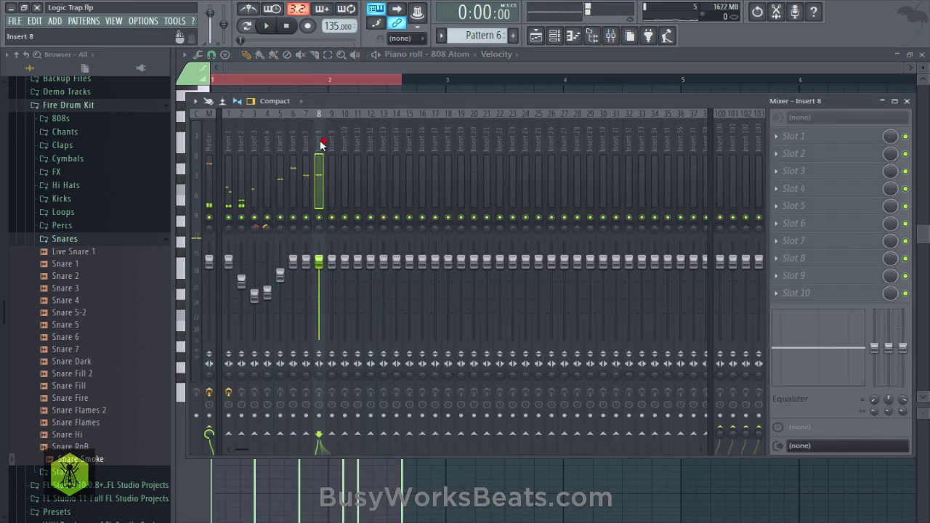
drag(322, 144, 213, 151)
key(space)
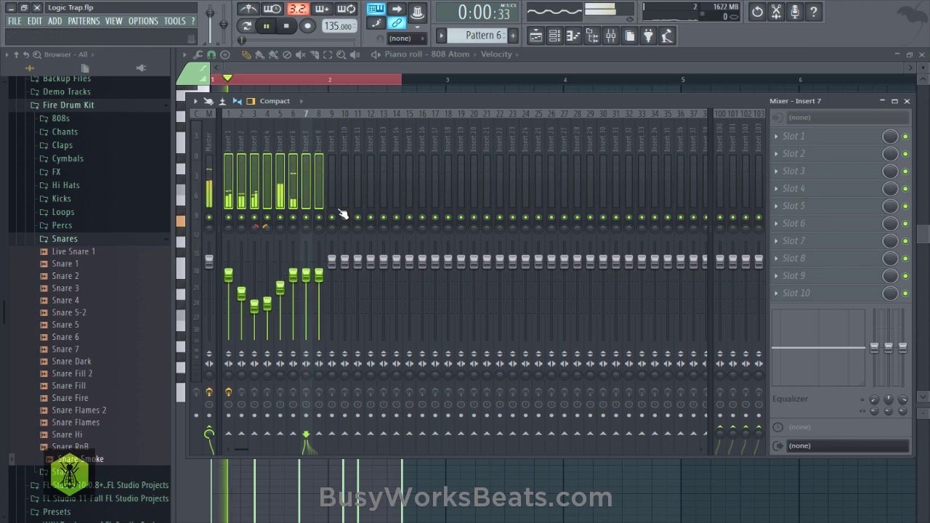
key(F9)
key(ctrl+s)
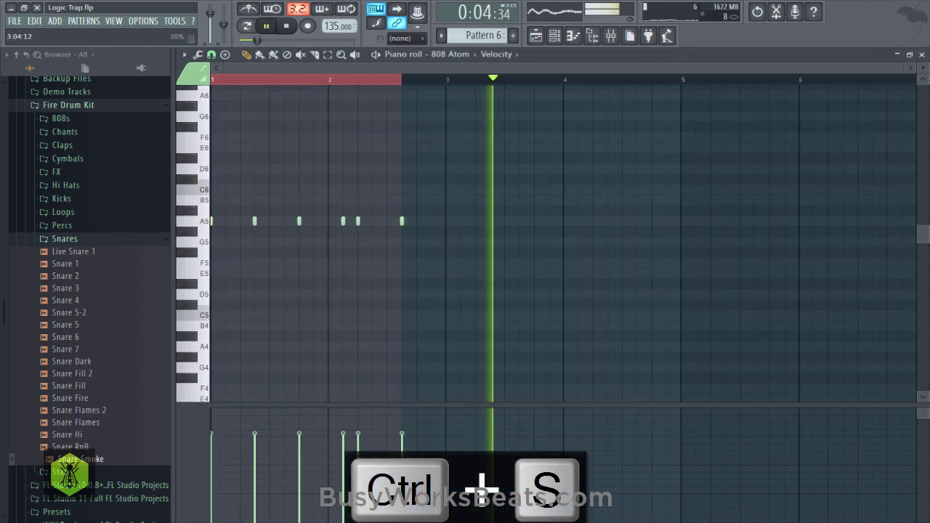
Stop playback, repeat the two-bar A5 note pattern across bars 3 and 4, save the project, and clear the time selection
key(space)
drag(619, 185, 446, 214)
click(487, 190)
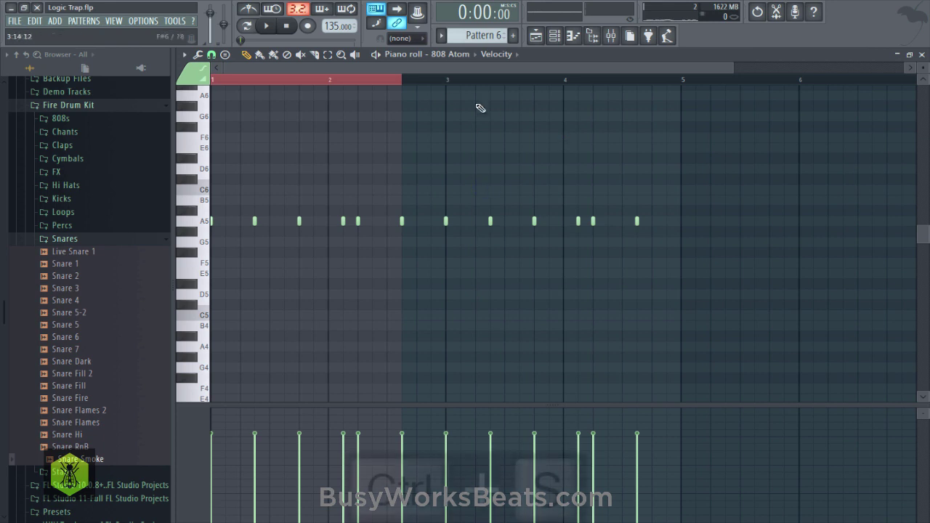
key(ctrl+s)
click(409, 83)
Add rising 808 notes on C6 and E6 at the end of bar 4, play them back, and save the project
scroll(407, 82, down, 2)
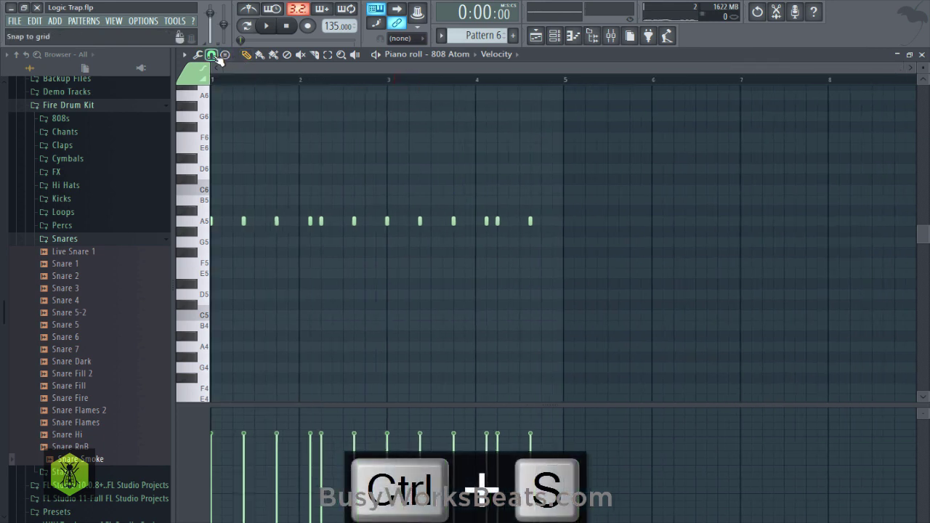
click(531, 221)
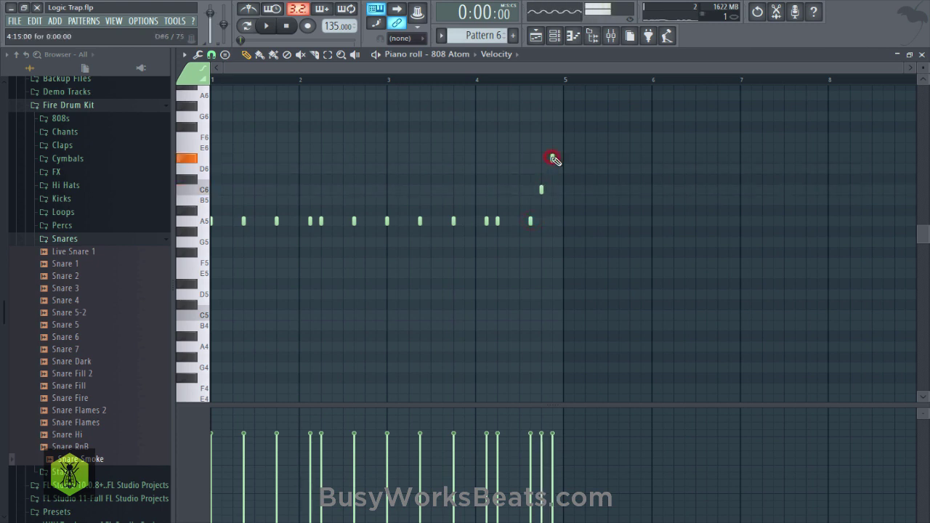
key(space)
key(ctrl+s)
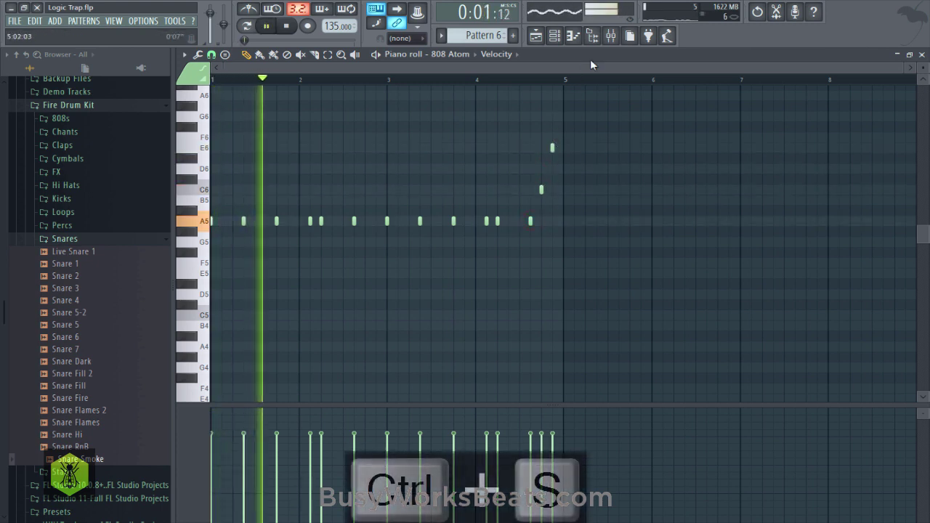
Check Insert 5's level in the mixer during playback, close the piano roll, and save the project
key(F9)
click(280, 148)
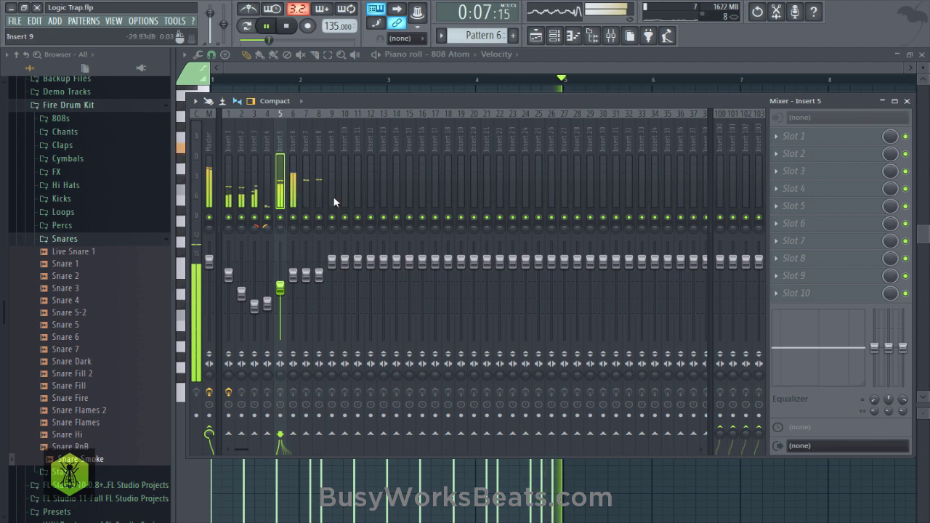
click(922, 55)
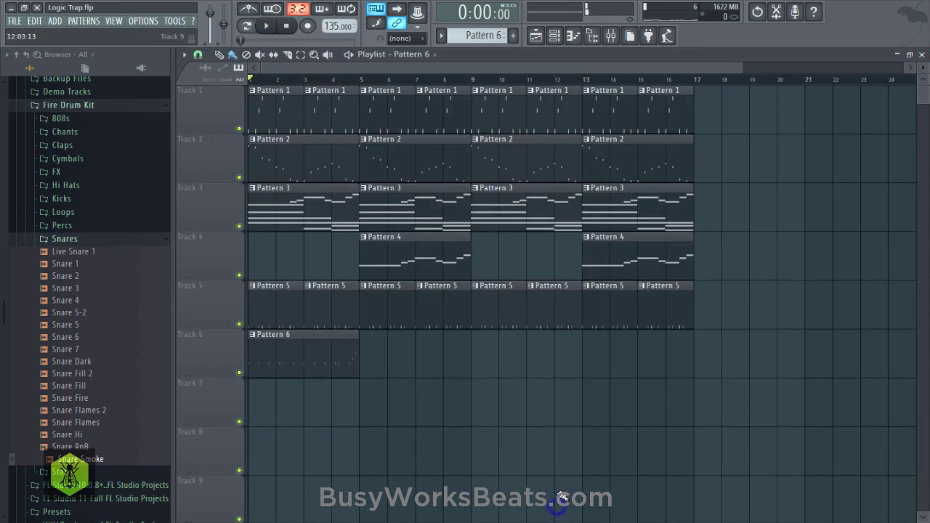
key(ctrl+s)
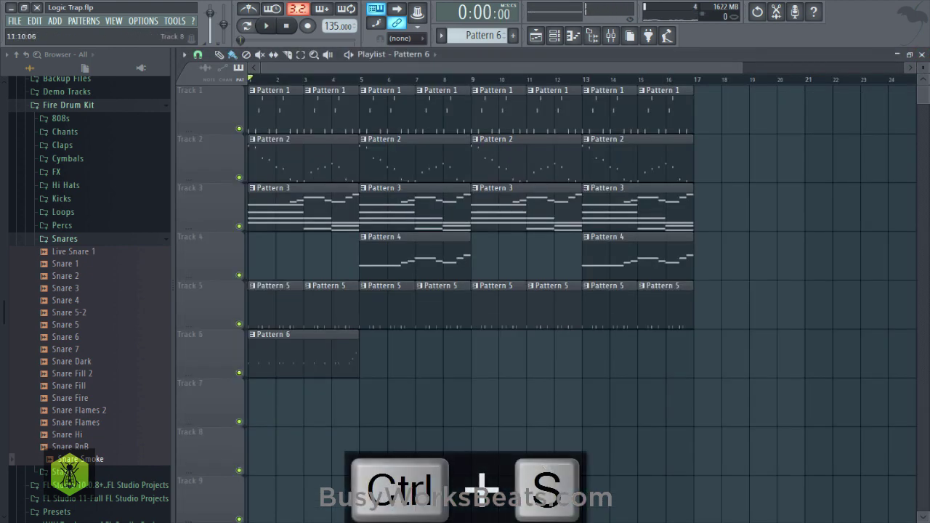
Fill Track 6 with copies of the Pattern 6 clip from bar 5 through bar 16
drag(311, 361, 409, 354)
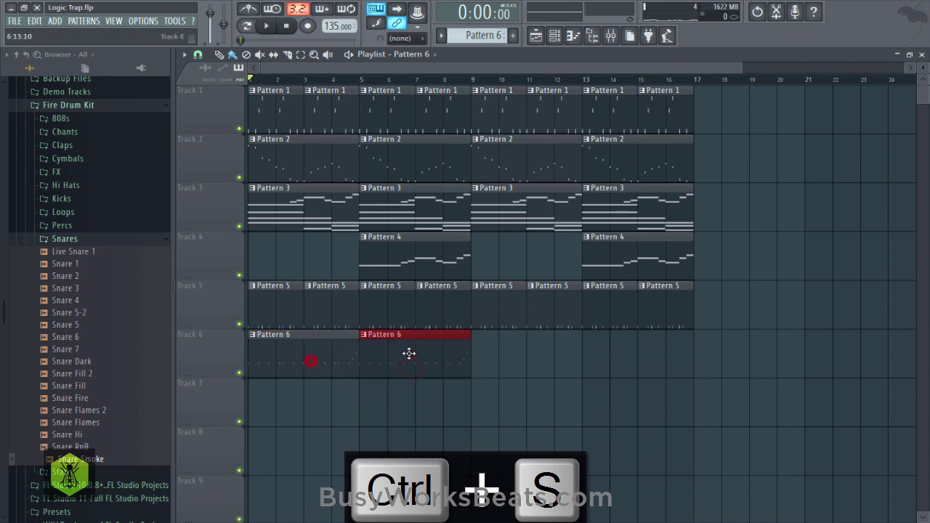
ctrl+click(317, 357)
key(ctrl+b)
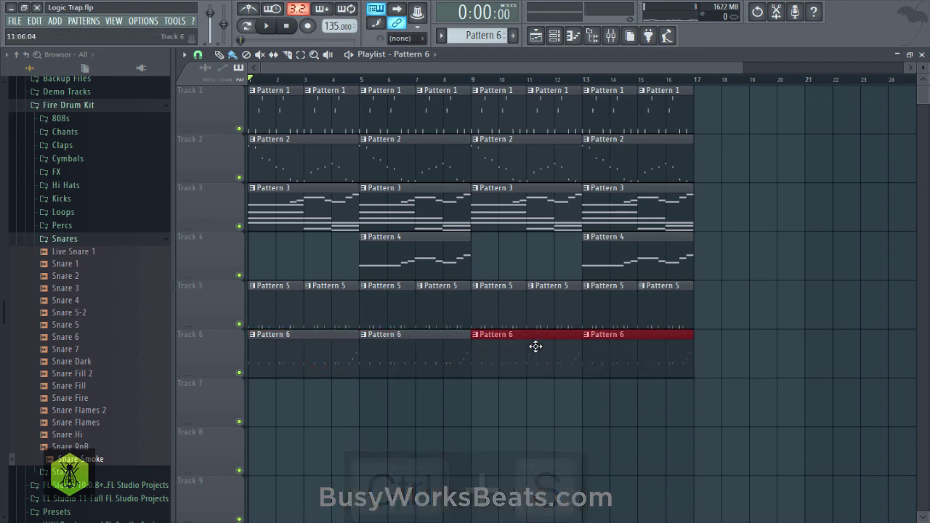
Play the arrangement with the mixer open to check the levels, stop it, and show the channel rack
key(space)
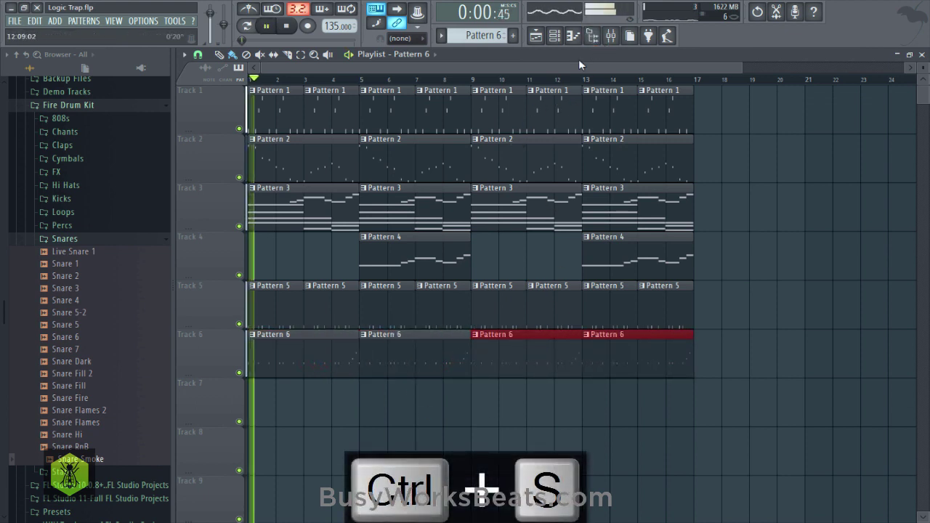
click(611, 38)
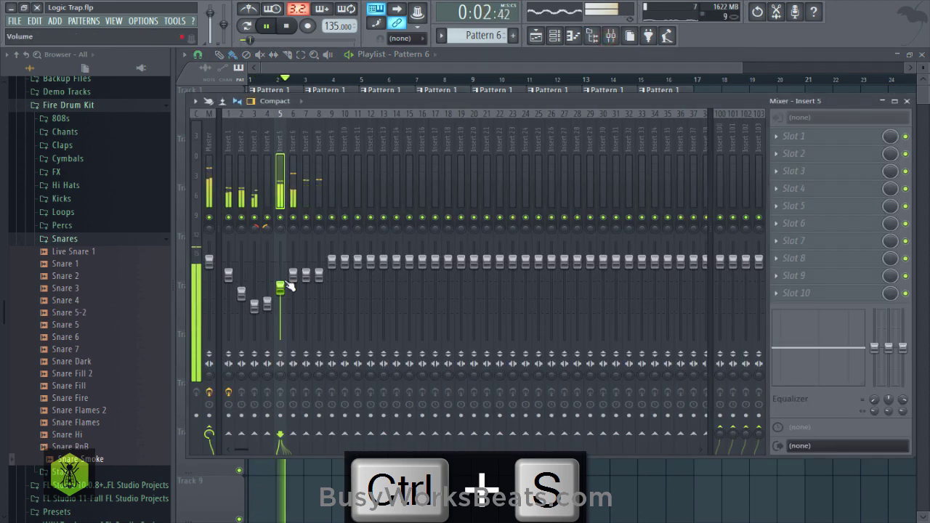
key(space)
key(F6)
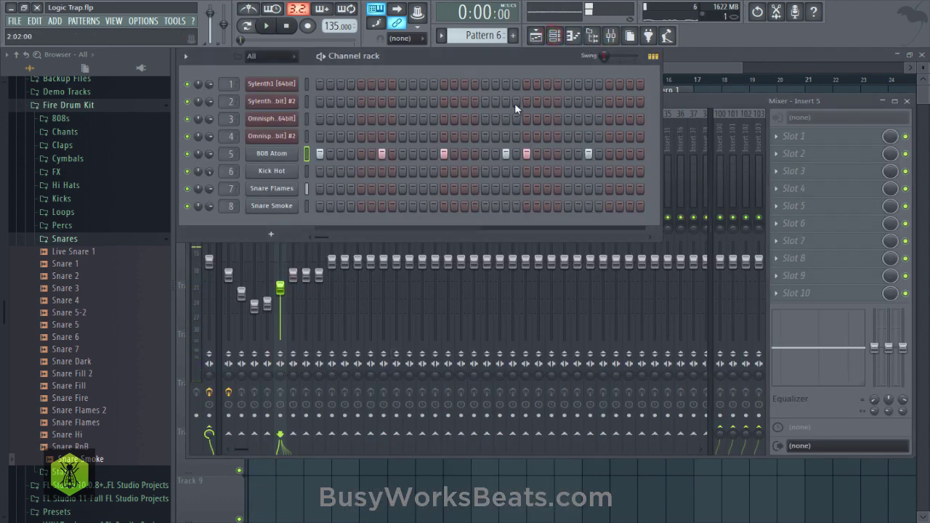
Make the Pattern 6 clip at bar 5 unique and set the bar 13 clip's source pattern to Pattern 7
key(F5)
right_click(362, 340)
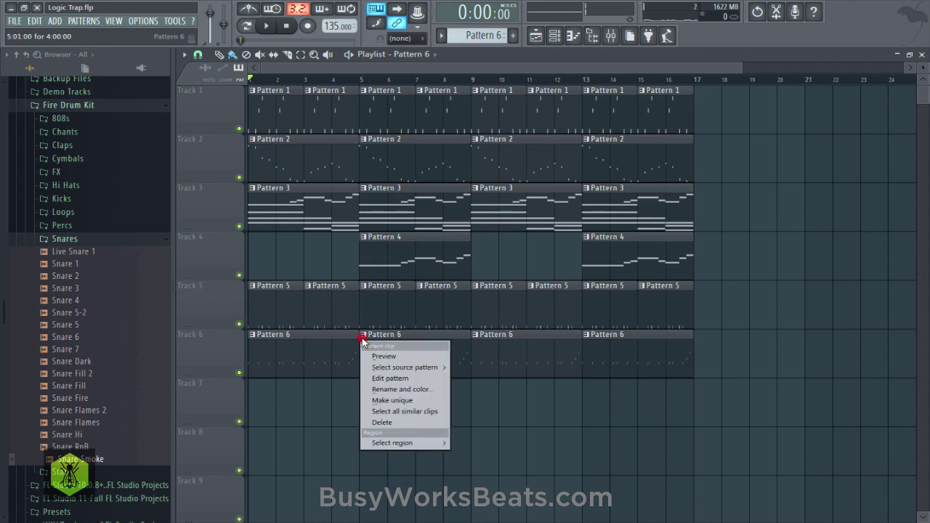
click(384, 400)
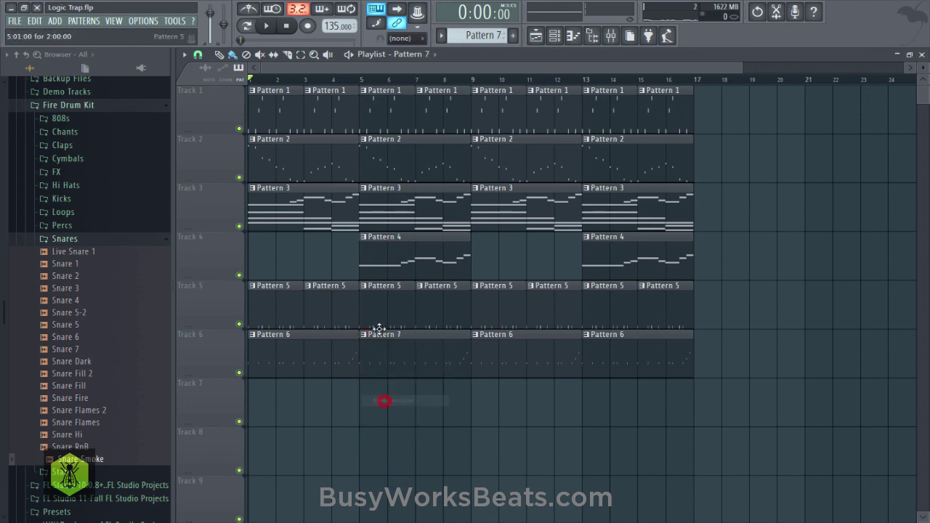
right_click(589, 338)
mouse_move(629, 367)
click(699, 434)
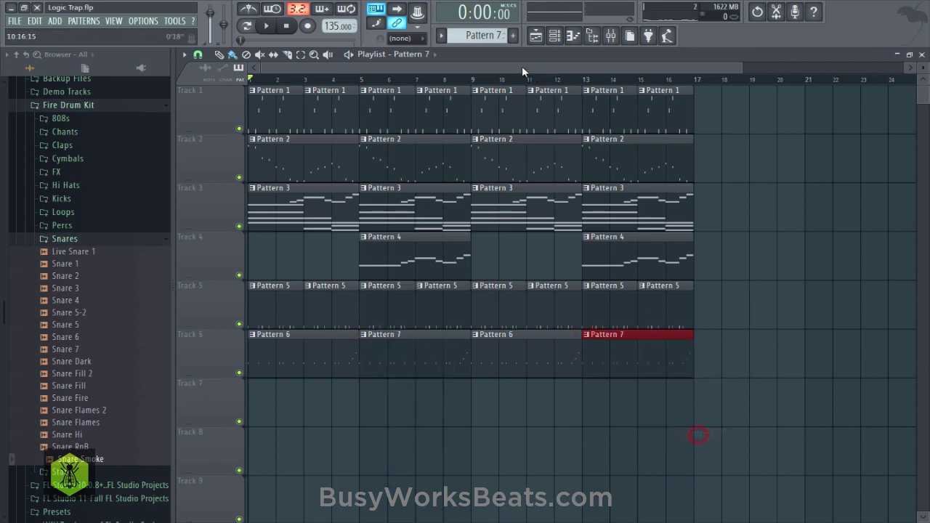
Transpose all 808 Atom notes in Pattern 7 down one octave, play the pattern back, and save the project
click(553, 36)
right_click(304, 156)
click(322, 160)
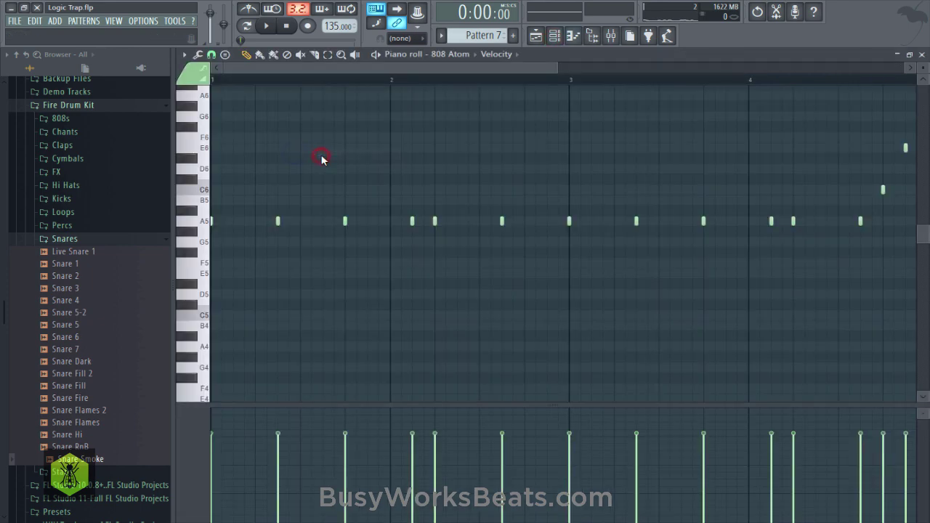
key(ctrl+Down)
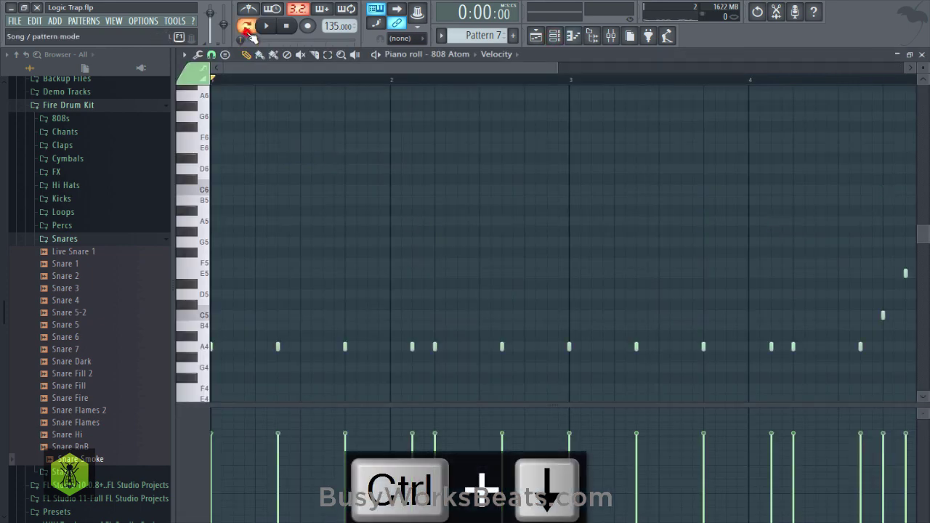
key(space)
scroll(309, 86, down, 3)
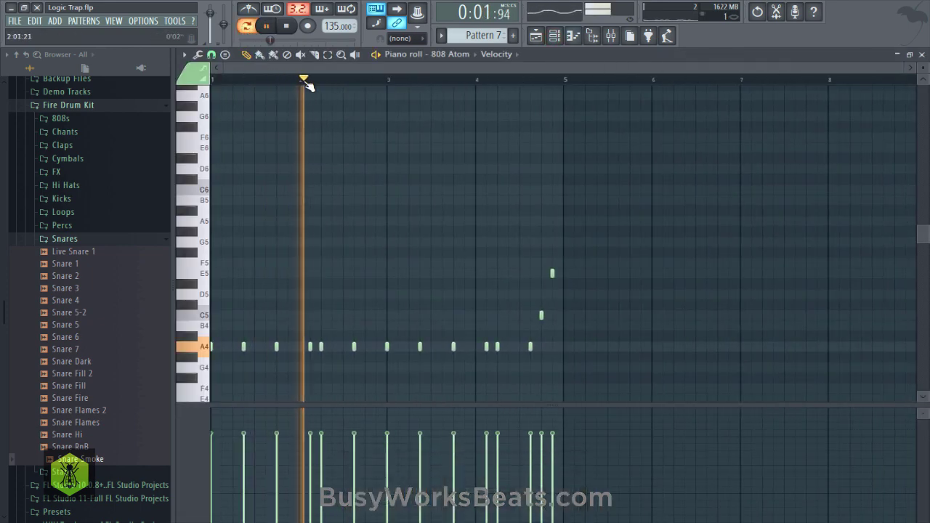
key(ctrl+s)
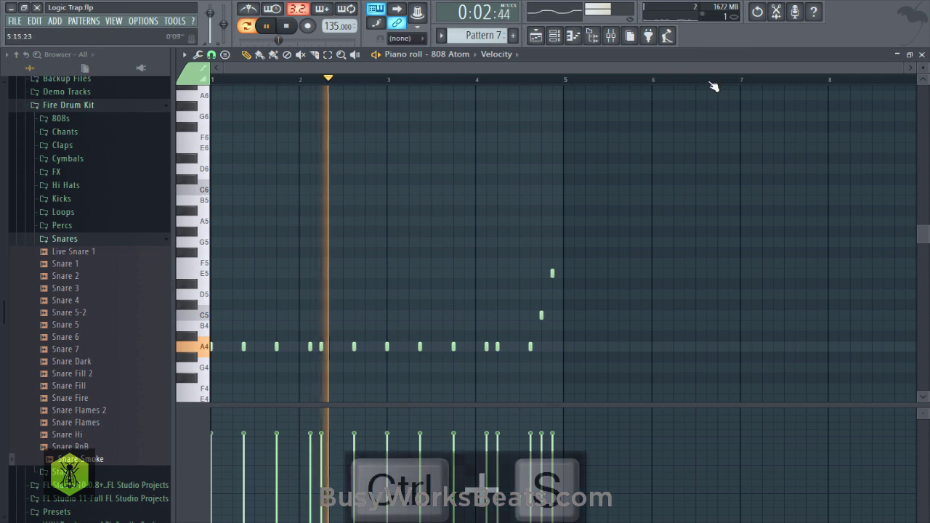
Stop playback, close the 808 Atom piano roll, switch playback to song mode, and save the project
key(space)
click(922, 54)
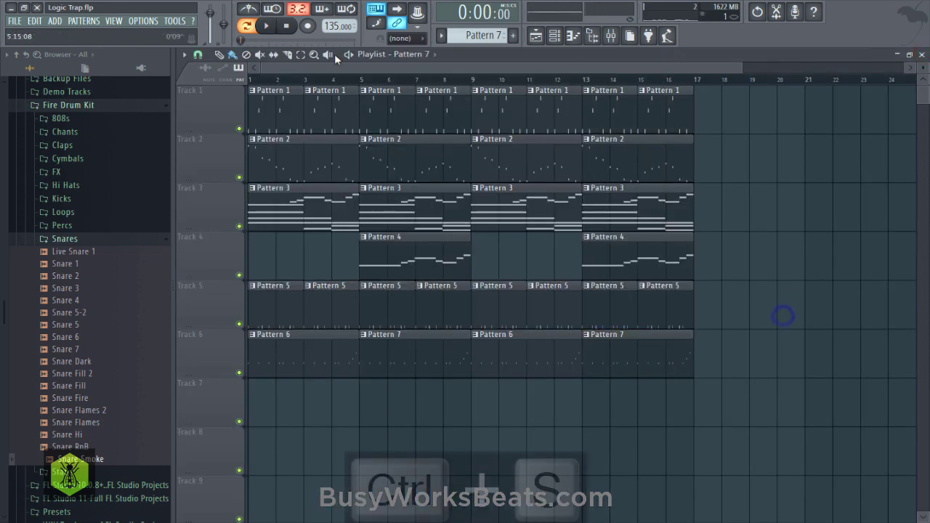
click(247, 26)
key(ctrl+s)
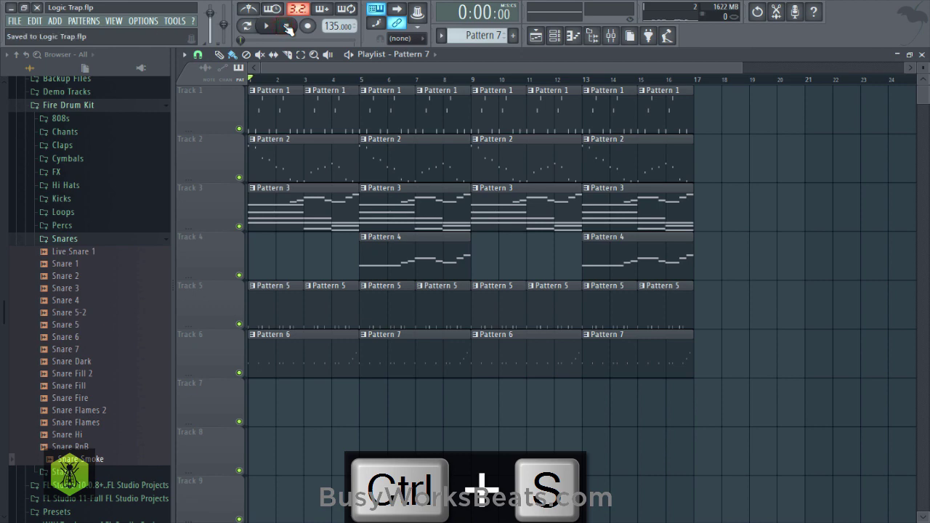
Play the arrangement and slightly lower the mixer's Insert 5 fader, and return to the playlist
key(space)
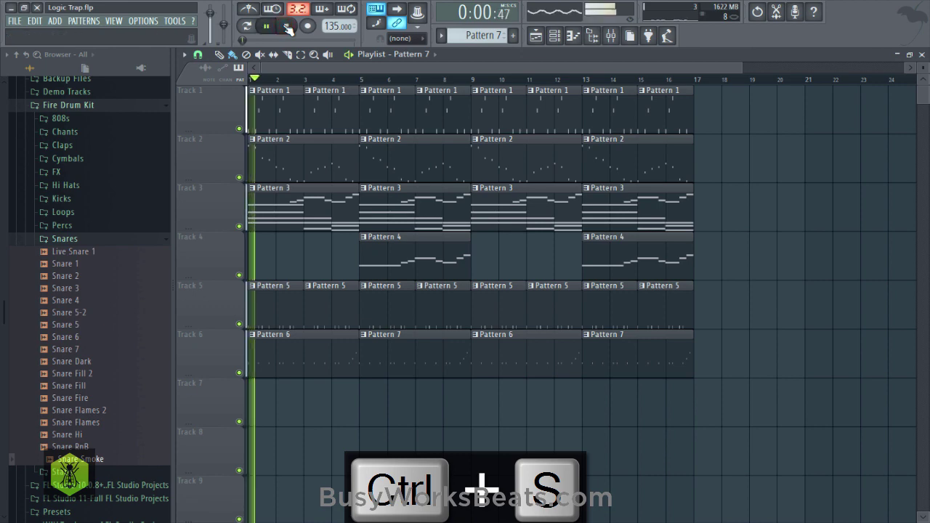
click(612, 37)
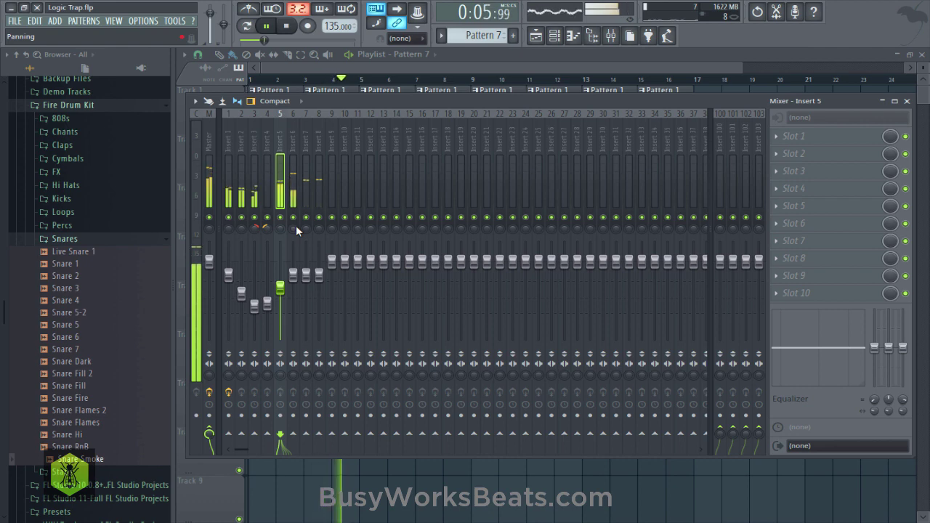
click(279, 289)
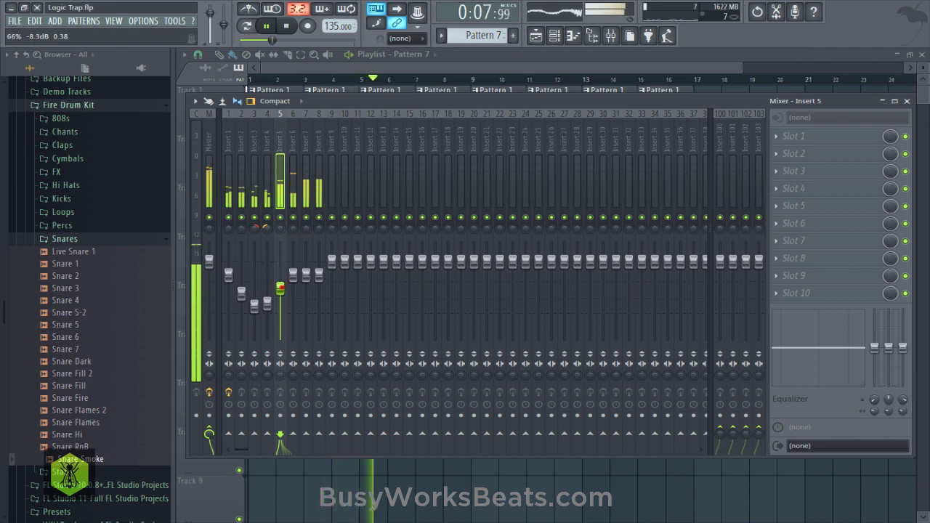
key(F9)
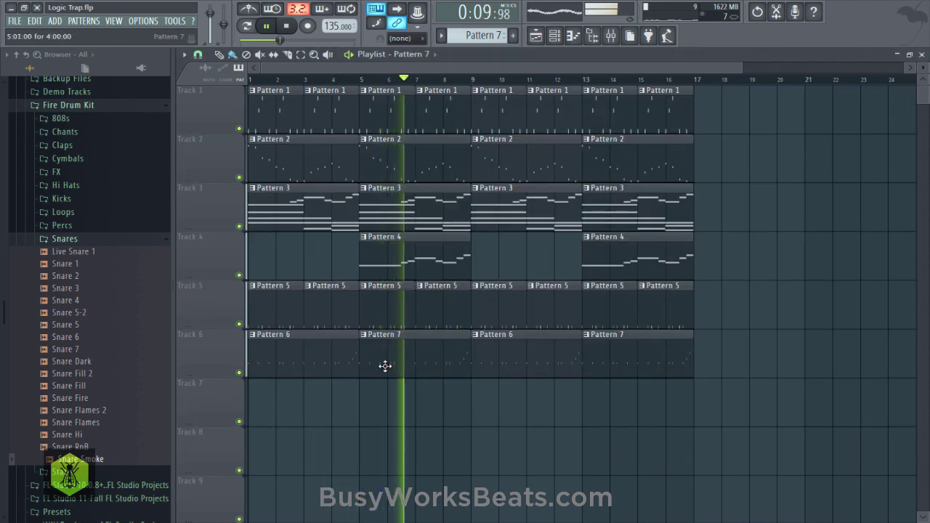
Replace the Track 6 clips at bars 5, 9 and 13 with Pattern 6 clips and save the project
click(335, 353)
key(space)
right_click(379, 365)
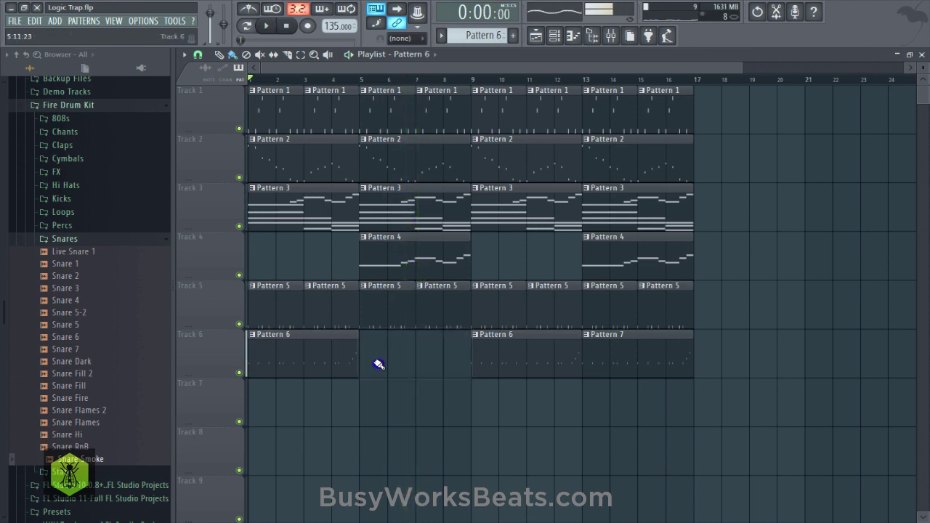
click(379, 364)
right_click(503, 350)
click(469, 356)
right_click(587, 353)
click(586, 355)
key(ctrl+s)
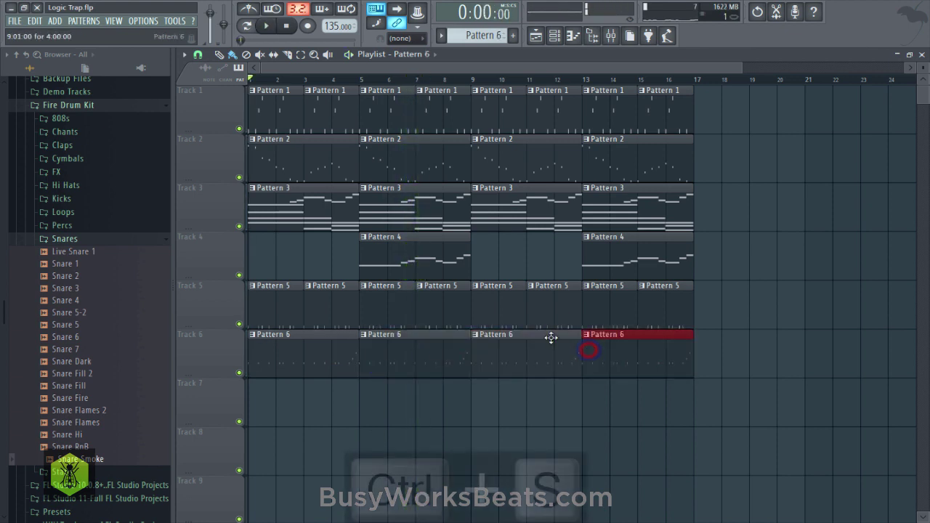
Play back the revised 808 arrangement and check the channel levels in the mixer
key(space)
right_click(419, 411)
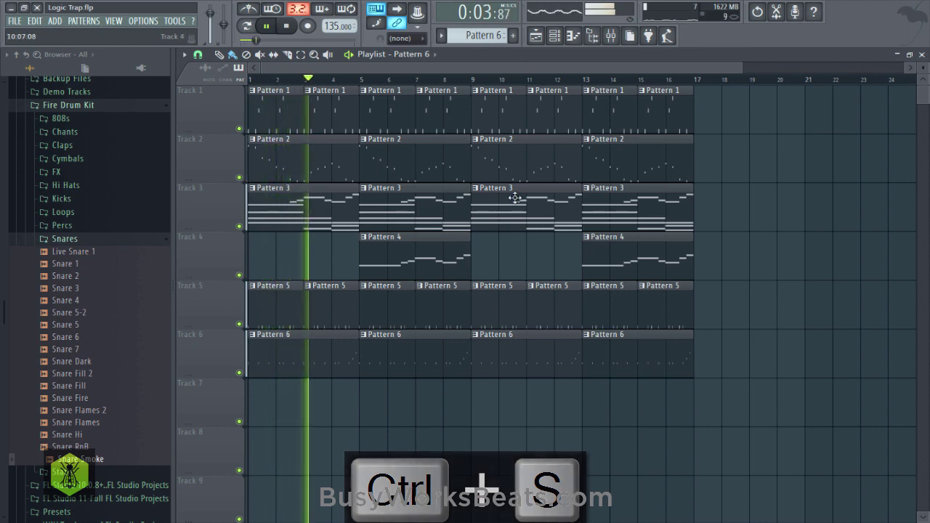
click(610, 35)
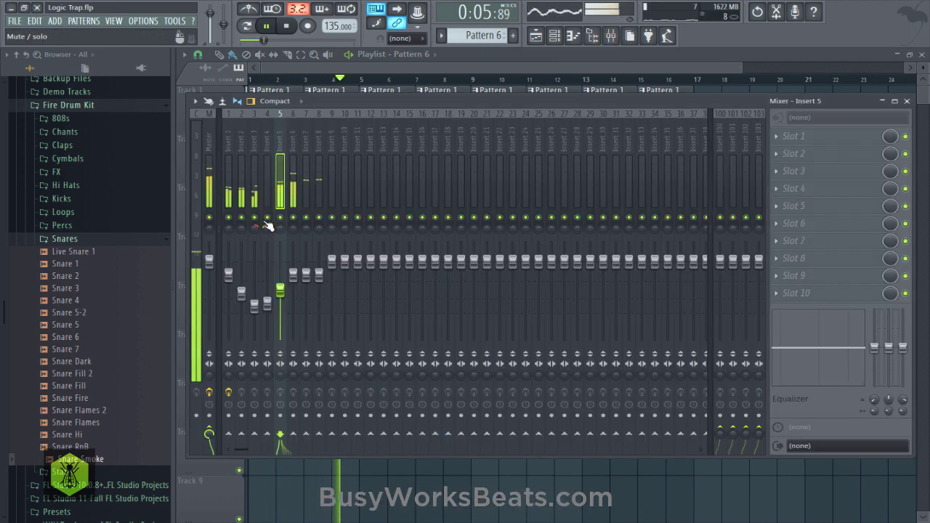
click(525, 66)
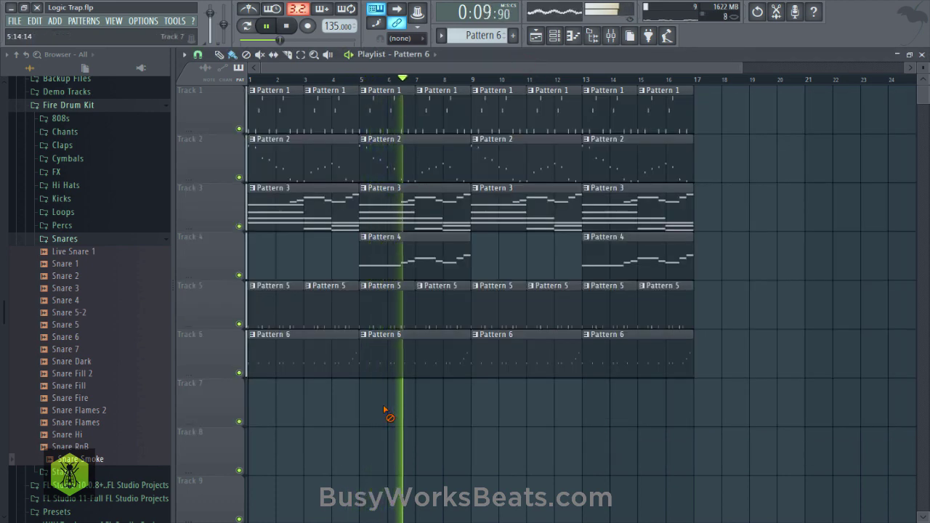
Save the project, show the channel rack, switch to the empty Pattern 8, and stop playback
key(ctrl+s)
click(554, 36)
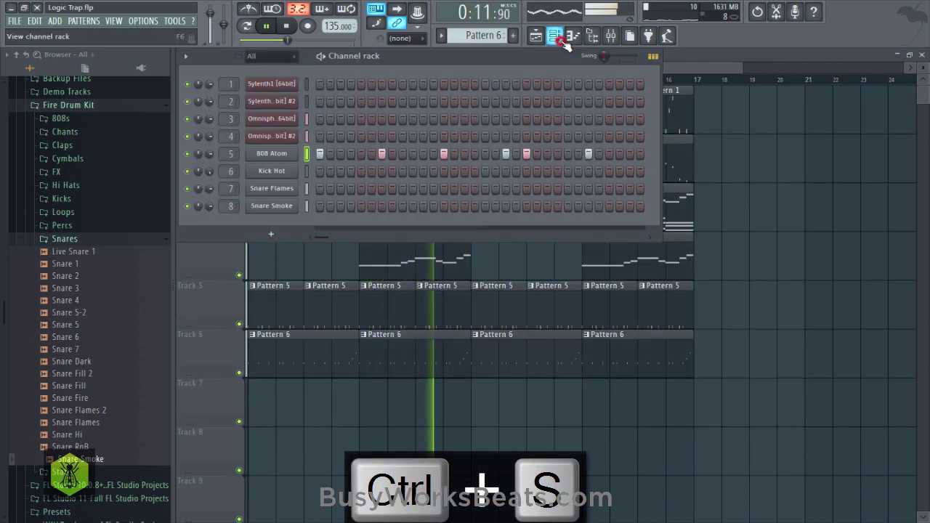
scroll(484, 37, down, 2)
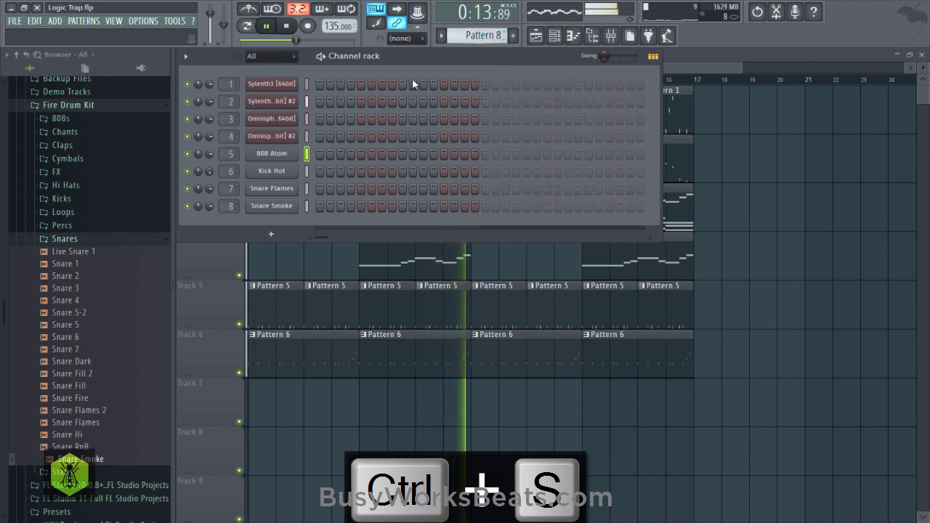
key(space)
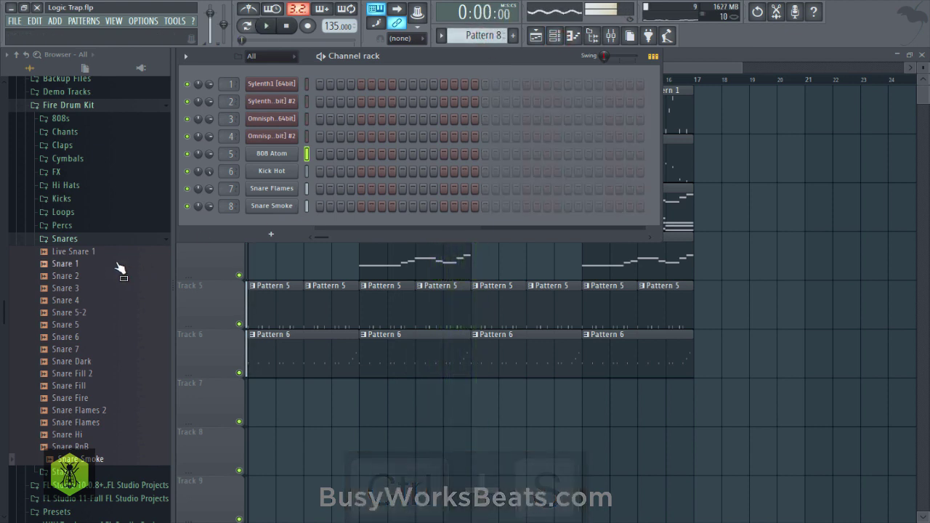
Add Closed Hi Hat 3 from the Fire Drum Kit's Hi Hats folder as a new channel and save the project
click(79, 186)
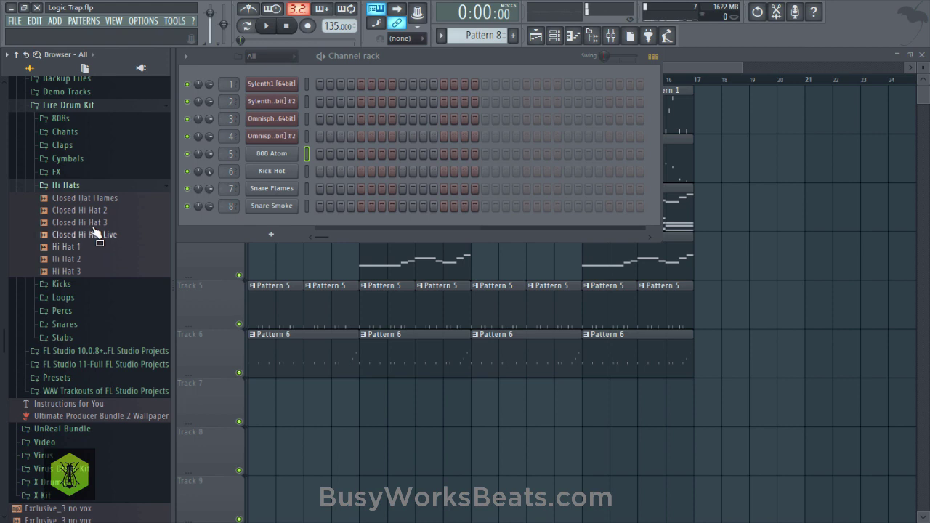
right_click(93, 226)
click(183, 235)
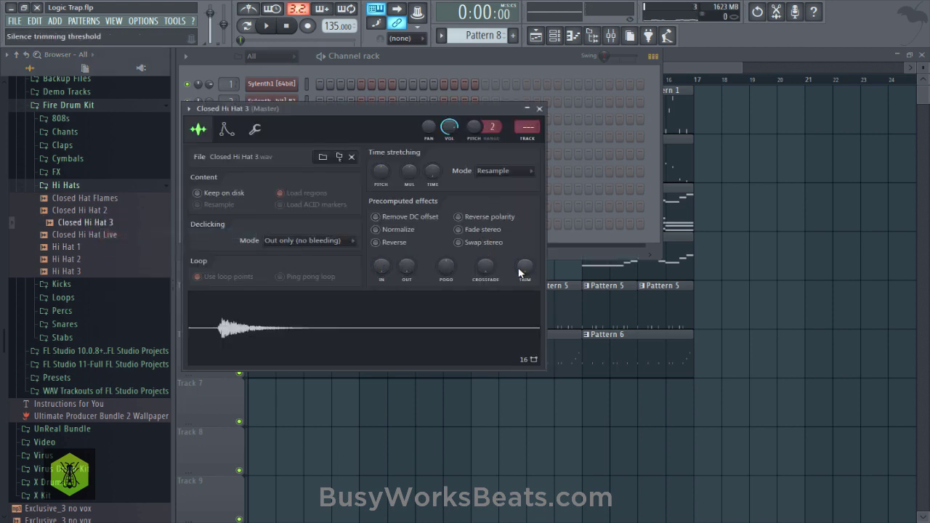
click(540, 108)
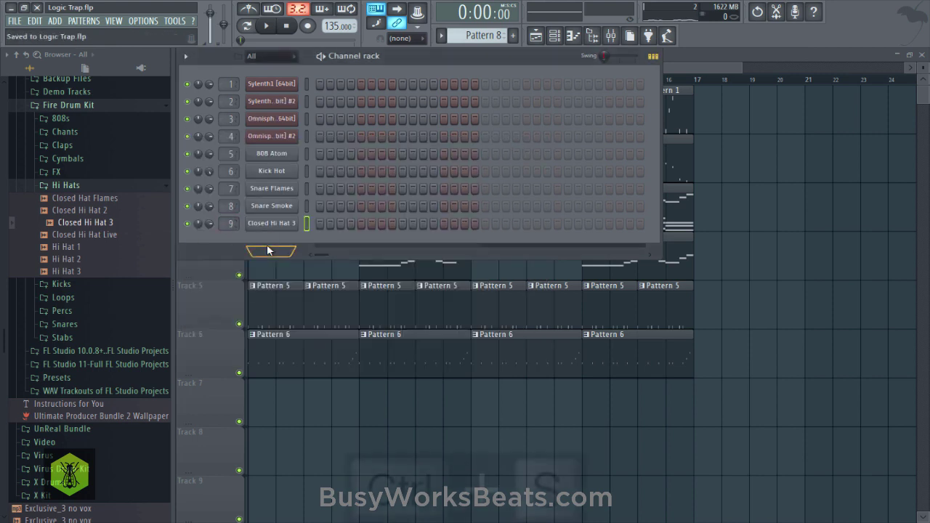
Fill every second step of Closed Hi Hat 3 in Pattern 8 and paint the pattern along Track 7 through bar 16
right_click(292, 224)
click(415, 261)
right_click(354, 440)
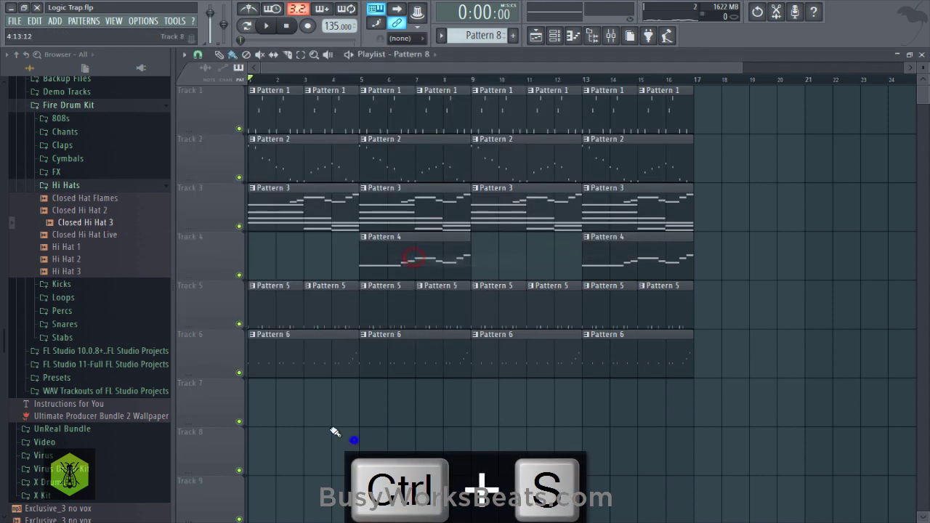
mouse_move(263, 404)
mouse_down()
mouse_move(578, 392)
mouse_move(677, 378)
mouse_move(685, 404)
mouse_up()
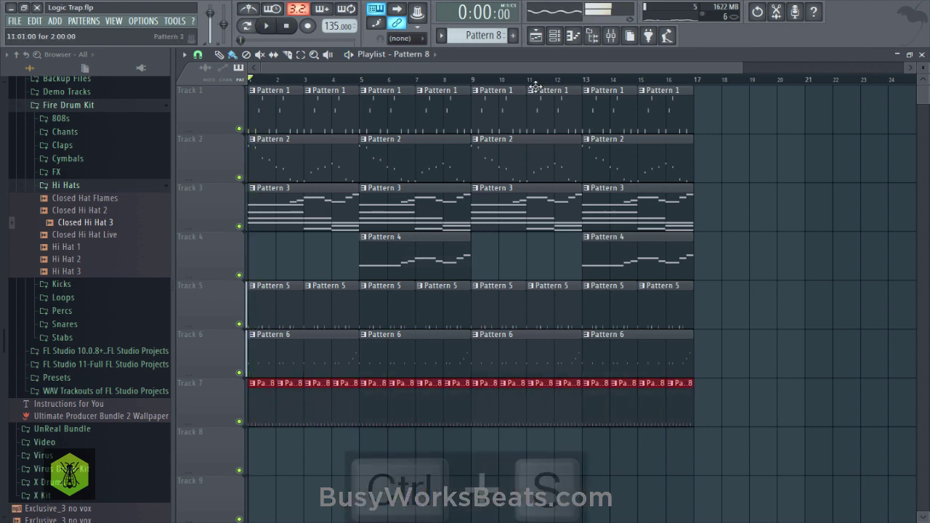
Examine the audio device settings and close them without changes
click(143, 20)
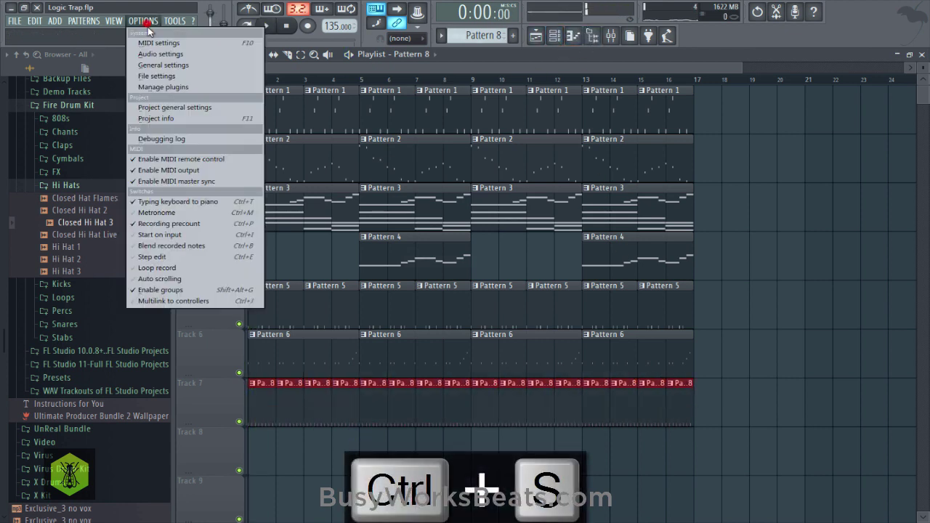
click(154, 52)
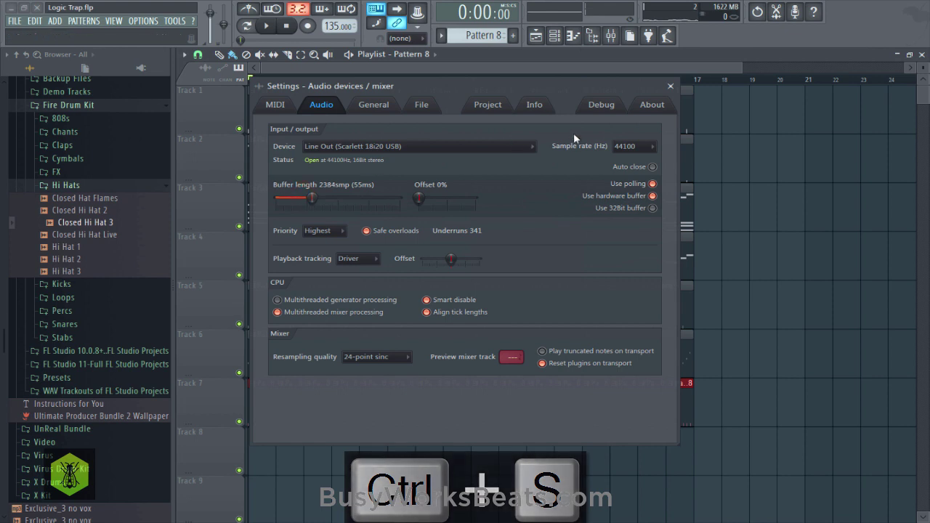
click(670, 86)
Remove the Track 7 clip at bar 2 and extend Pattern 8 to two bars with hi-hats on every second step plus the last step
key(space)
click(555, 36)
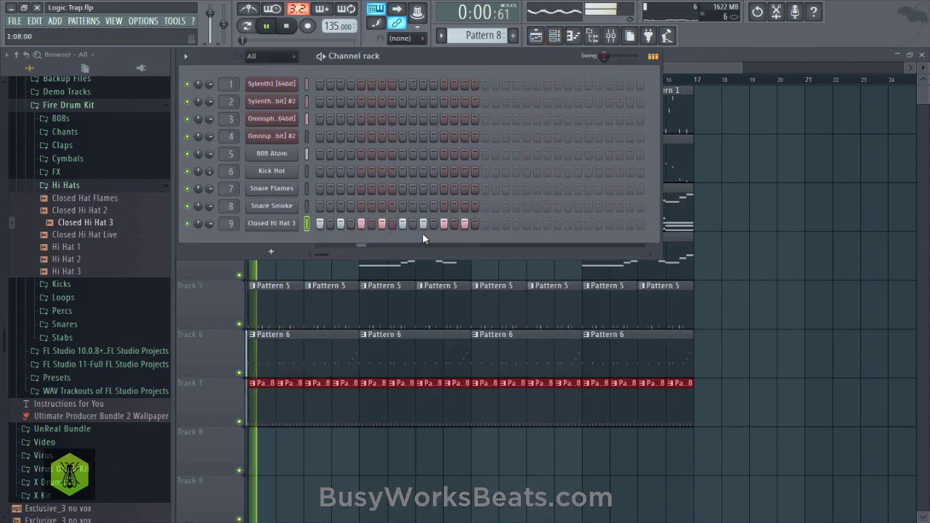
right_click(294, 411)
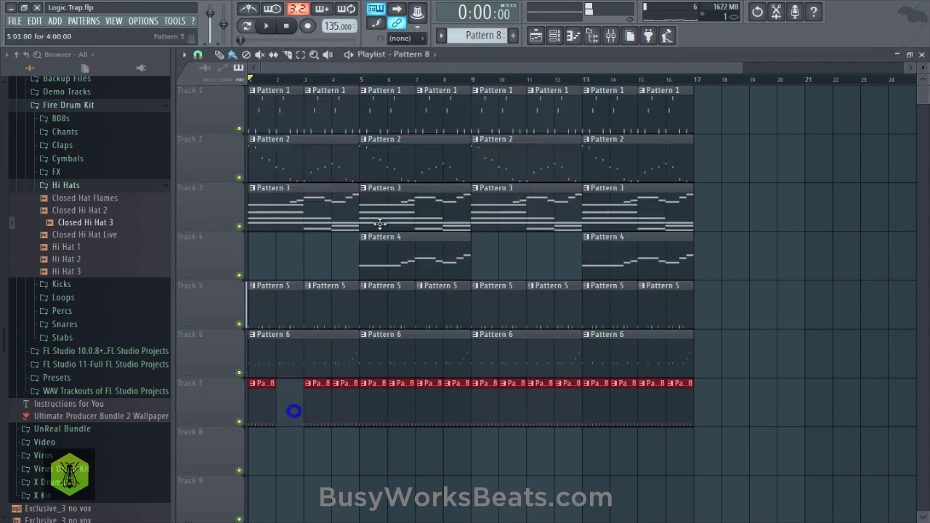
click(557, 37)
click(485, 224)
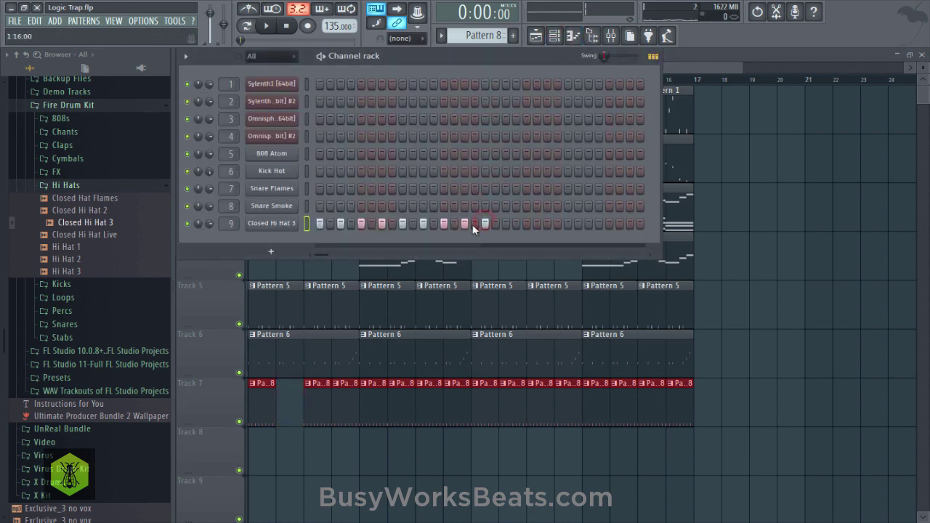
right_click(294, 223)
click(444, 263)
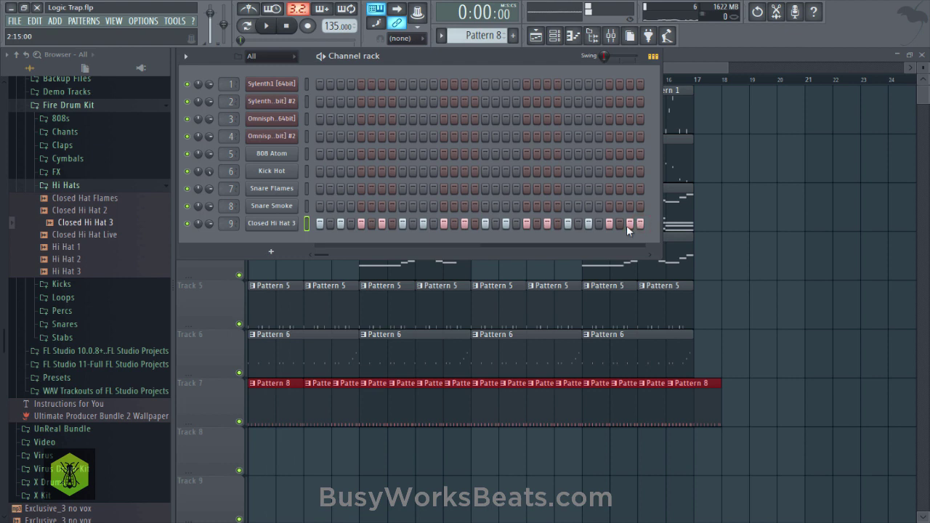
Clone Pattern 8 without its final hi-hat step, replace the Track 7 clips from bar 3 with one Pattern 9 clip, and save
click(442, 36)
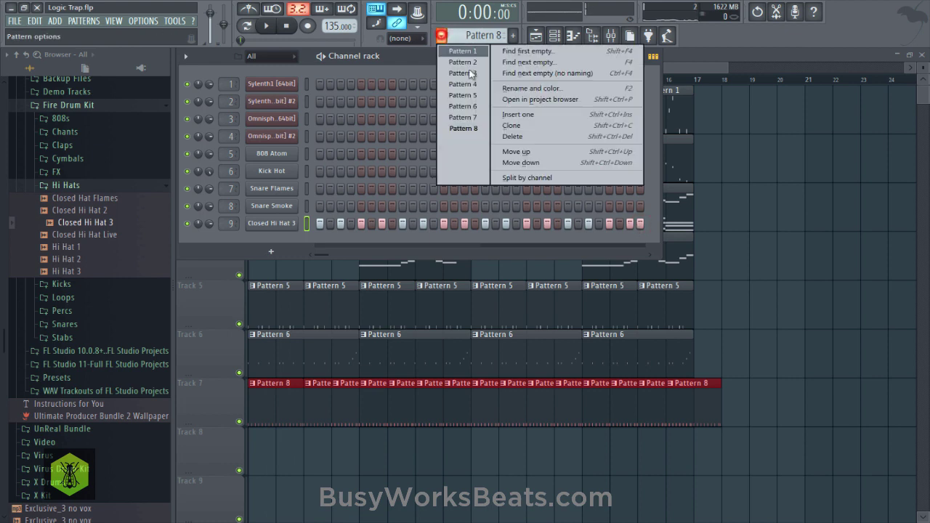
click(517, 127)
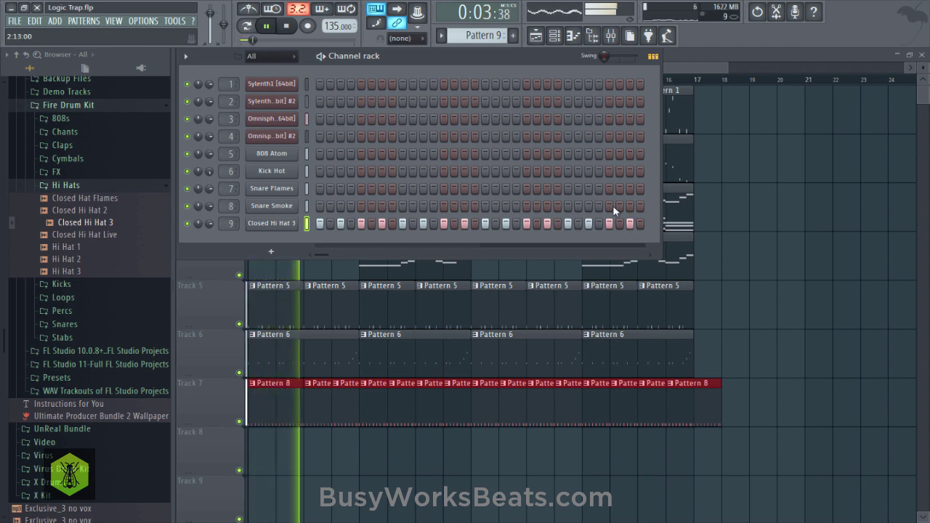
key(F6)
right_click(338, 401)
click(317, 399)
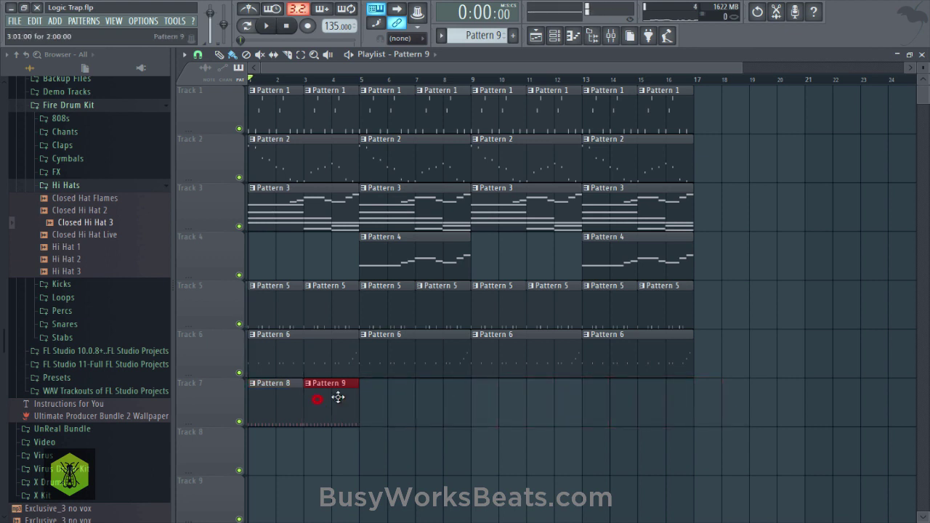
key(ctrl+s)
Open Pattern 9's Closed Hi Hat 3 steps in the piano roll and lengthen the C5 note on bar 1's fourth beat to bar 2
click(559, 35)
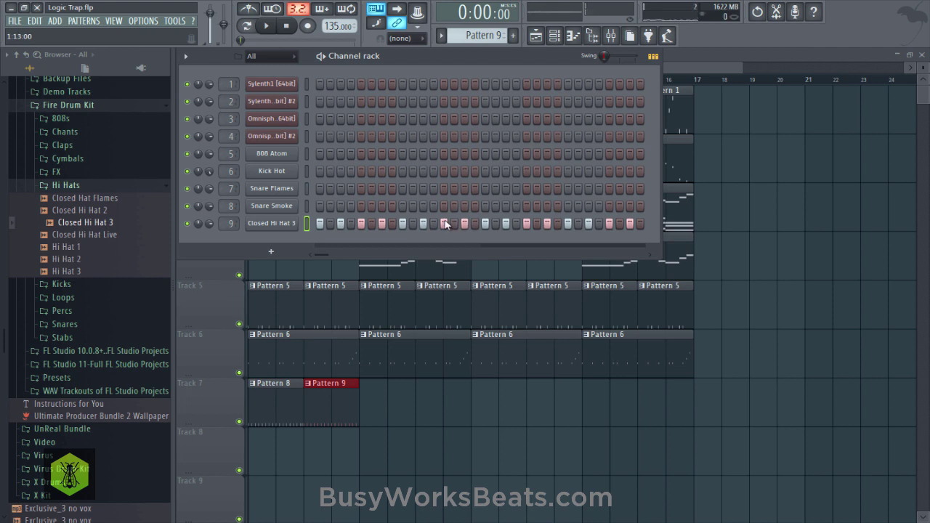
right_click(313, 221)
click(331, 223)
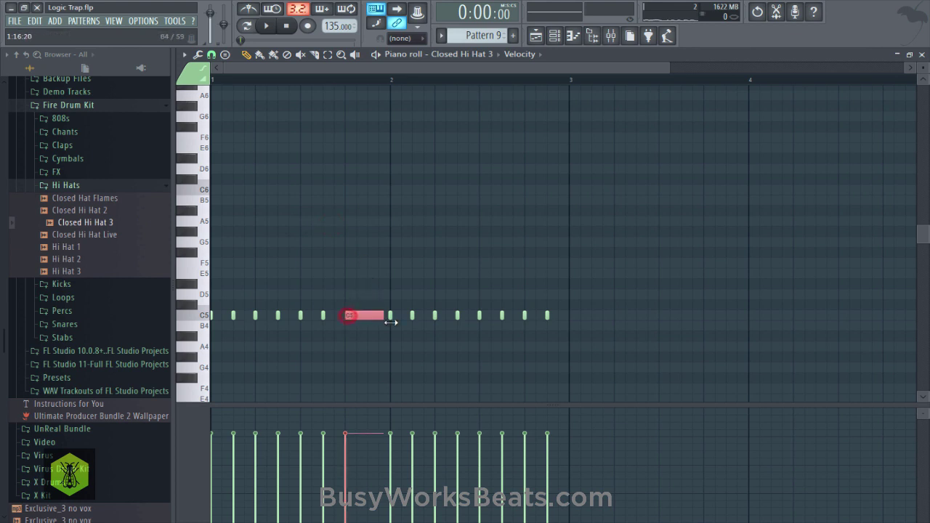
Try chopping the lengthened hi-hat note with the snap set to 1/6 beat, and undo the chop
click(212, 55)
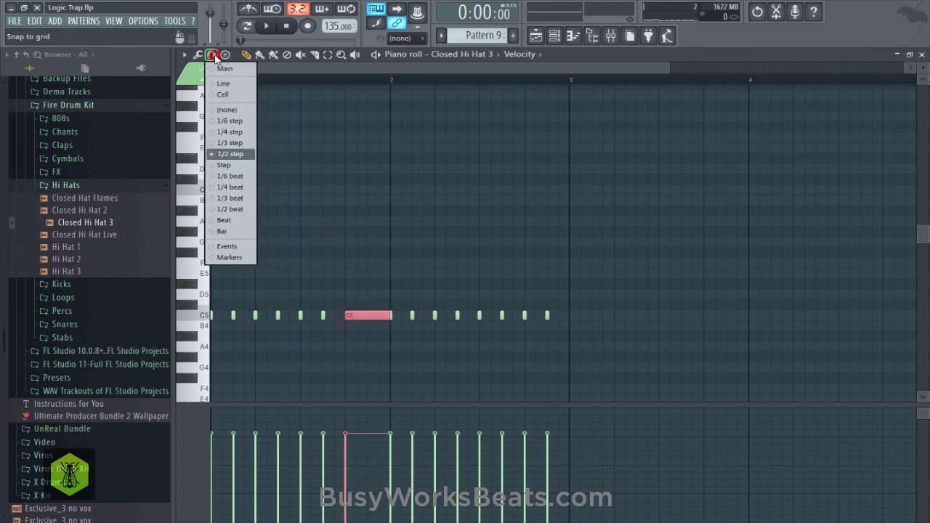
click(231, 176)
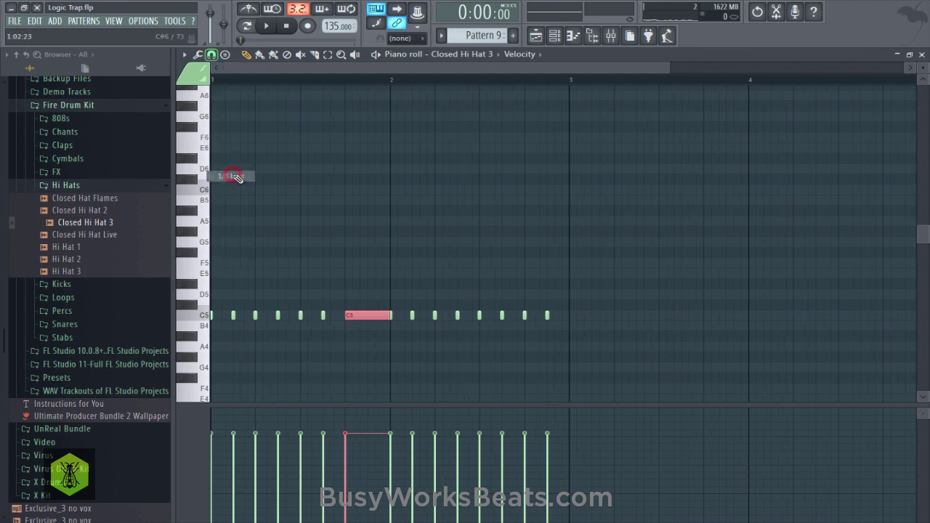
key(ctrl+u)
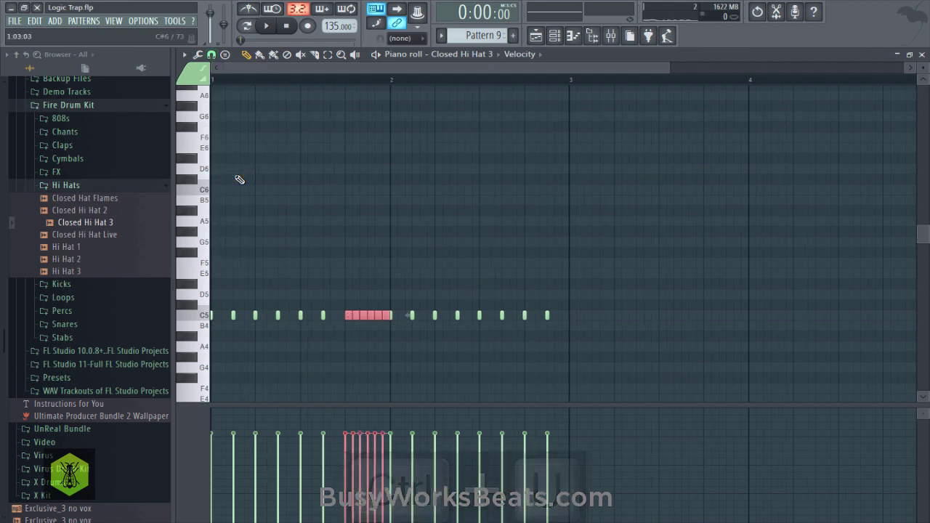
key(ctrl+z)
Set the snap to 1/3 beat, chop the long hi-hat note into three, and play back the roll
click(213, 55)
click(232, 183)
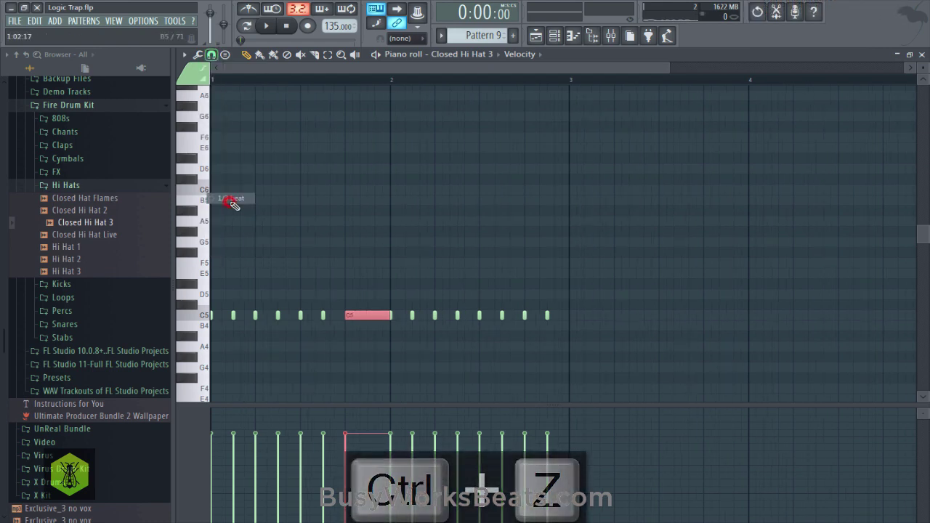
key(ctrl+u)
key(space)
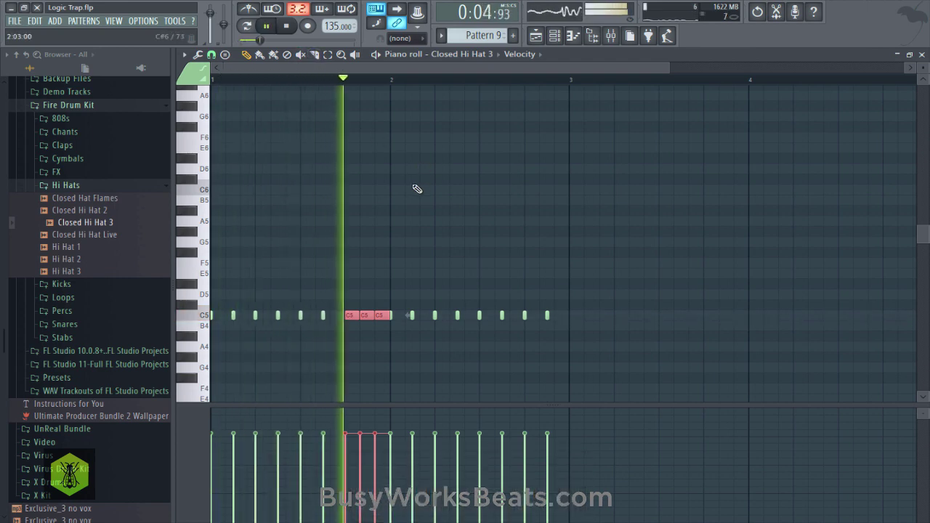
Stop playback, set the piano roll snap to 1/2 step, save the project, and restart playback
key(space)
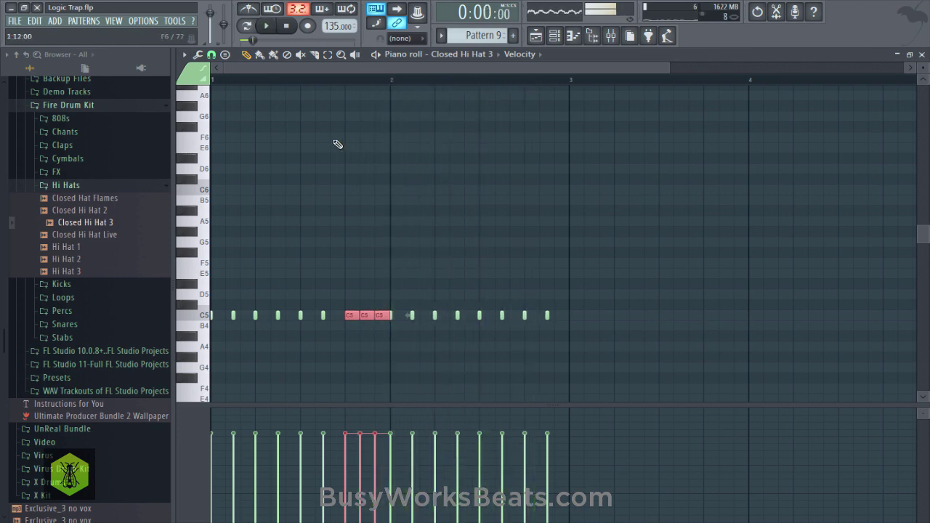
click(211, 56)
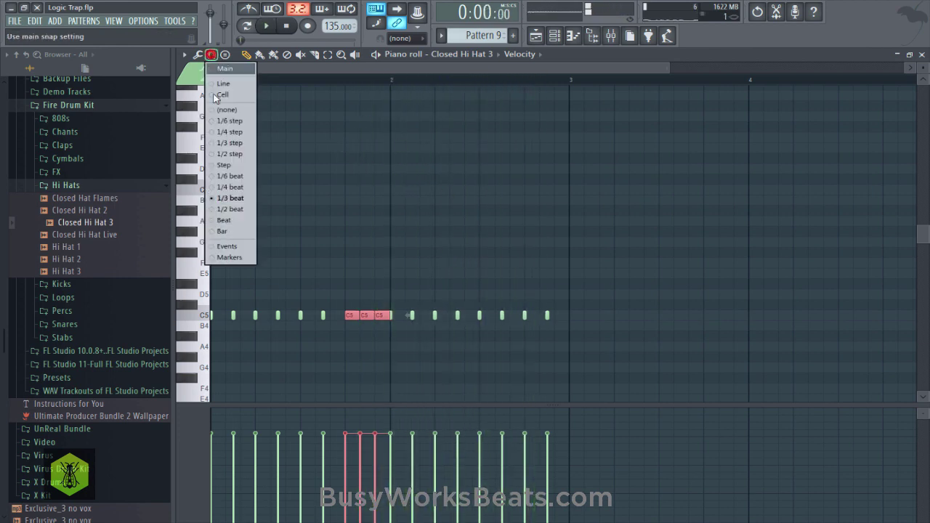
click(225, 154)
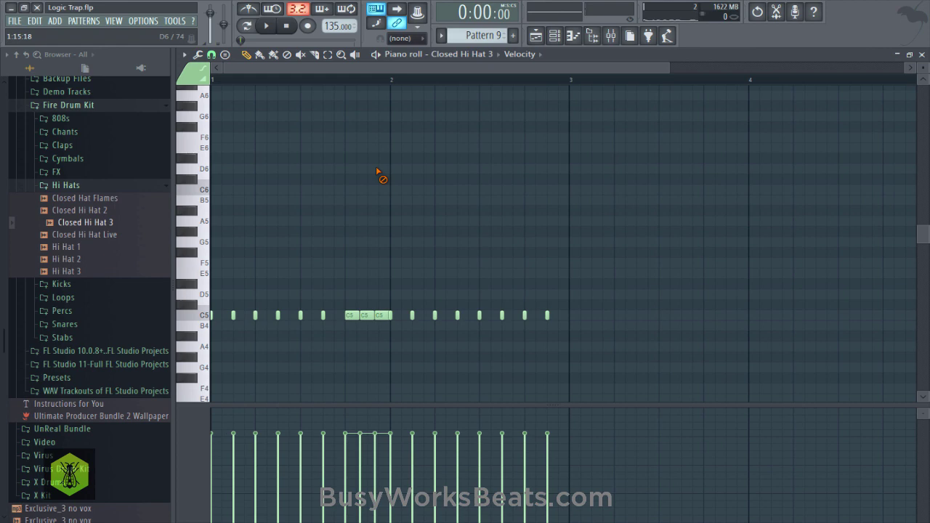
key(ctrl+s)
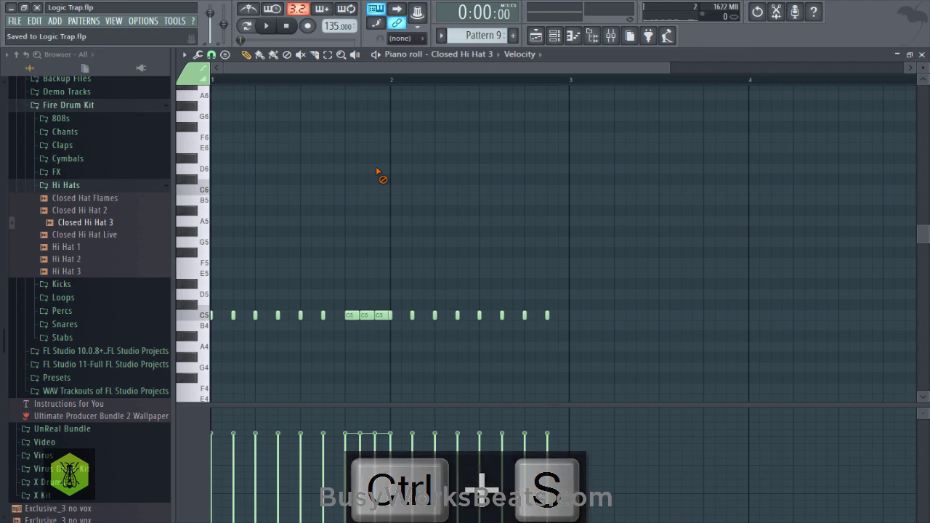
key(space)
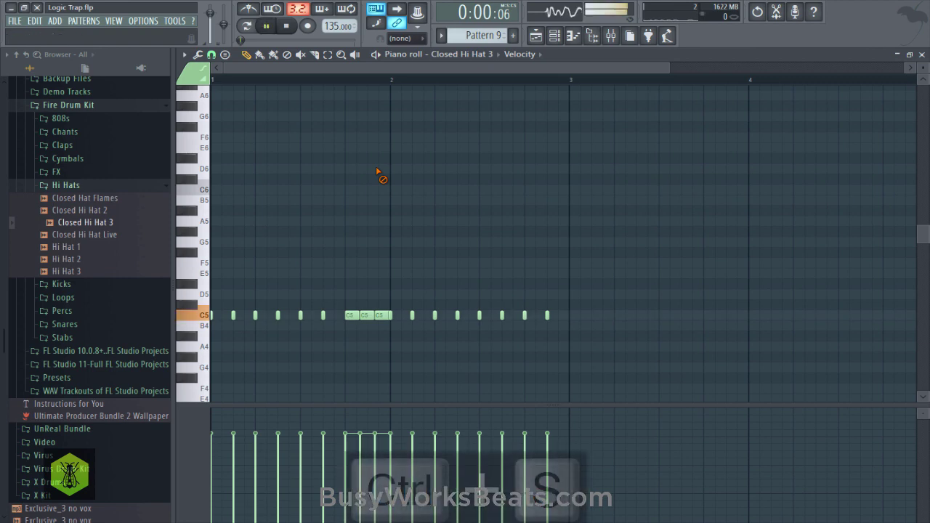
Reopen Pattern 9's Closed Hi Hat 3 piano roll, play from before the triplet roll, and lengthen the C5 note preceding bar 2's fourth beat
click(536, 36)
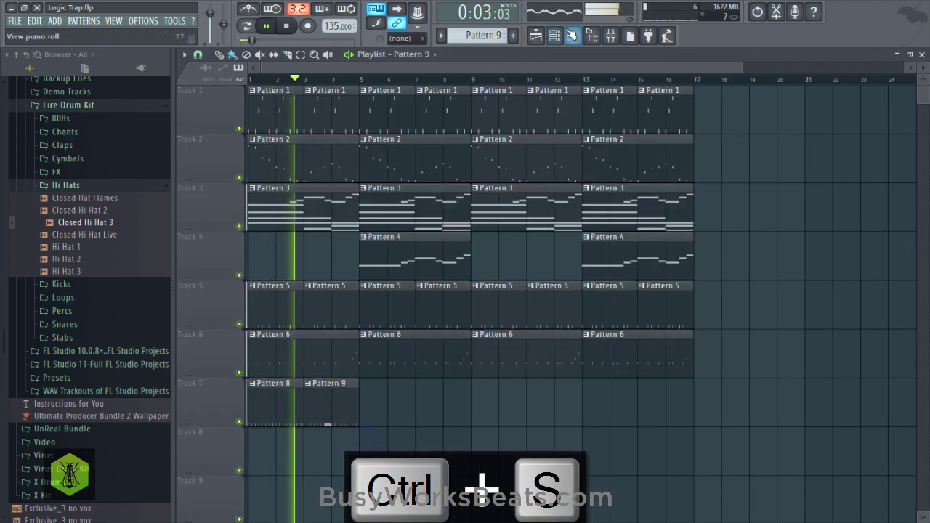
click(555, 37)
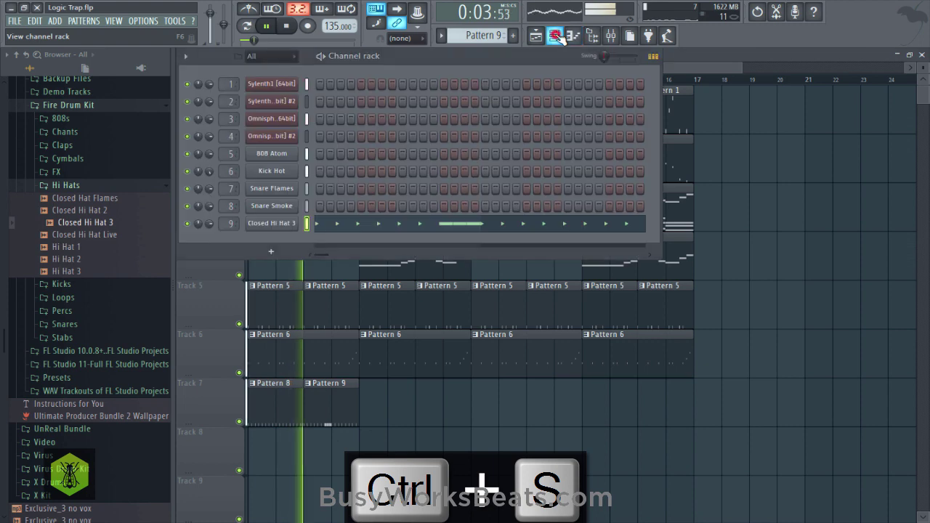
click(480, 229)
key(space)
scroll(694, 166, down, 1)
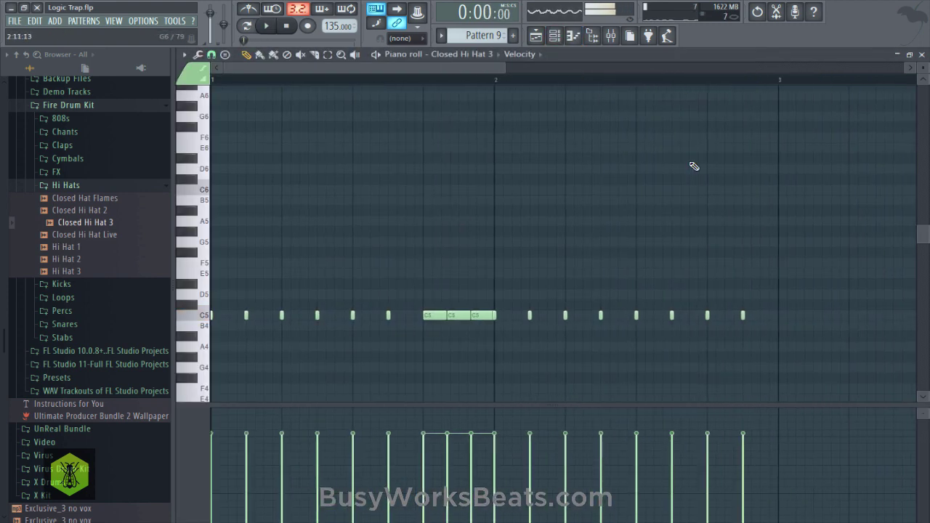
click(401, 80)
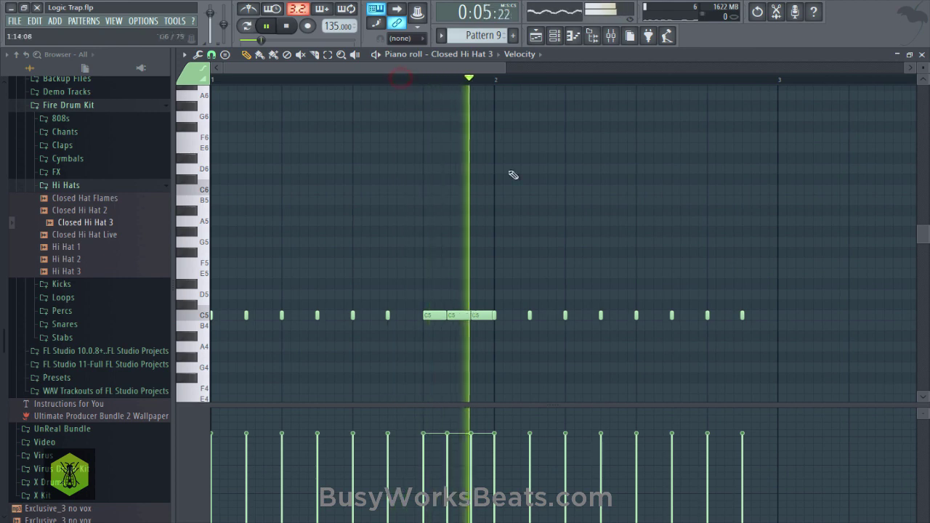
key(space)
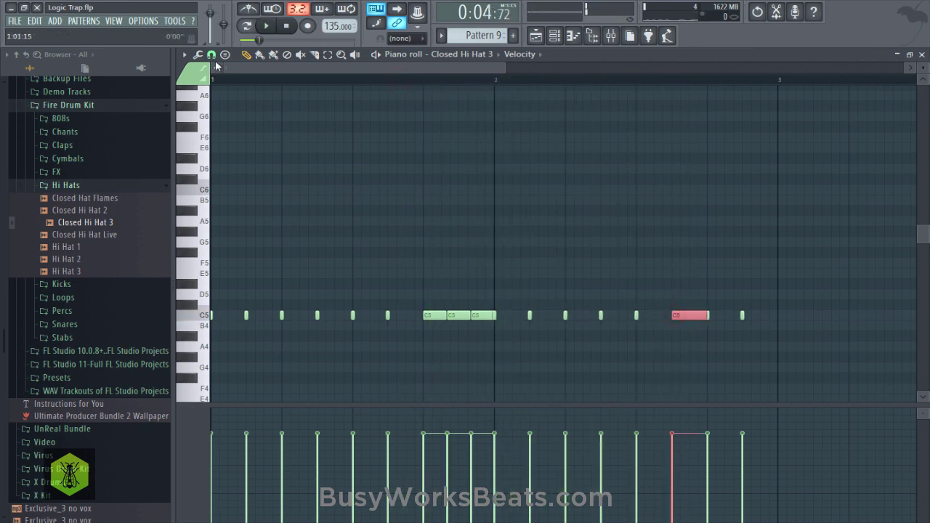
With the snap at 1/2 step, chop the lengthened bar 2 hi-hat note into four and play back the pattern
click(211, 55)
click(236, 154)
key(ctrl+u)
key(space)
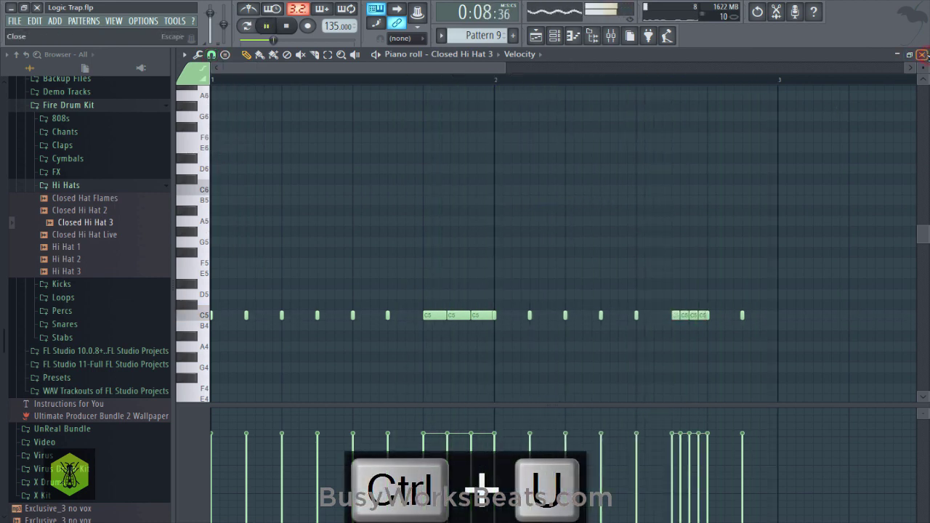
Repeat the Pattern 8 and Pattern 9 clips on Track 7 through bar 16 of the playlist, and save the project
click(922, 54)
click(835, 306)
right_click(386, 413)
drag(264, 409, 375, 412)
drag(453, 407, 506, 401)
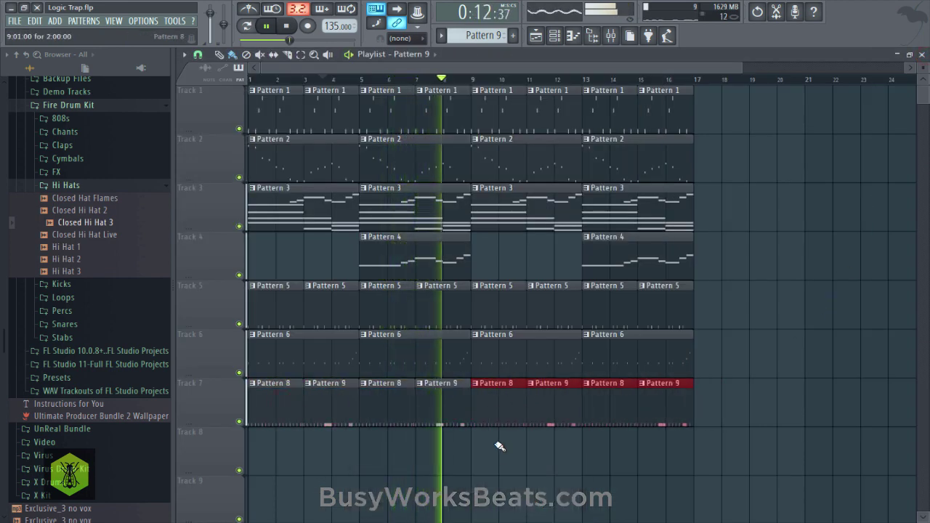
right_click(494, 451)
key(ctrl+s)
Inspect the time shift setting in the Closed Hi Hat 3 channel's miscellaneous options and return to the playlist
click(555, 36)
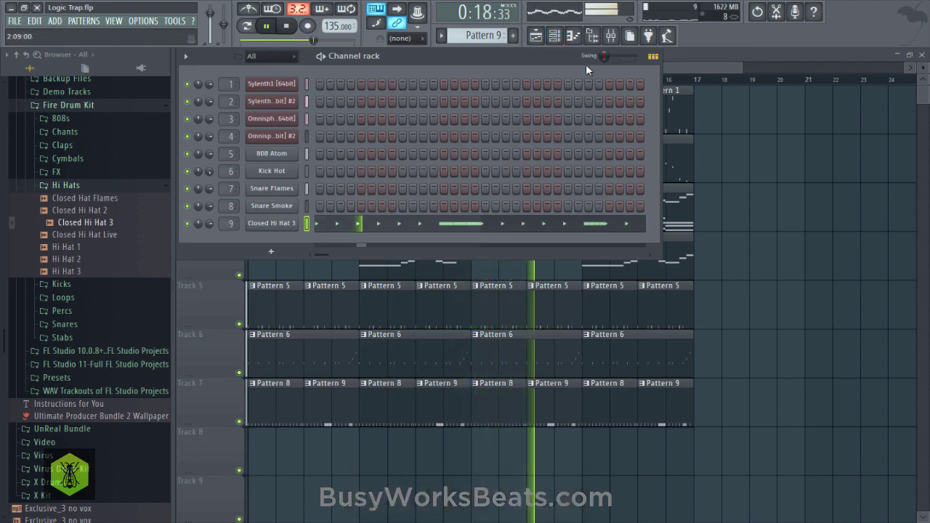
click(272, 223)
click(257, 132)
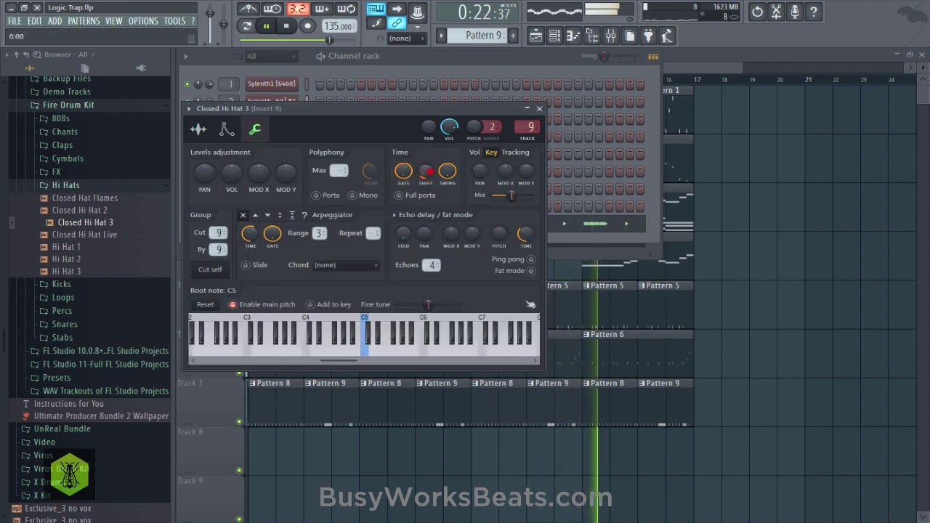
click(540, 110)
key(F6)
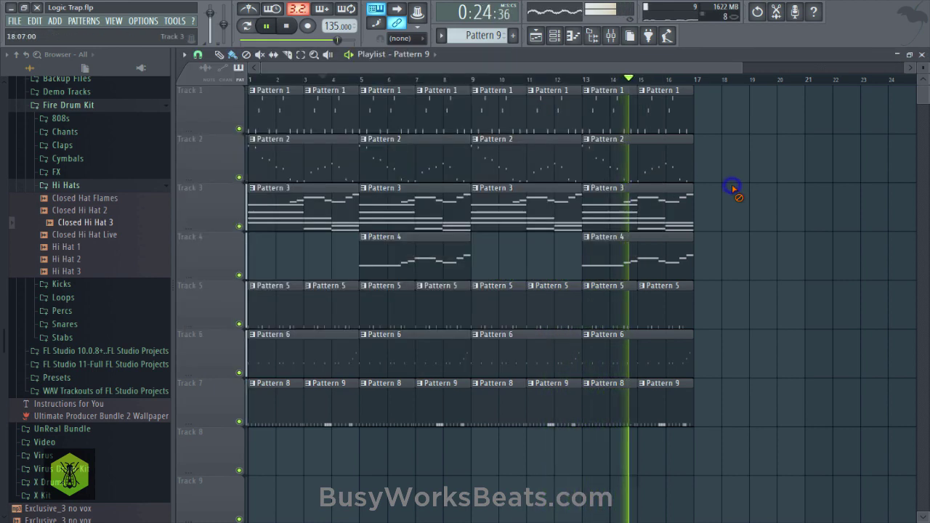
Save the project, stop playback, and duplicate all Track 1–7 clips from bars 1–16 to start at bar 17
key(ctrl+s)
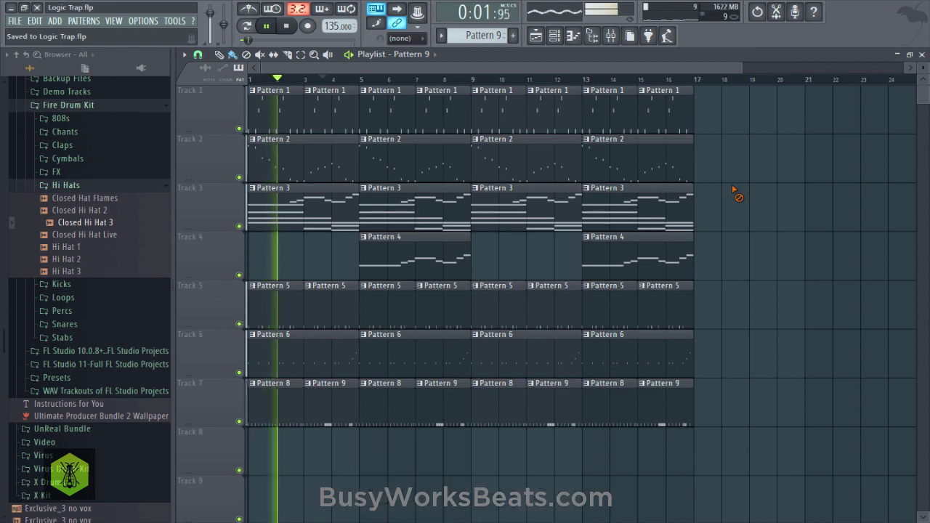
click(735, 188)
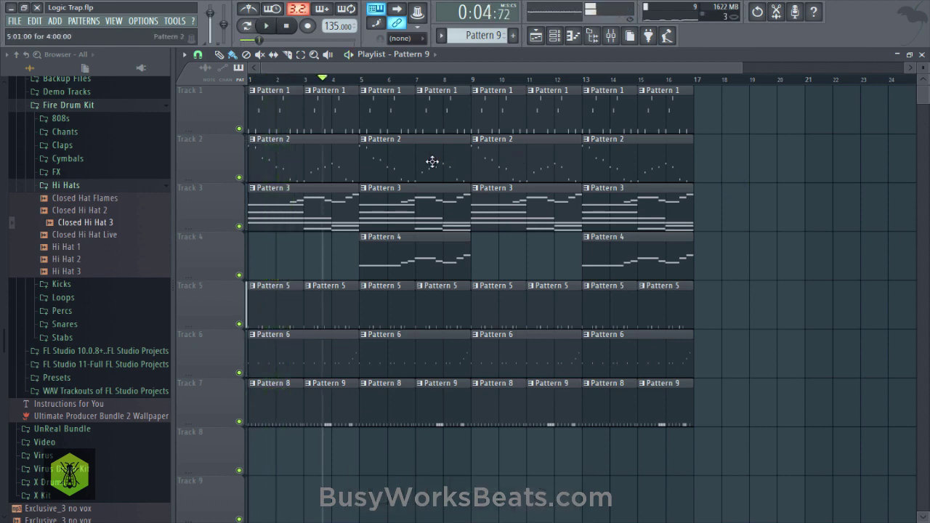
mouse_move(762, 426)
mouse_down()
mouse_move(384, 182)
mouse_move(249, 83)
mouse_up()
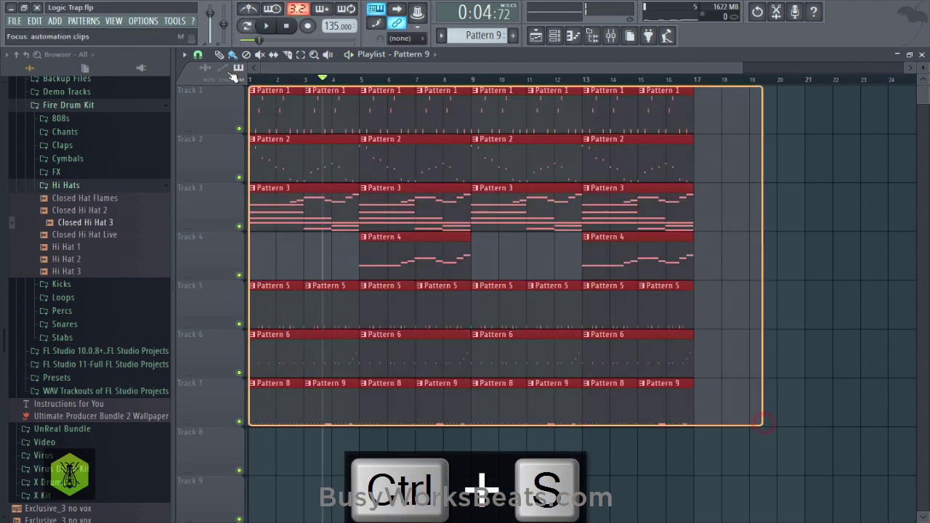
drag(394, 114, 617, 114)
key(ctrl+b)
scroll(694, 84, down, 3)
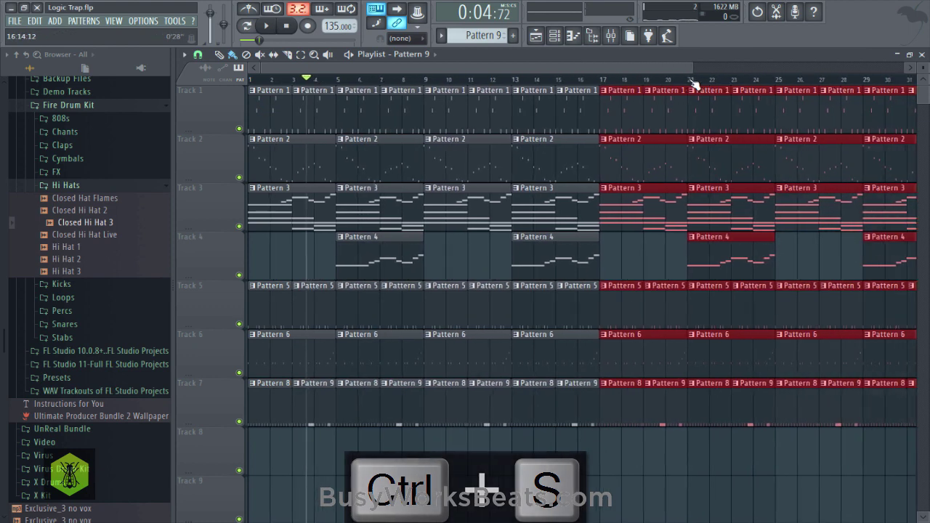
Delete the Pattern 2 clips from bars 17–24 and the Pattern 1 clips from bars 25–32, and clear the selection
right_click(605, 151)
right_click(650, 160)
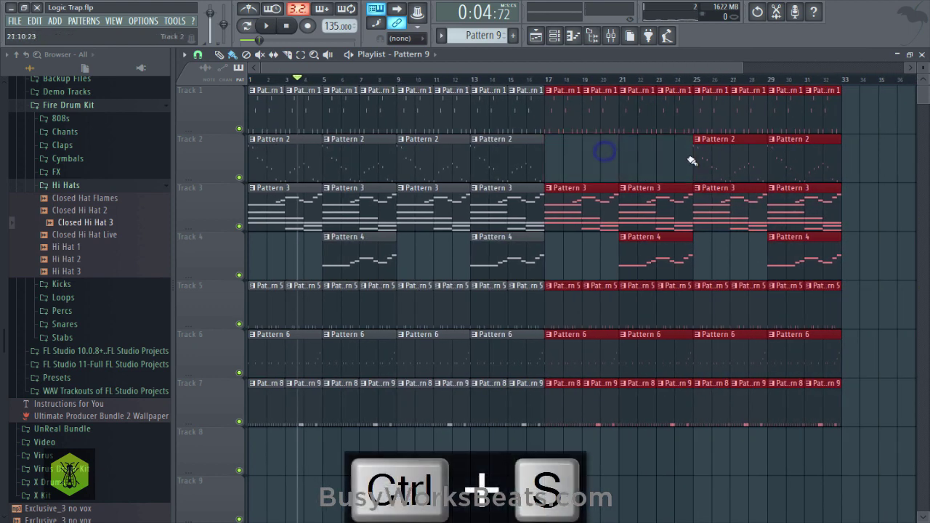
right_click(719, 120)
right_click(765, 116)
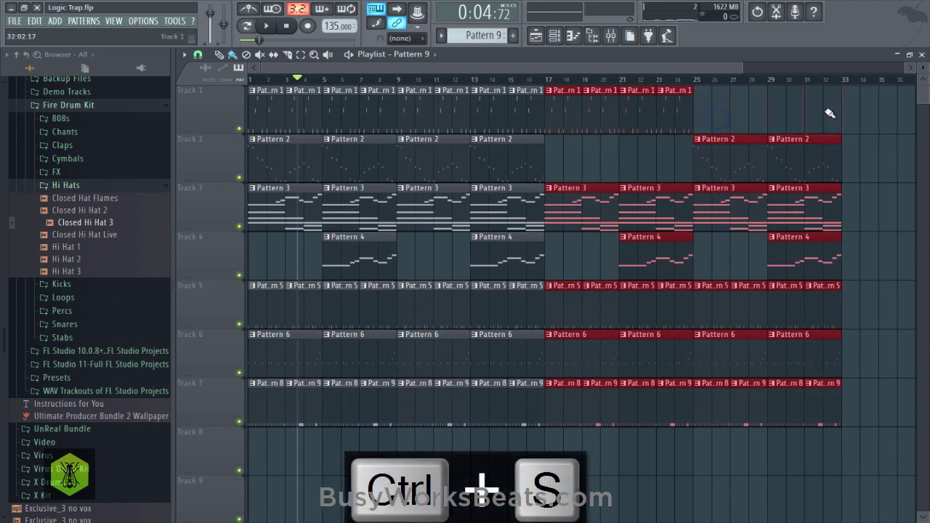
click(732, 258)
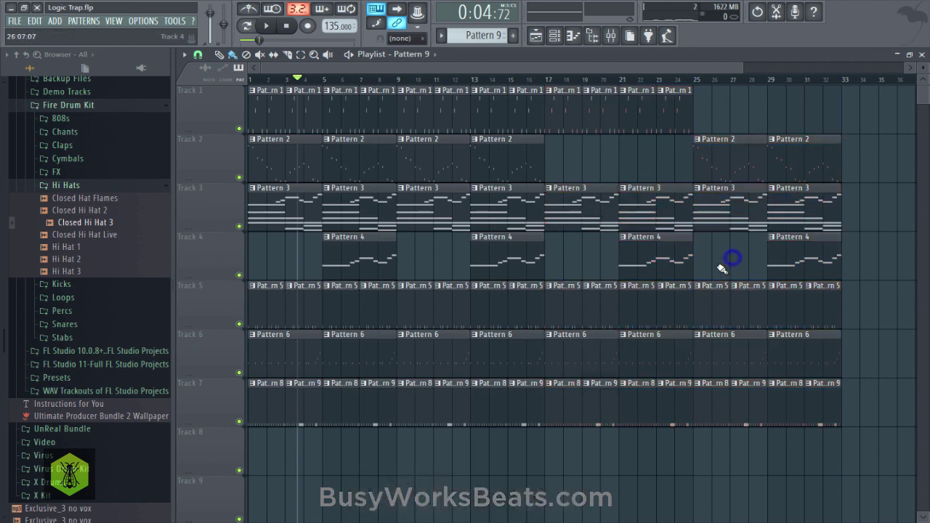
Start playback, delete the Pattern 4 clip at bar 21 on Track 4, and save the project
key(space)
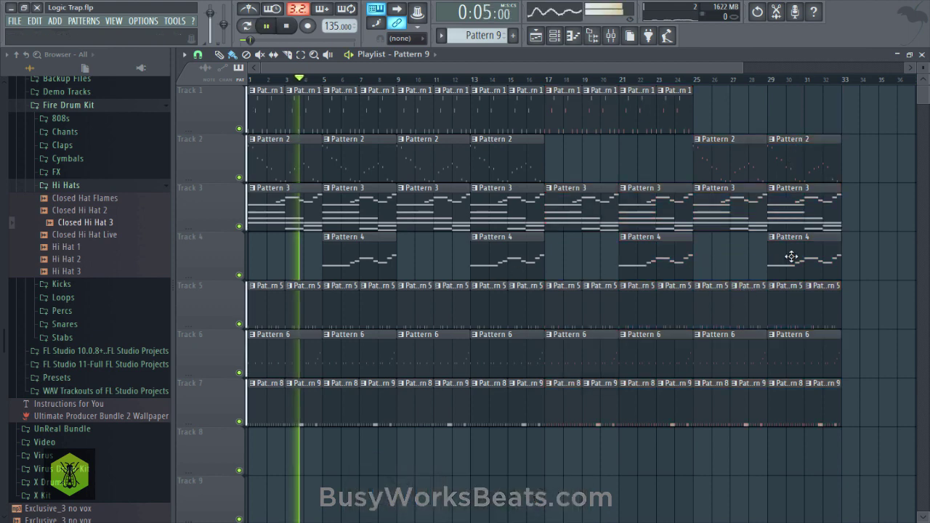
right_click(681, 250)
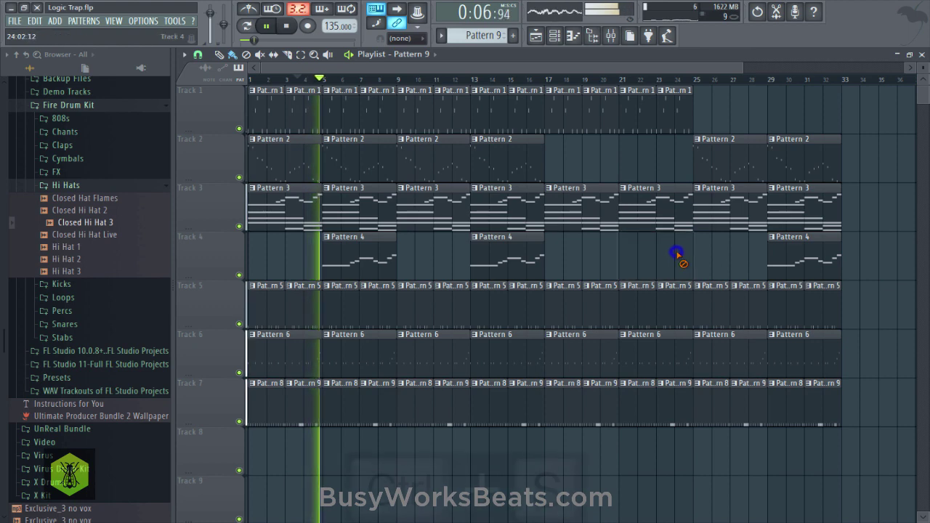
key(ctrl+s)
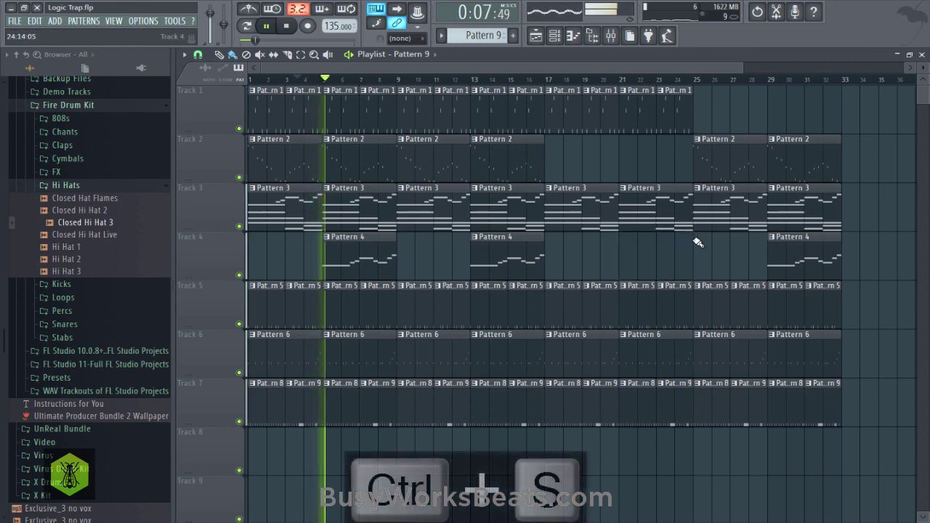
Delete the Track 5 and Track 7 clips from bars 25–32 and save the project
right_click(712, 402)
right_click(745, 410)
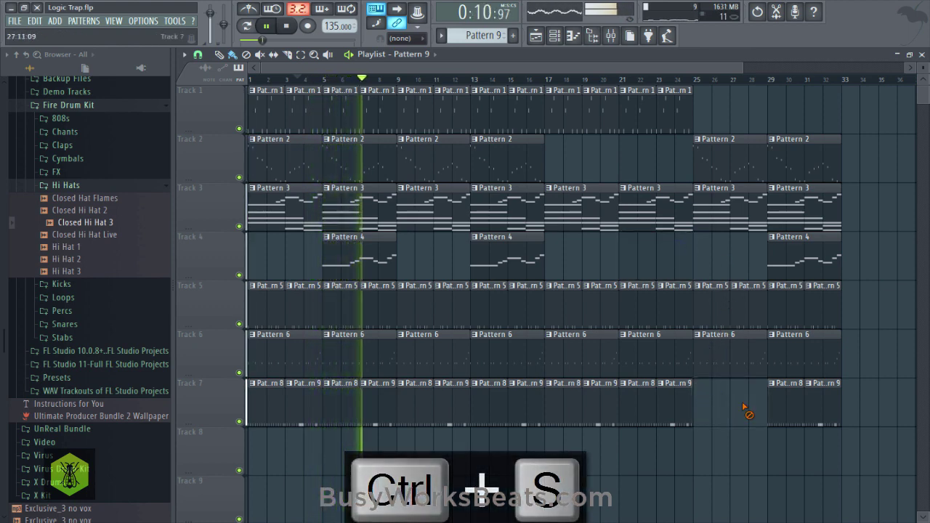
right_click(713, 305)
right_click(748, 305)
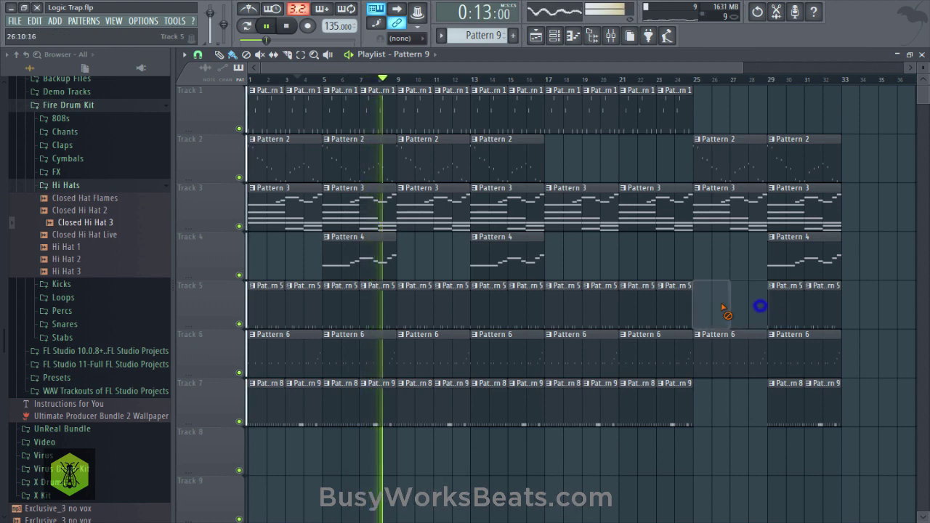
right_click(785, 305)
right_click(822, 305)
right_click(788, 400)
right_click(818, 410)
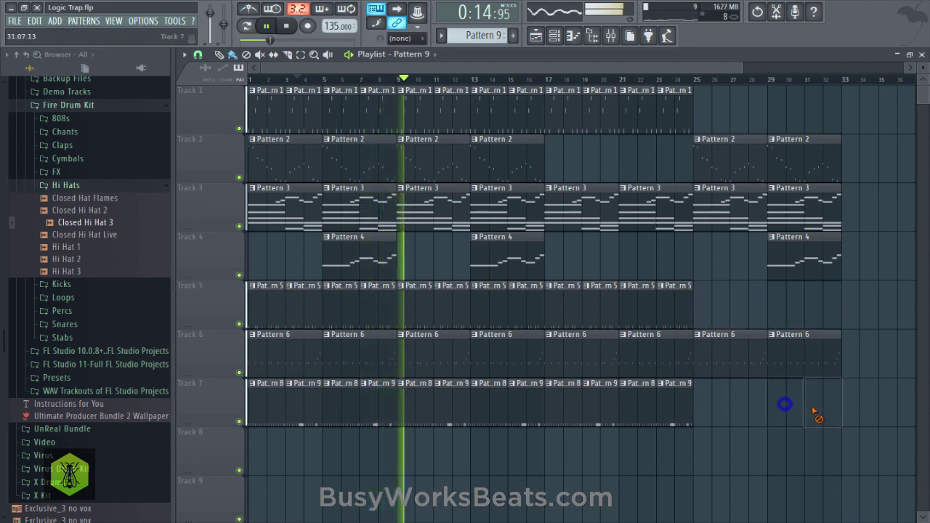
key(ctrl+s)
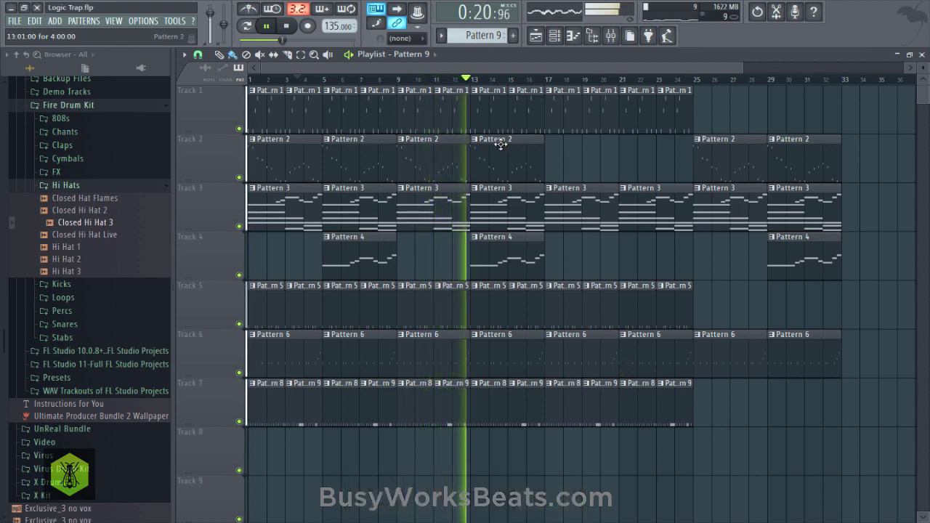
Add Cymbal 1 from the Fire Drum Kit's Cymbals folder as a new sampler channel and route it to mixer track 10
click(120, 158)
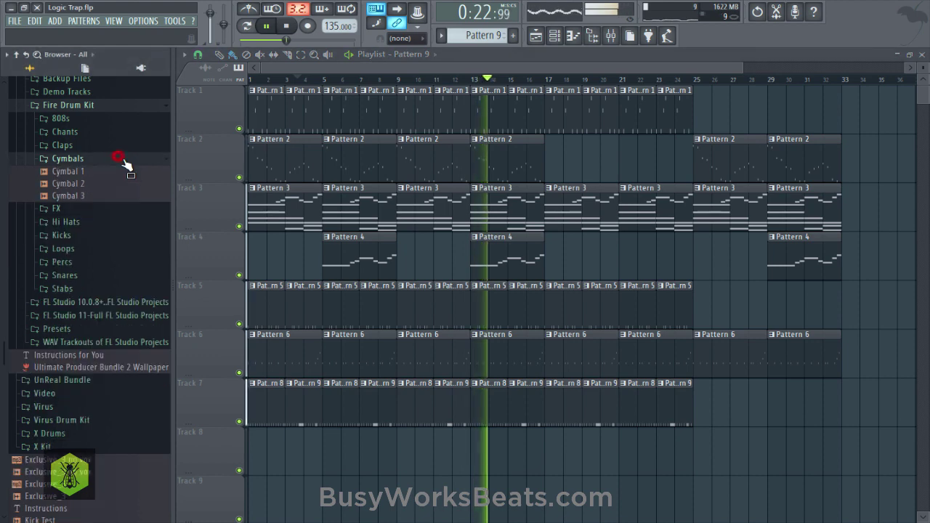
click(83, 175)
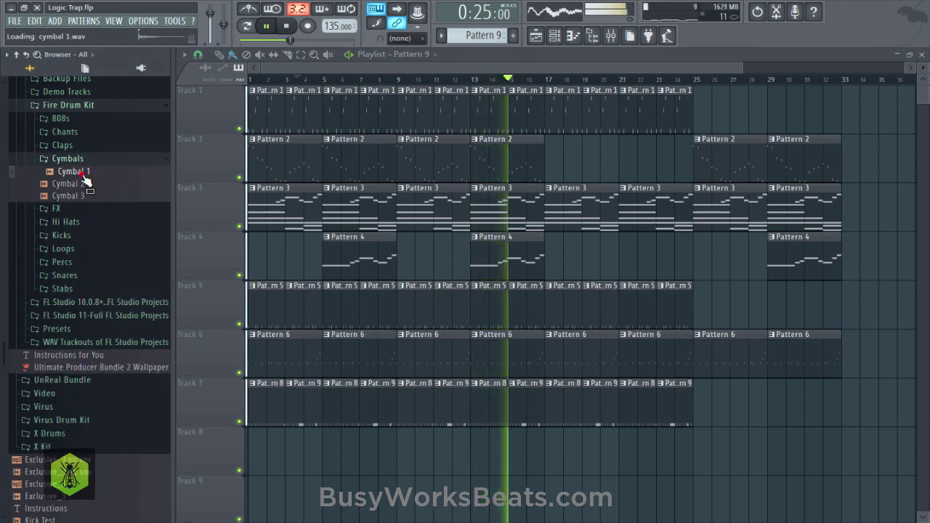
right_click(83, 176)
click(109, 183)
click(572, 36)
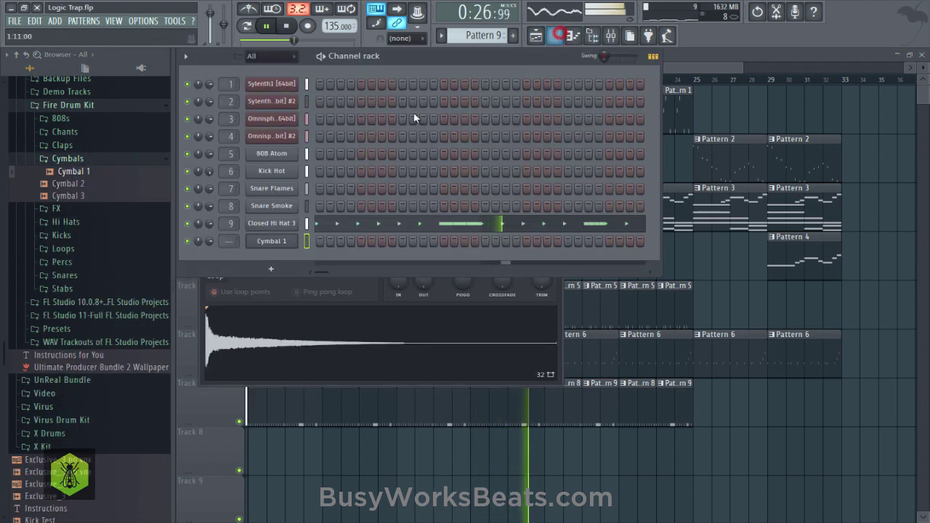
drag(226, 243, 226, 234)
In Pattern 10, put a Cymbal 1 hit on the first step and place the pattern on Track 8 at bars 1 and 5
scroll(496, 35, down, 1)
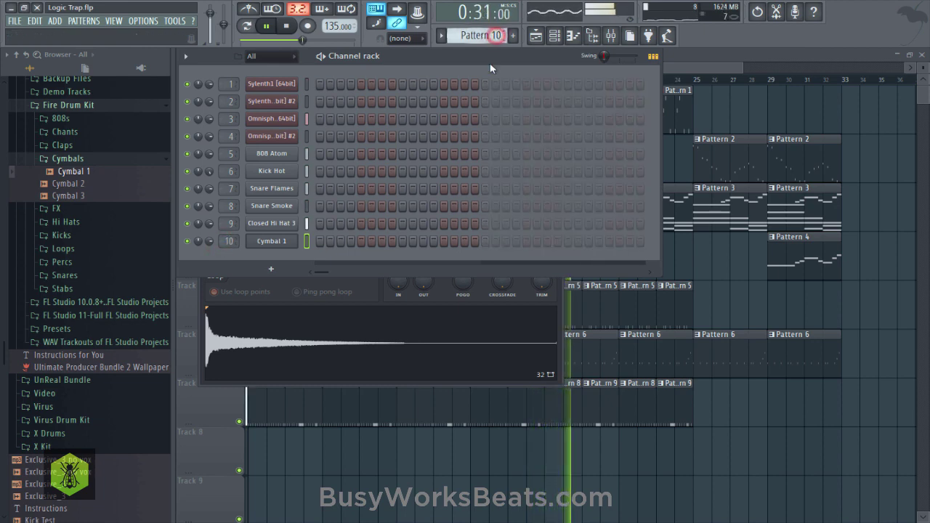
click(312, 242)
key(F5)
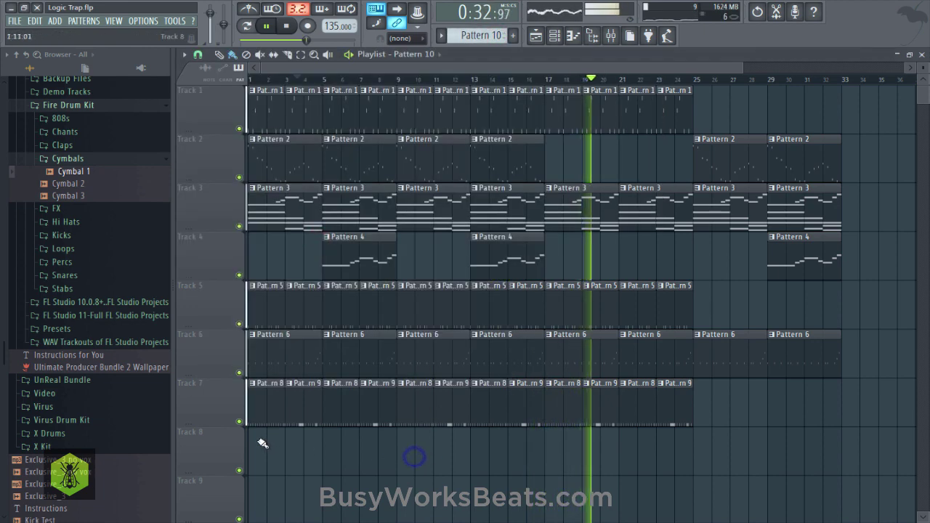
mouse_move(269, 443)
mouse_down()
mouse_move(286, 449)
mouse_move(251, 445)
mouse_up()
click(325, 451)
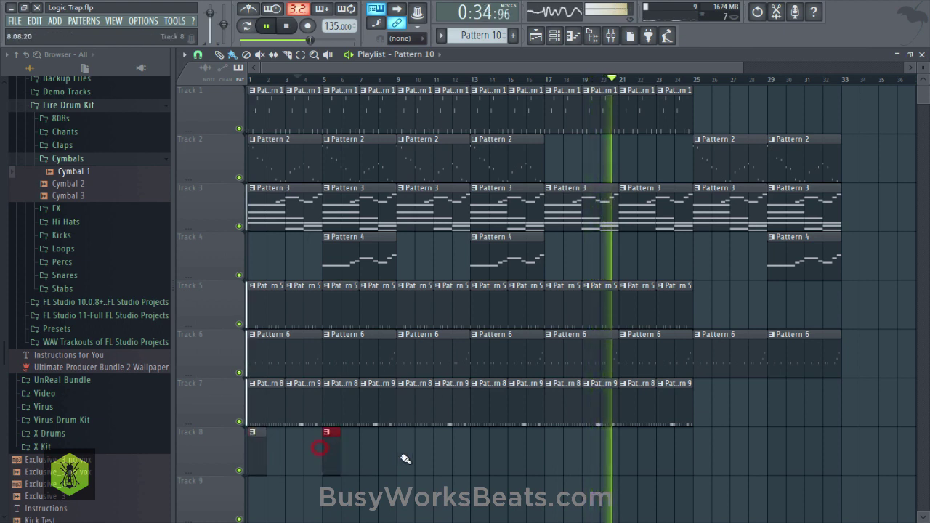
Place Pattern 10 cymbal clips on Track 8 at bars 9, 13, 17 and 25, and save the project
click(402, 447)
click(473, 451)
click(555, 454)
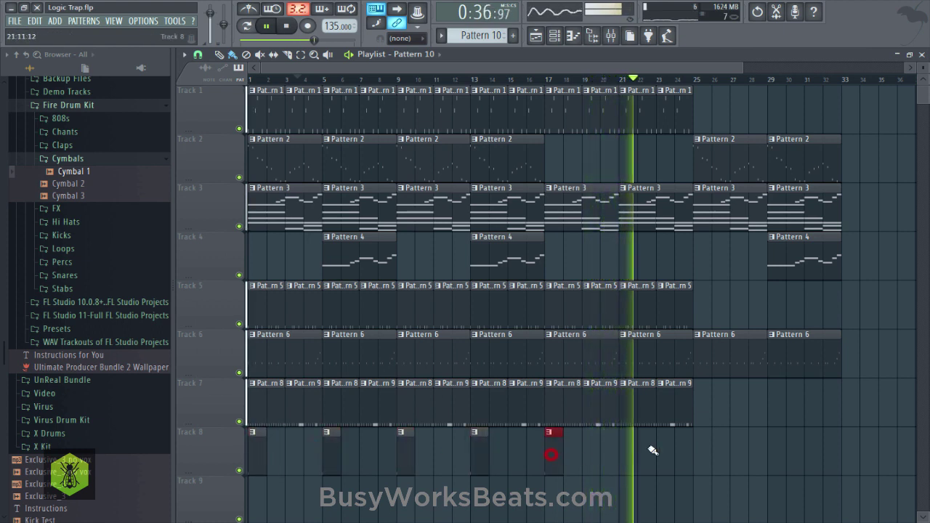
click(702, 455)
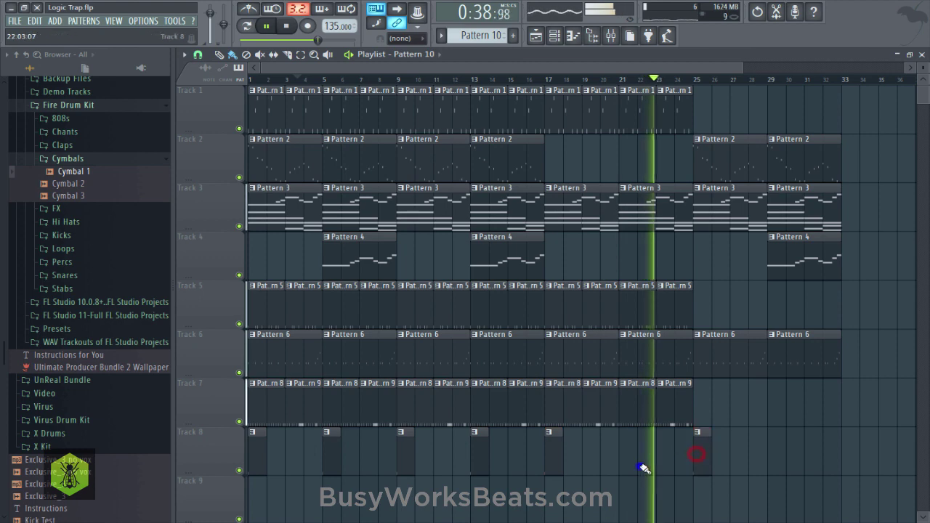
key(ctrl+s)
Adjust oscillator A1's detune in the first Sylenth1 channel, go back to the Playlist, and save the project
key(F6)
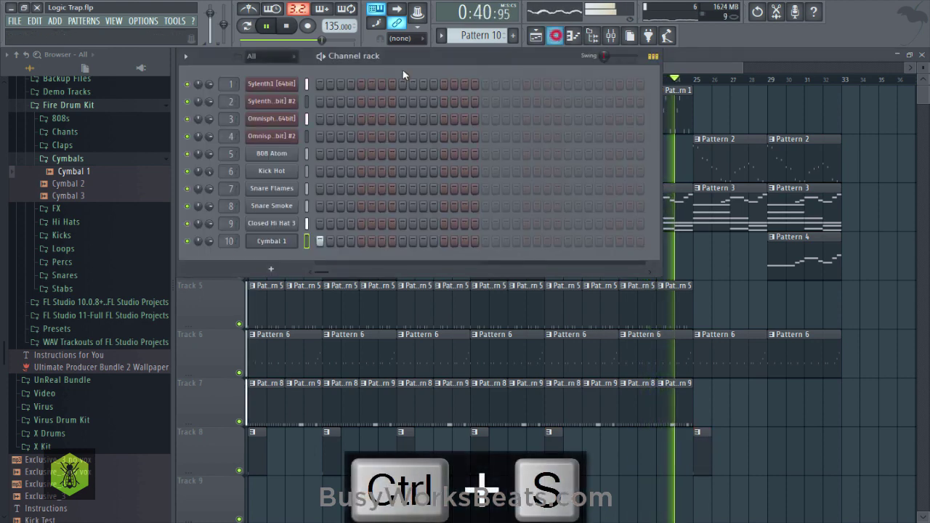
click(271, 83)
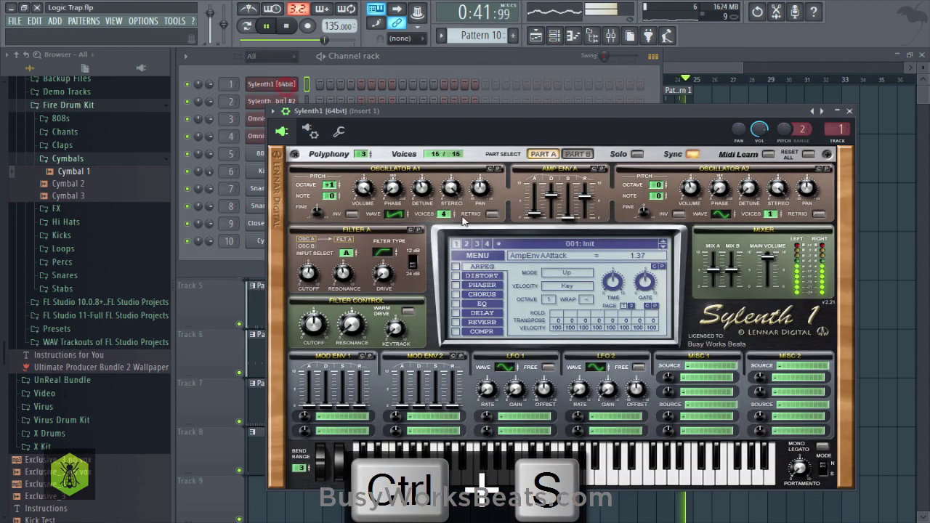
click(421, 188)
click(917, 210)
key(ctrl+s)
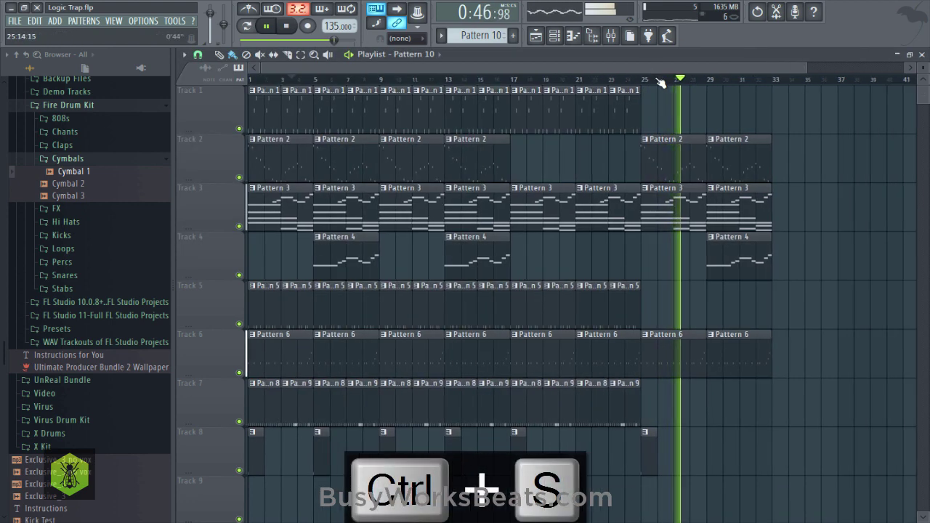
scroll(660, 77, down, 1)
key(ctrl+s)
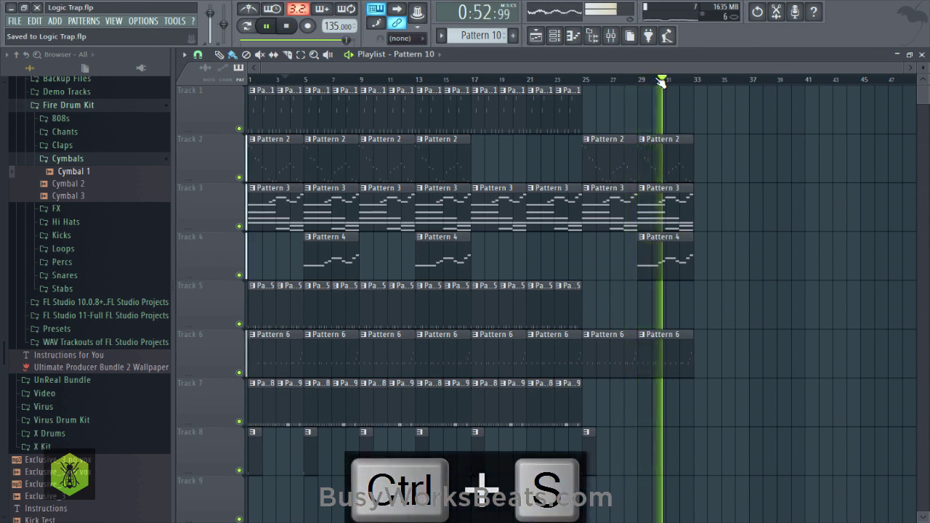
key(ctrl+s)
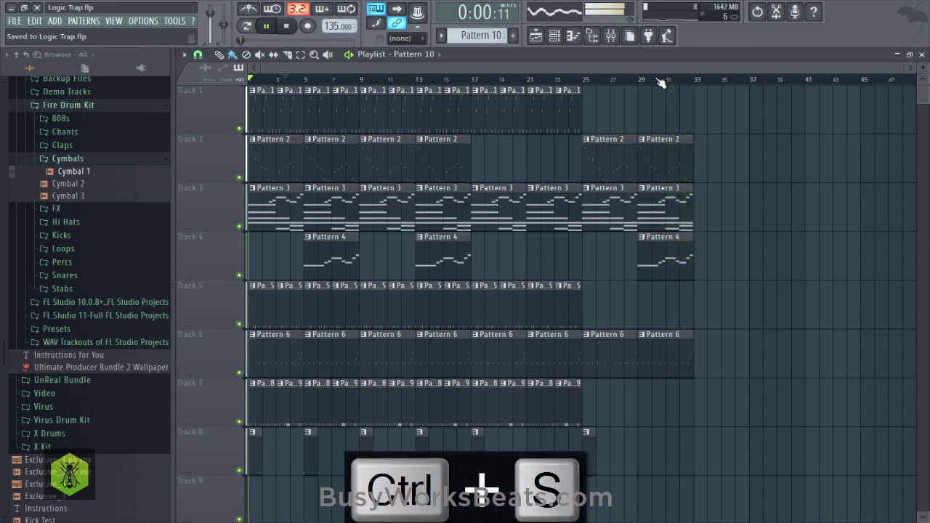
Reopen the first Sylenth1 channel and set oscillator A1's detune to 4.38
click(554, 35)
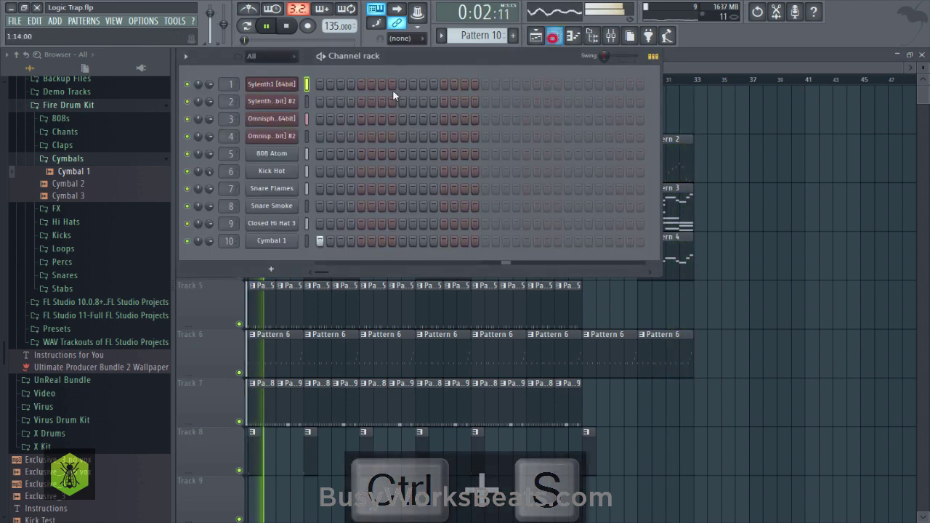
click(295, 83)
drag(426, 204, 427, 225)
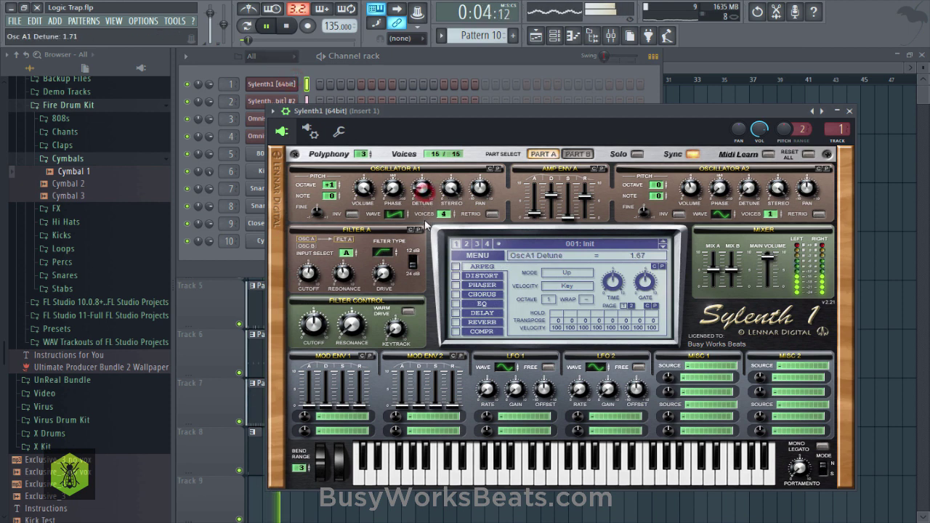
drag(402, 183, 398, 163)
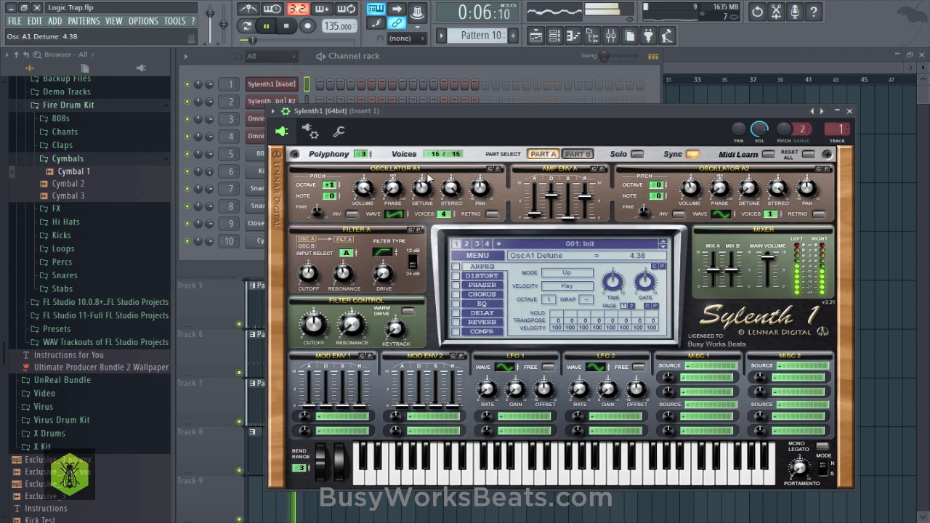
Try oscillator A1 with 8 voices and return it to 4 voices
drag(451, 188, 449, 211)
mouse_move(453, 245)
mouse_down()
mouse_move(445, 202)
mouse_move(450, 232)
mouse_up()
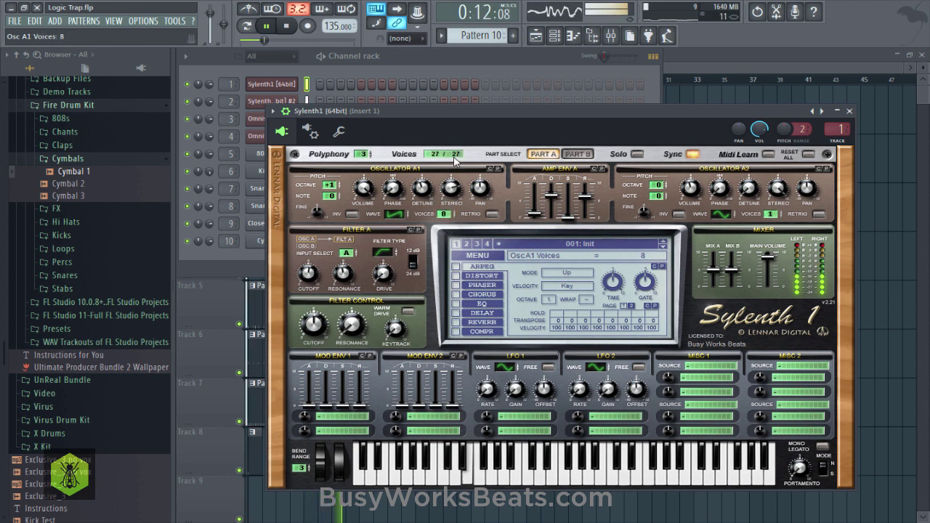
drag(449, 242, 450, 252)
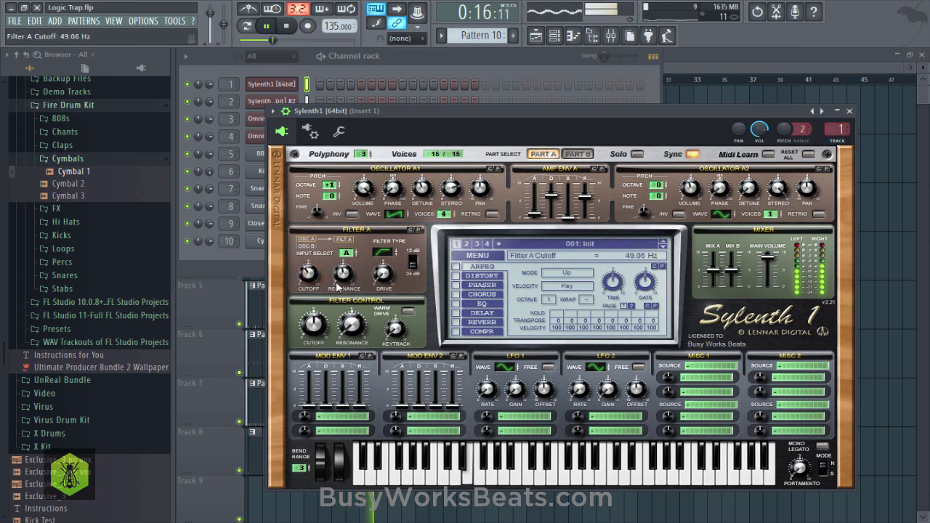
Set Sylenth1's filter control resonance to 4.29, main volume to 7.87 and amp envelope A attack to 2.06, and save the project
drag(308, 272, 314, 273)
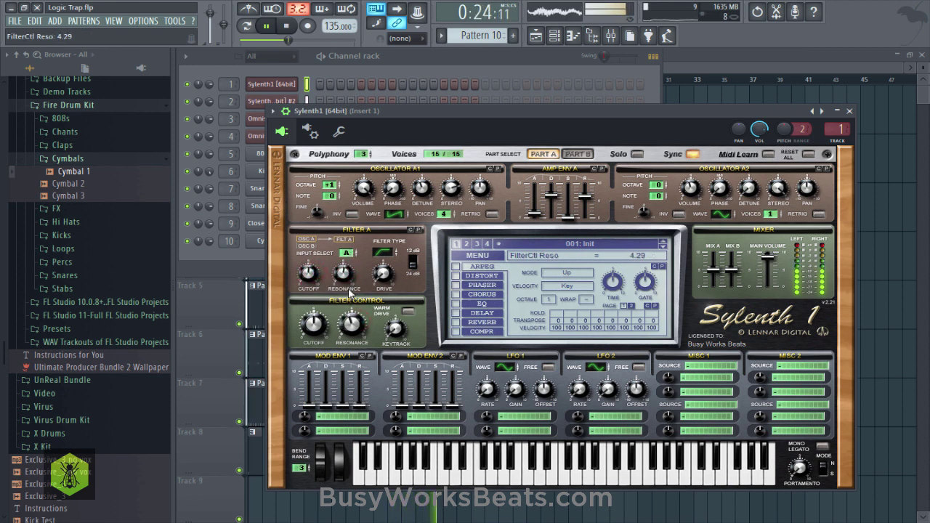
drag(770, 265, 770, 267)
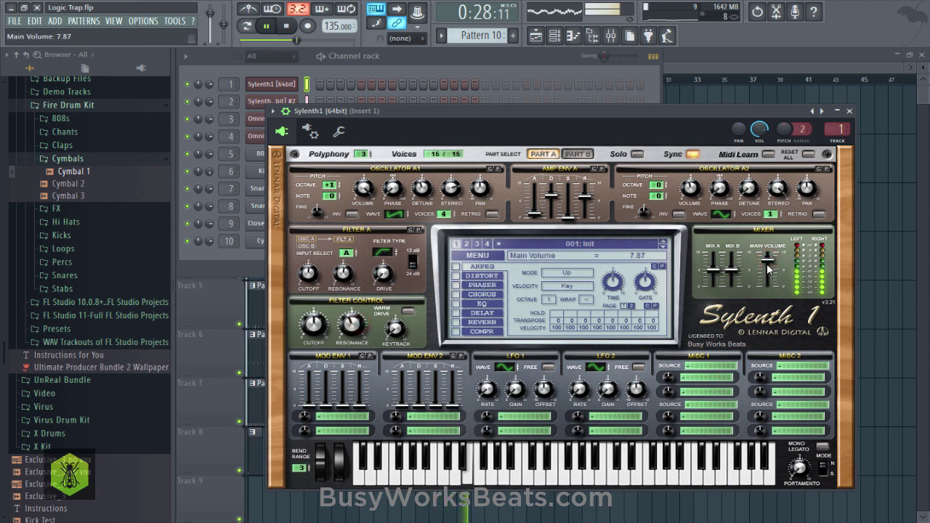
click(535, 213)
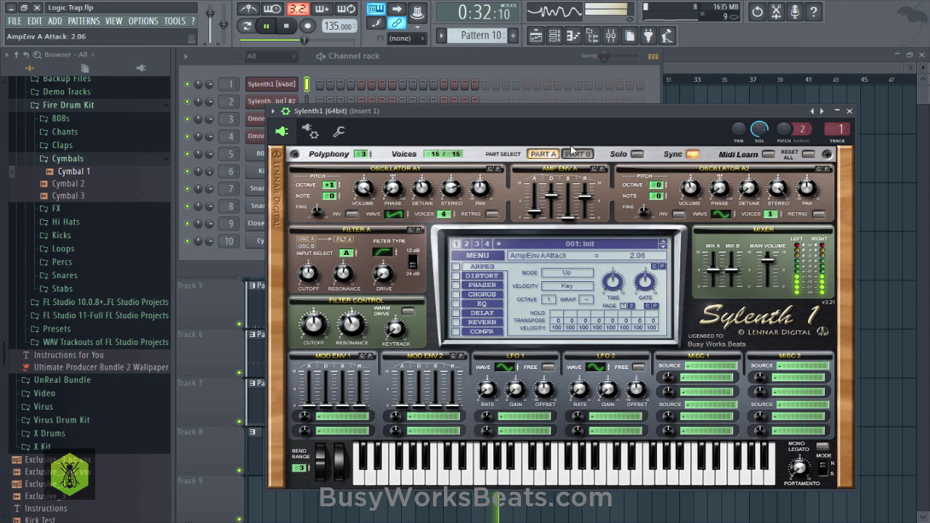
click(538, 66)
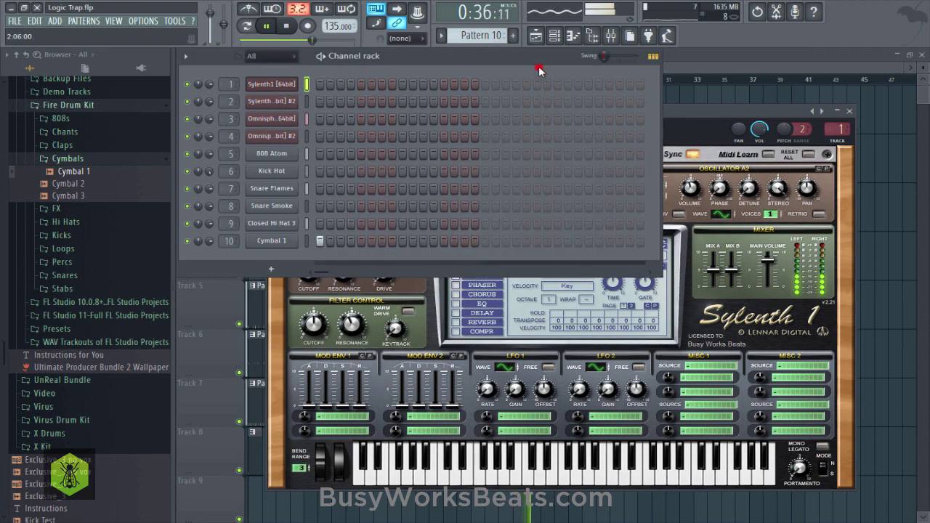
click(689, 67)
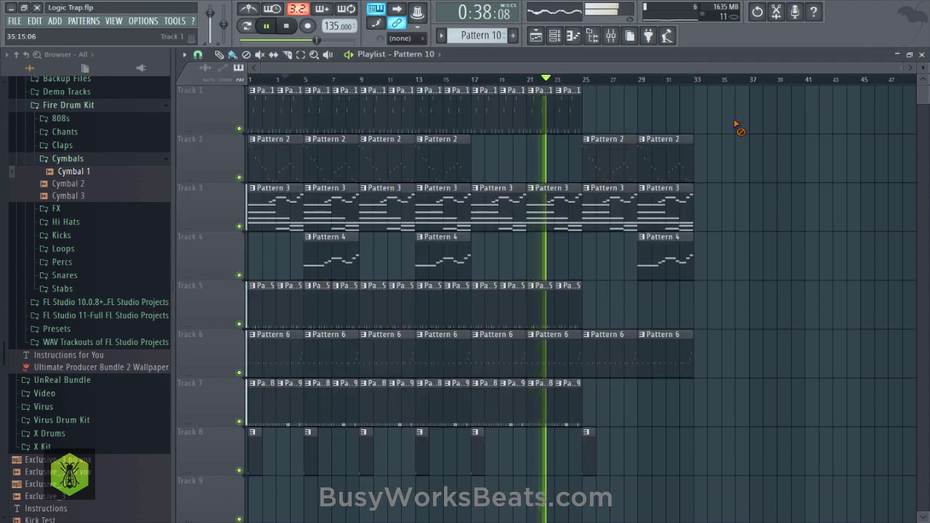
key(ctrl+s)
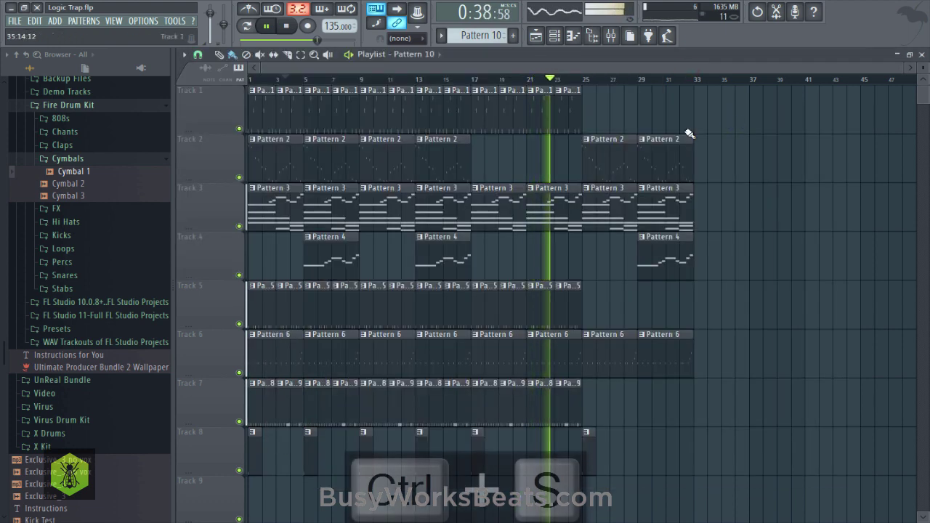
In the first Sylenth1 channel, set LFO 1's wave to Ramp and assign its first destination to Cutoff A
click(555, 36)
click(272, 84)
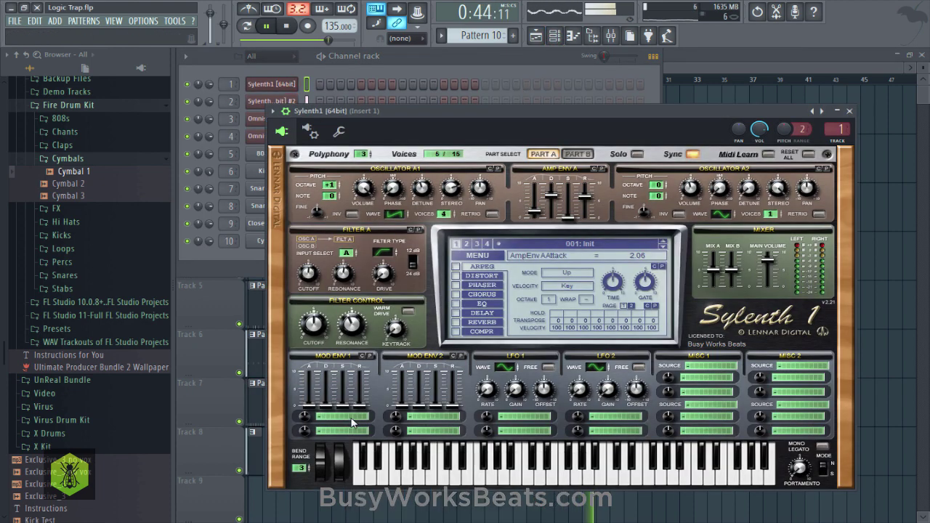
click(351, 422)
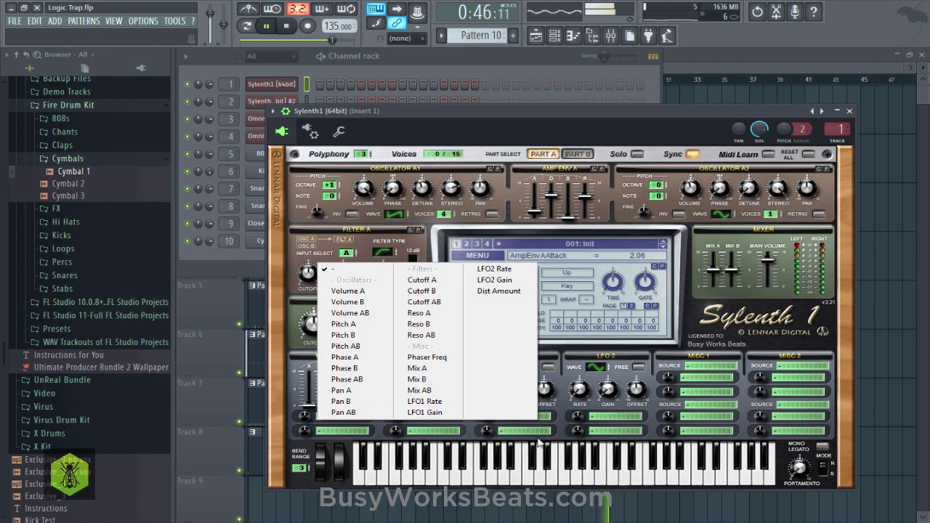
click(561, 434)
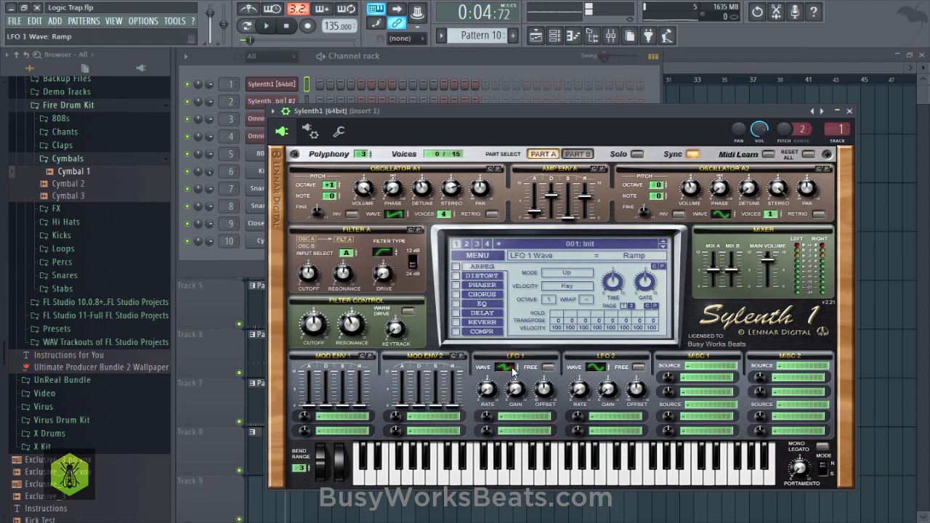
click(527, 418)
click(604, 285)
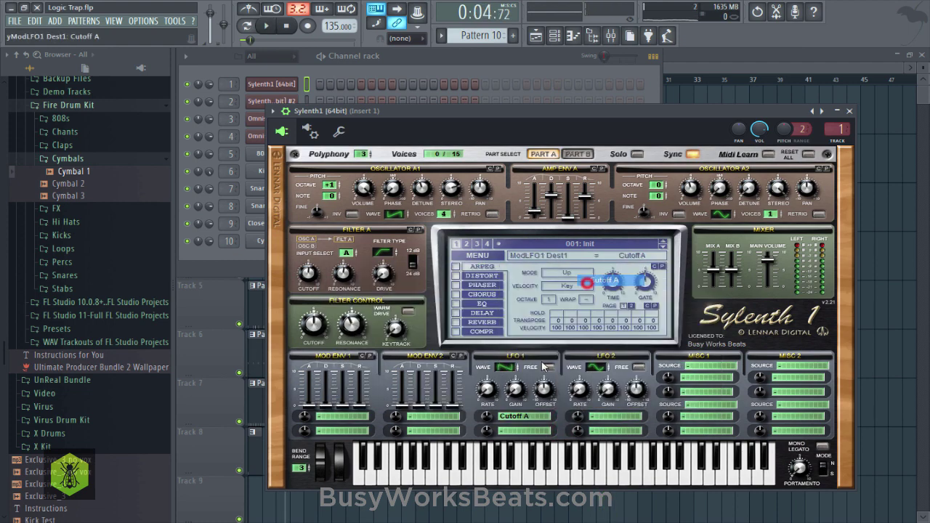
During playback, set LFO 1's gain to 8.38 and its Cutoff A modulation amount to 0.86, and stop playback
key(space)
drag(517, 389, 527, 284)
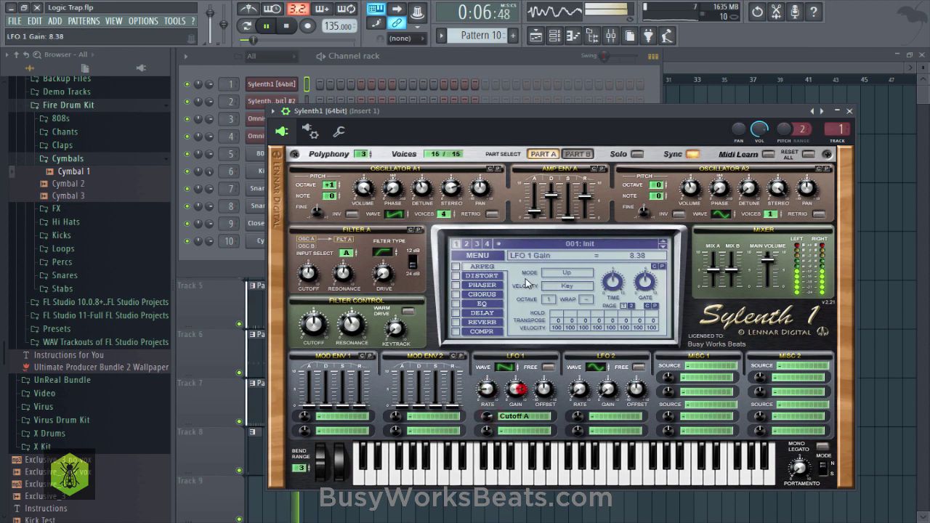
click(487, 391)
drag(488, 381, 489, 395)
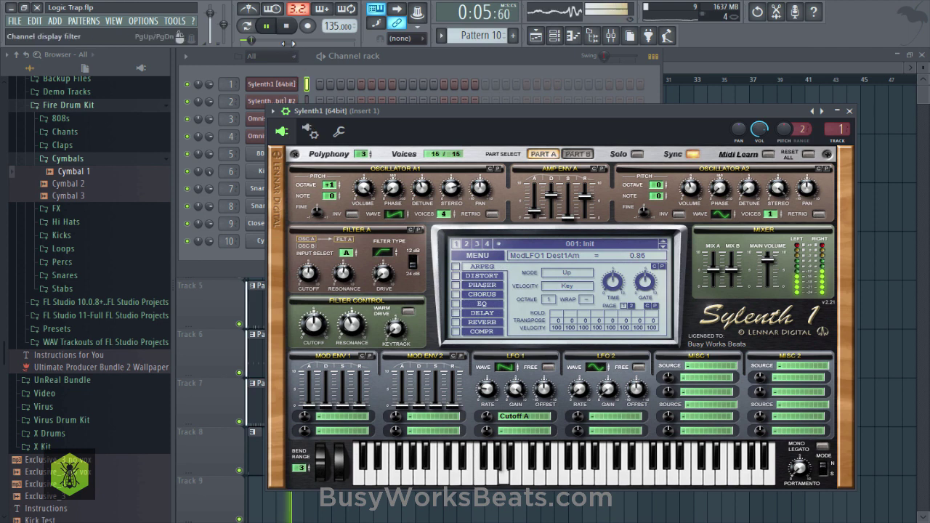
click(287, 26)
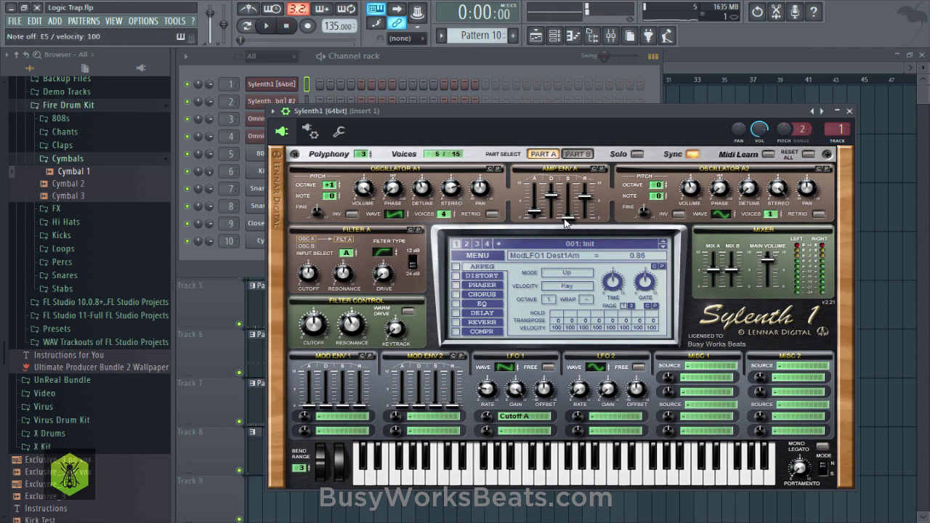
Restart playback, refine Sylenth1's cutoff modulation with LFO 1's rate at 4/1, and return to the Playlist
click(532, 72)
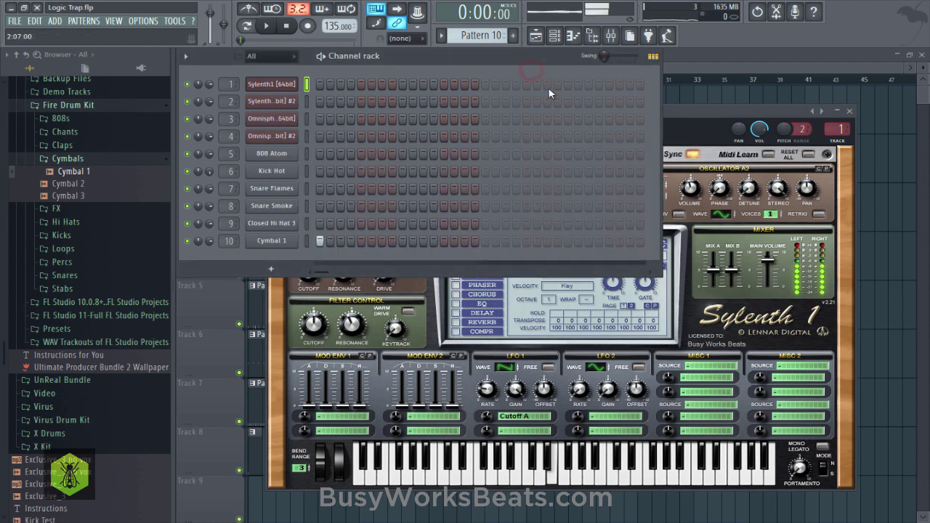
click(667, 122)
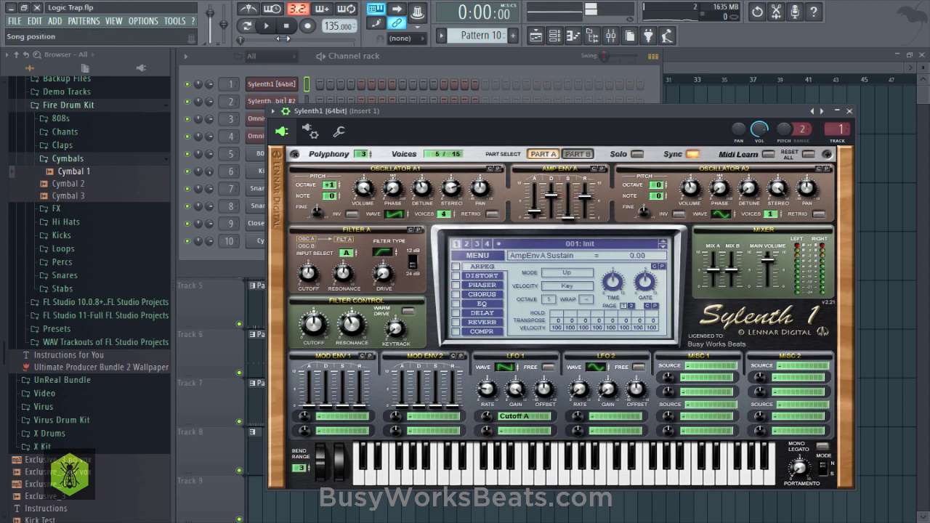
key(space)
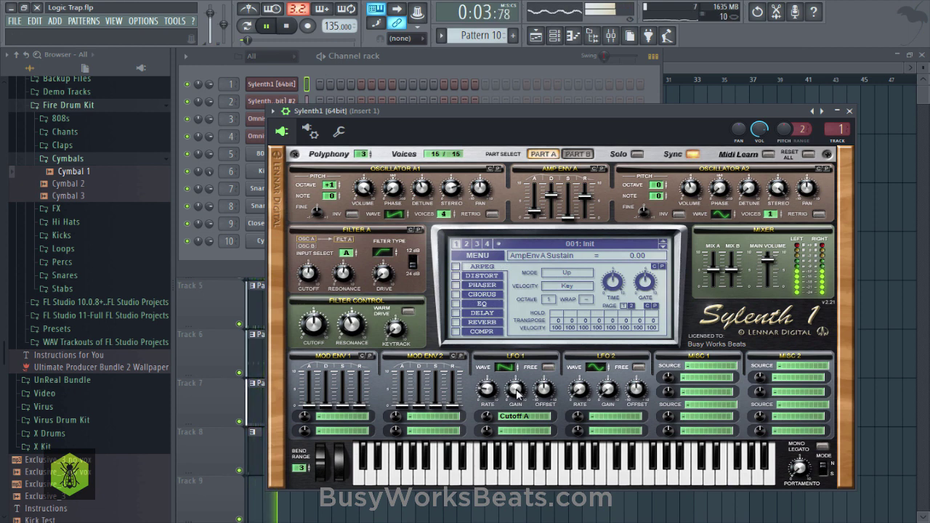
click(489, 420)
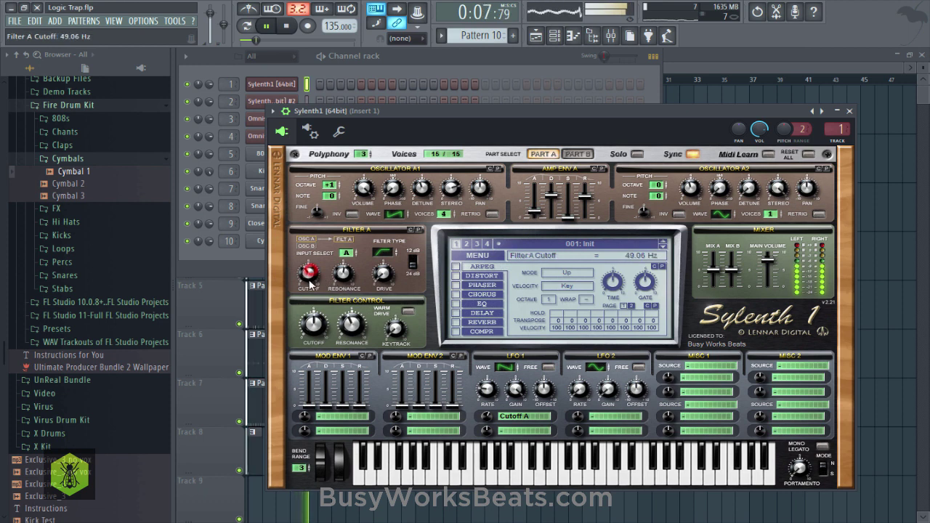
click(492, 394)
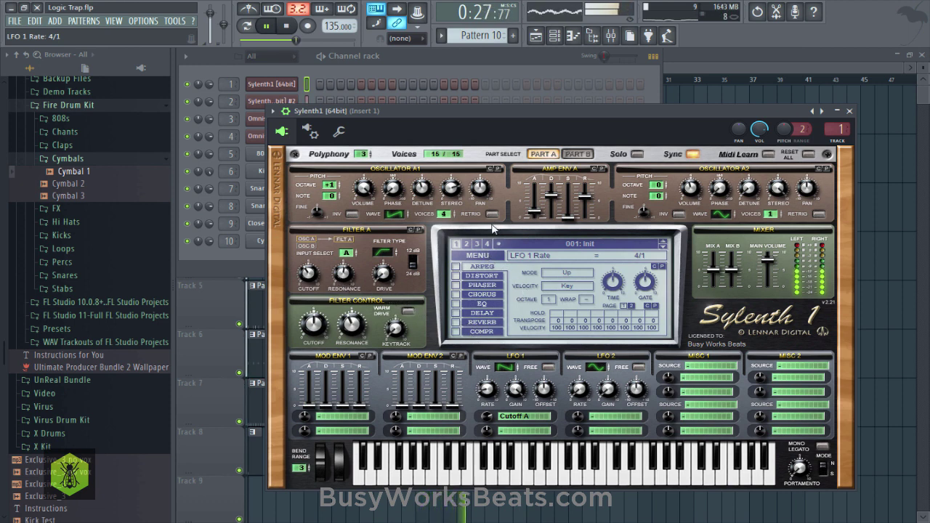
click(471, 78)
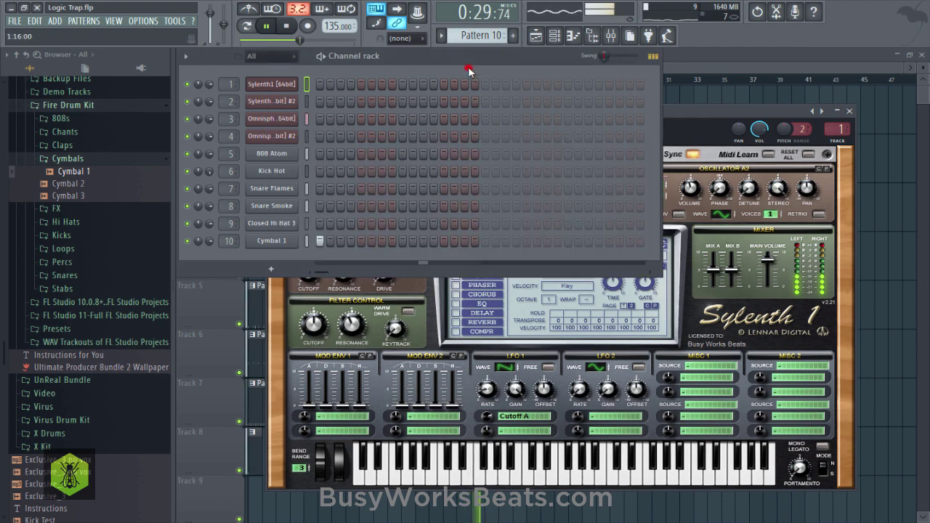
click(686, 62)
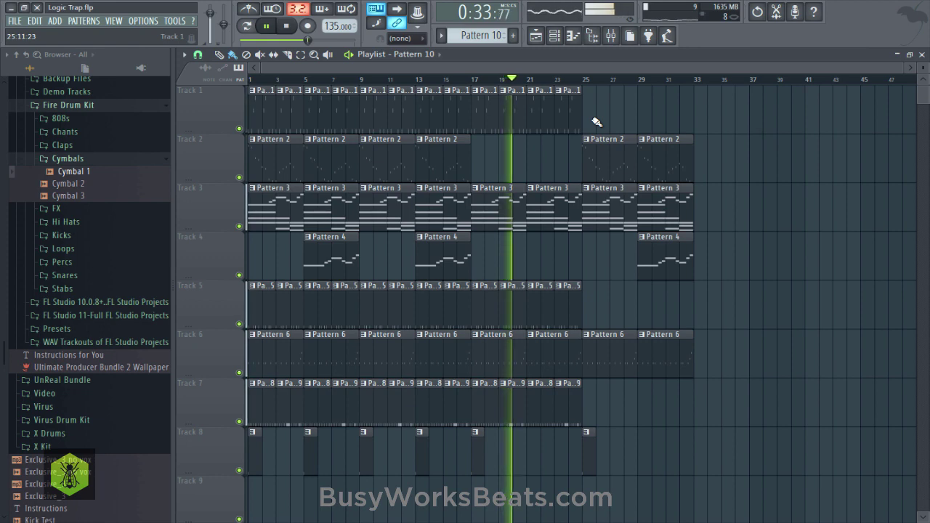
Raise the wet level of Fruity Reeverb 2 on mixer Insert 1, stop playback, and save the project
key(F9)
click(812, 135)
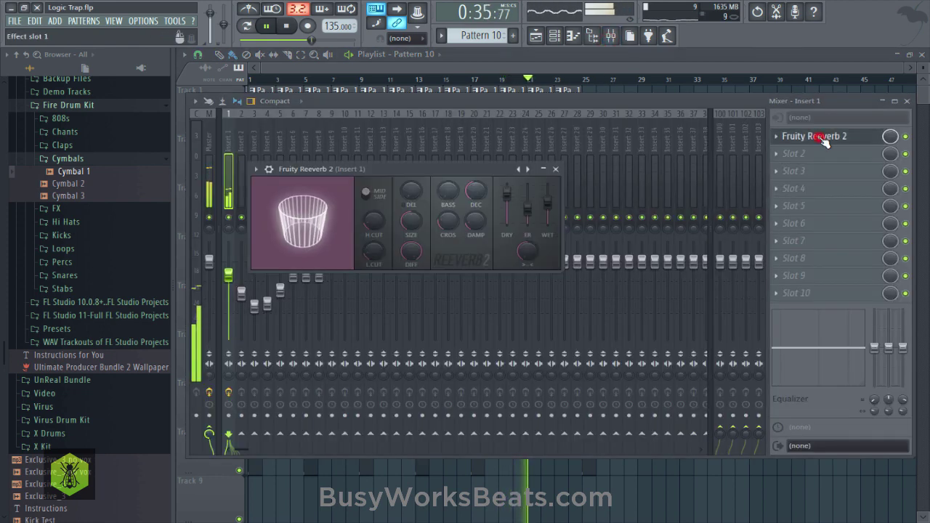
drag(507, 197, 547, 192)
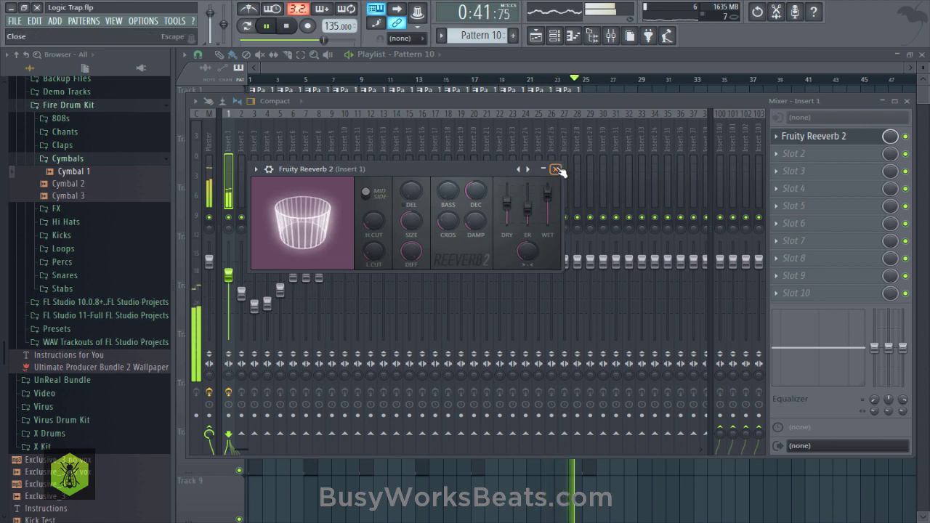
key(space)
key(ctrl+s)
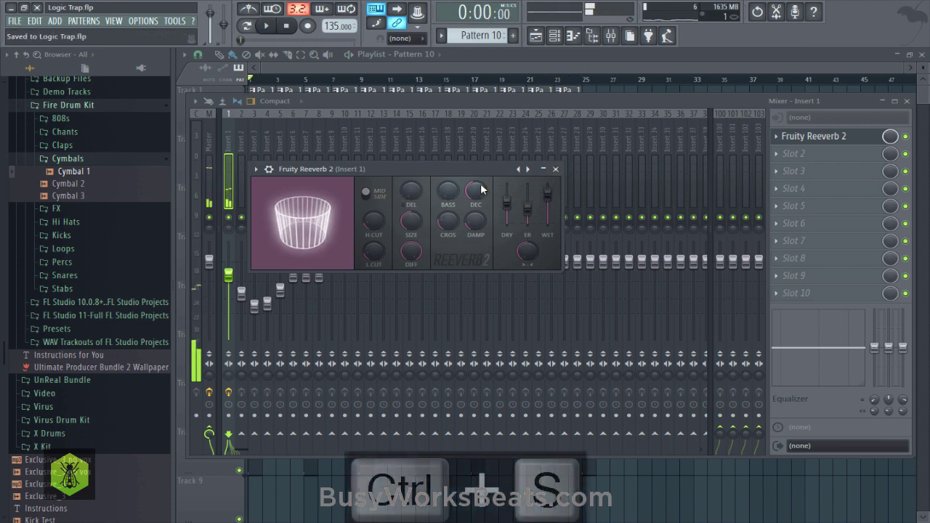
During playback, try adjusting the time shift in the first Sylenth1 channel's miscellaneous settings, and save the project
key(space)
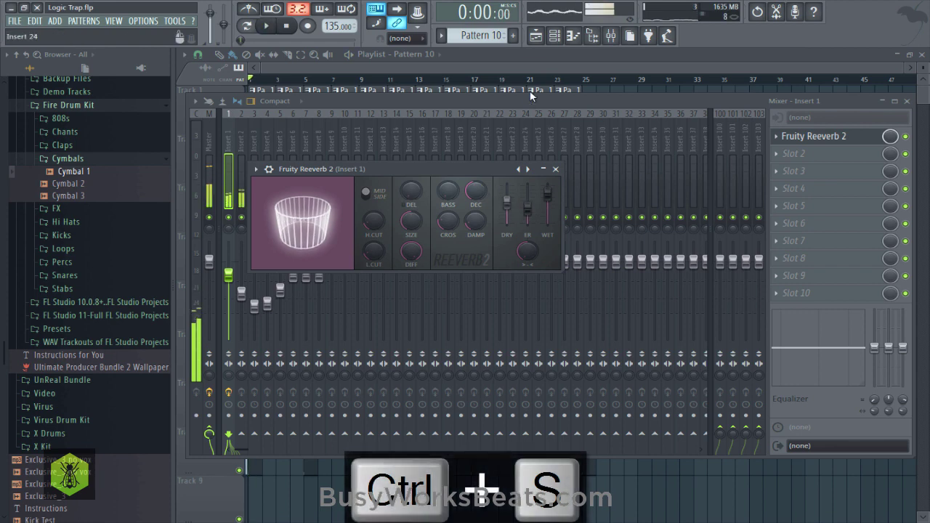
click(554, 36)
click(271, 84)
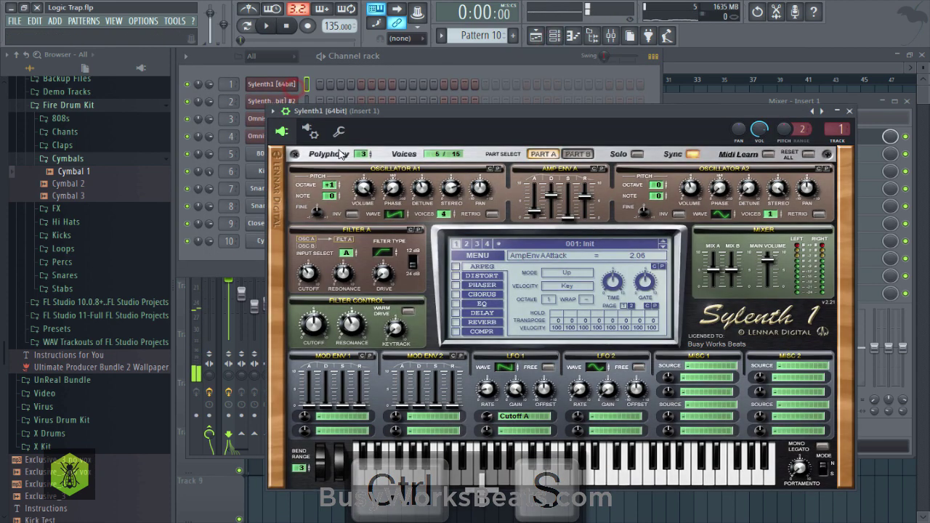
click(336, 132)
key(space)
drag(511, 177, 511, 168)
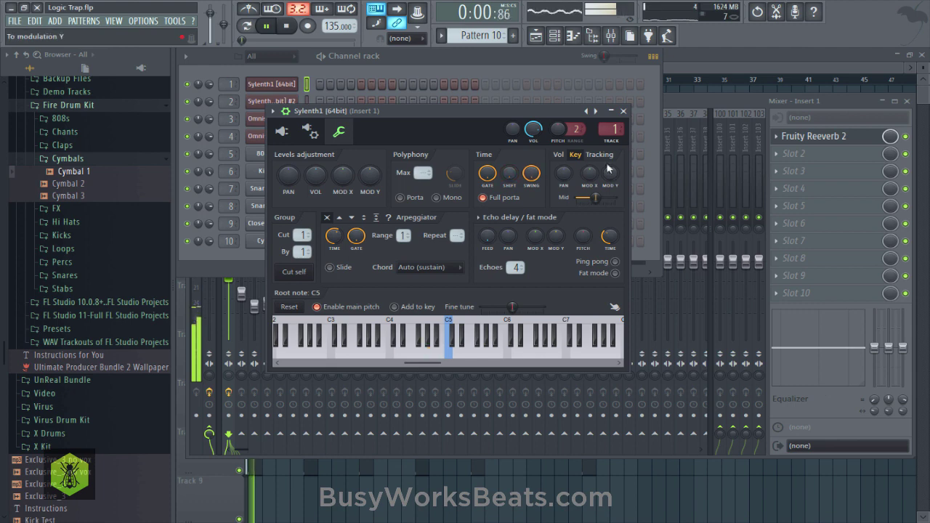
click(673, 109)
key(ctrl+s)
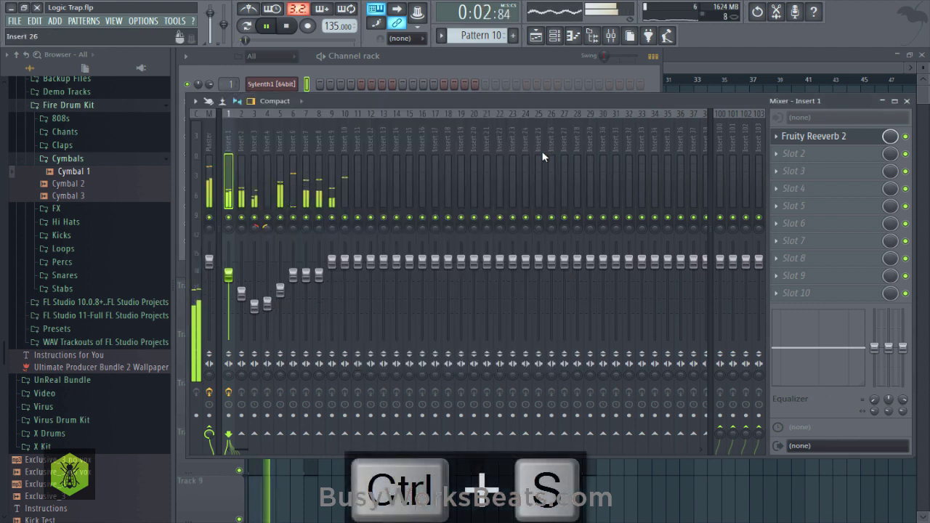
Lower the wet level of Fruity Reeverb 2 on mixer Insert 1, save the project, and stop playback in the Playlist
click(808, 142)
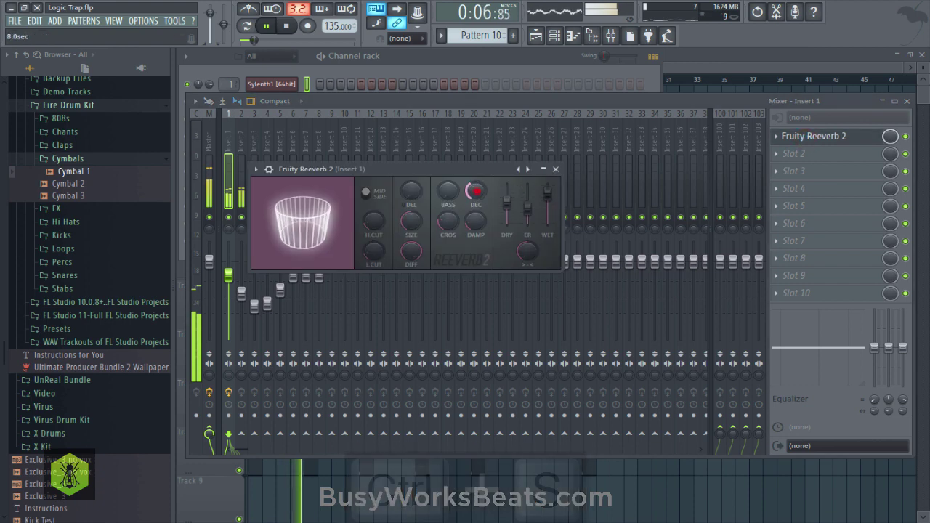
mouse_move(548, 207)
mouse_down()
mouse_move(548, 195)
mouse_move(548, 203)
mouse_up()
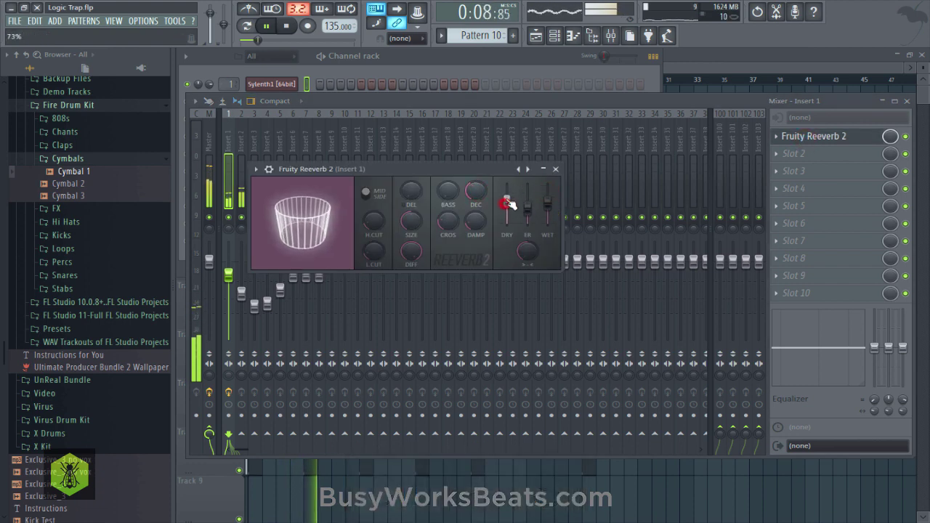
click(556, 169)
click(509, 70)
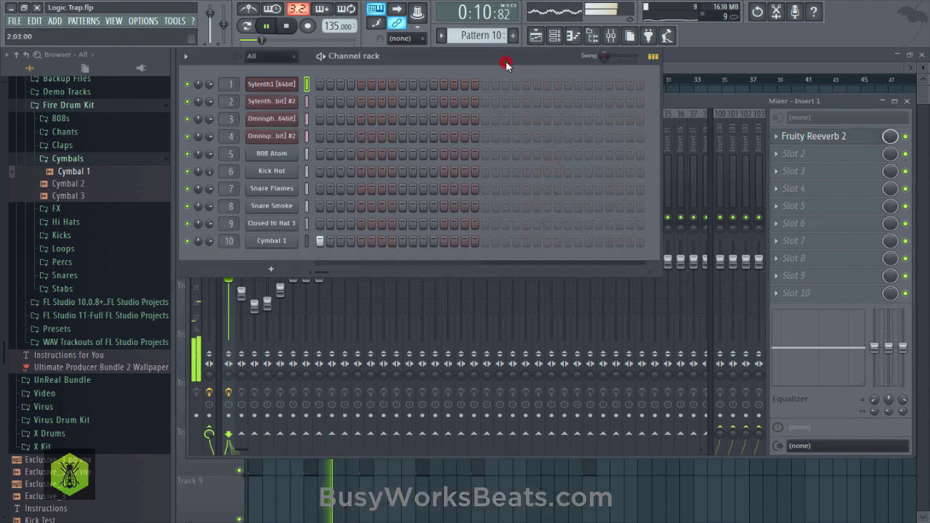
key(ctrl+s)
click(704, 71)
key(space)
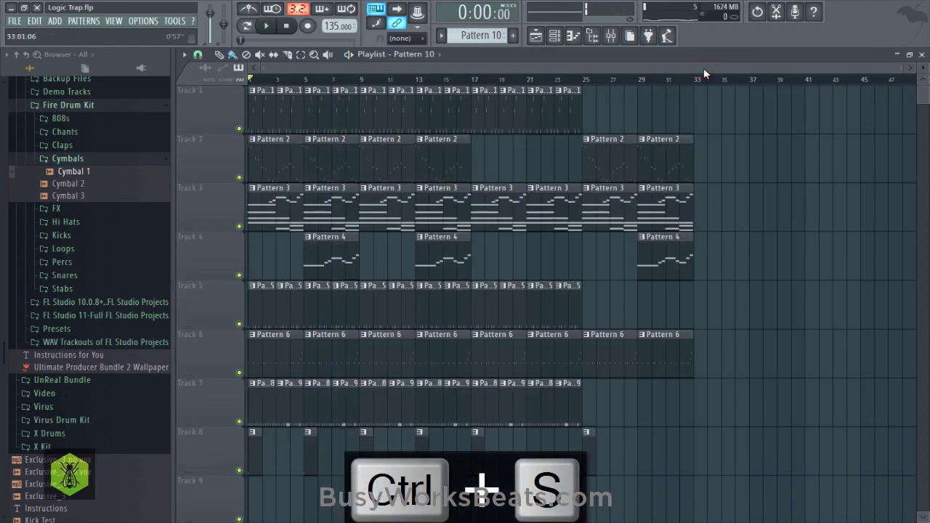
Audition the song's opening, save the project, and delete the two Pattern 6 clips in bars 1–8 on Track 6
key(space)
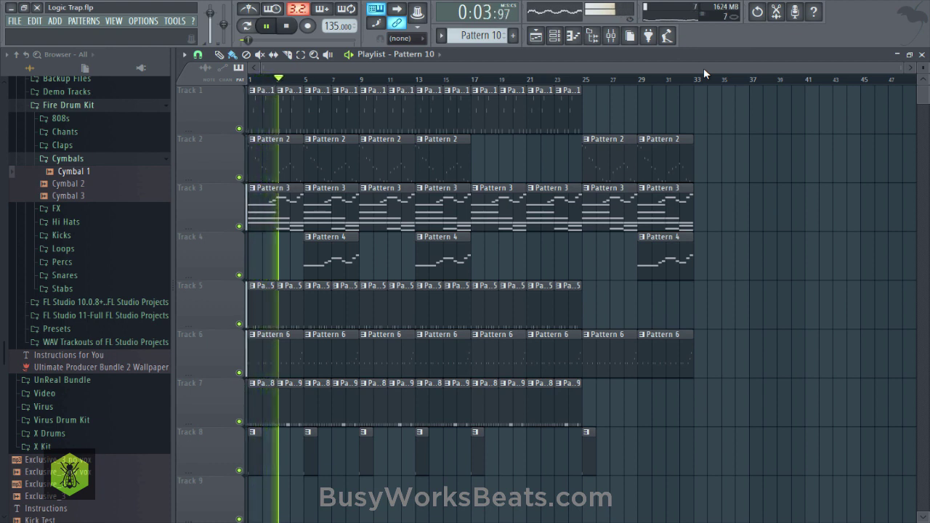
key(space)
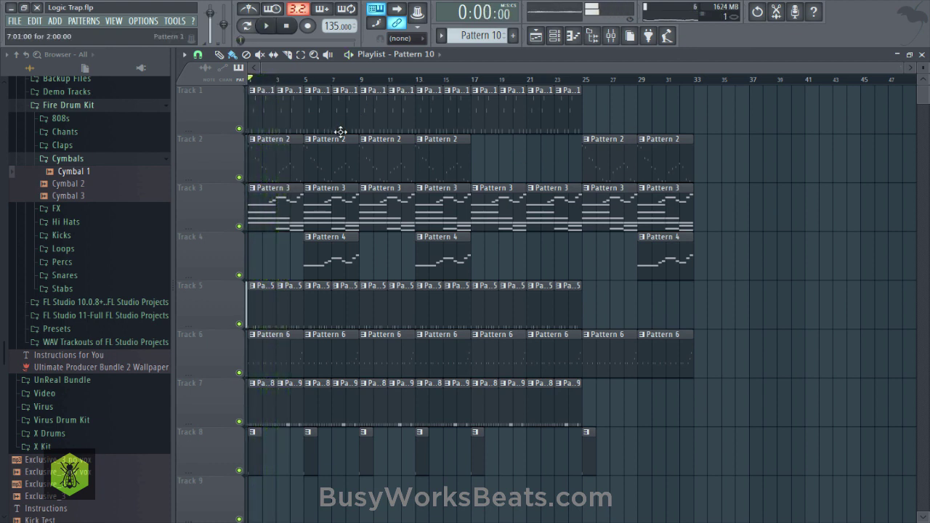
key(ctrl+s)
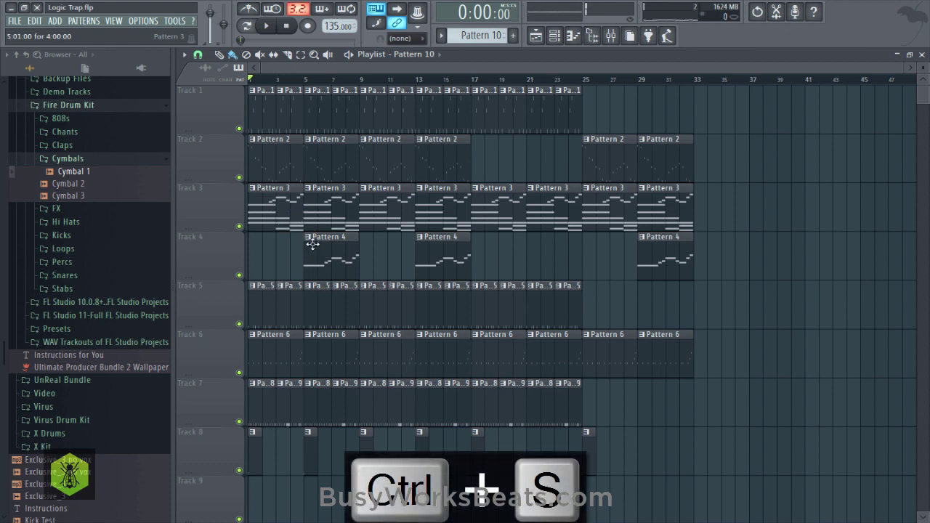
right_click(305, 352)
right_click(339, 353)
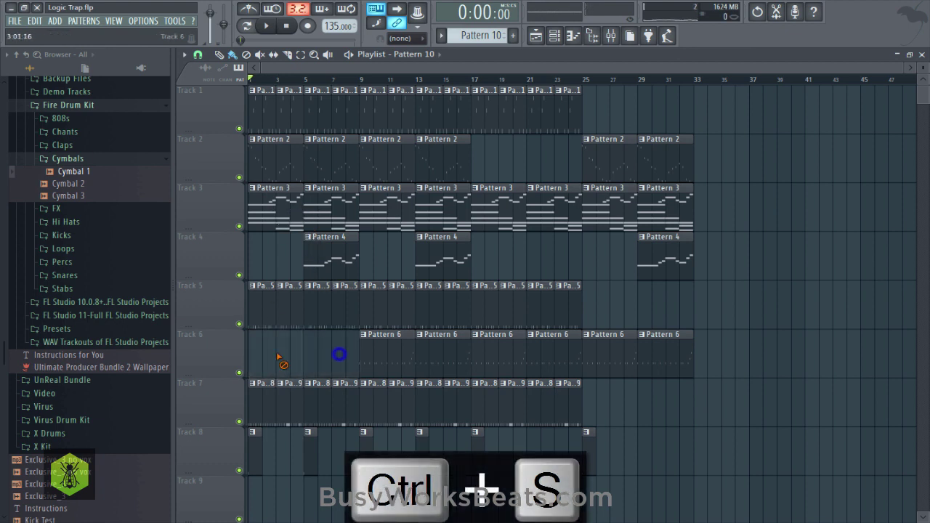
During playback, delete the four Pattern 5 clips in bars 1–8 on Track 5 and save the project
key(space)
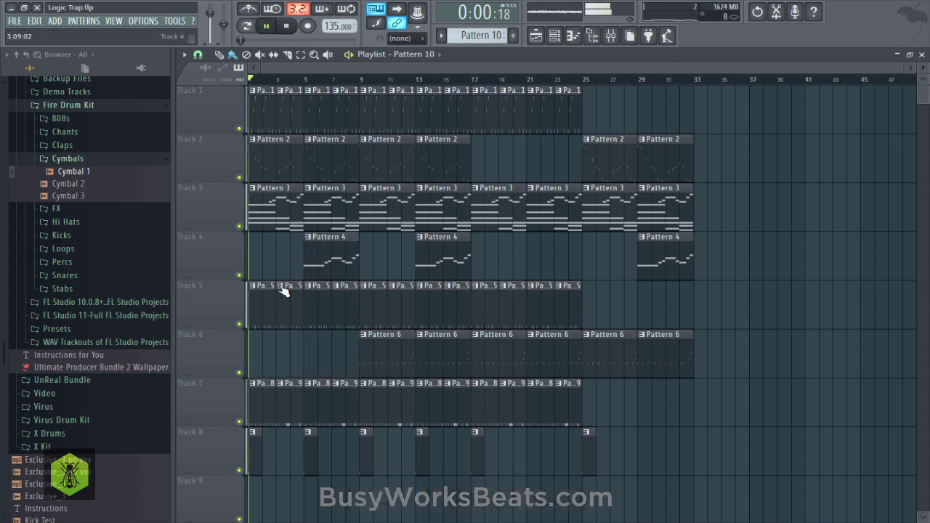
right_click(264, 305)
right_click(291, 314)
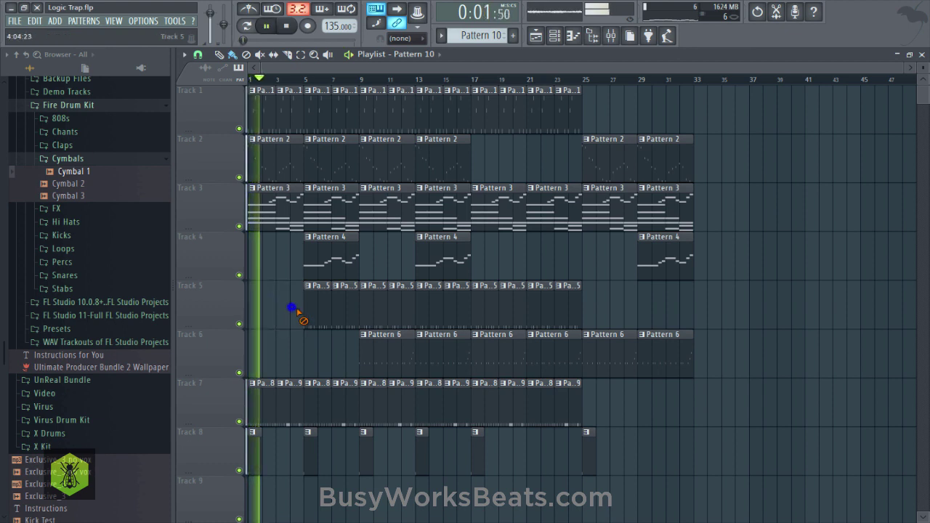
right_click(313, 314)
right_click(340, 319)
key(ctrl+s)
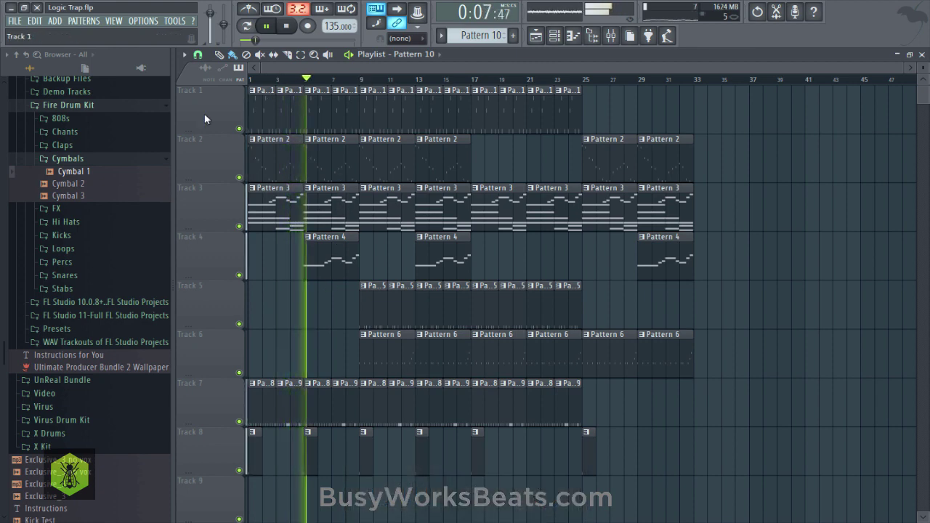
scroll(204, 113, down, 2)
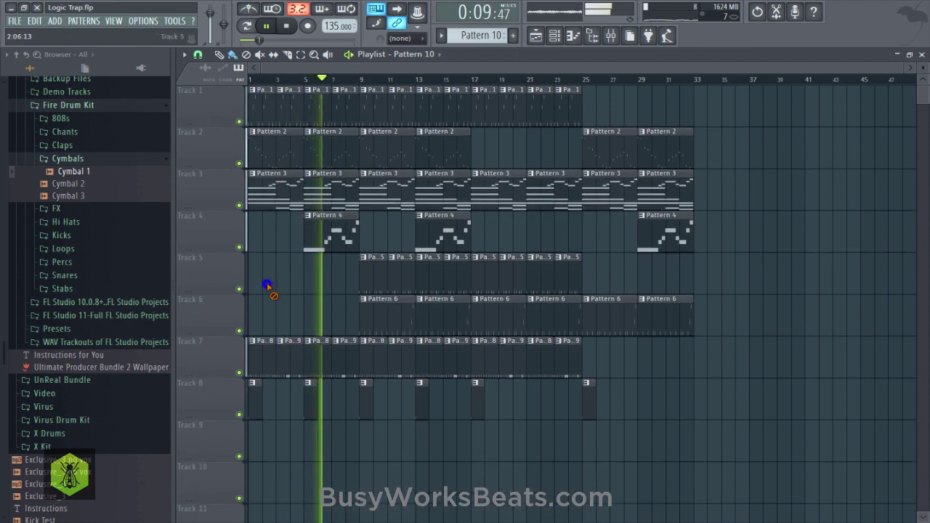
key(ctrl+s)
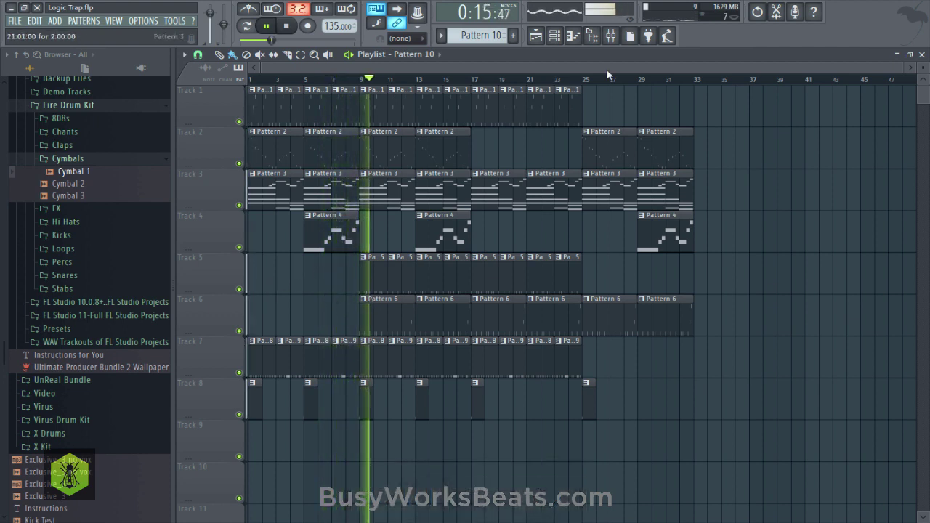
Rebalance the mixer during playback by raising the volumes of Inserts 5 and 8 and lowering those of Inserts 7 and 9
key(F9)
click(286, 153)
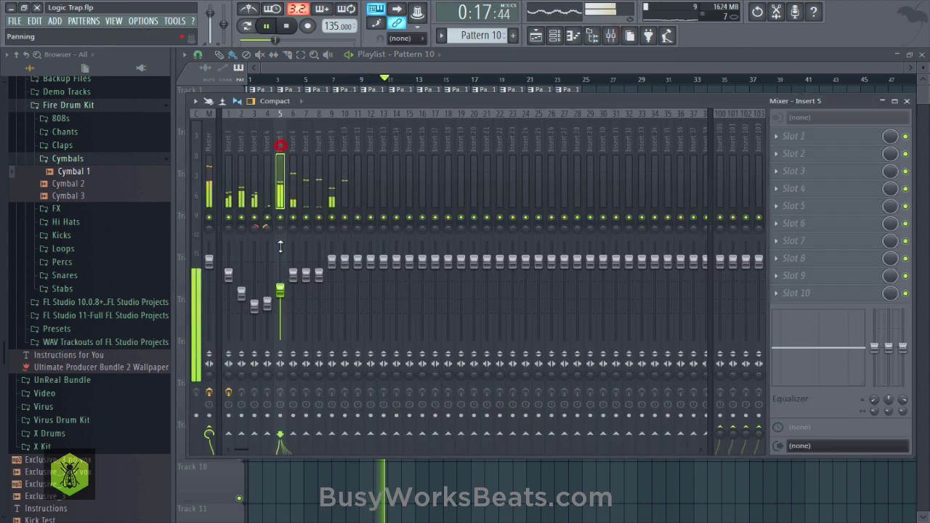
drag(281, 290, 306, 267)
click(306, 276)
click(318, 276)
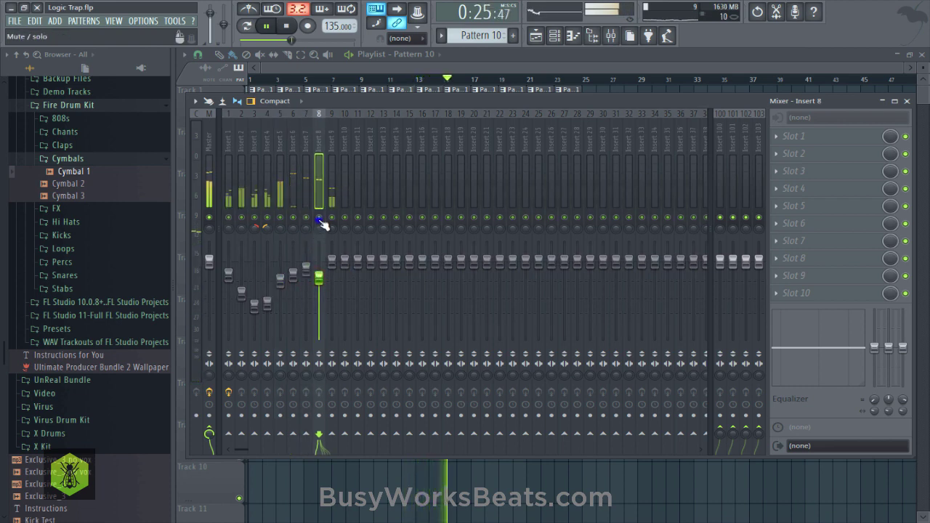
drag(315, 272, 338, 281)
scroll(312, 269, up, 1)
click(332, 260)
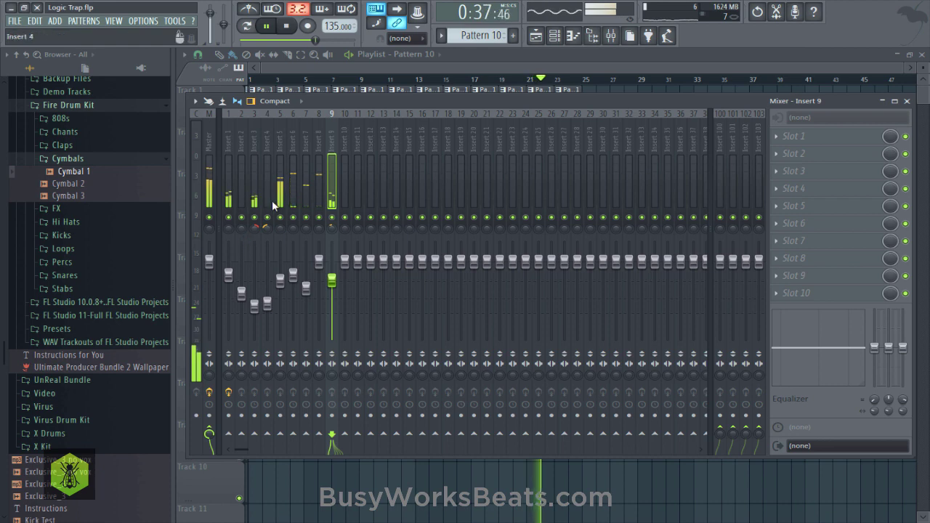
Pan mixer Insert 1 slightly to the left and Insert 2 to the right while the song plays
click(229, 150)
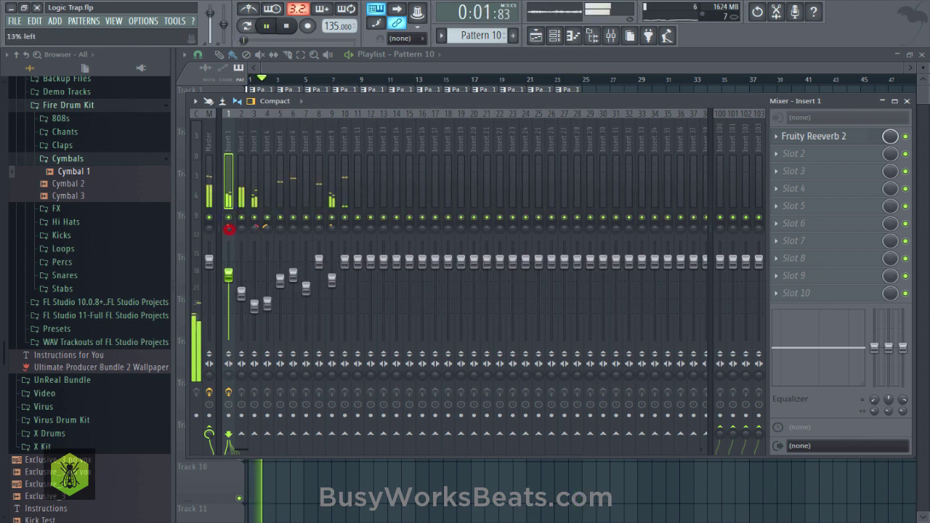
click(241, 218)
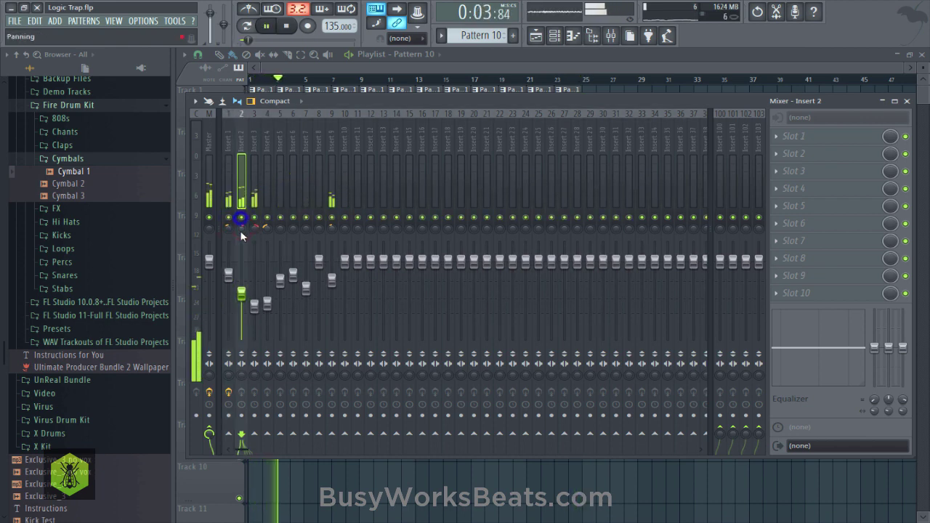
drag(228, 227, 228, 239)
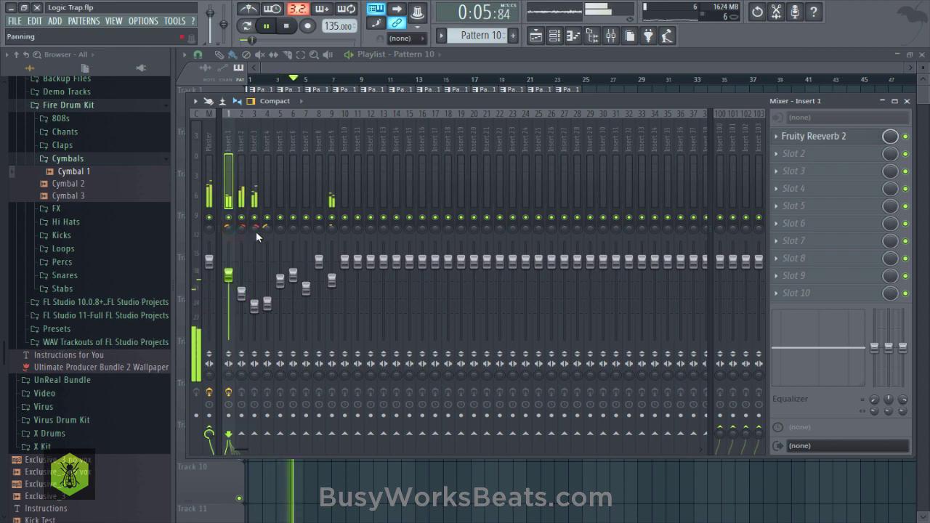
Adjust the panning of mixer Insert 3, raise its volume slightly, and select Insert 6
click(255, 231)
click(254, 304)
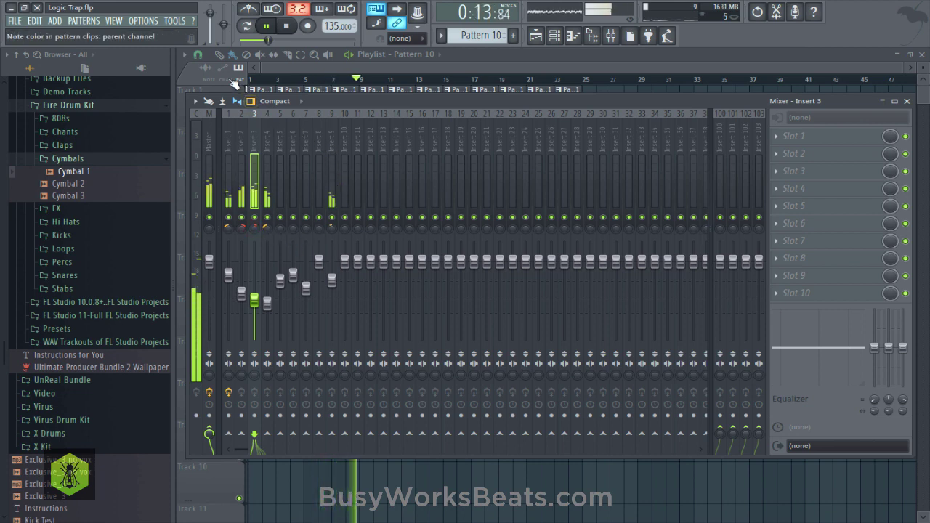
click(293, 155)
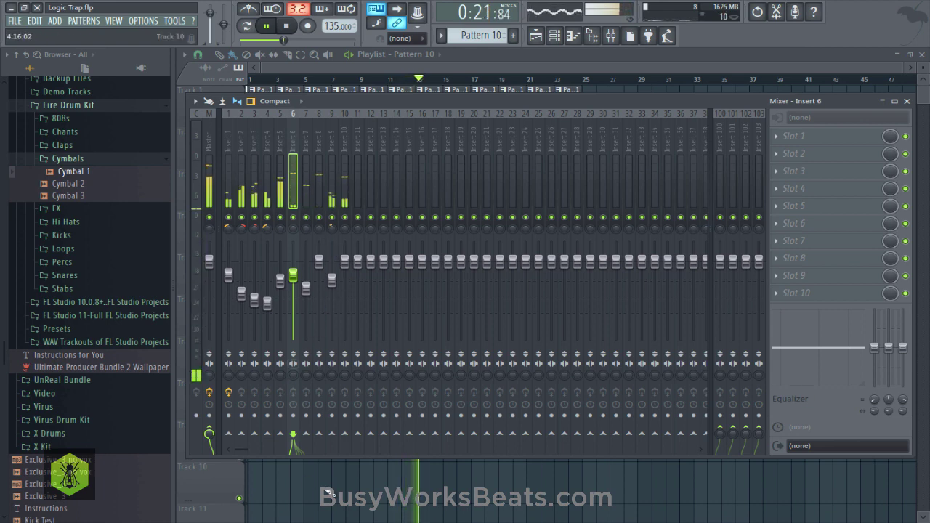
Save the project and clear the workspace by closing the Playlist, mixer, Channel rack and Sylenth1 settings
key(F9)
key(ctrl+s)
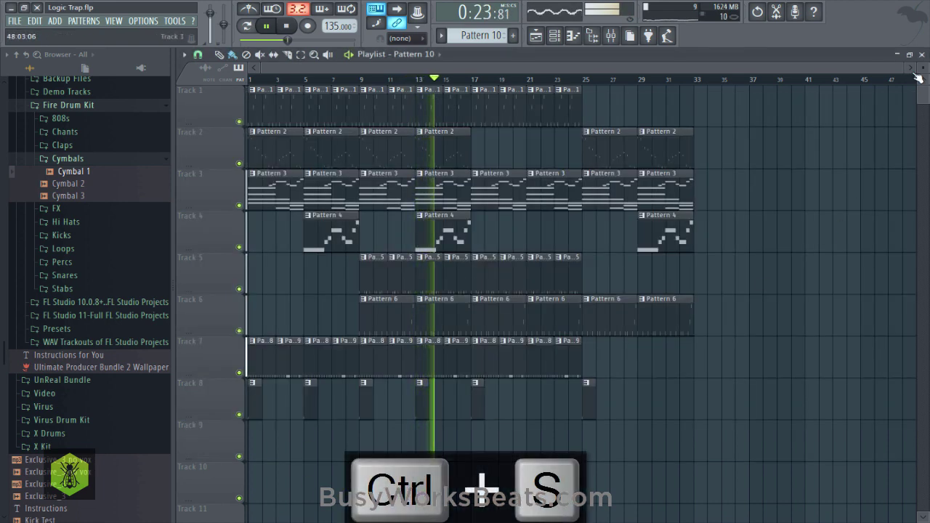
key(F9)
click(907, 102)
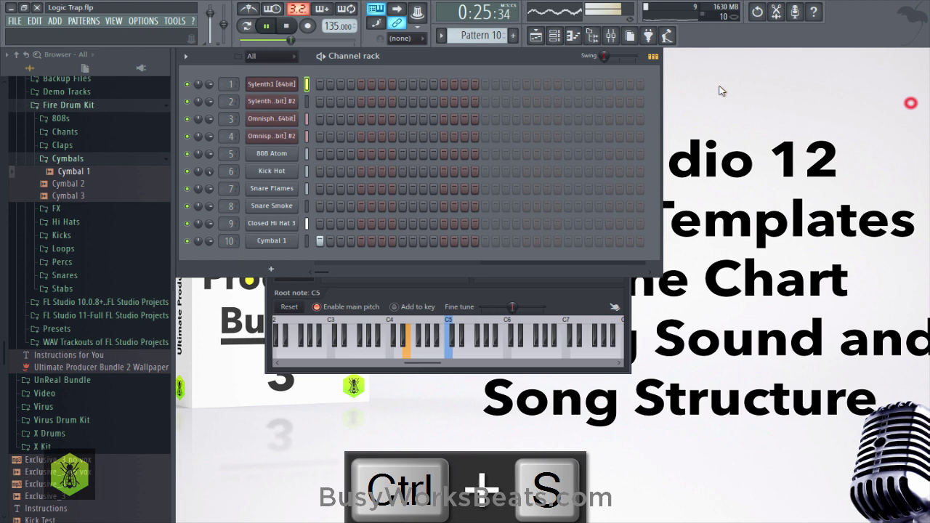
click(554, 35)
click(624, 111)
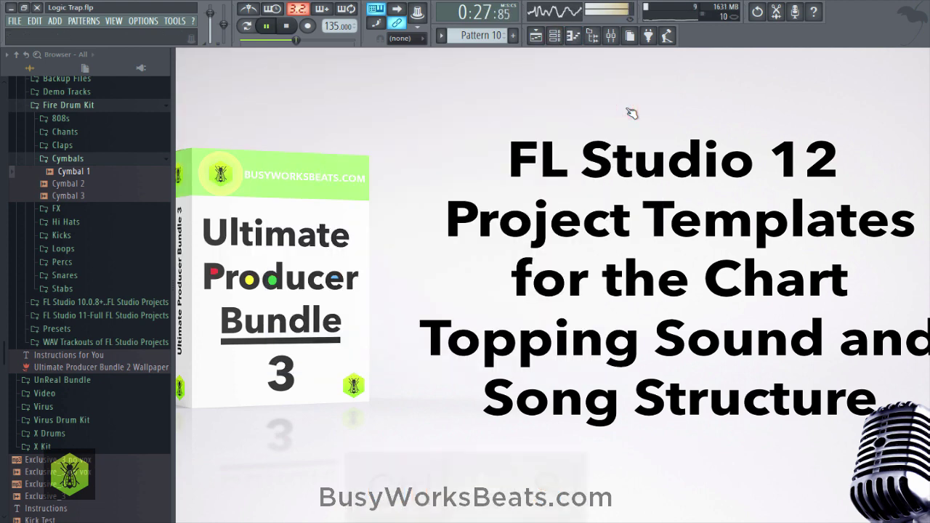